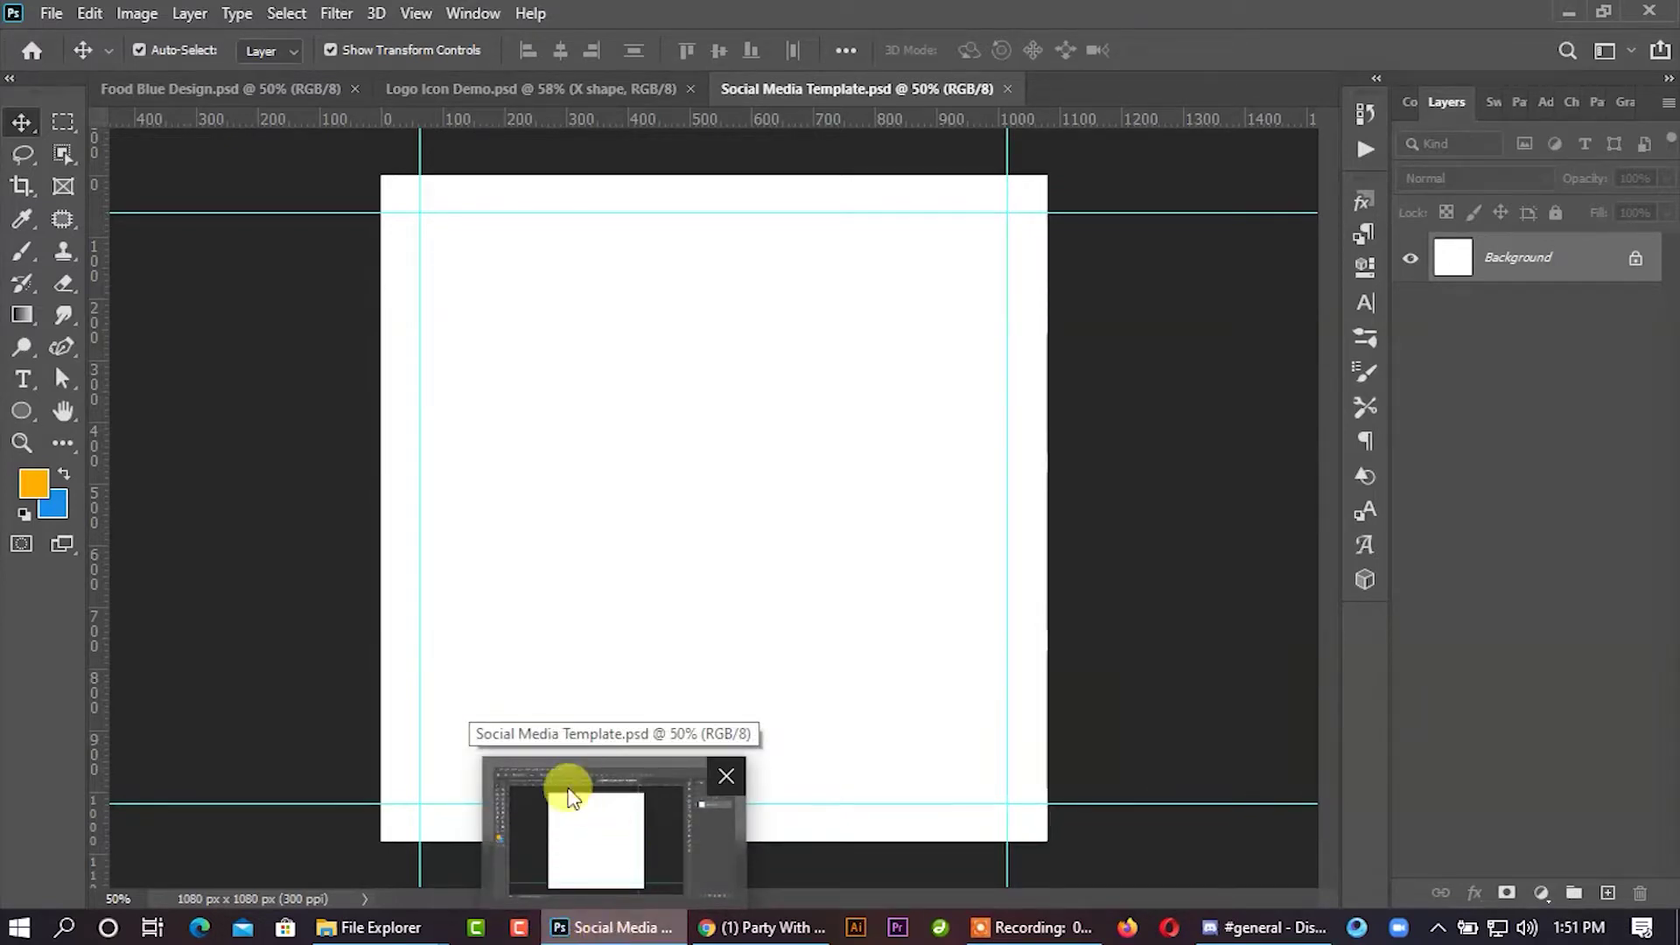
Step: Draw an orange square about 720 px wide on the blank canvas with the Rectangle tool
{"action": "left_click_drag", "start_coordinate": [23, 417], "coordinate": [117, 411]}
{"action": "left_click_drag", "start_coordinate": [605, 484], "coordinate": [829, 703]}
{"action": "left_click", "coordinate": [1296, 191]}
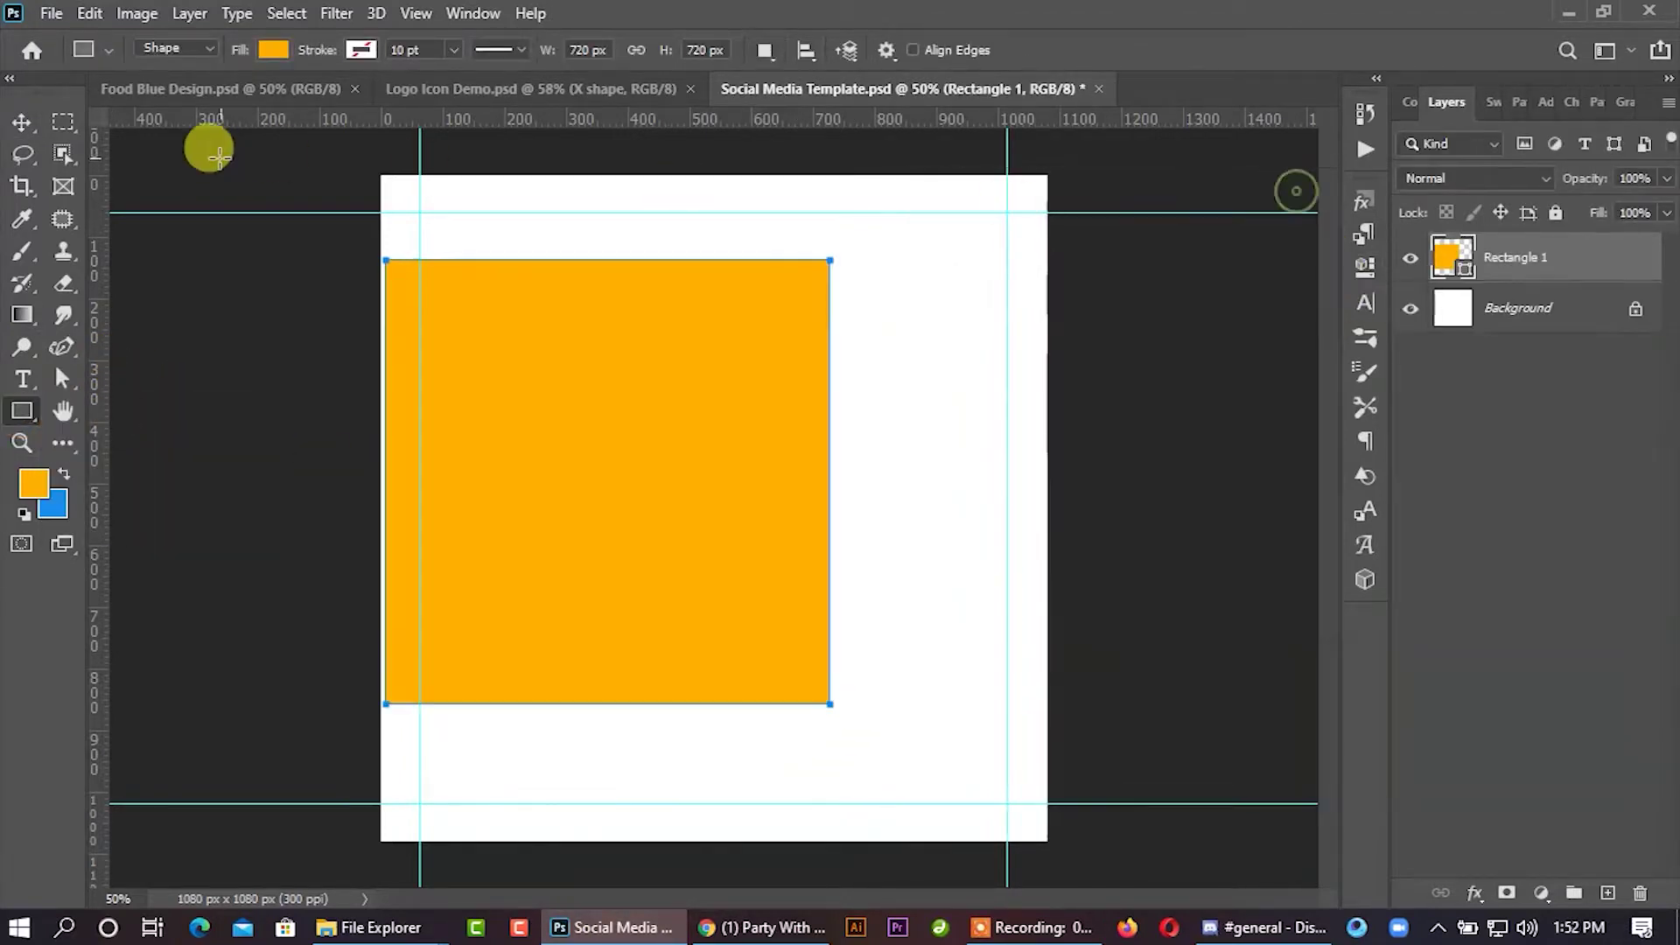
Step: Move the orange square into the canvas's upper-left corner and scale it to cover the whole 1080 px canvas
{"action": "left_click", "coordinate": [21, 122]}
{"action": "left_click_drag", "start_coordinate": [470, 424], "coordinate": [512, 367]}
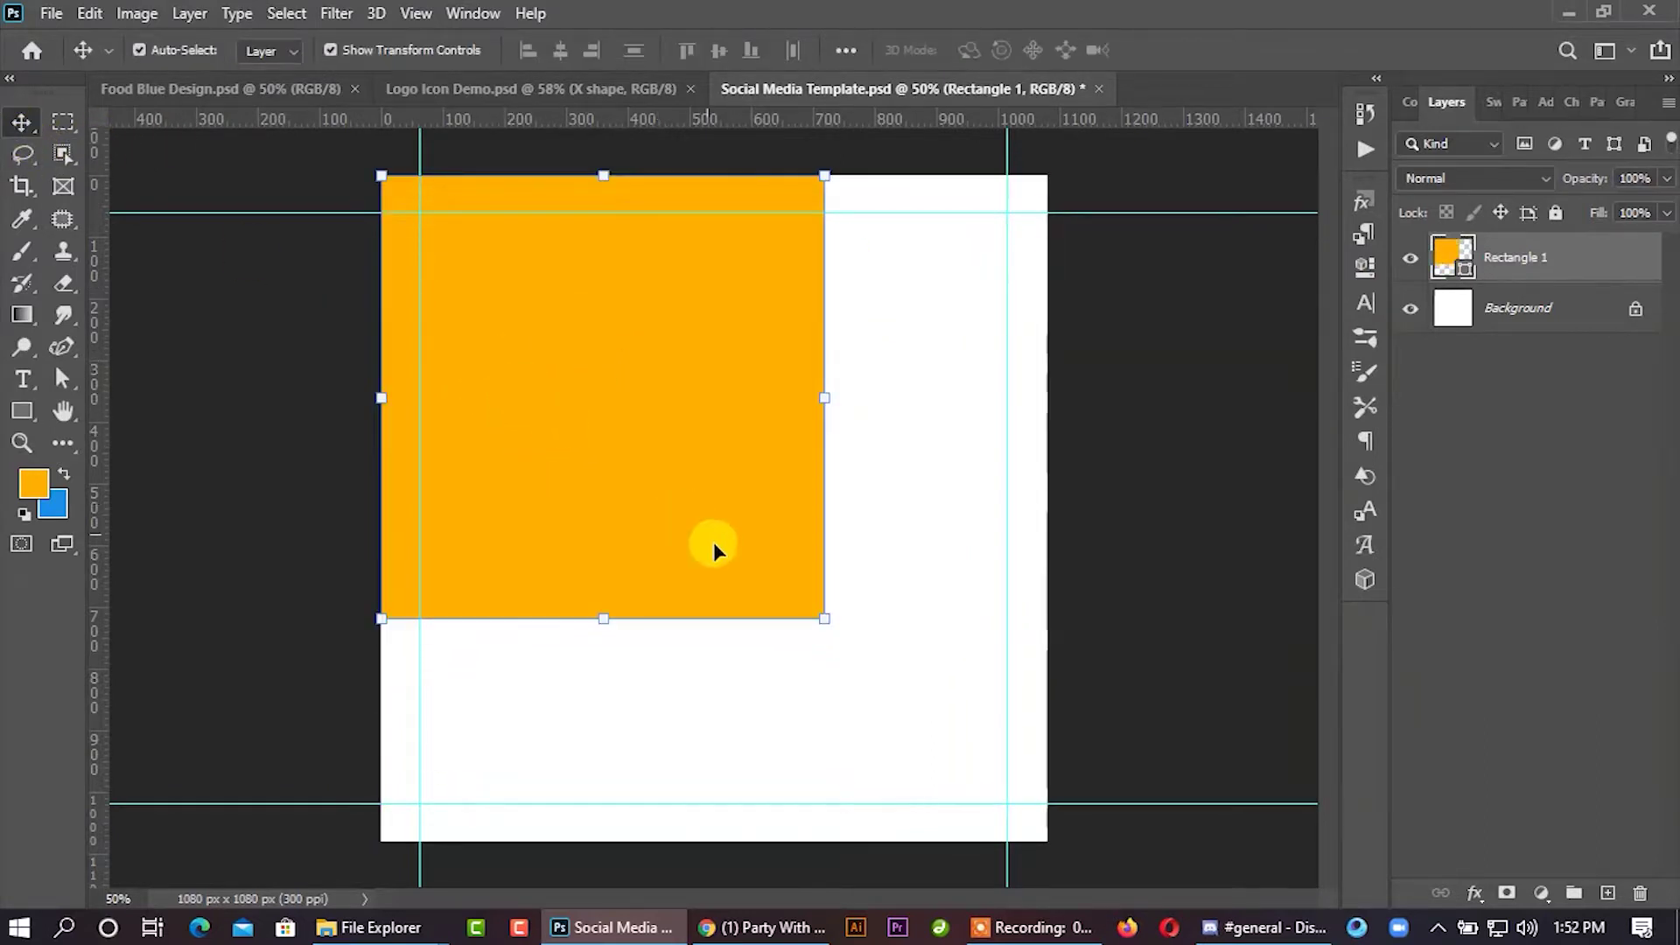
{"action": "left_click_drag", "start_coordinate": [825, 618], "coordinate": [1048, 840]}
{"action": "left_click", "coordinate": [1219, 50]}
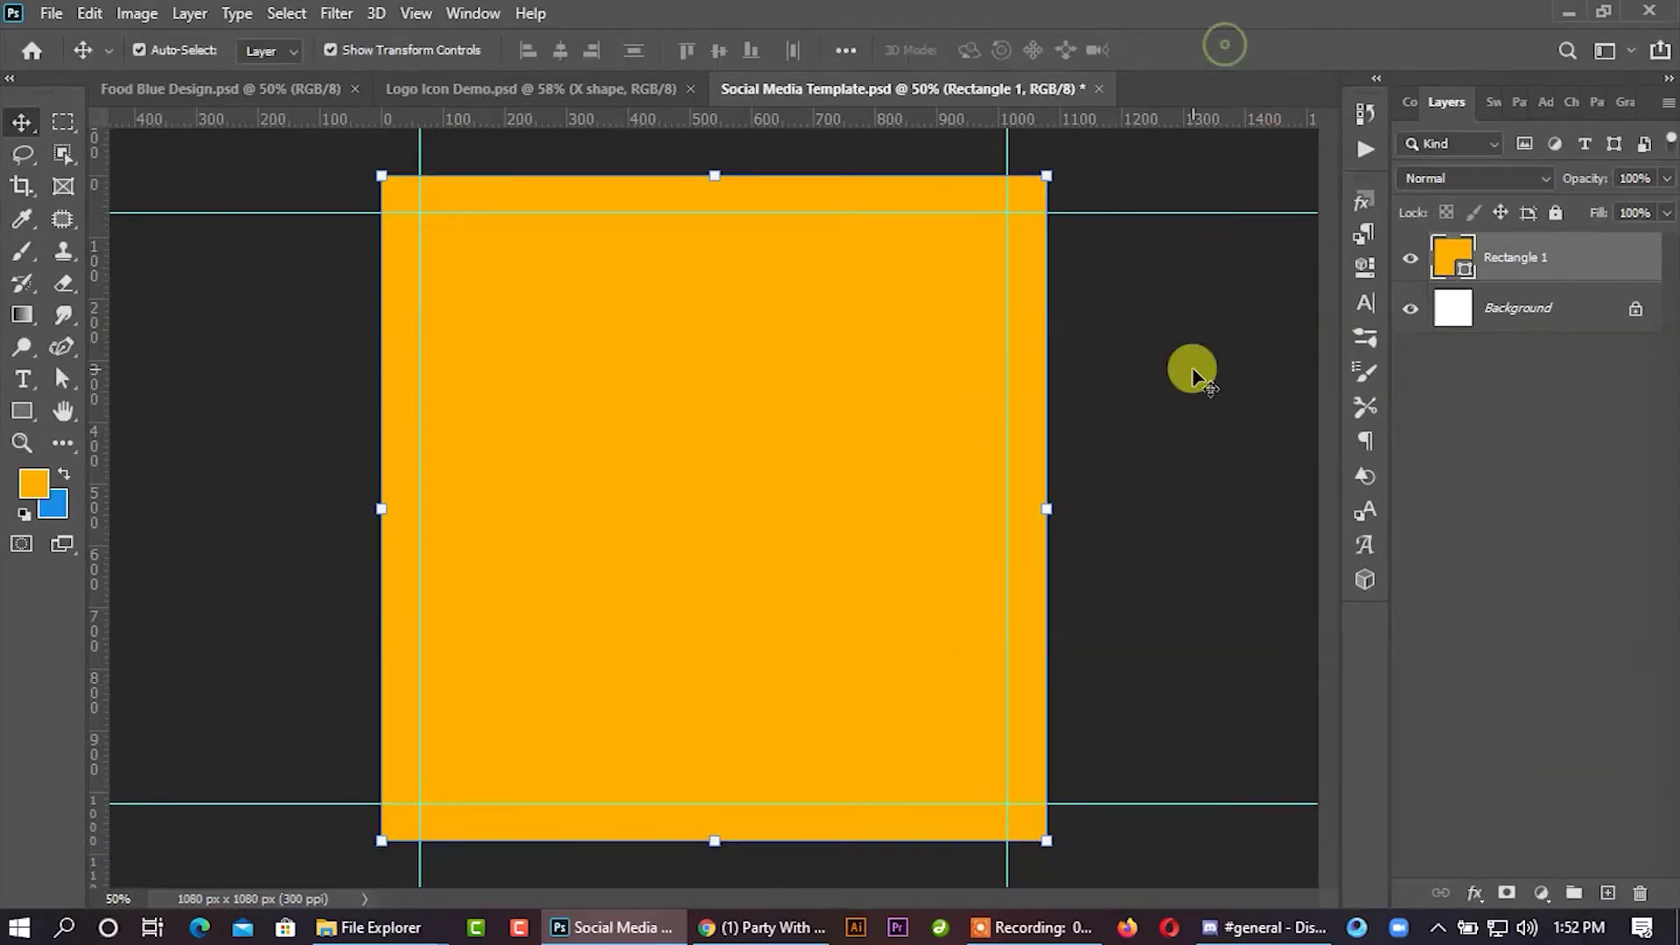
Step: Apply a radial Gradient Overlay to the rectangle layer using the dark blue to near-black preset
{"action": "right_click", "coordinate": [1526, 262]}
{"action": "left_click", "coordinate": [1129, 353]}
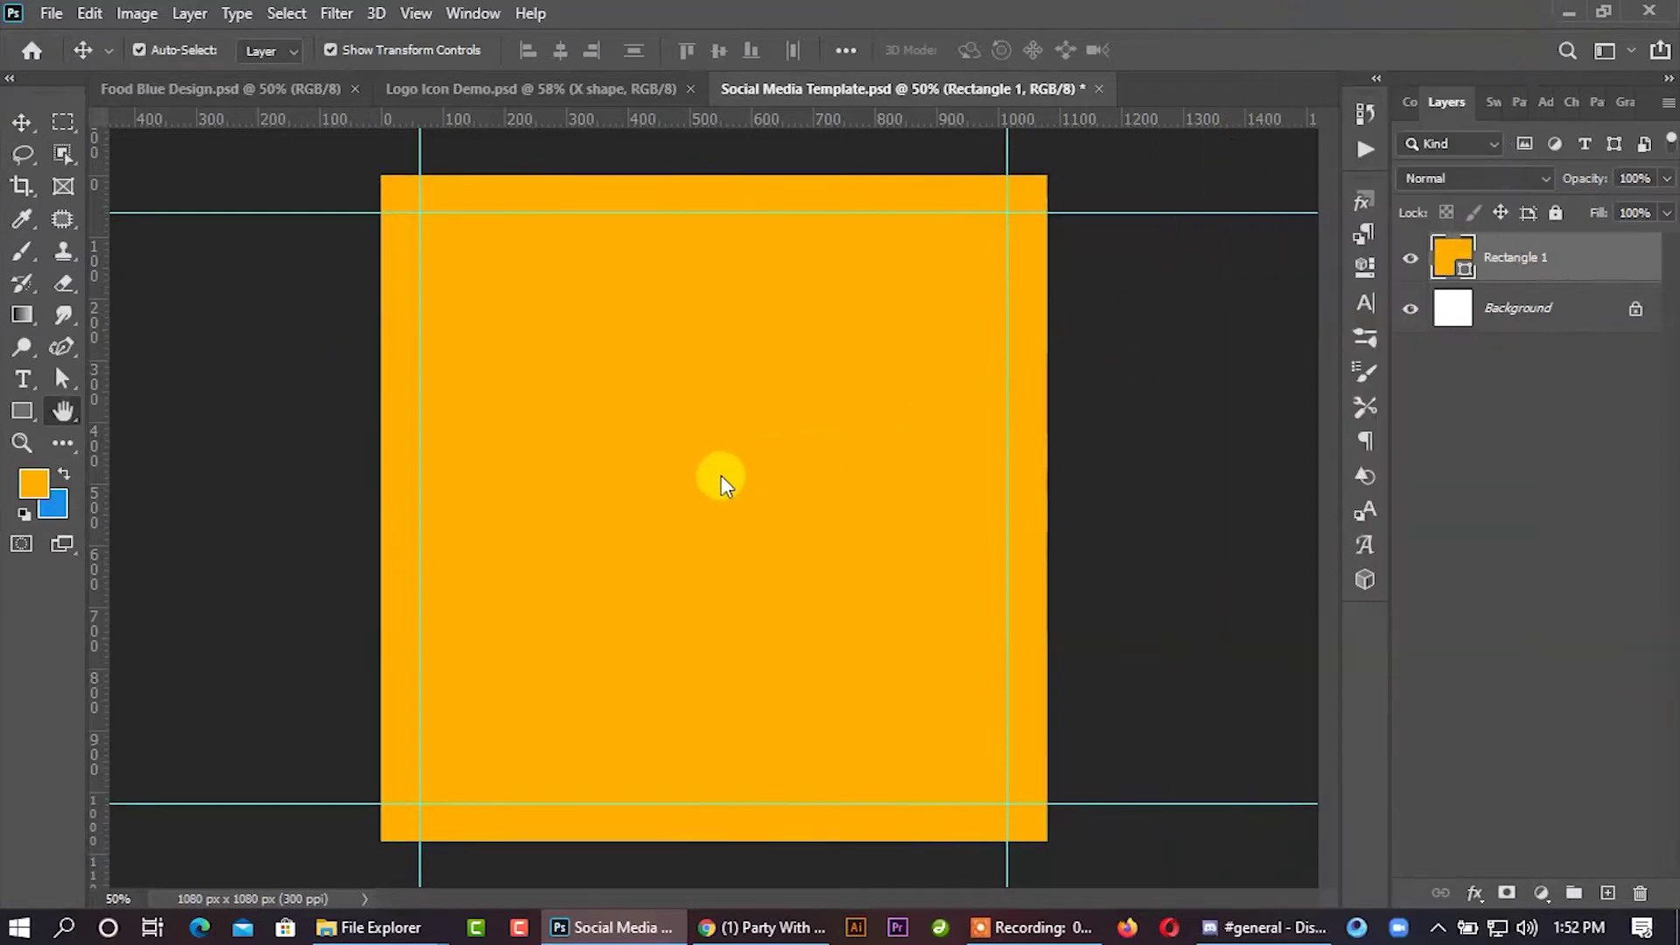
{"action": "left_click", "coordinate": [770, 525]}
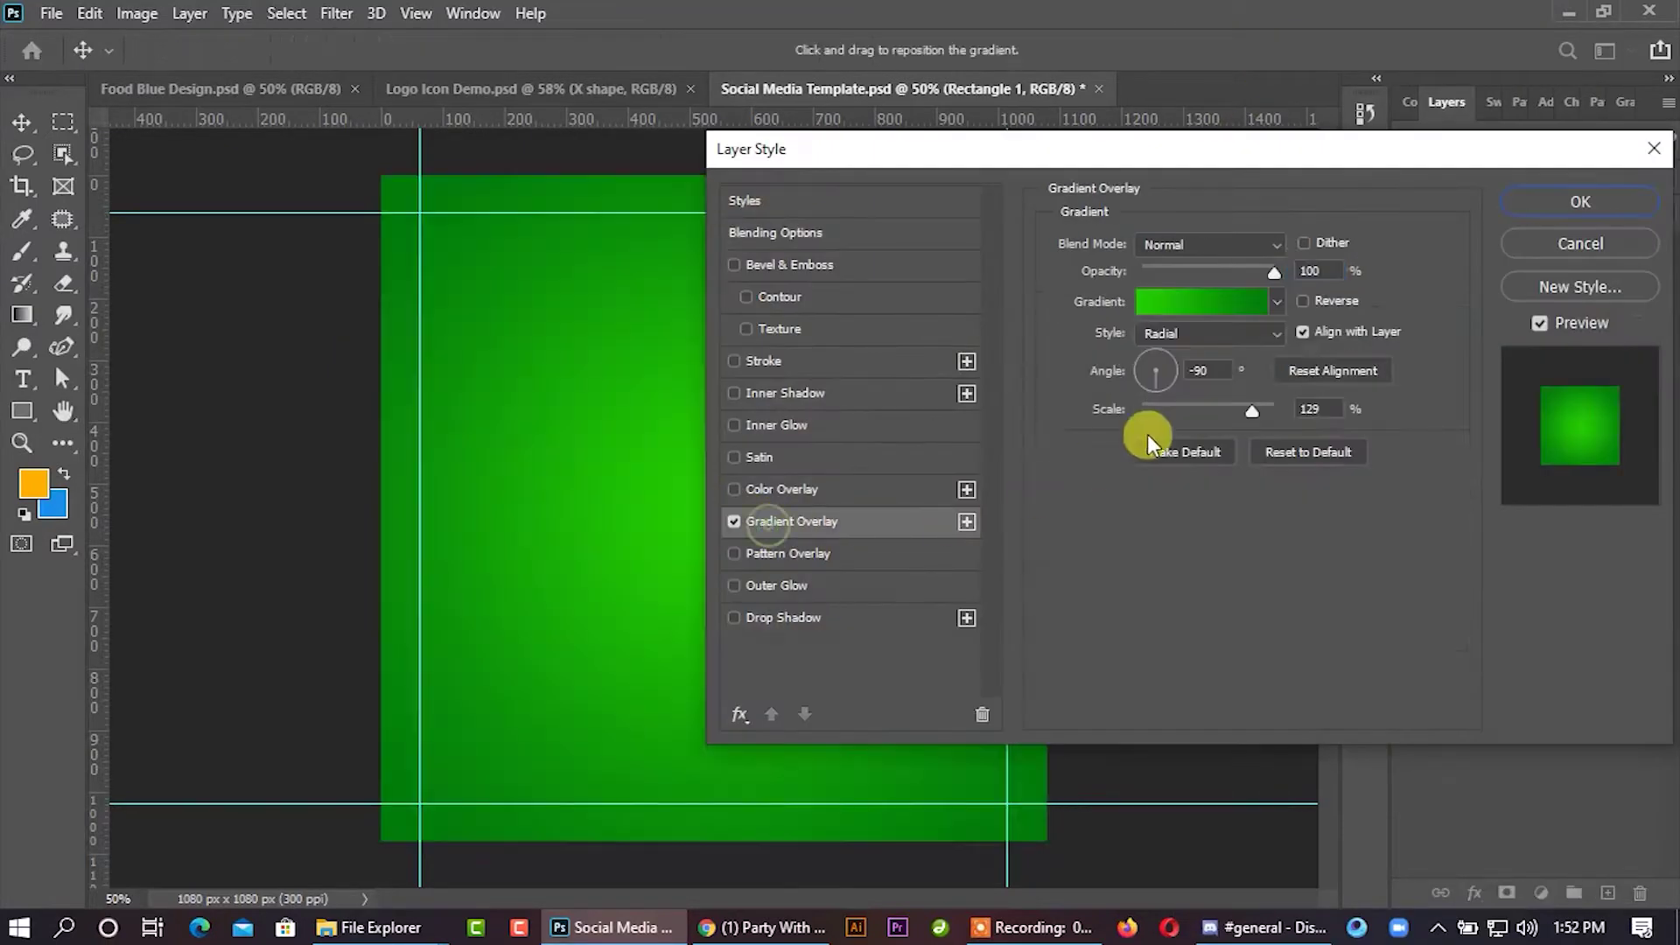
{"action": "left_click", "coordinate": [1288, 300]}
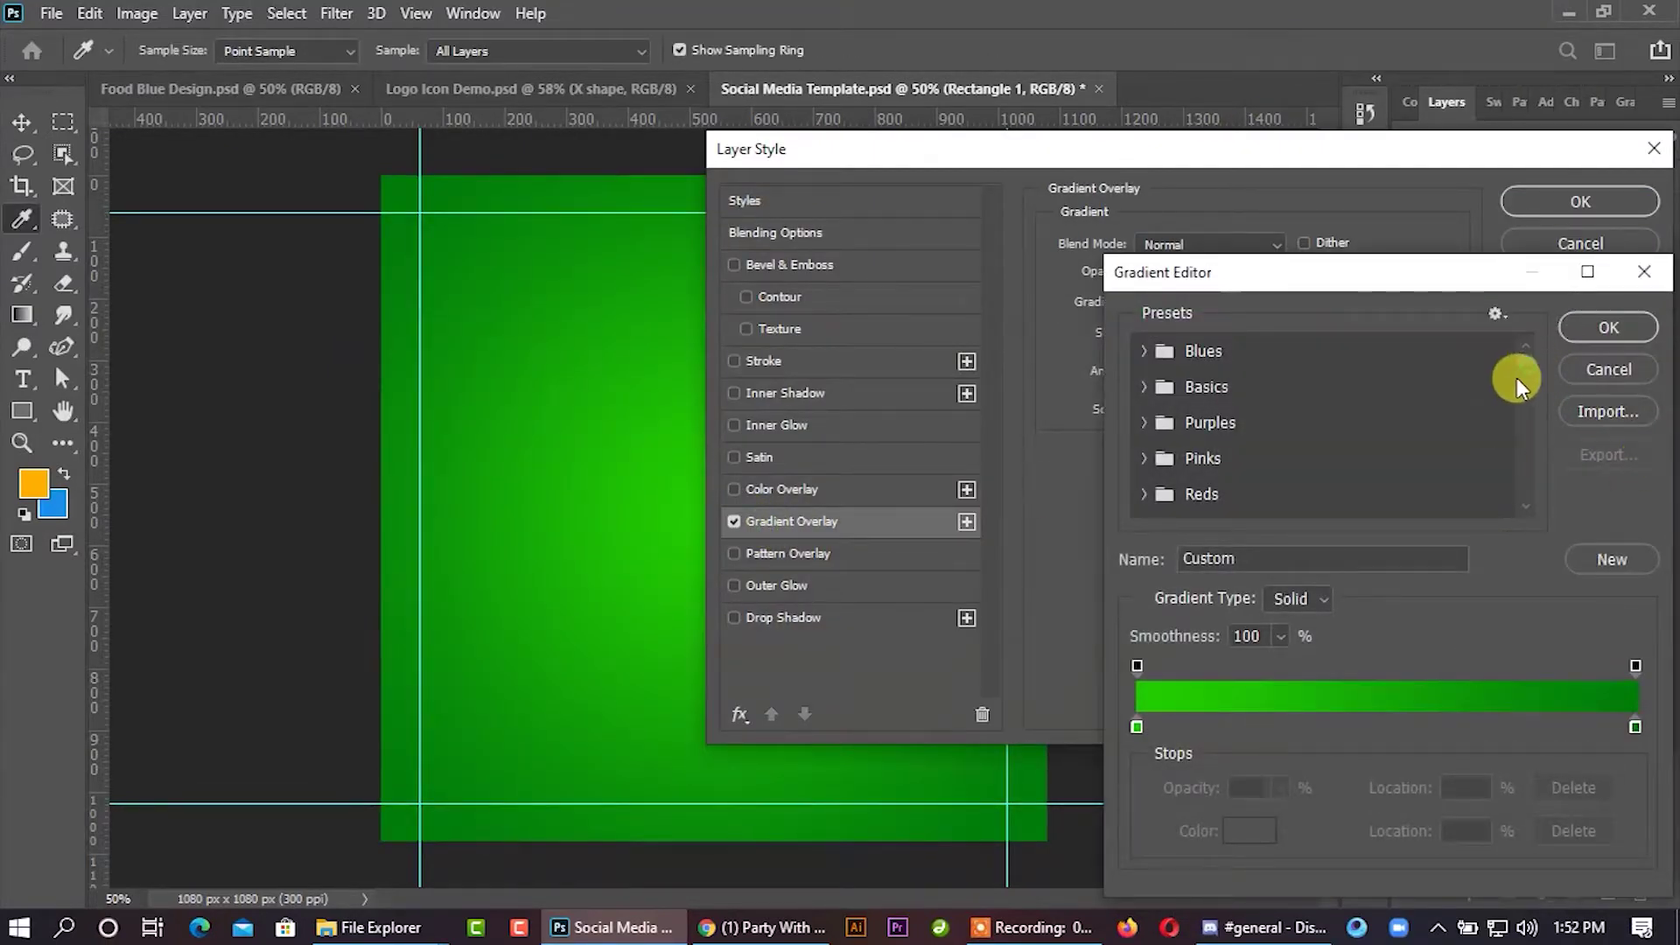
{"action": "left_click_drag", "start_coordinate": [1521, 365], "coordinate": [1520, 401]}
{"action": "left_click", "coordinate": [1258, 455]}
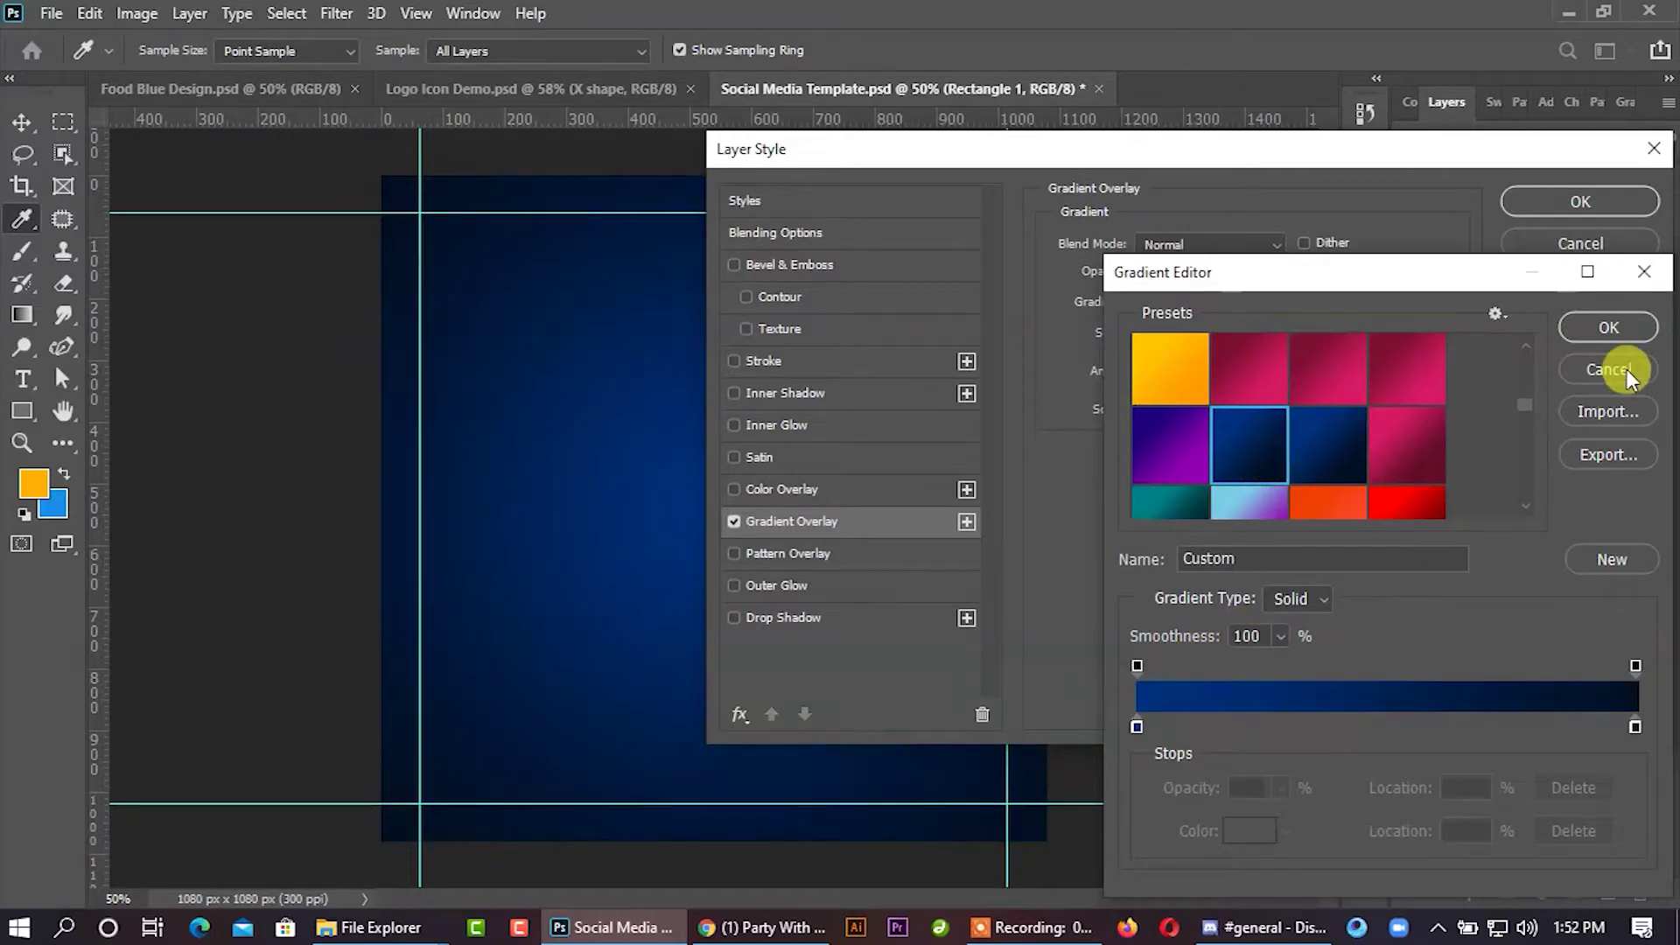
{"action": "left_click", "coordinate": [1616, 333]}
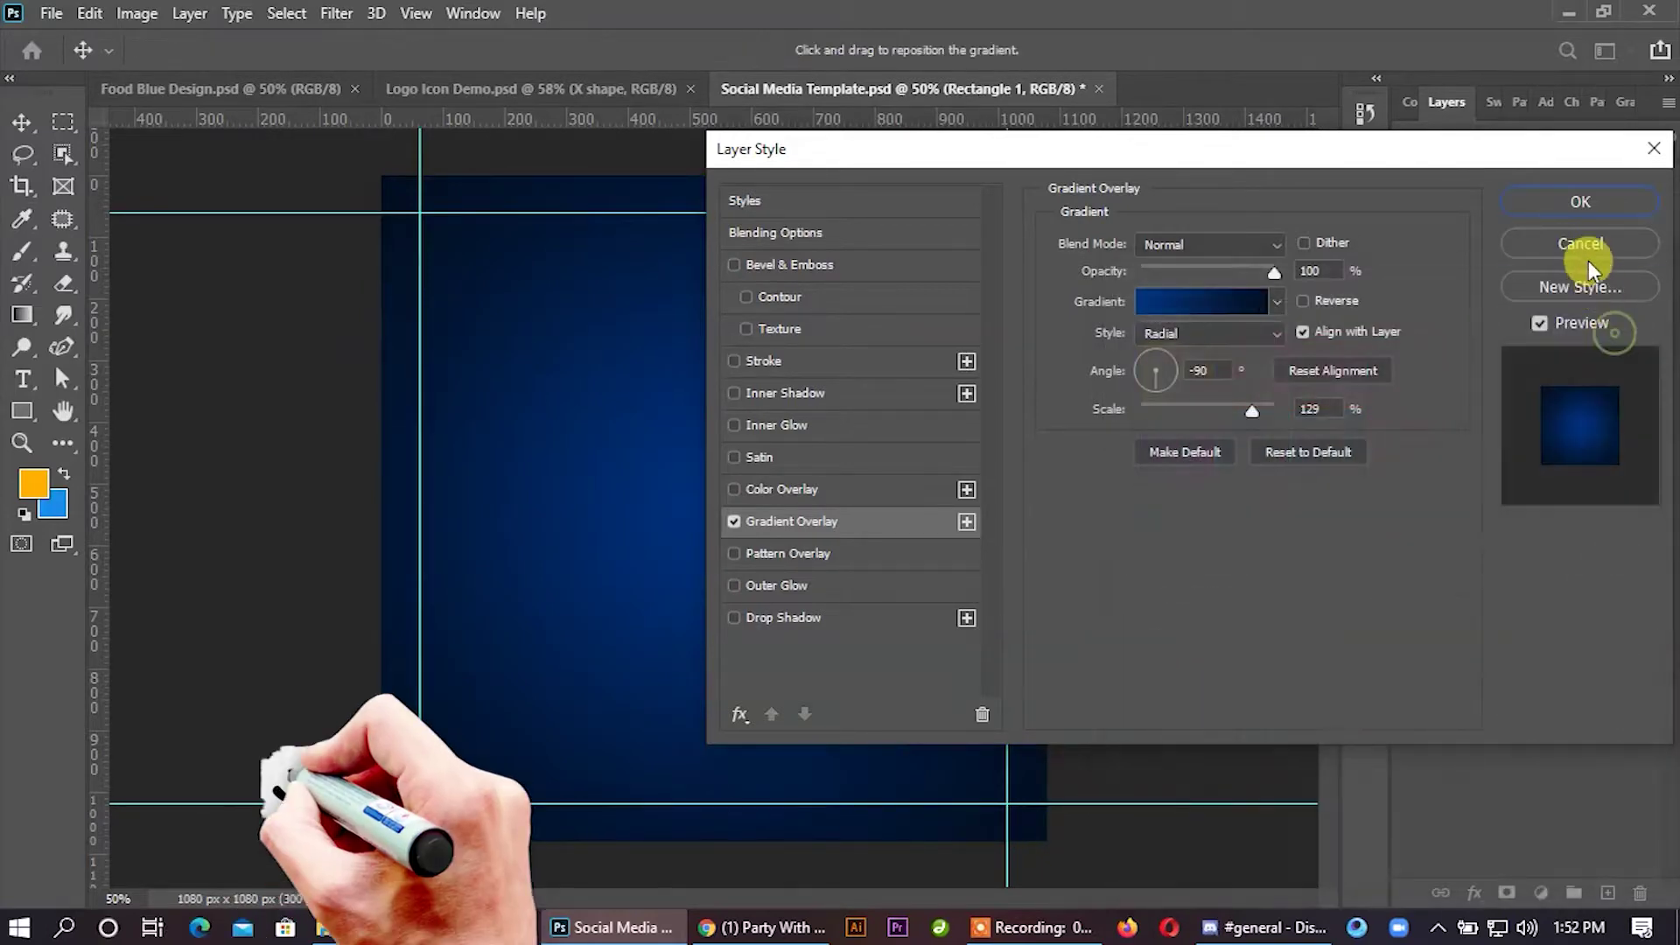
{"action": "left_click", "coordinate": [1567, 205]}
{"action": "key", "text": "v"}
{"action": "left_click", "coordinate": [1177, 449]}
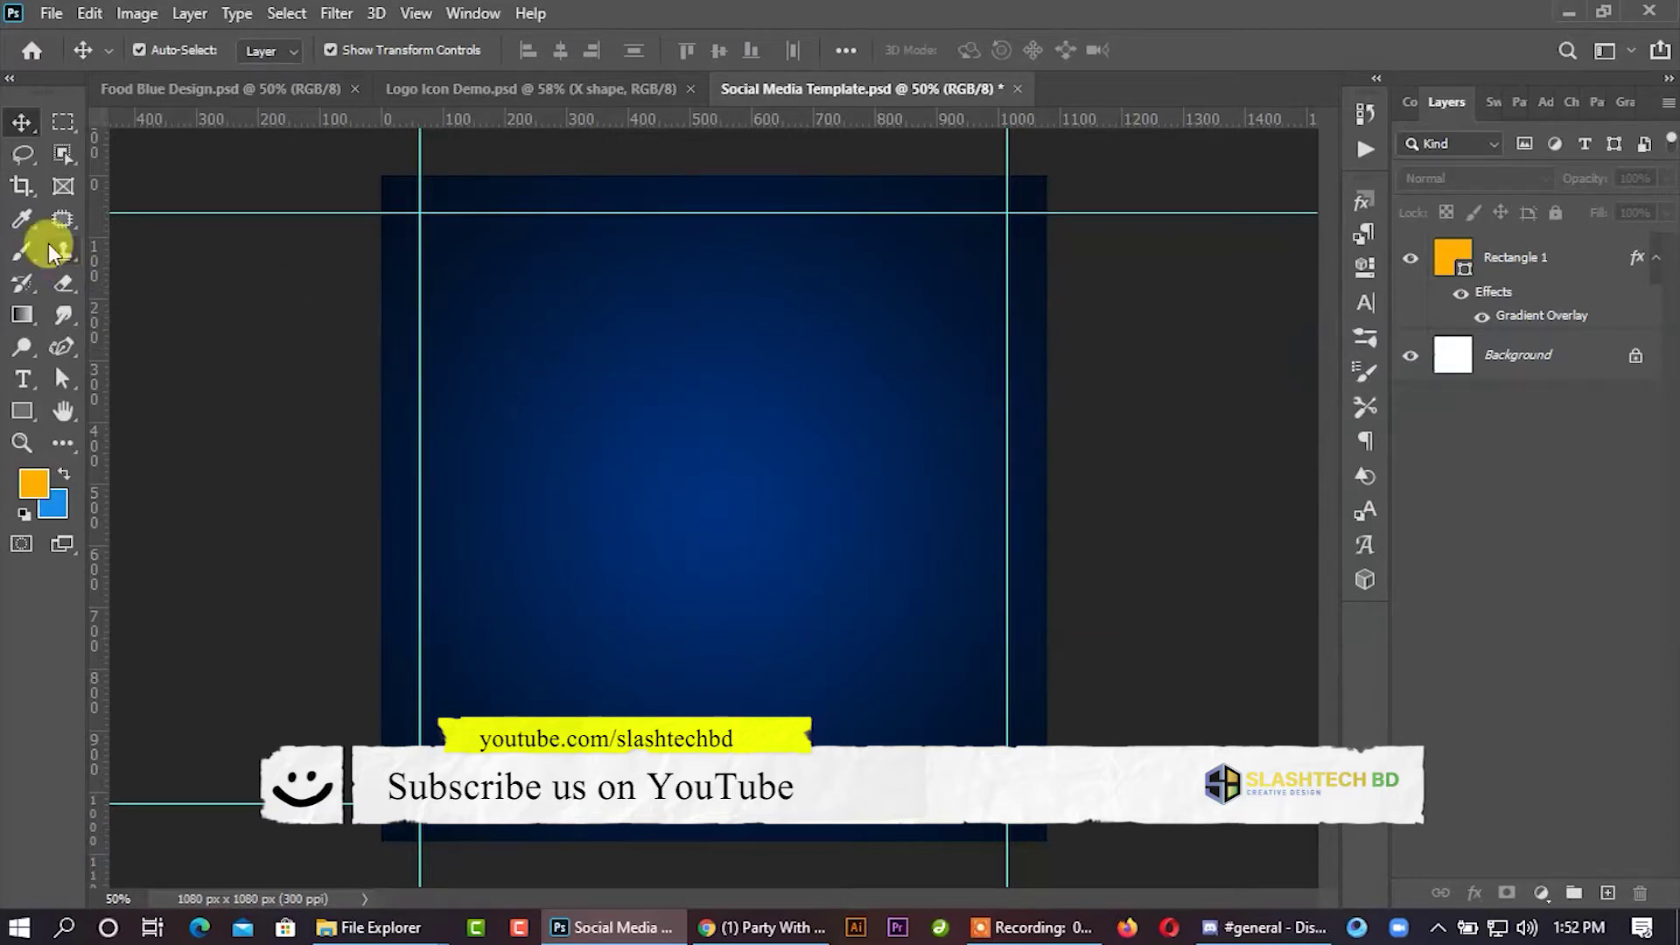
Step: Try to draw a closed orange shape with a wavy upper edge covering the canvas's lower part, using the Curvature Pen tool
{"action": "left_click", "coordinate": [62, 347]}
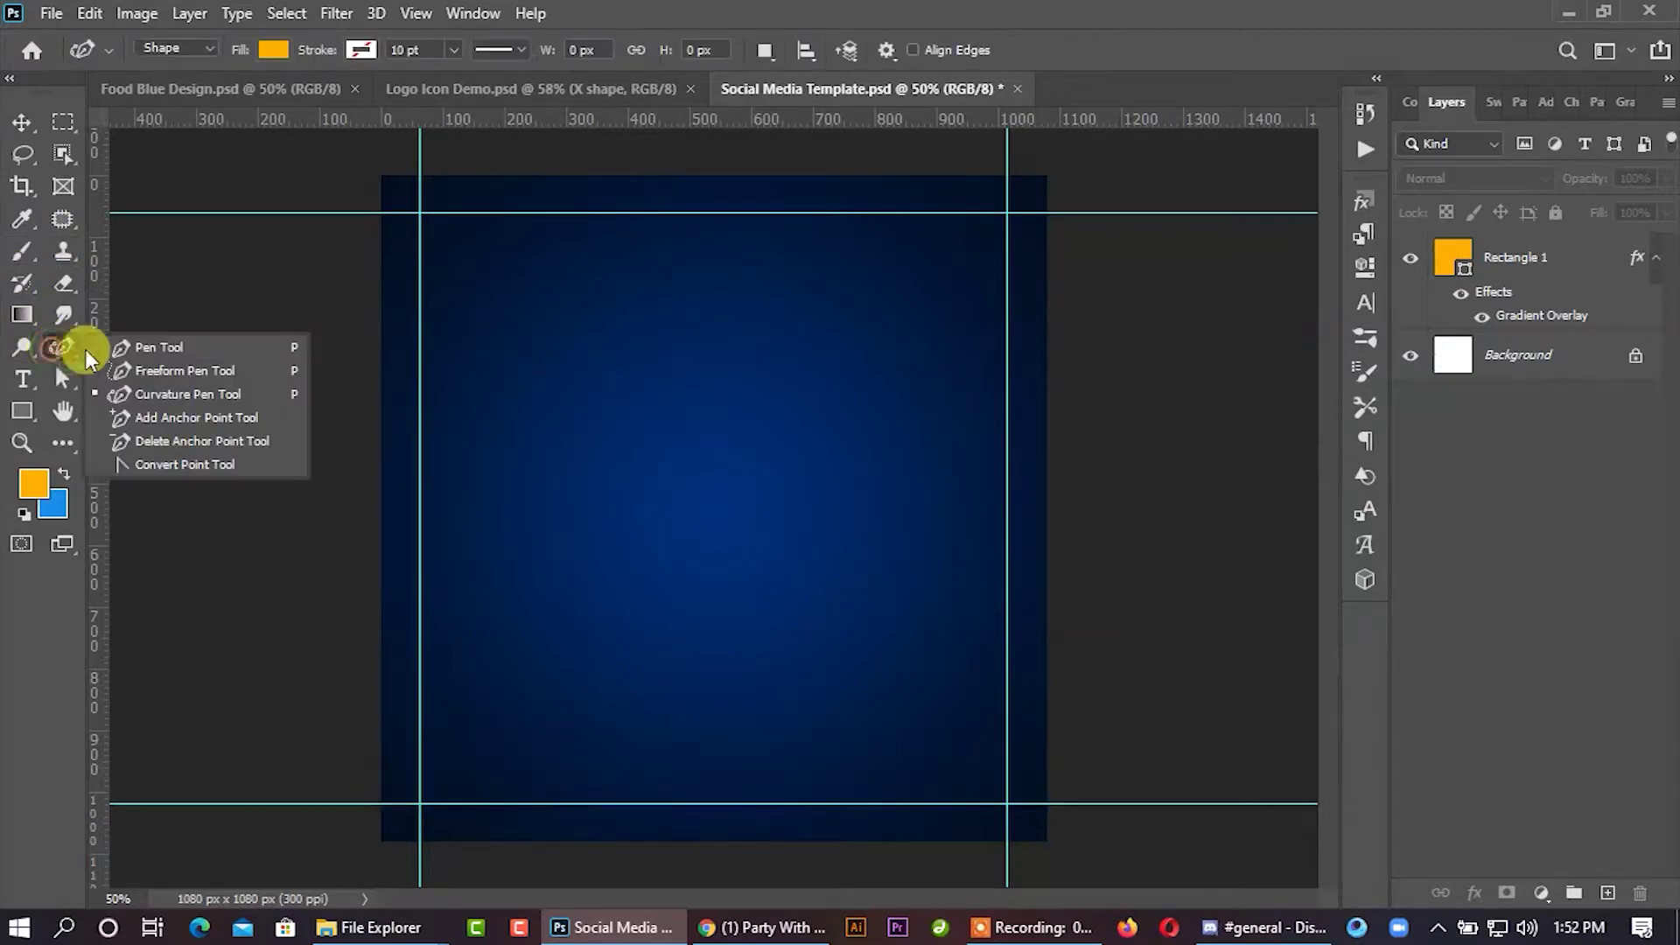
{"action": "left_click", "coordinate": [142, 396]}
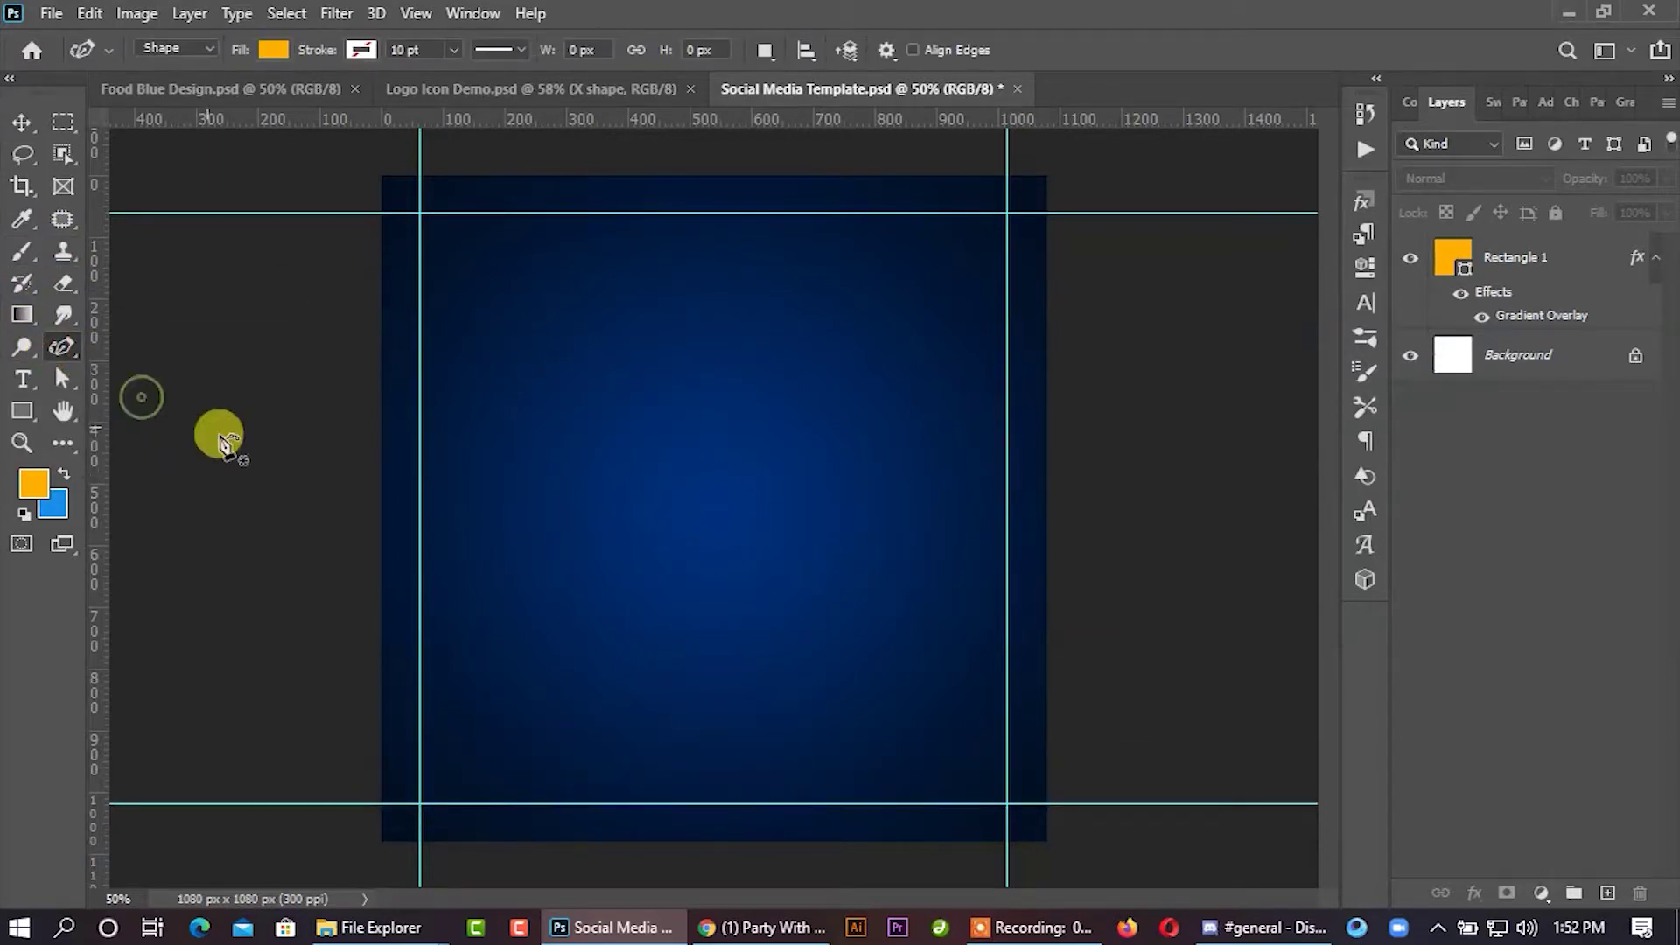
{"action": "left_click", "coordinate": [354, 573]}
{"action": "left_click", "coordinate": [486, 578]}
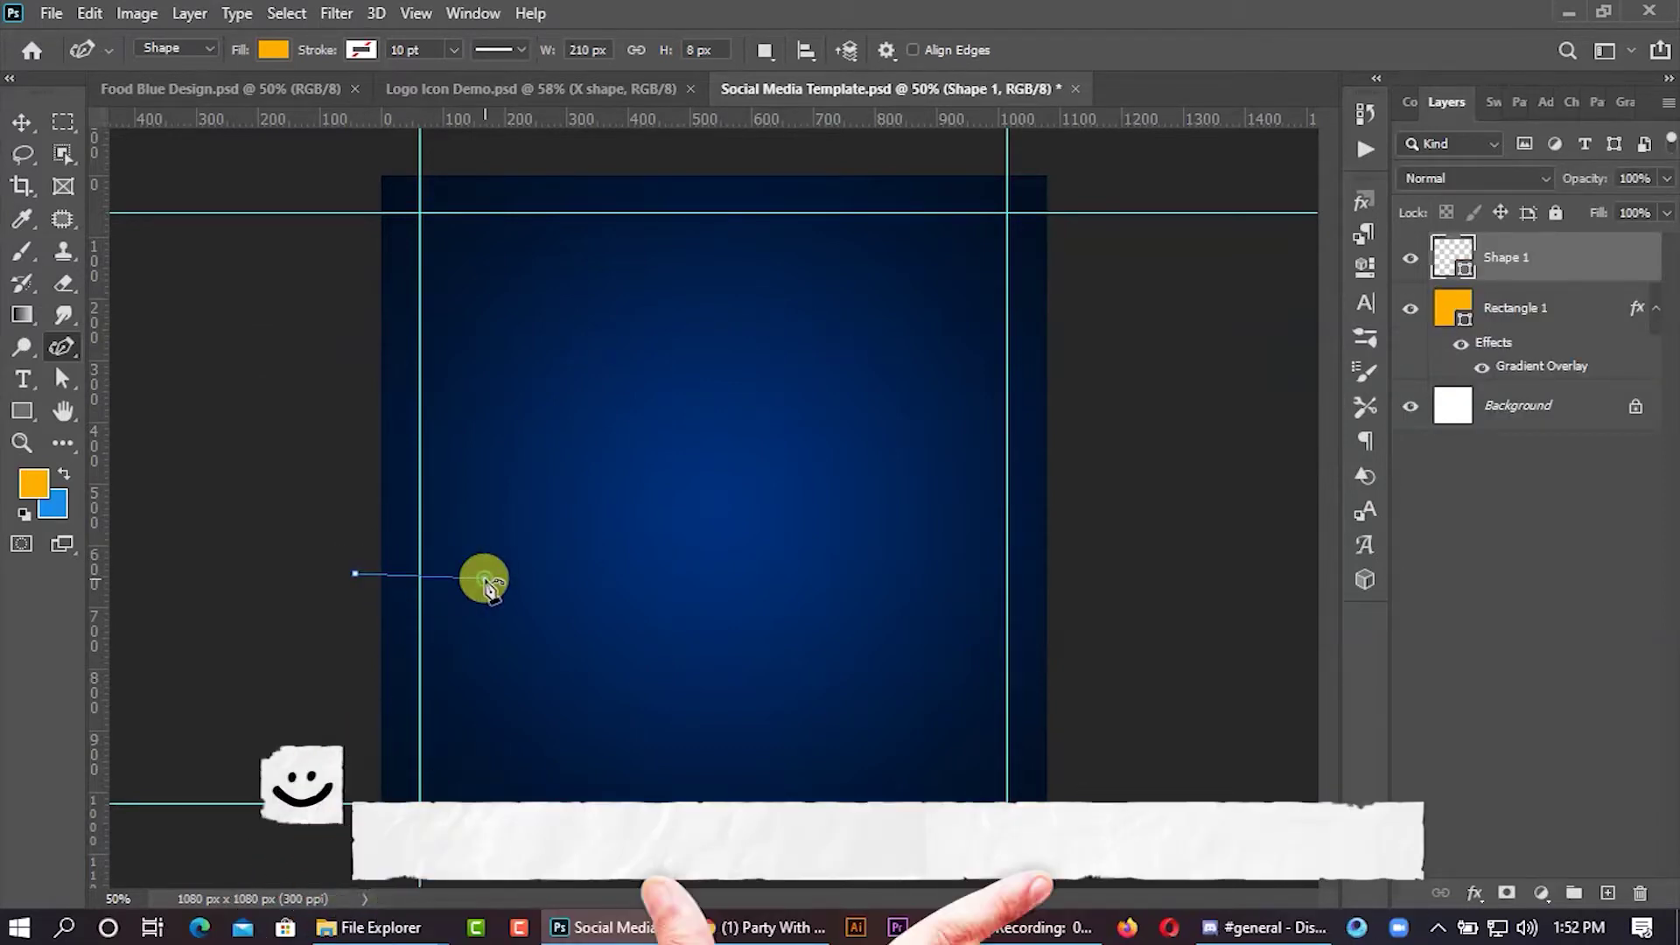
{"action": "left_click", "coordinate": [538, 552]}
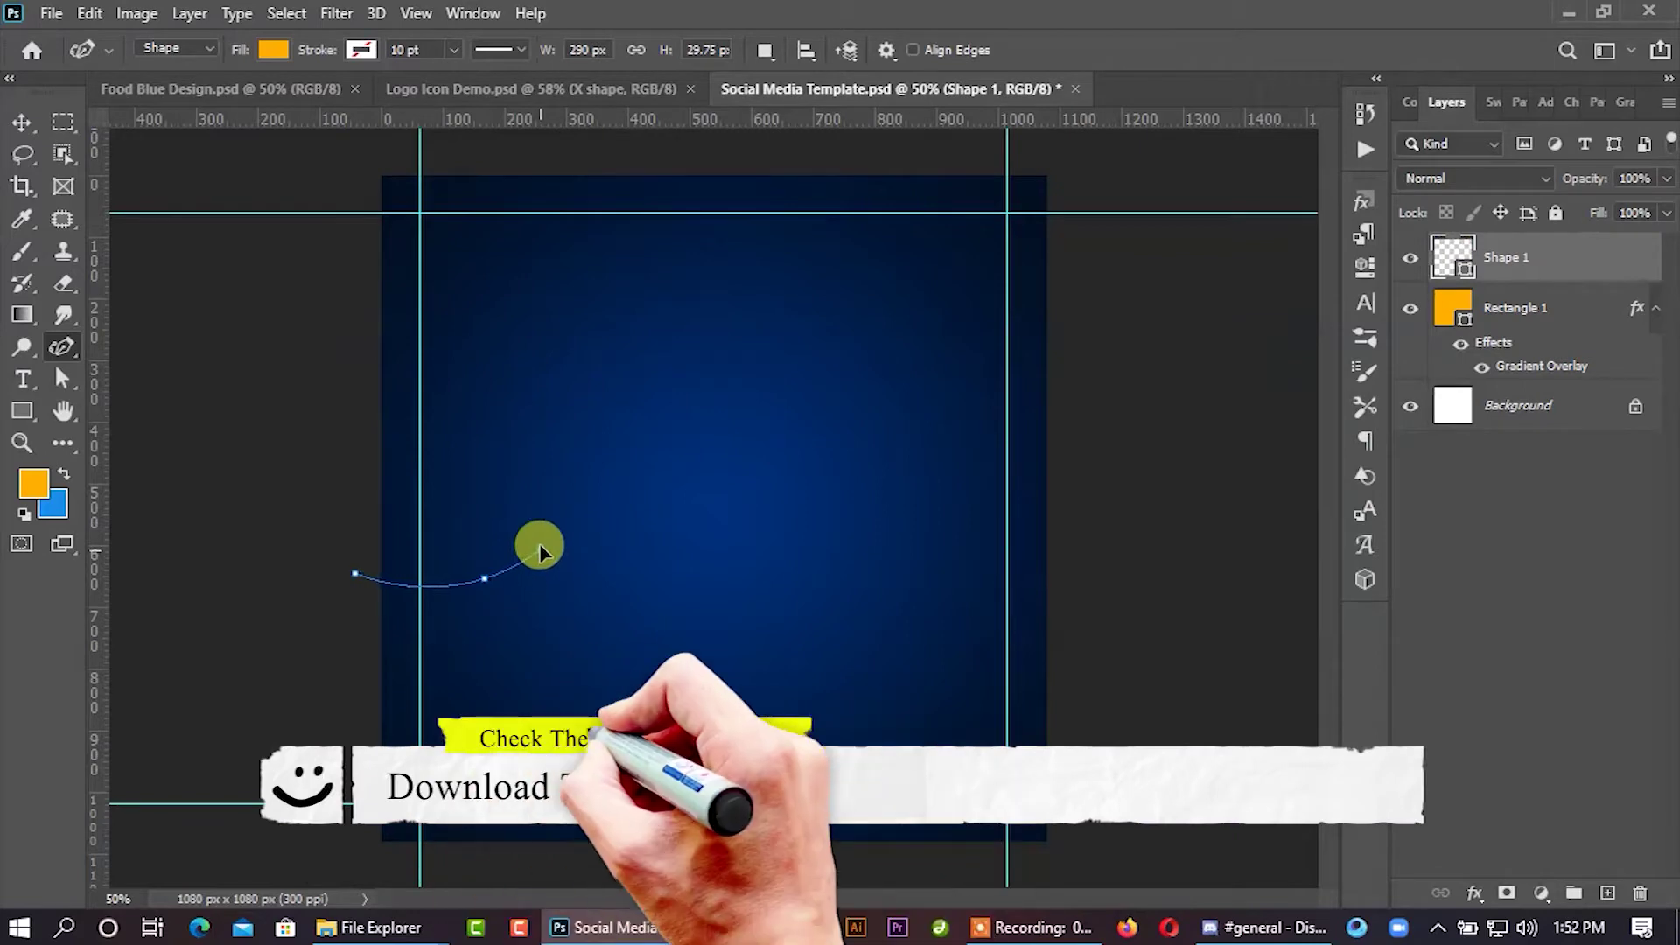
{"action": "left_click", "coordinate": [620, 582]}
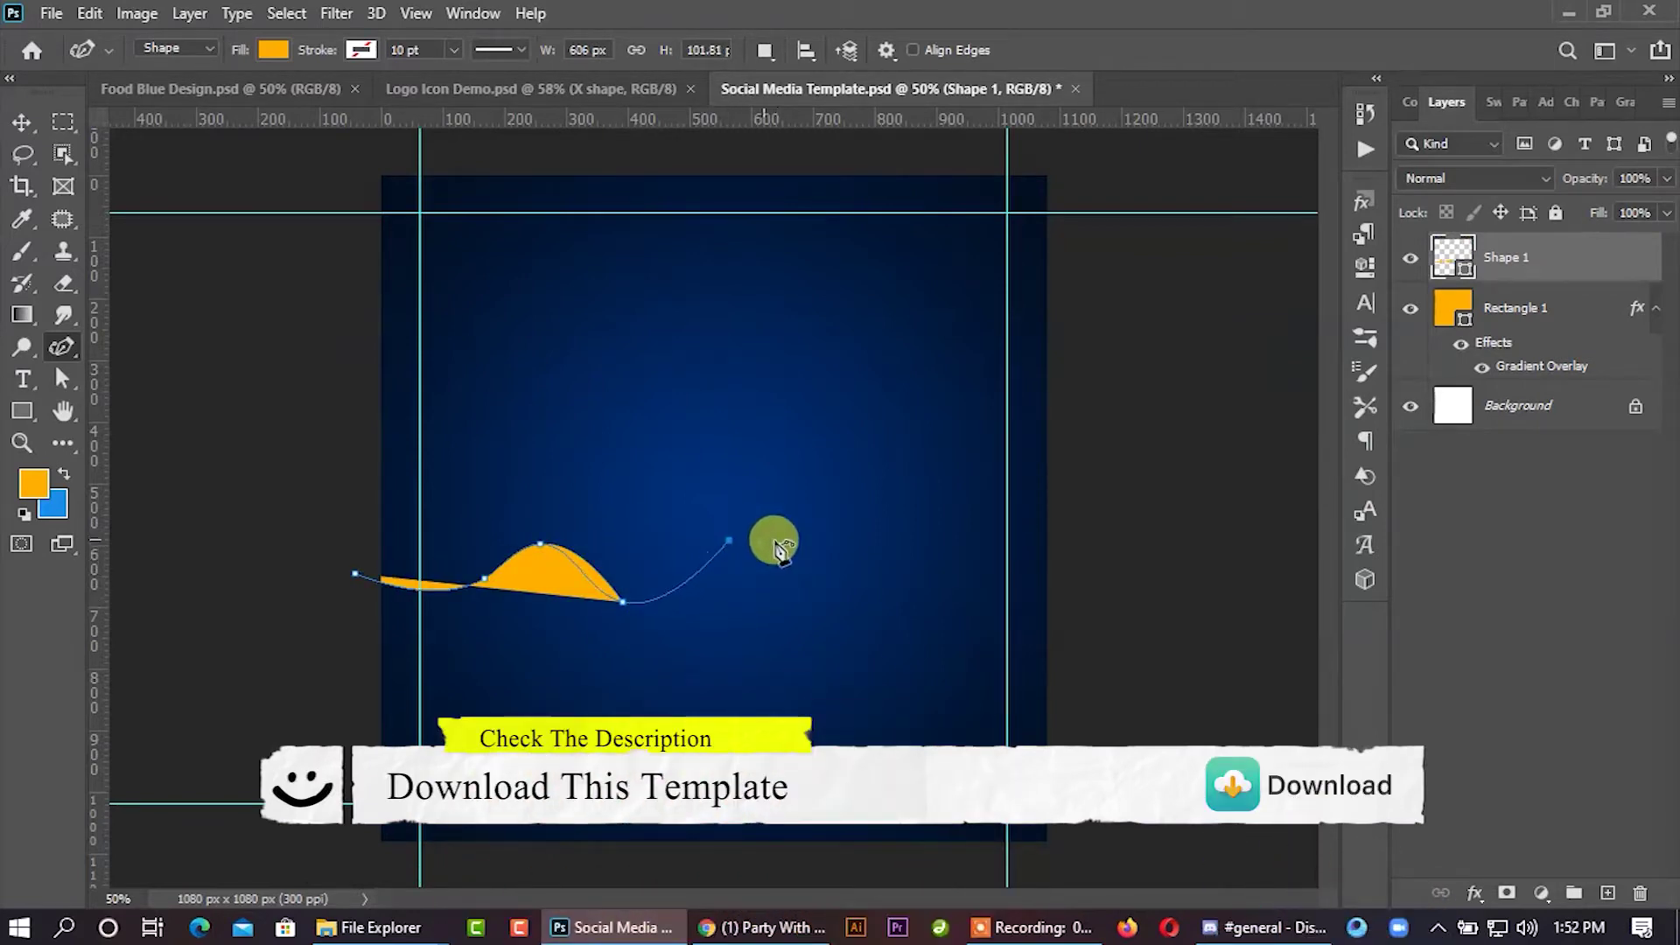
{"action": "left_click", "coordinate": [827, 615]}
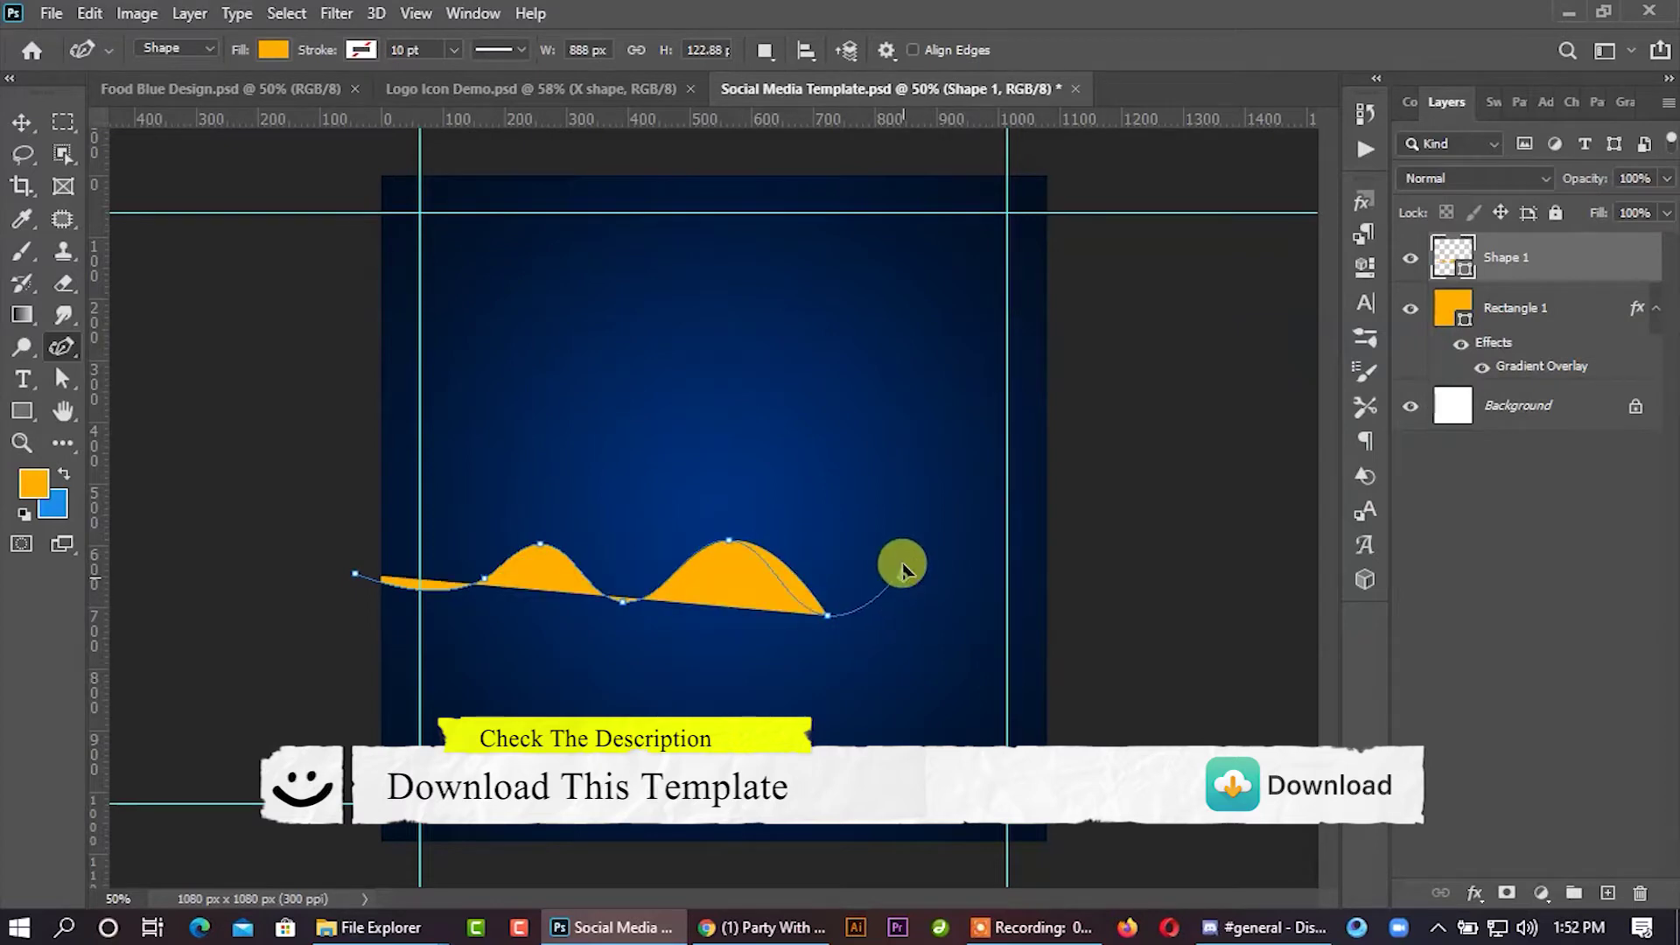
{"action": "left_click", "coordinate": [902, 538]}
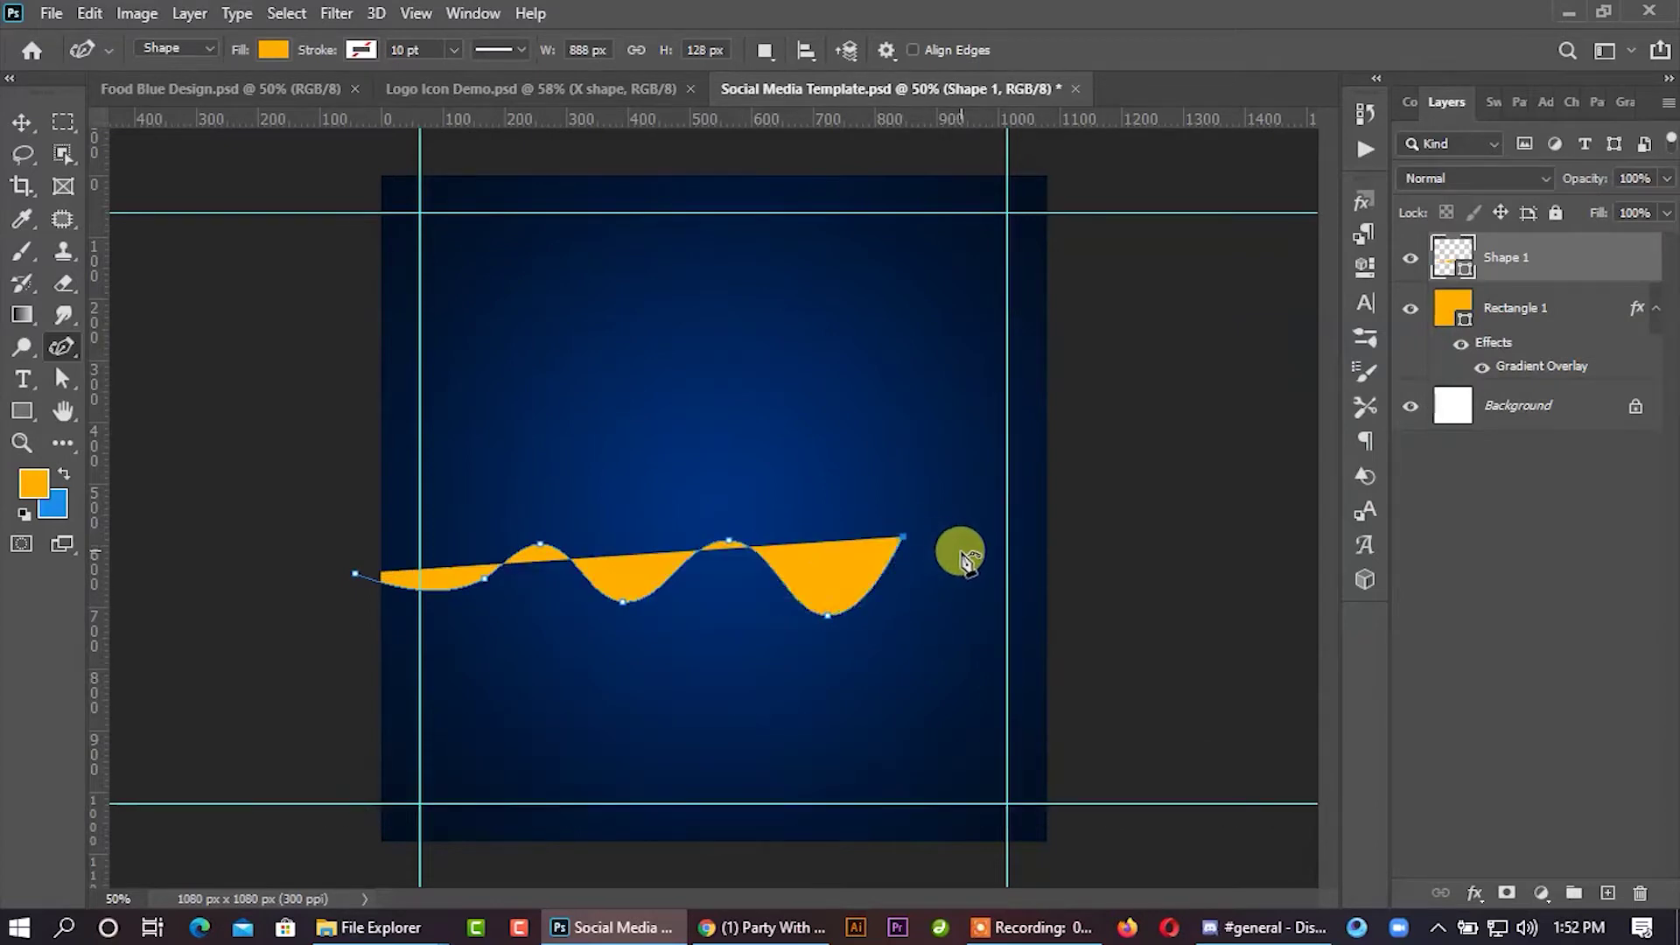
{"action": "left_click", "coordinate": [982, 624]}
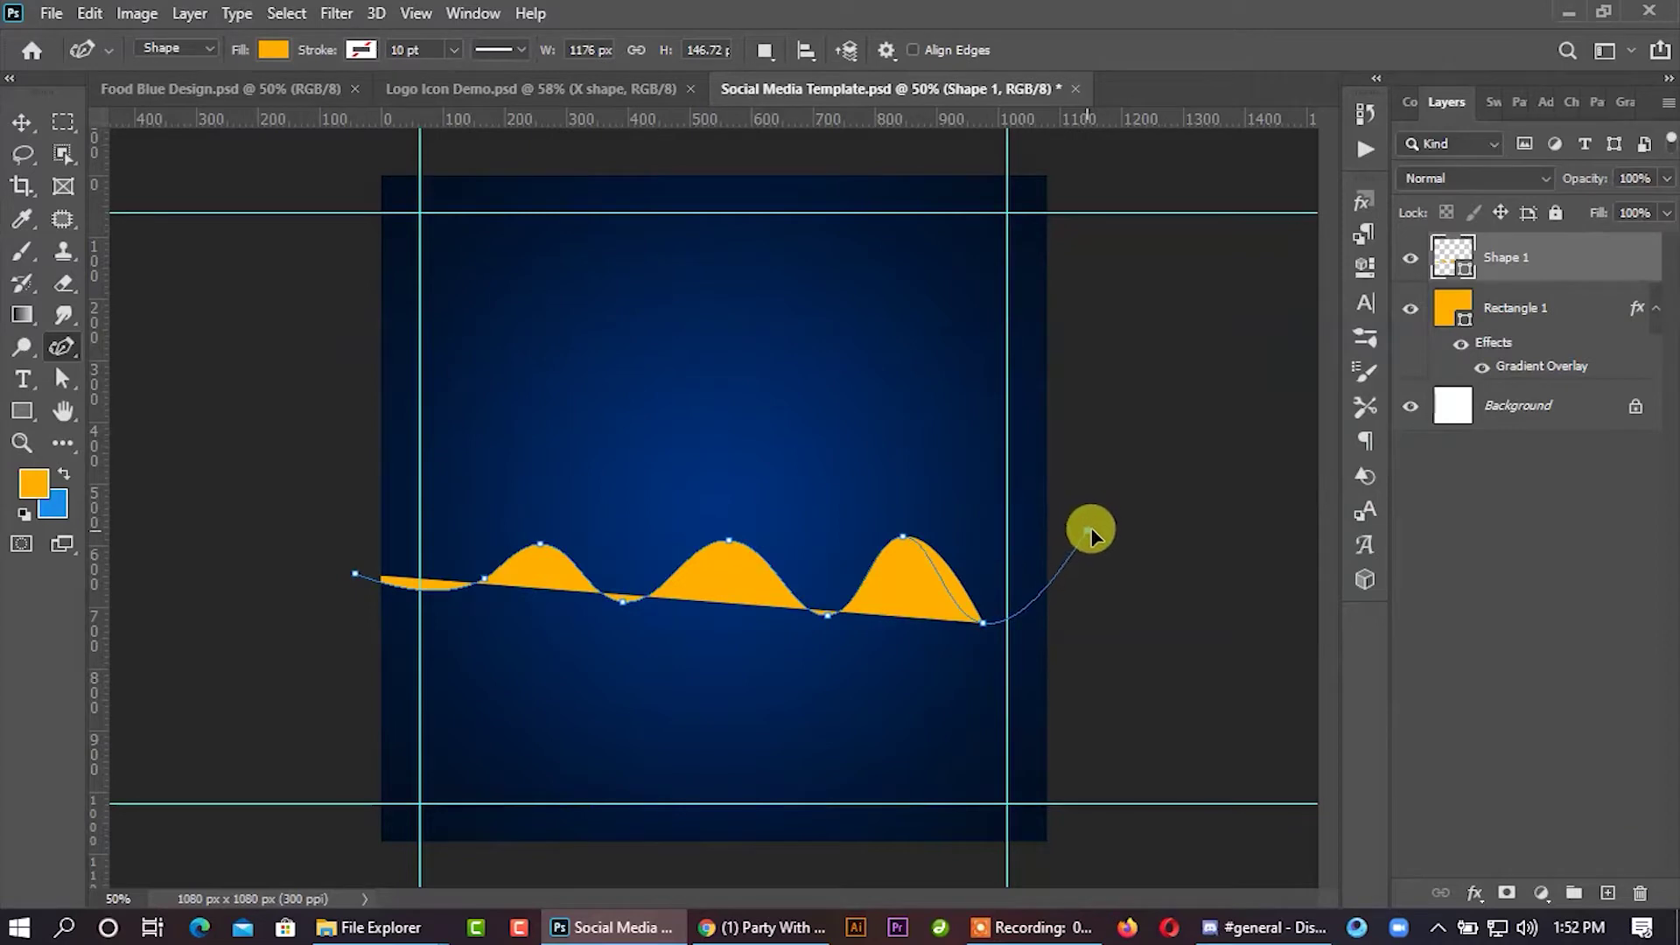
{"action": "left_click", "coordinate": [1087, 532]}
{"action": "left_click", "coordinate": [1197, 629]}
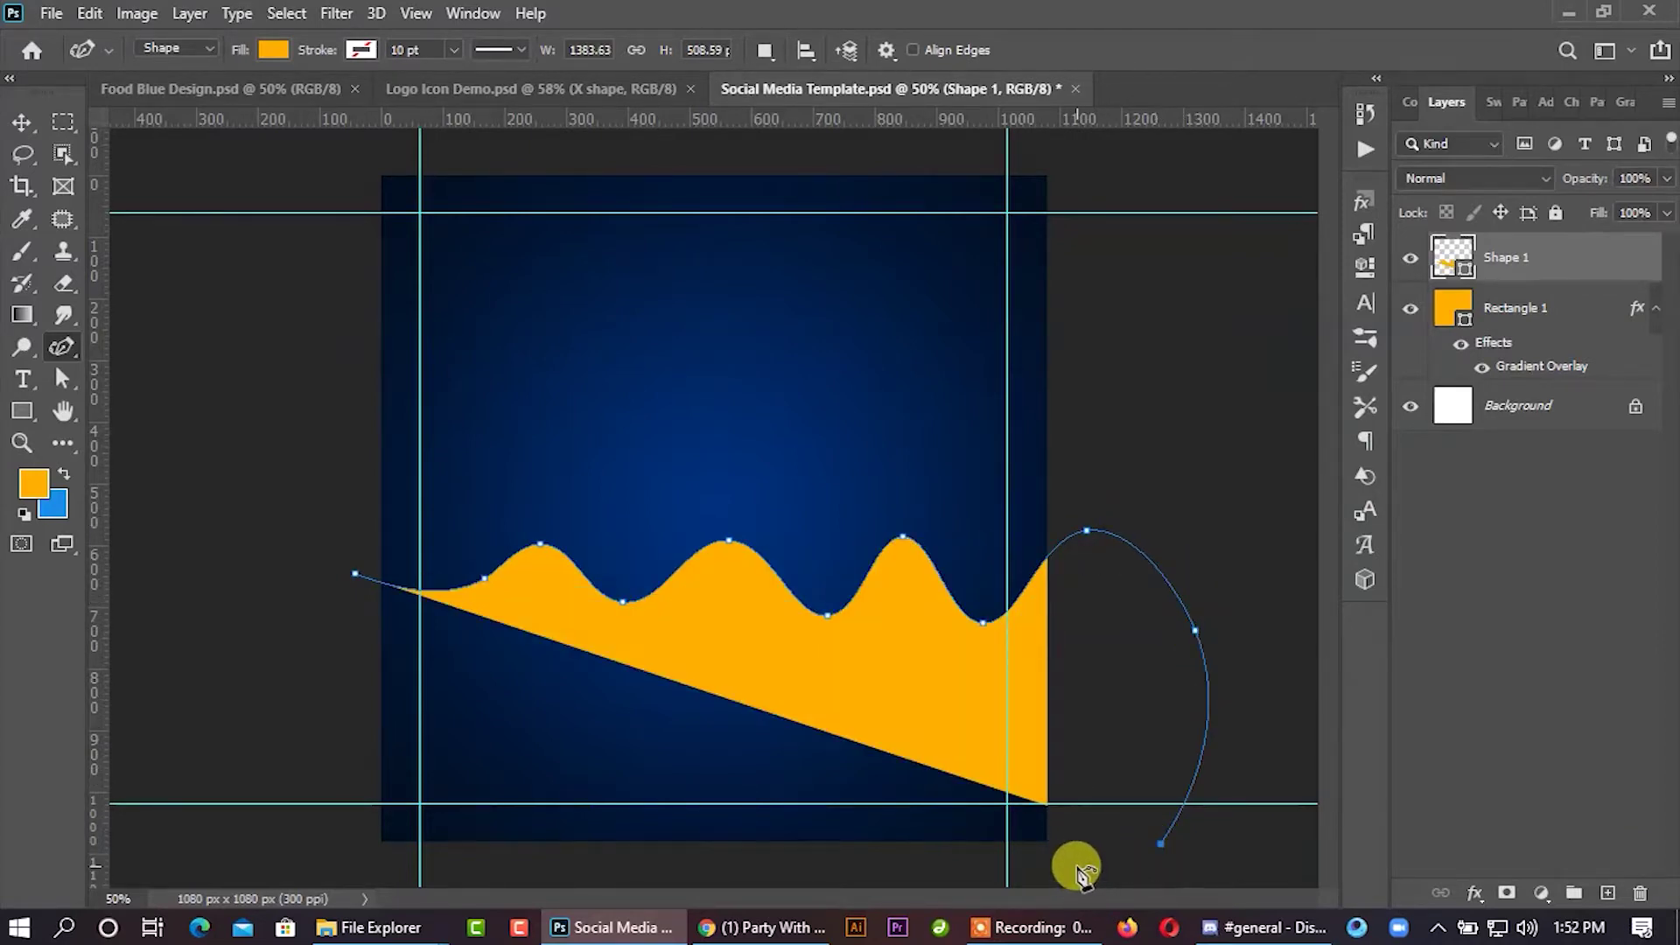
{"action": "scroll", "coordinate": [1011, 805], "scroll_direction": "down", "scroll_amount": 1}
{"action": "left_click", "coordinate": [700, 860]}
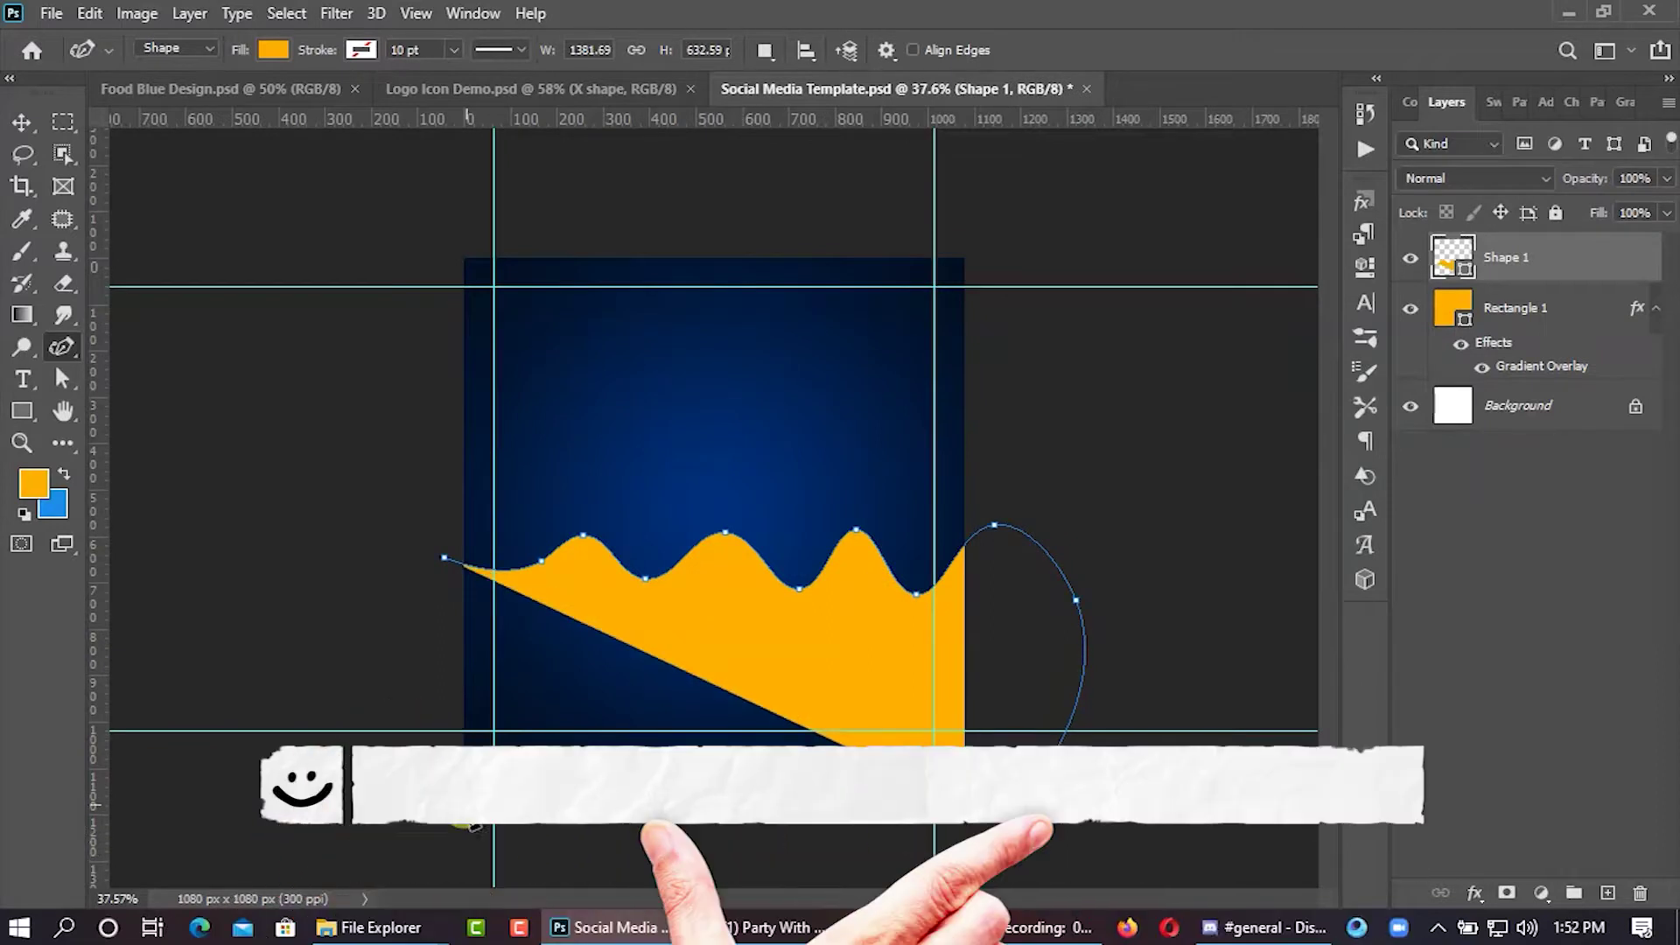
{"action": "left_click", "coordinate": [442, 560]}
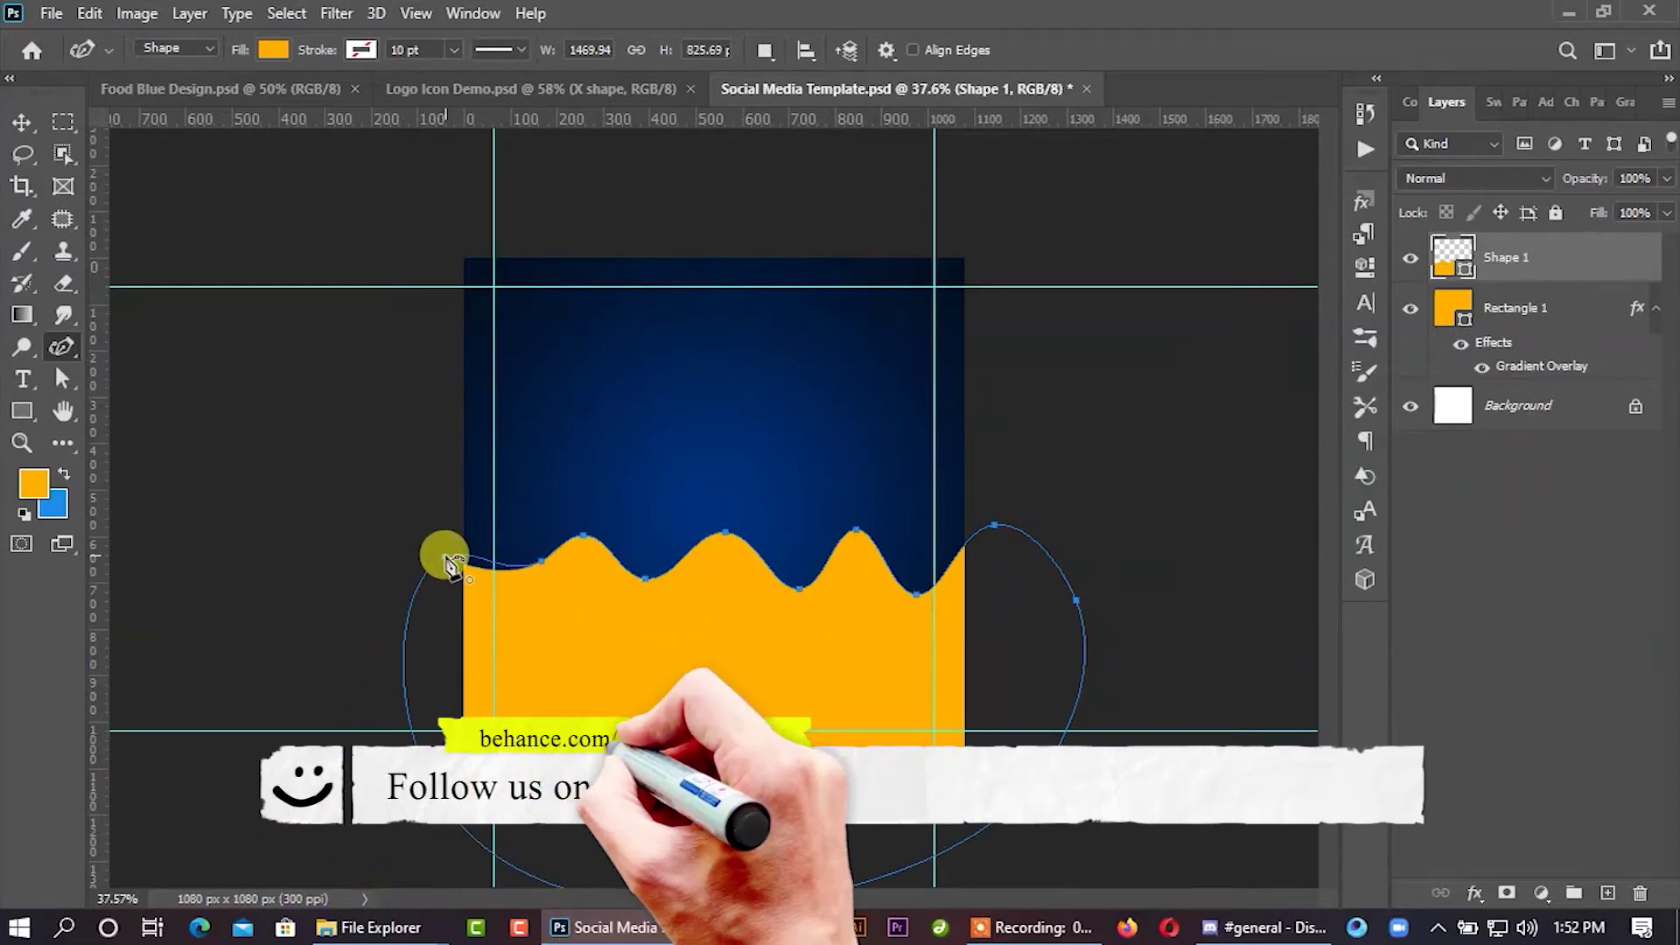
Step: Nudge the orange wave shape slightly upward with the Move tool
{"action": "left_click", "coordinate": [25, 122]}
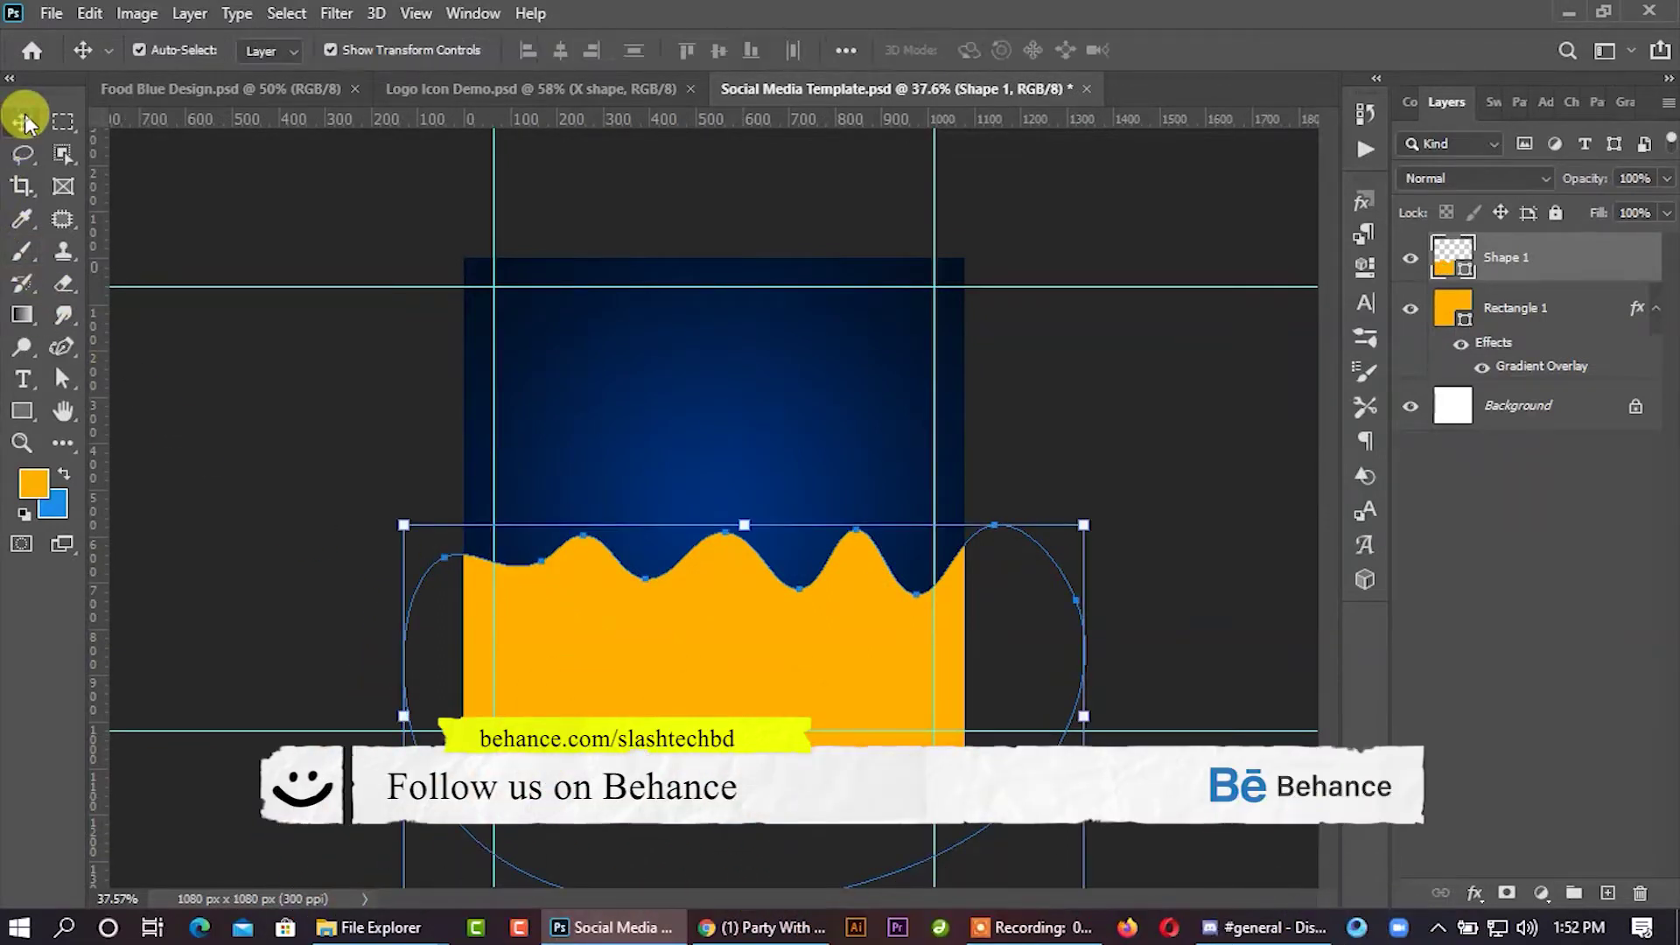
{"action": "key", "text": "shift+Up"}
{"action": "key", "text": "shift+Up"}
{"action": "key", "text": "shift+Up"}
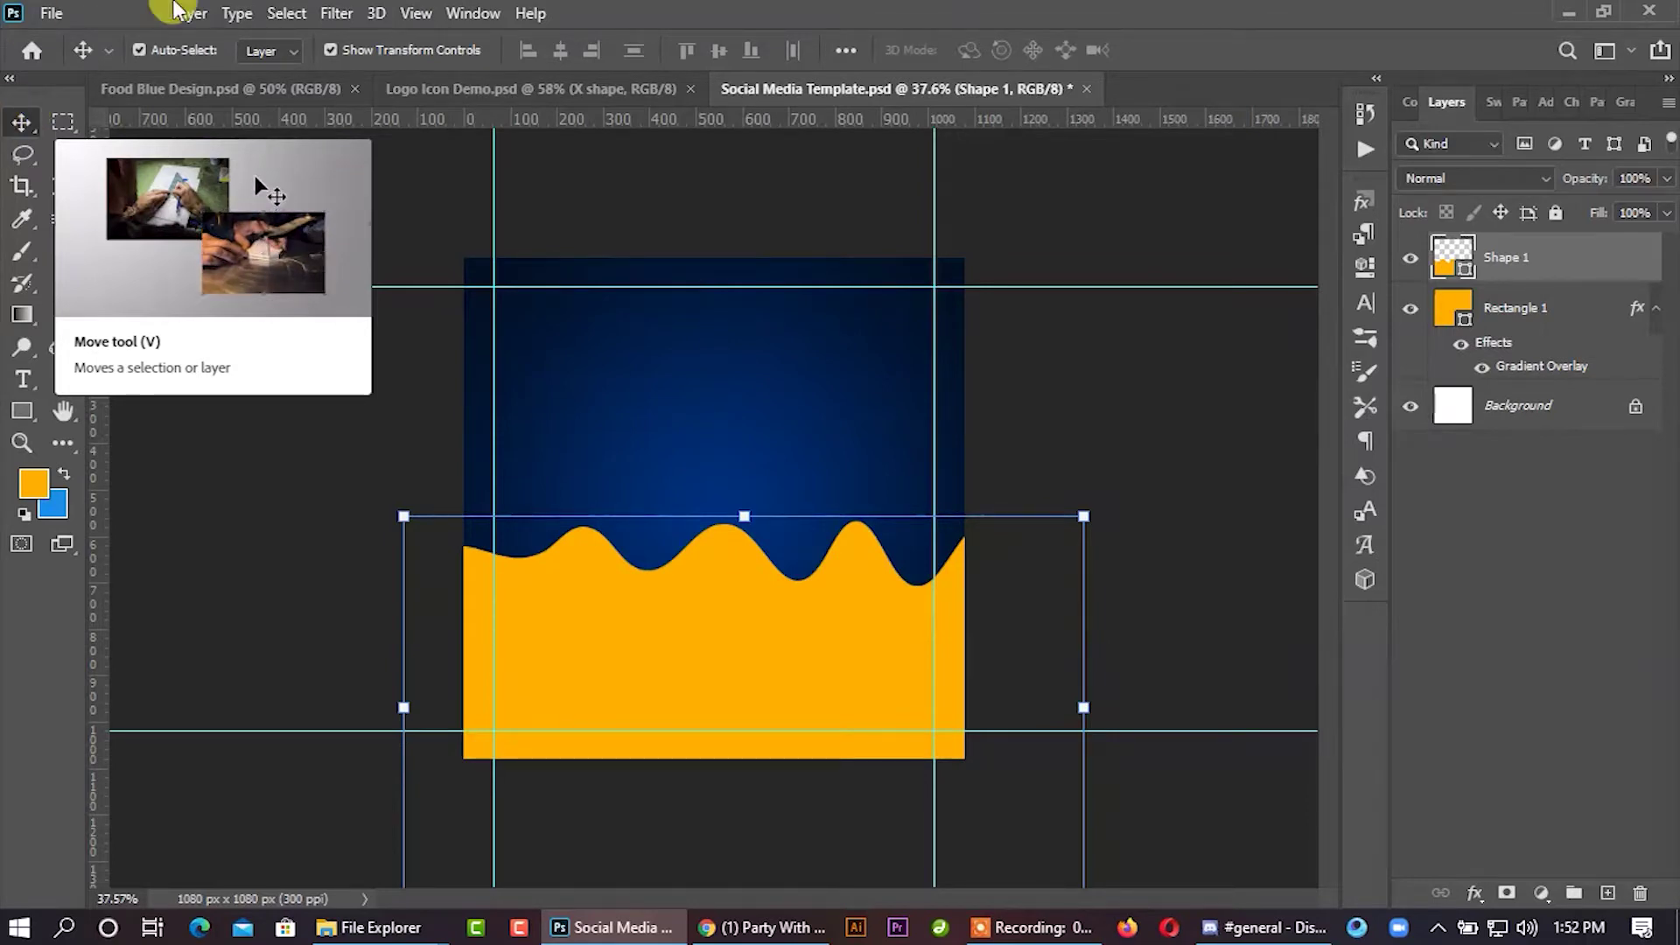
Step: Undo the upward nudges and all points of the wave shape, leaving only the gradient rectangle above the background
{"action": "key", "text": "ctrl+z"}
{"action": "key", "text": "ctrl+z"}
{"action": "key", "text": "ctrl+z"}
{"action": "key", "text": "ctrl+z"}
{"action": "key", "text": "ctrl+z"}
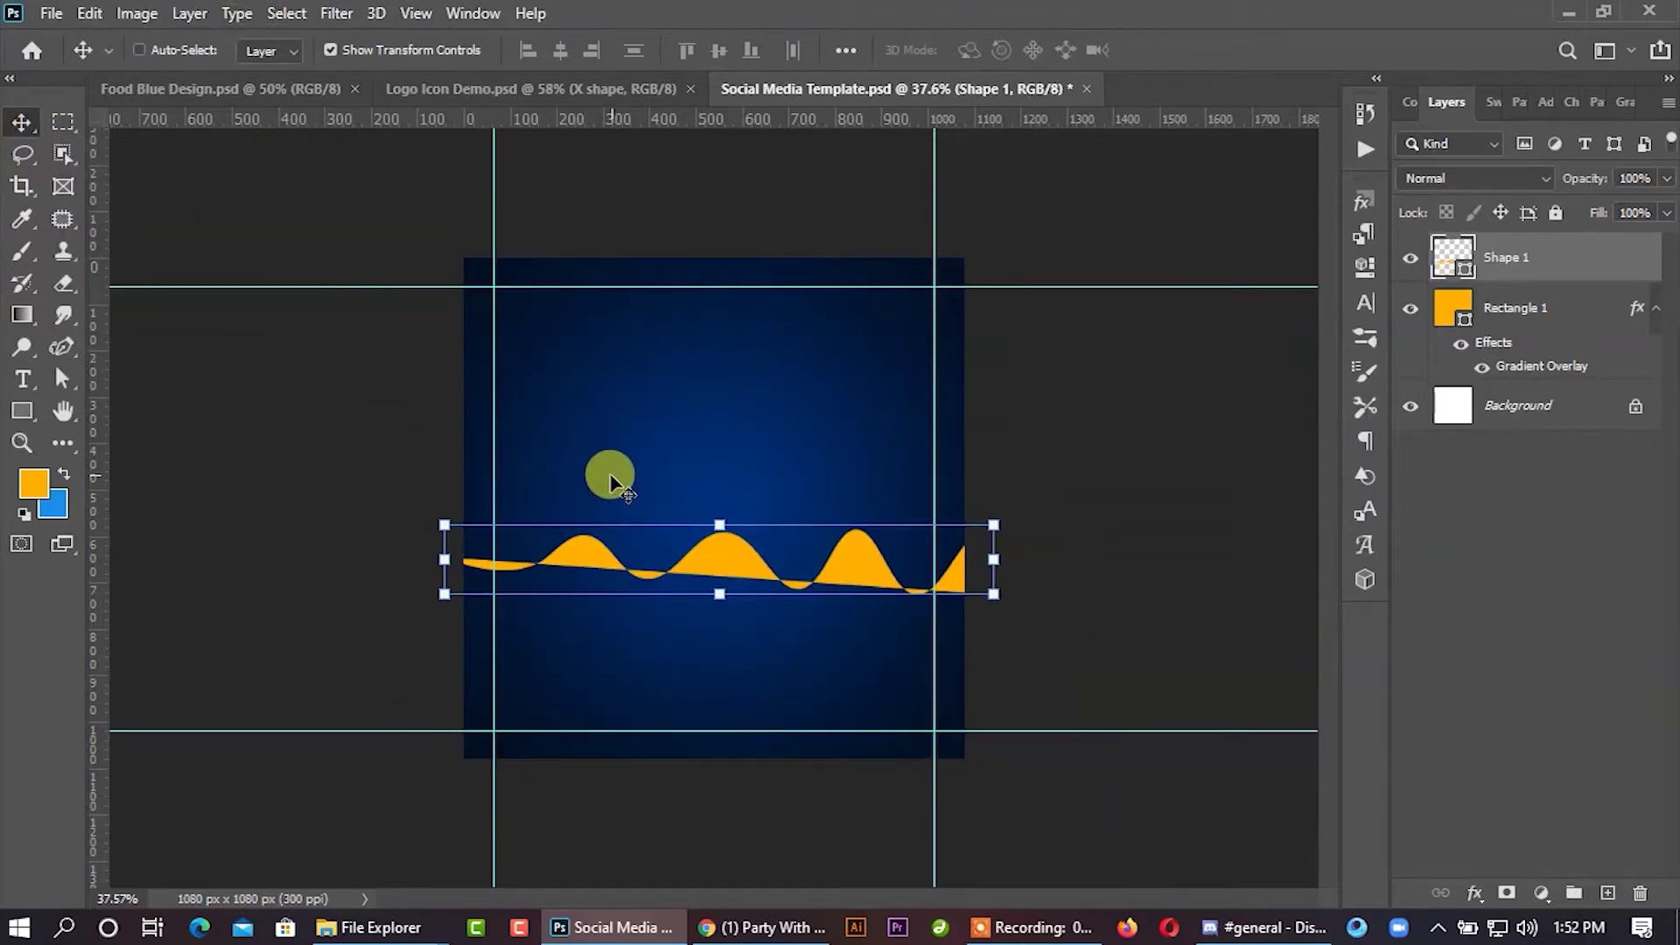
{"action": "key", "text": "ctrl+z"}
{"action": "key", "text": "ctrl+z"}
{"action": "key", "text": "ctrl+z"}
{"action": "key", "text": "ctrl+z"}
{"action": "key", "text": "ctrl+z"}
{"action": "key", "text": "ctrl+z"}
{"action": "key", "text": "ctrl+z"}
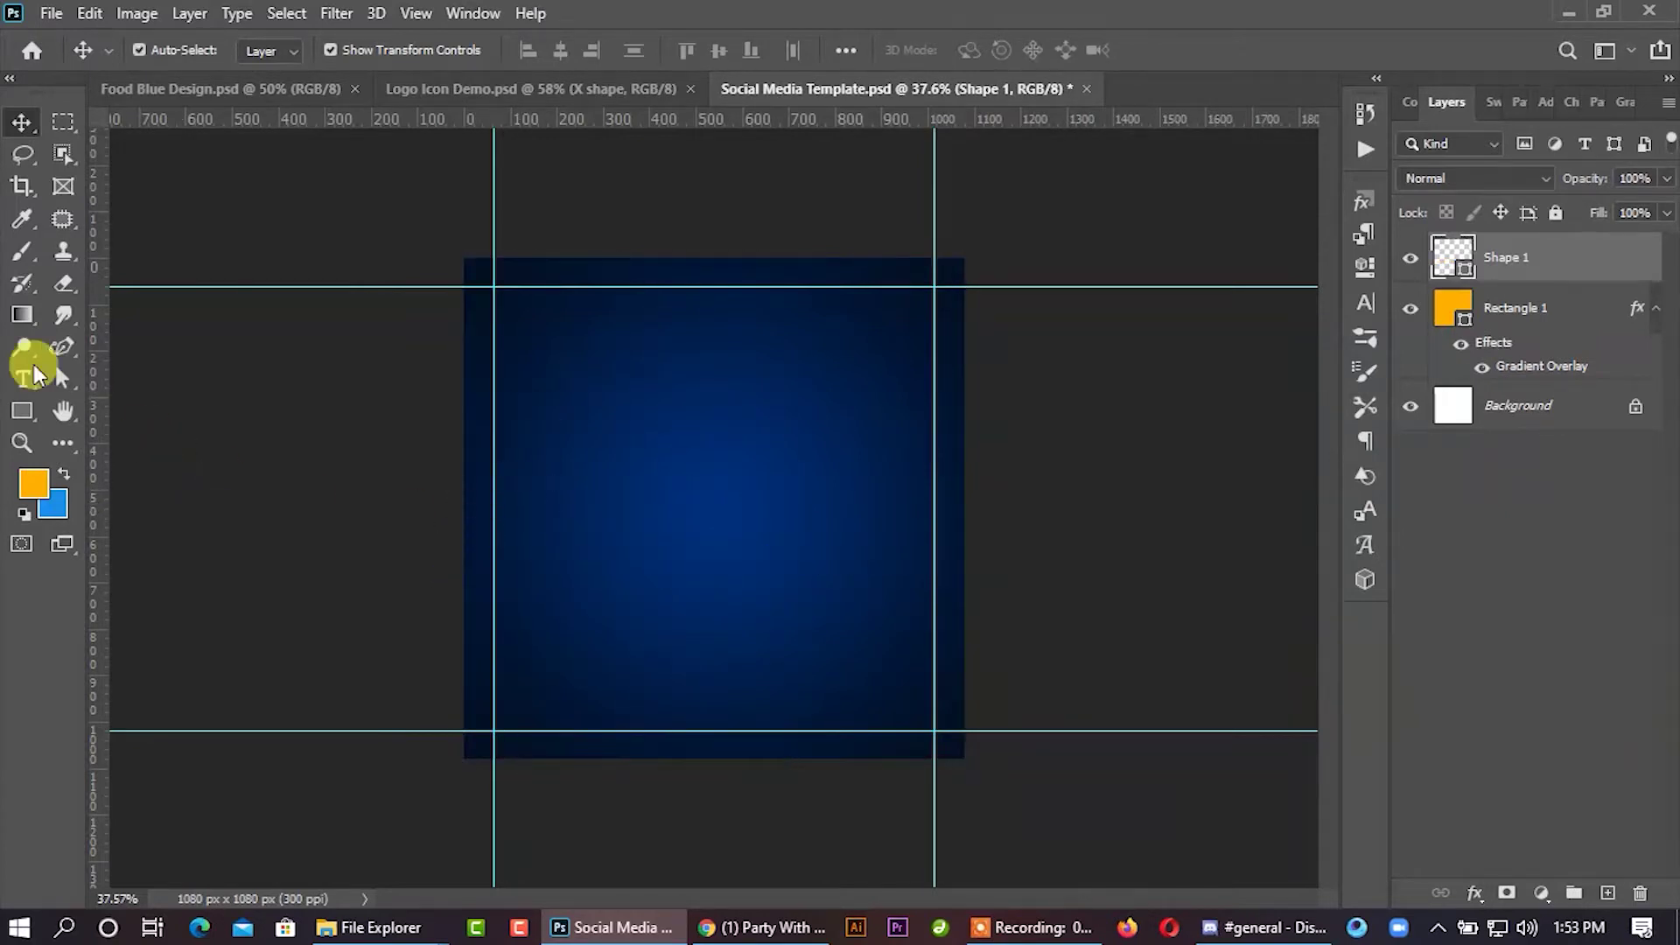
{"action": "left_click", "coordinate": [54, 346]}
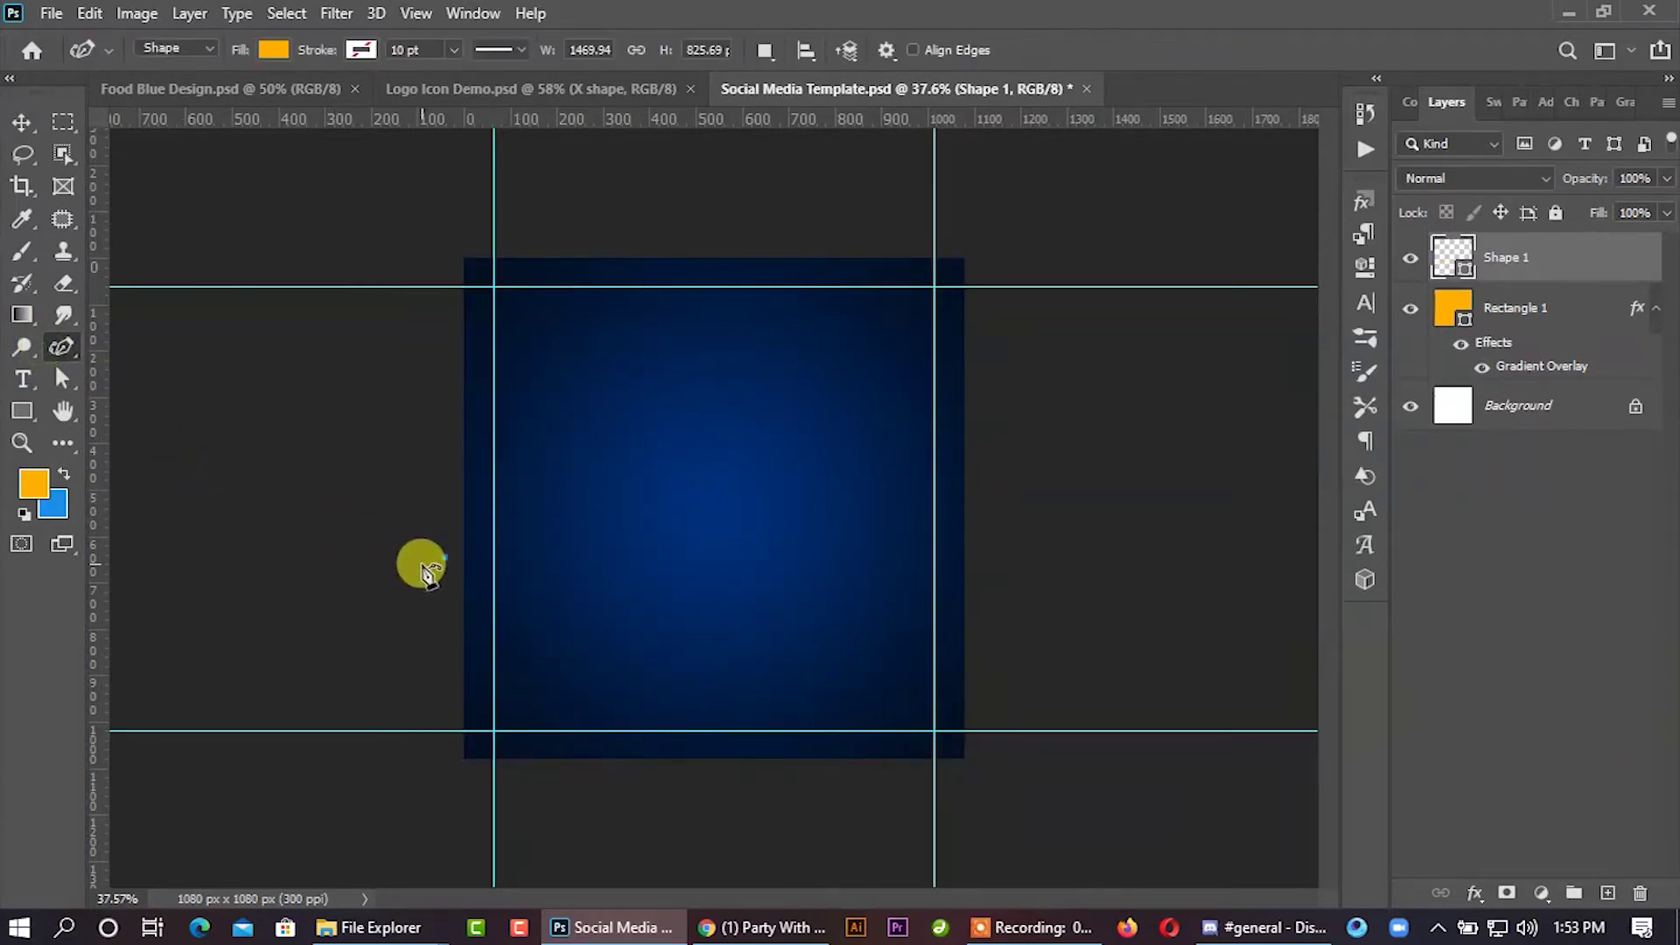
{"action": "key", "text": "ctrl+z"}
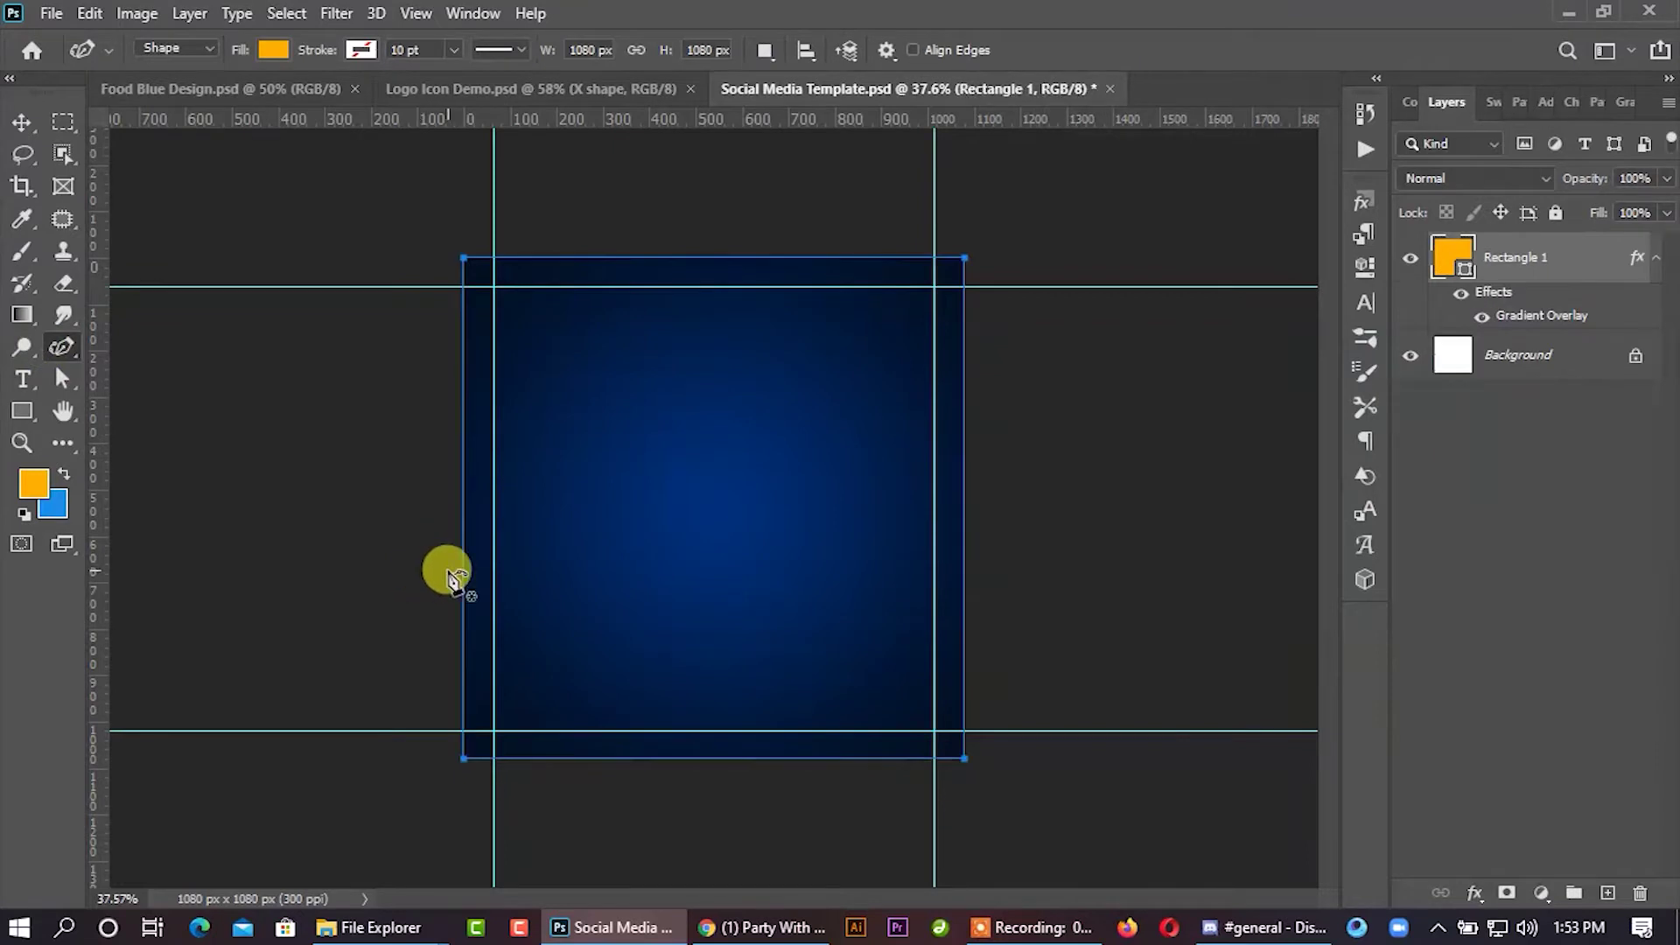
Step: Draw a new wavy line across the canvas with the Curvature Pen tool, running slightly beyond both side edges below mid-height
{"action": "left_click", "coordinate": [1456, 564]}
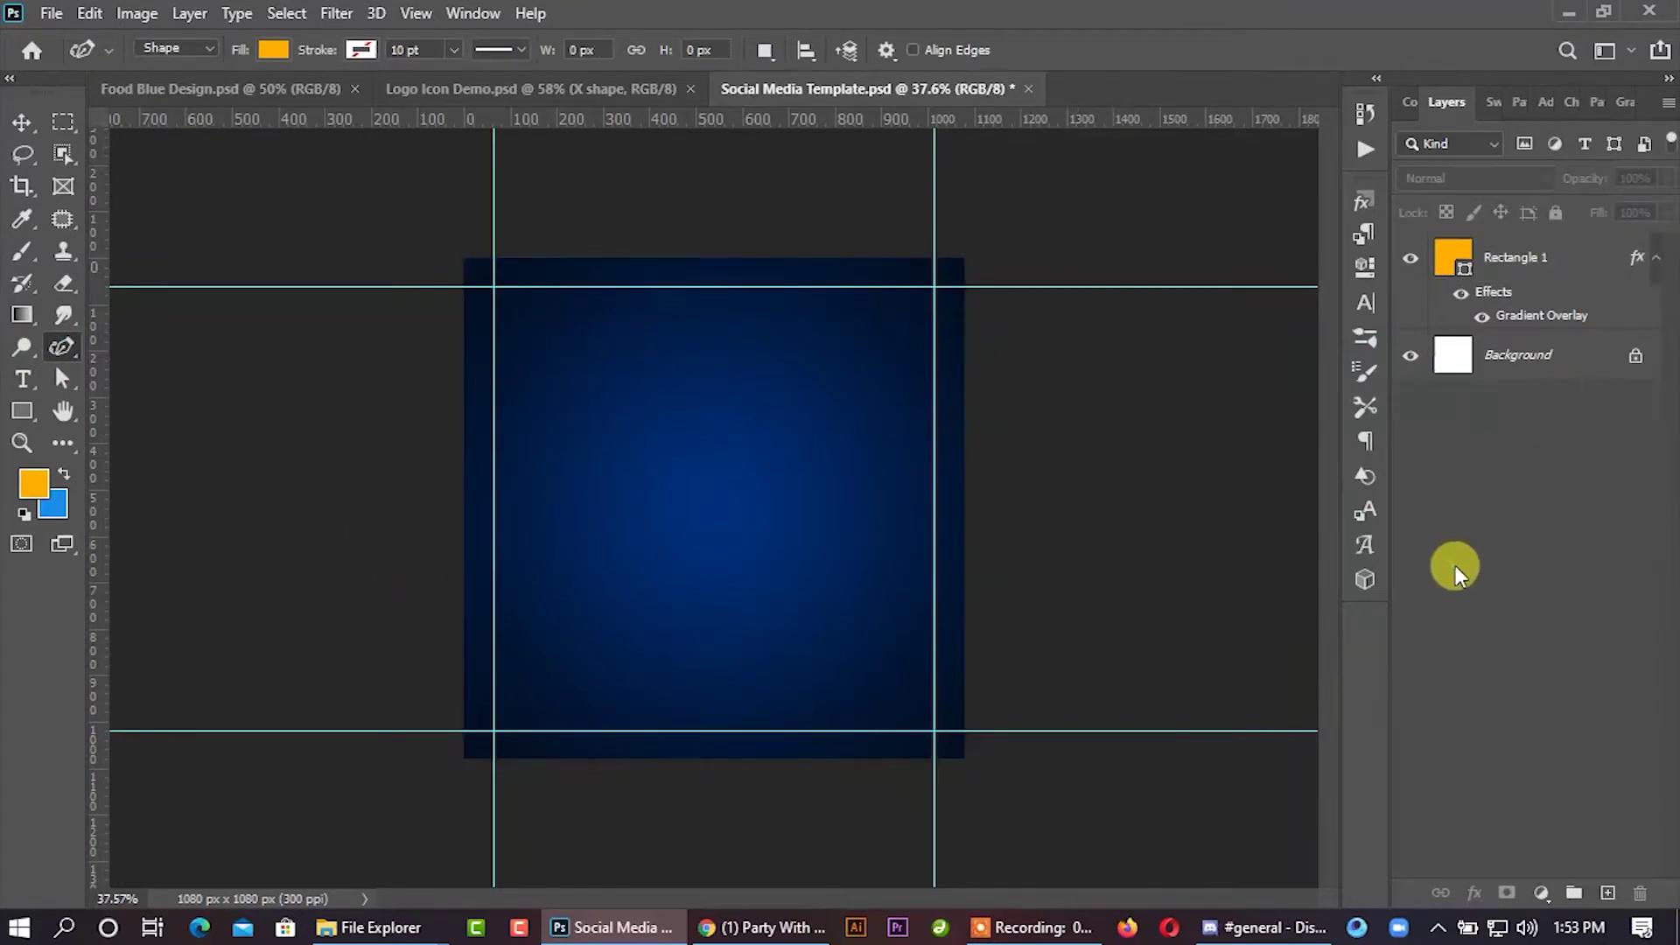
{"action": "left_click", "coordinate": [431, 547]}
{"action": "left_click", "coordinate": [546, 562]}
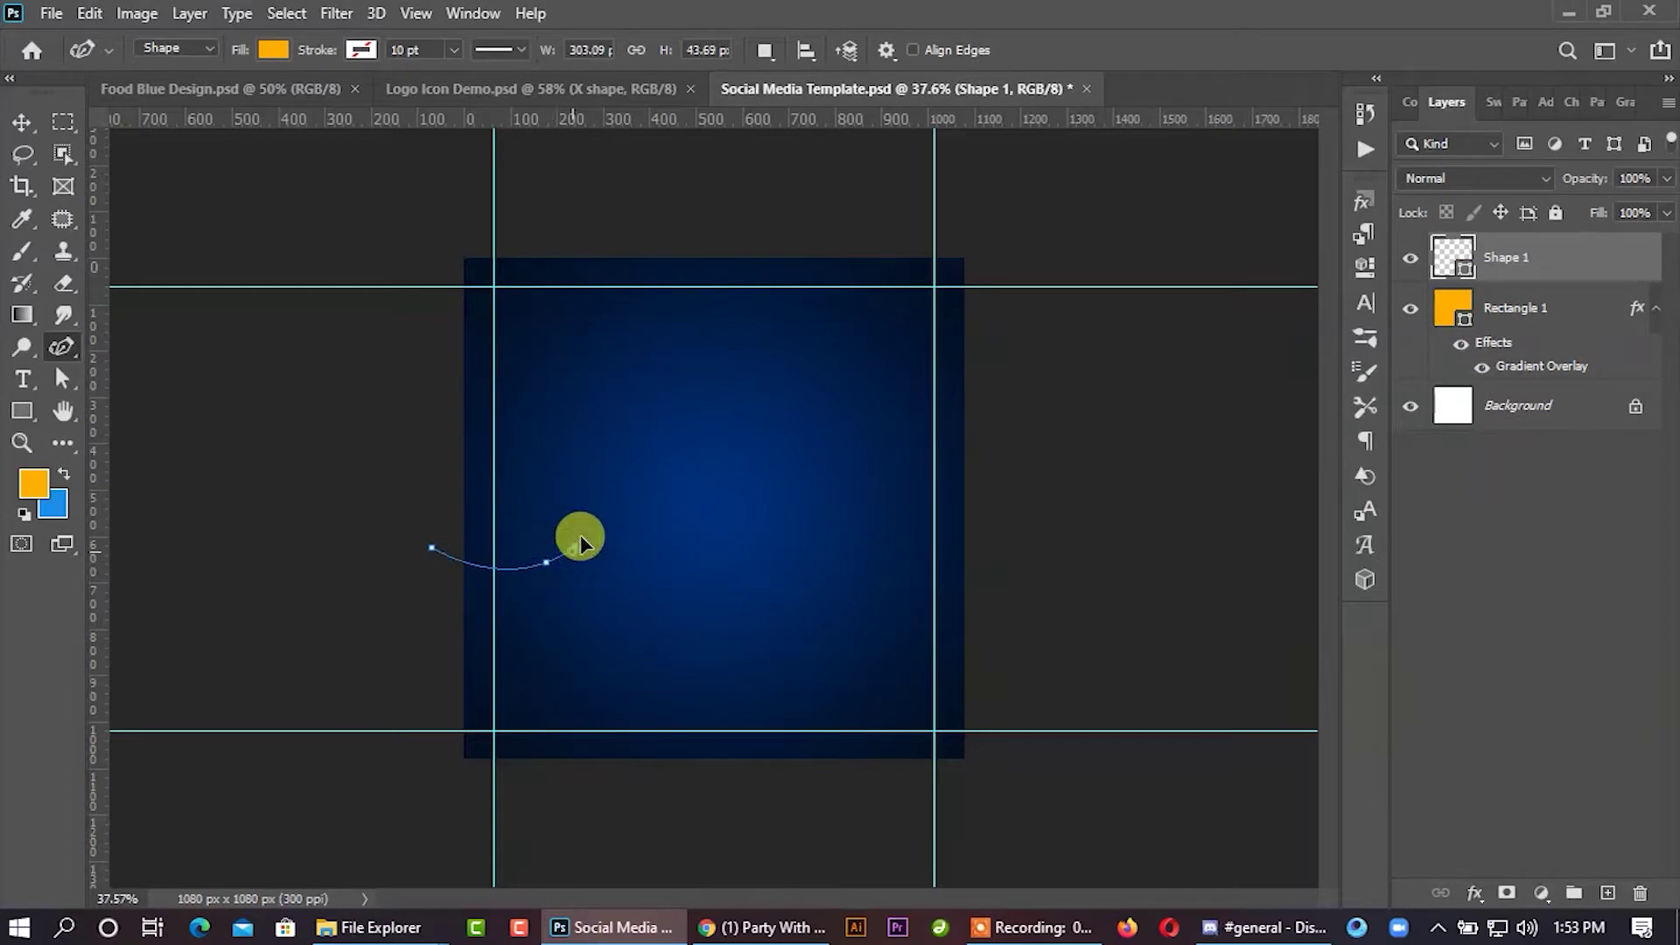
{"action": "left_click", "coordinate": [581, 535]}
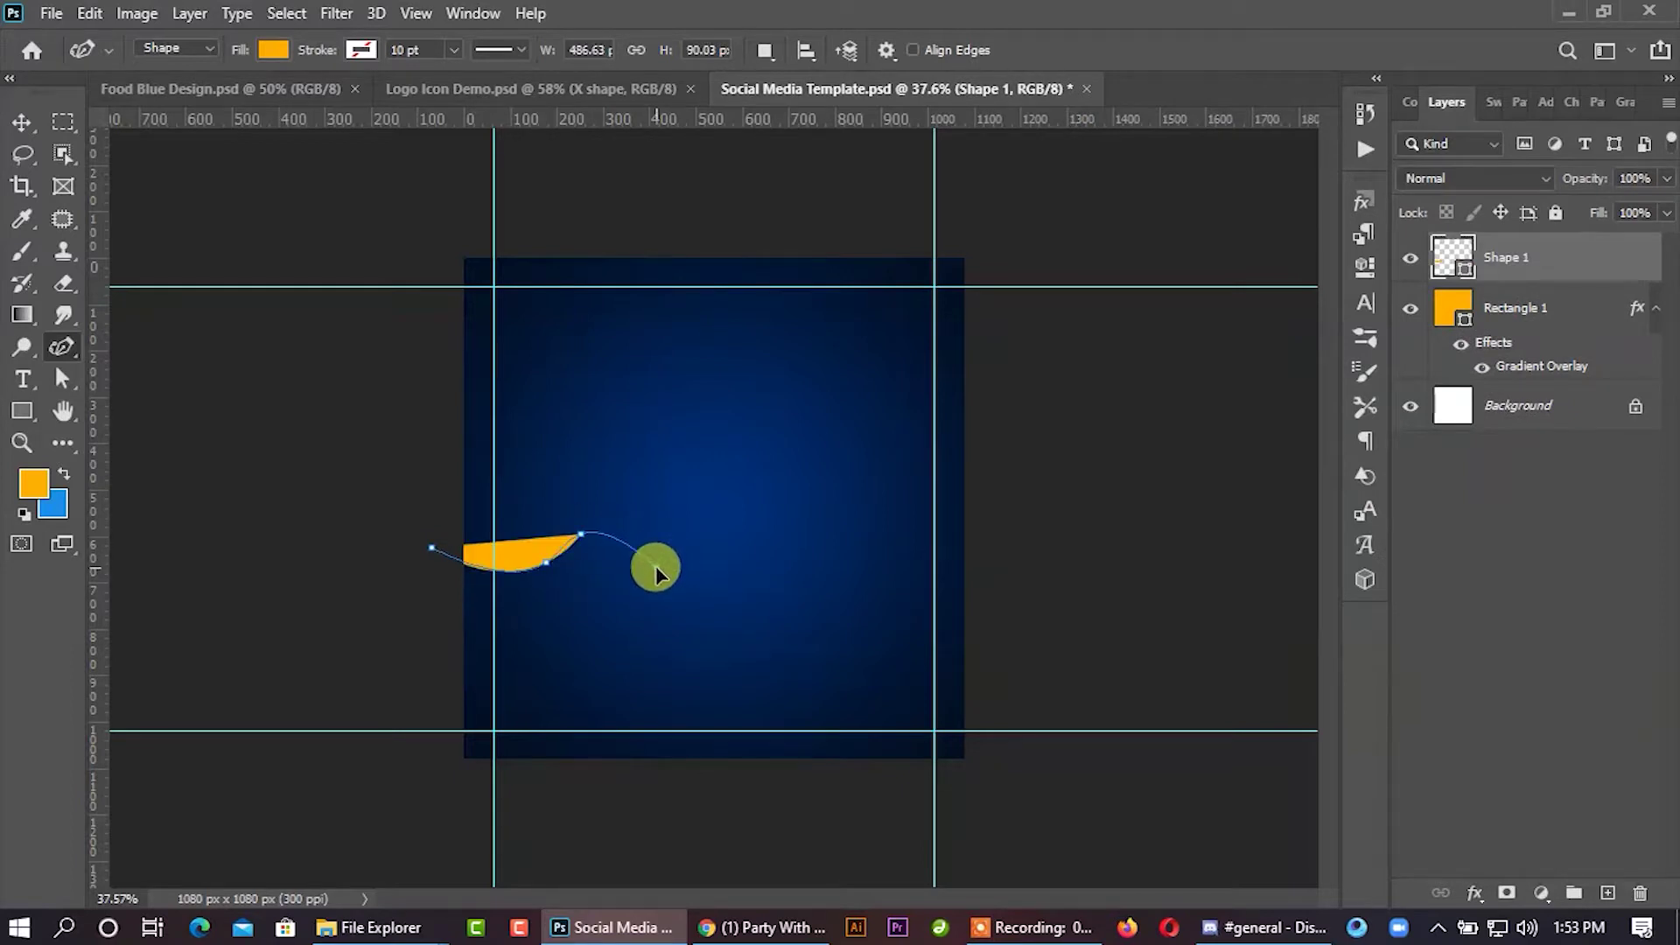
{"action": "left_click", "coordinate": [656, 569]}
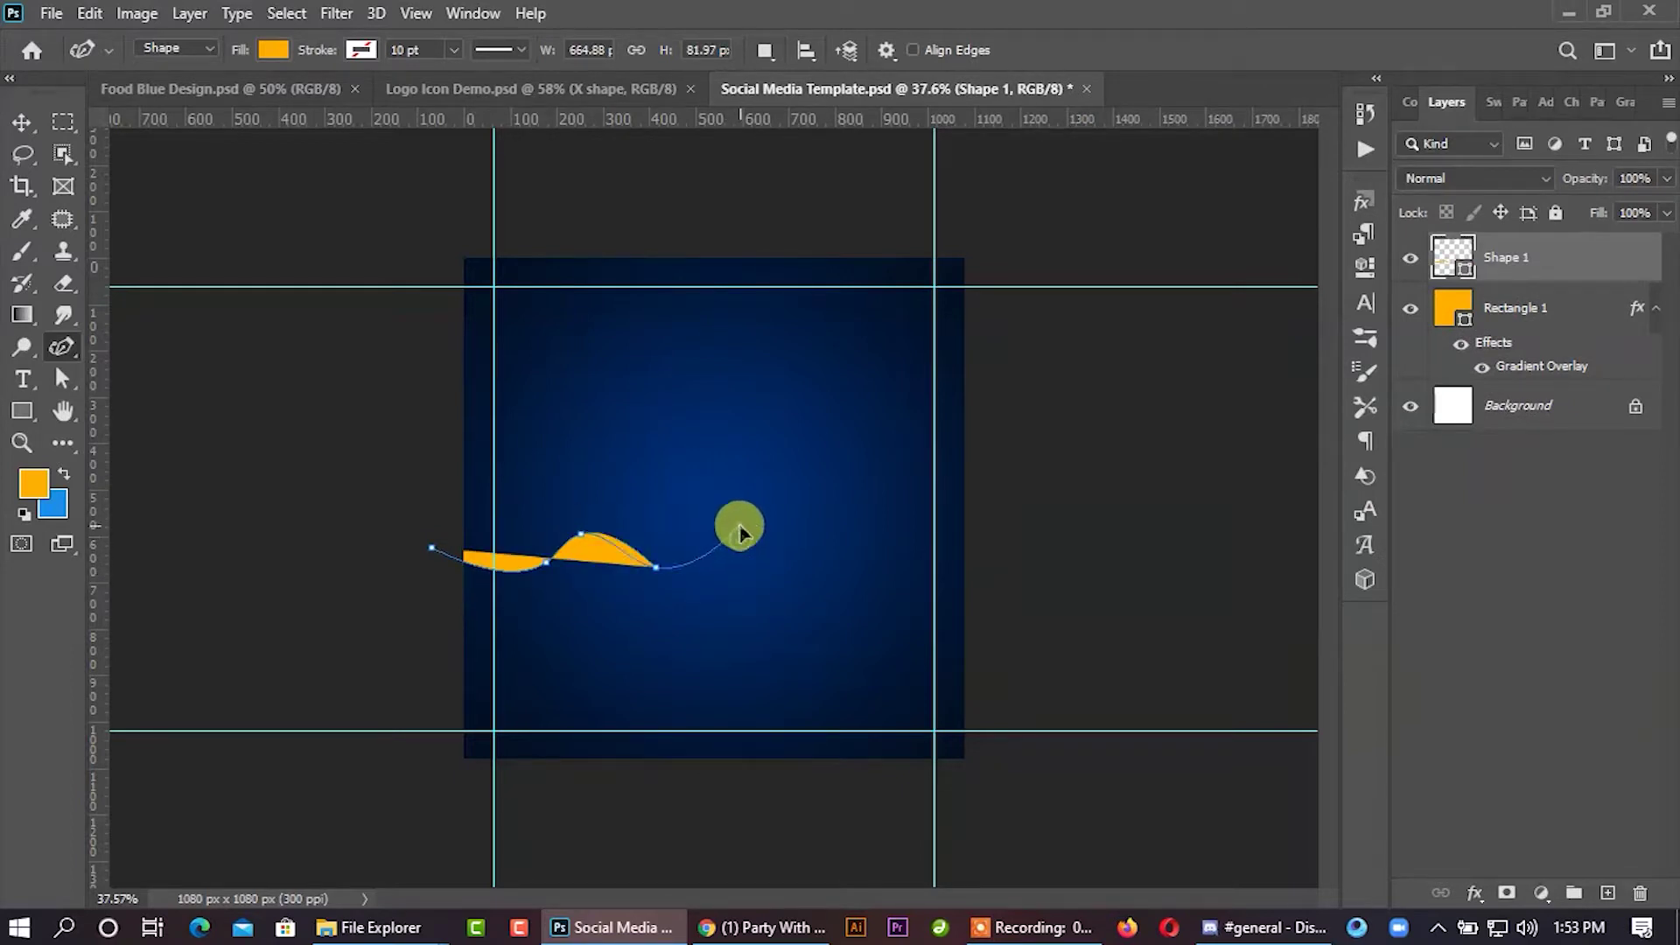
{"action": "left_click", "coordinate": [735, 532]}
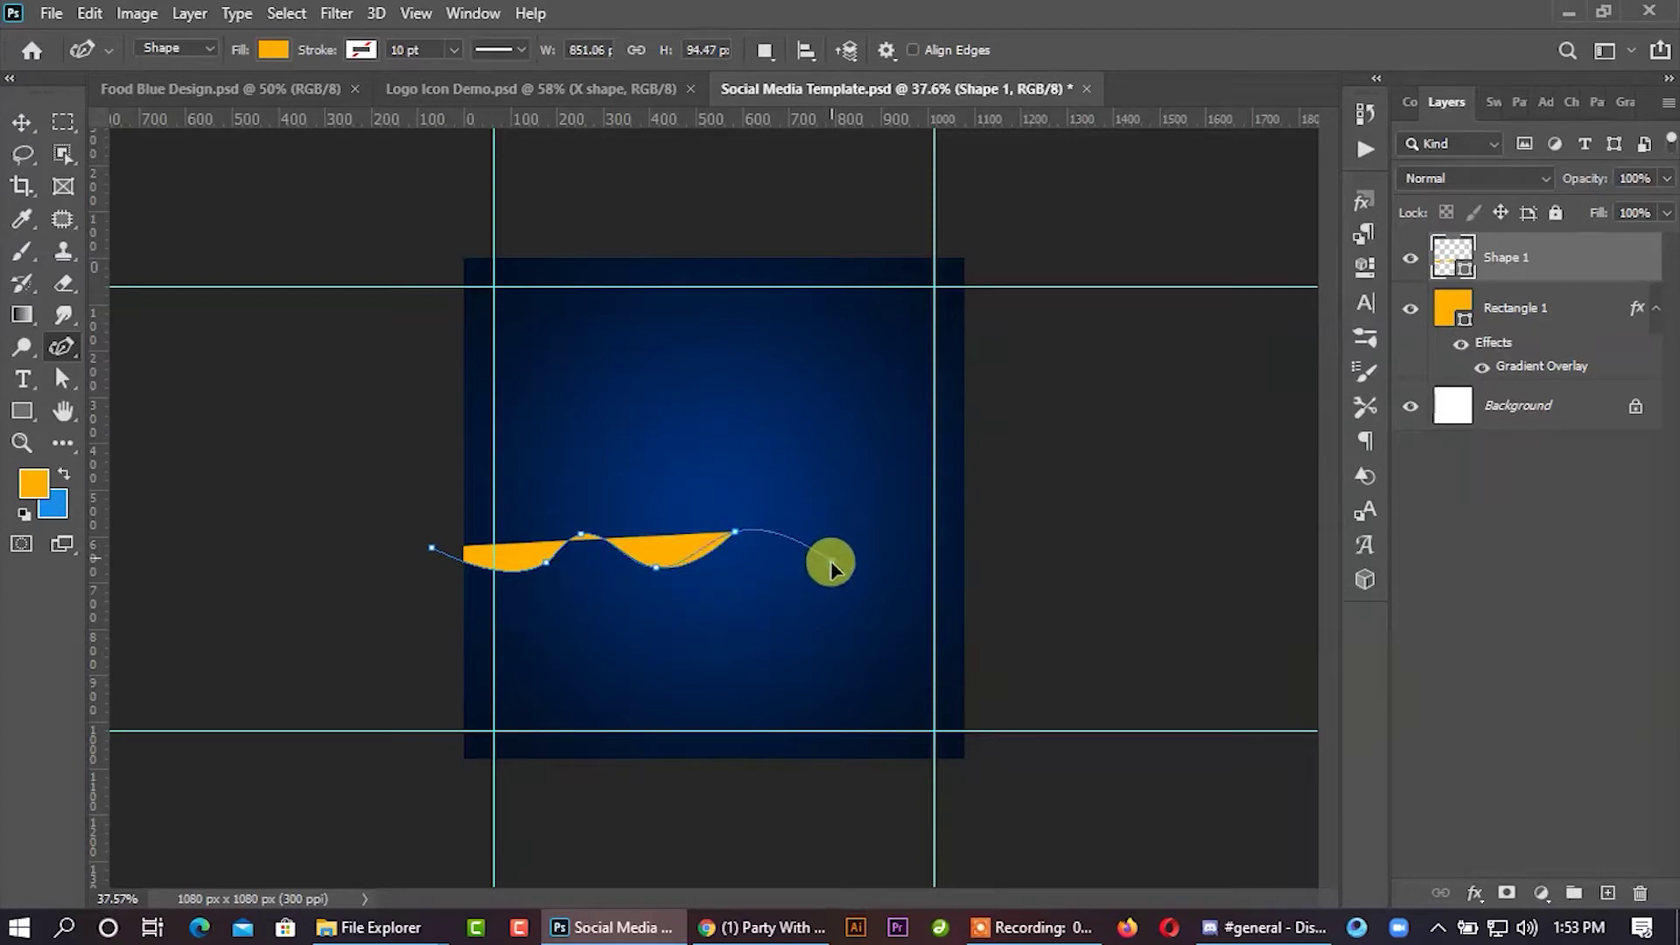
{"action": "left_click", "coordinate": [831, 566]}
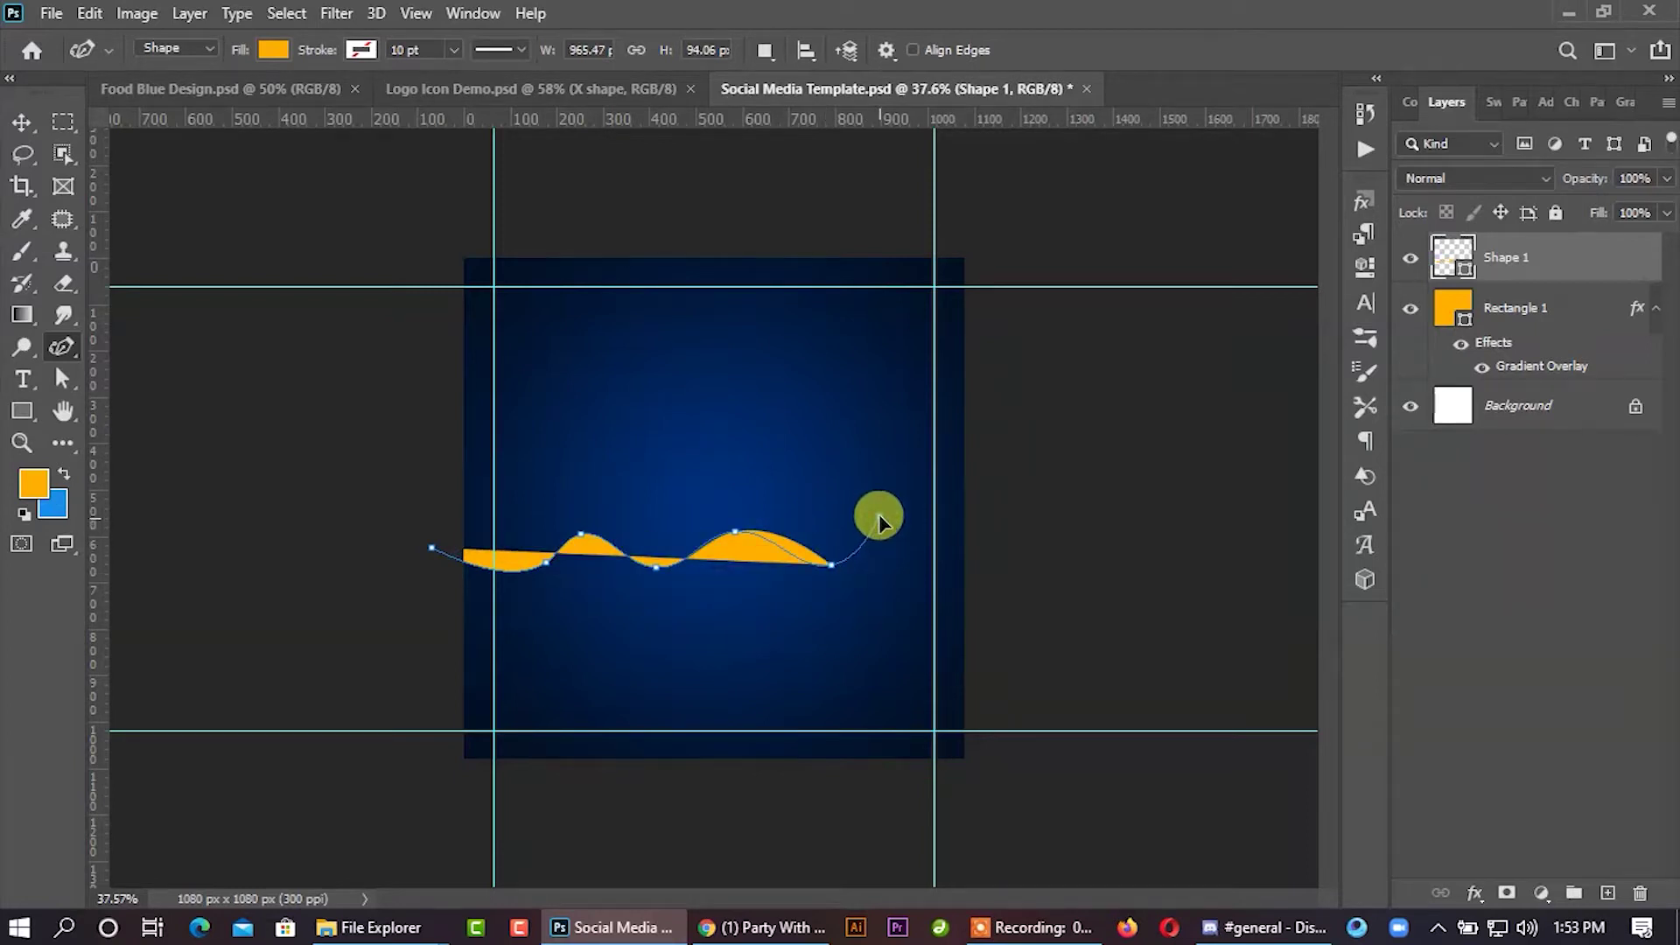
{"action": "left_click", "coordinate": [879, 518]}
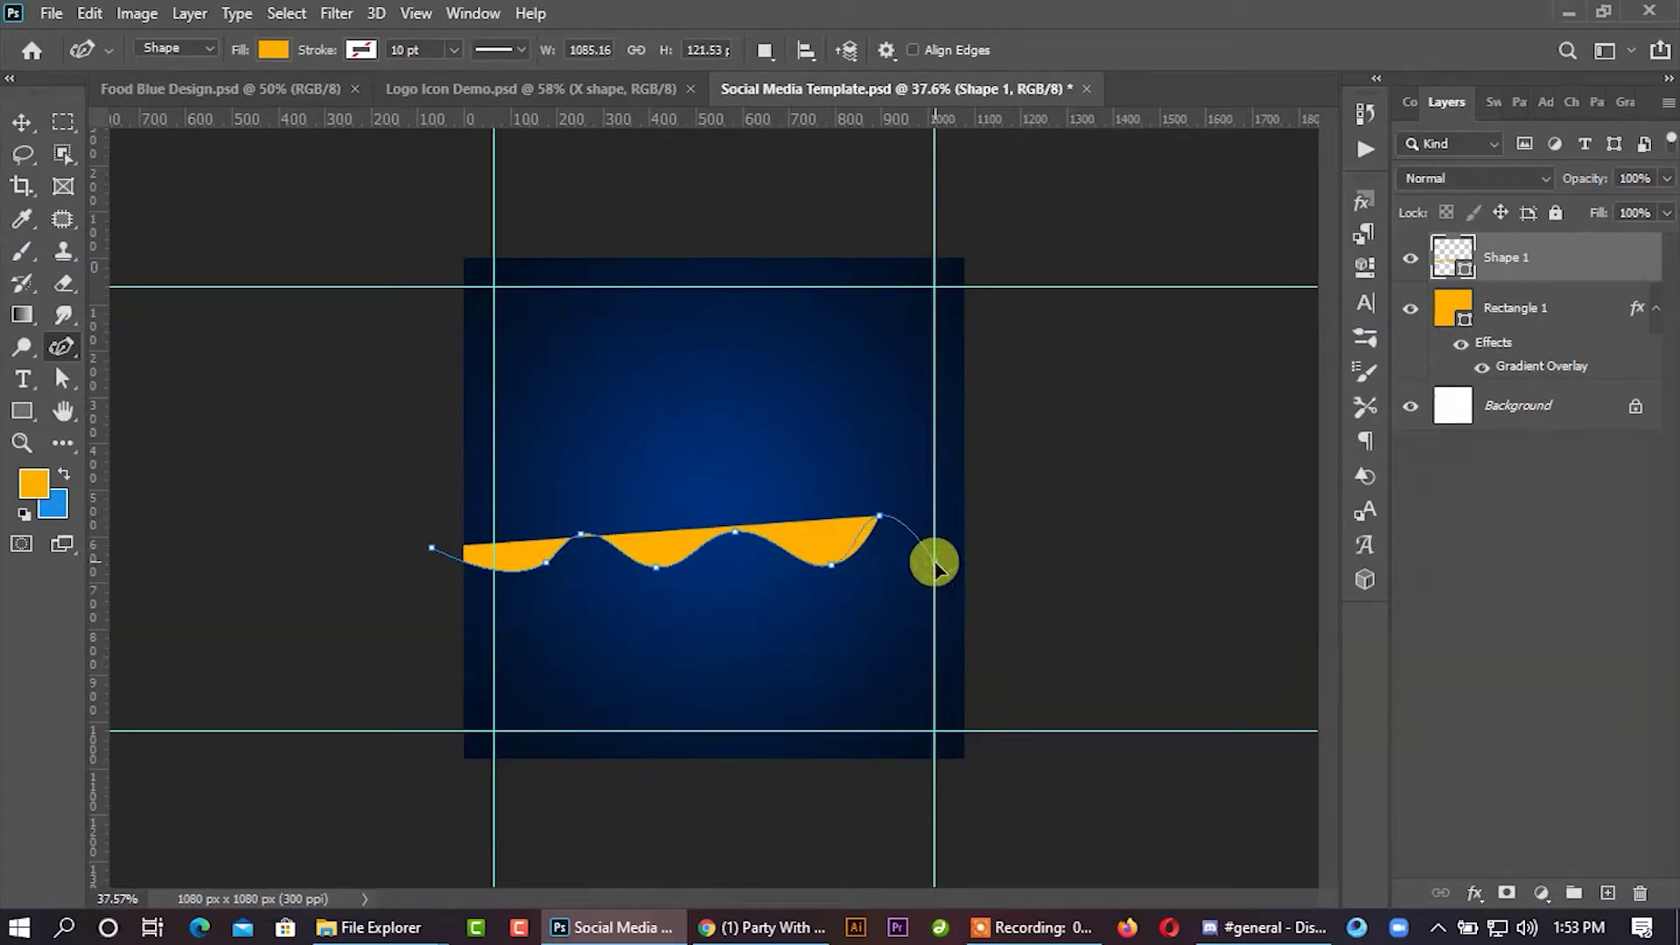
{"action": "left_click", "coordinate": [935, 564]}
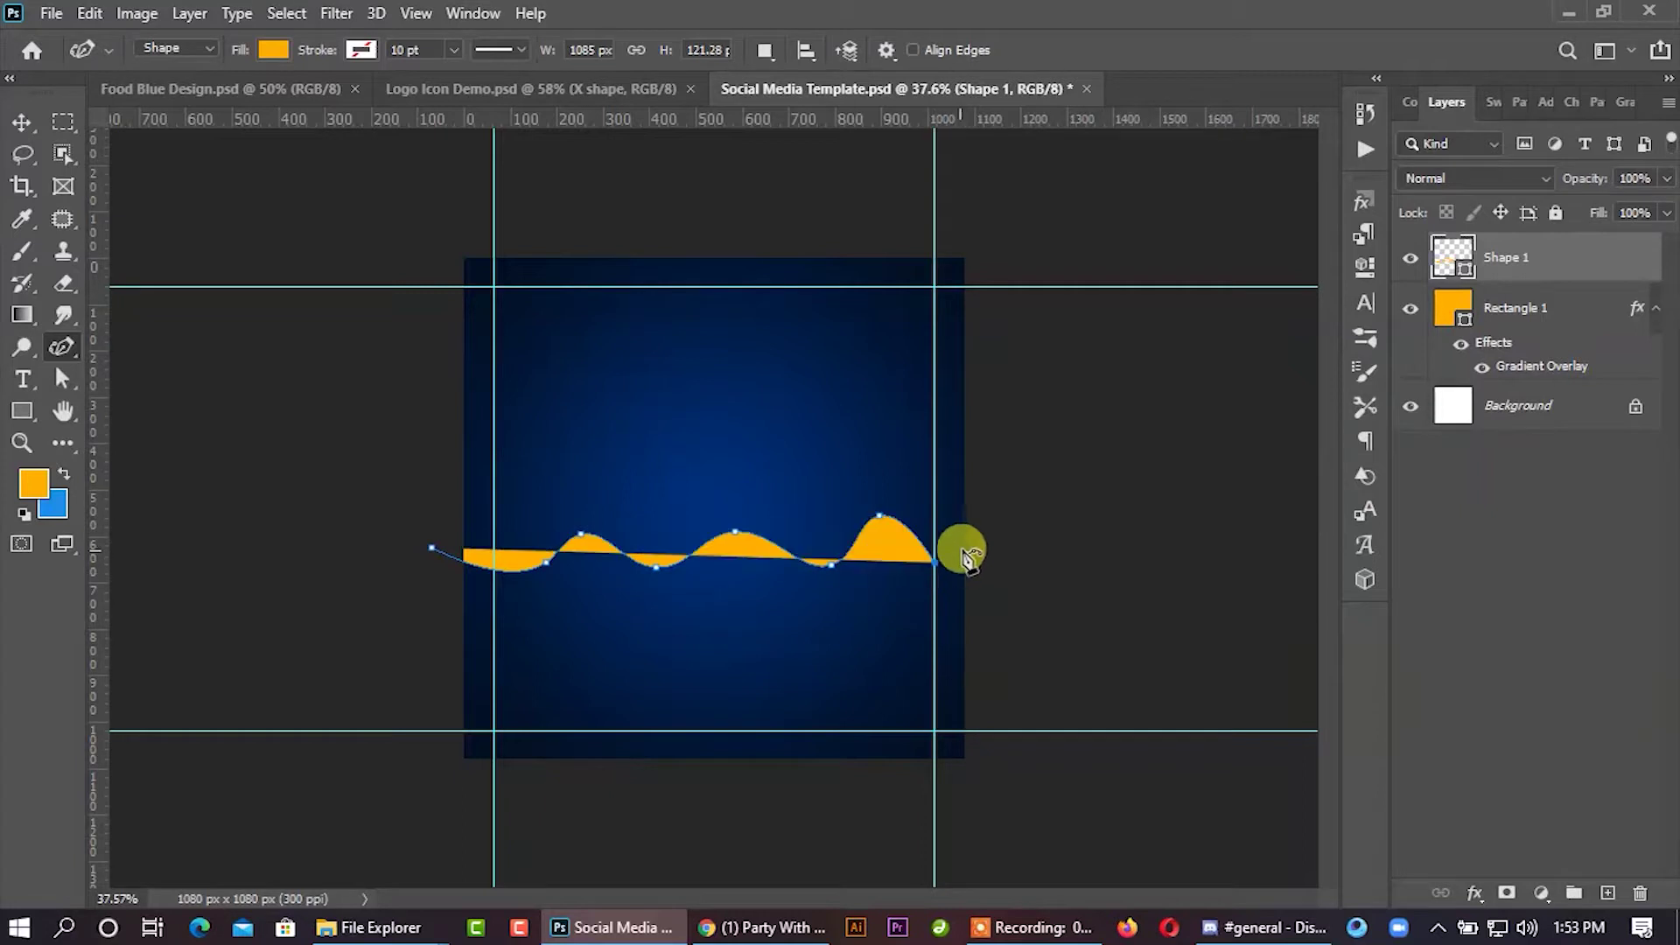
{"action": "left_click", "coordinate": [1019, 500]}
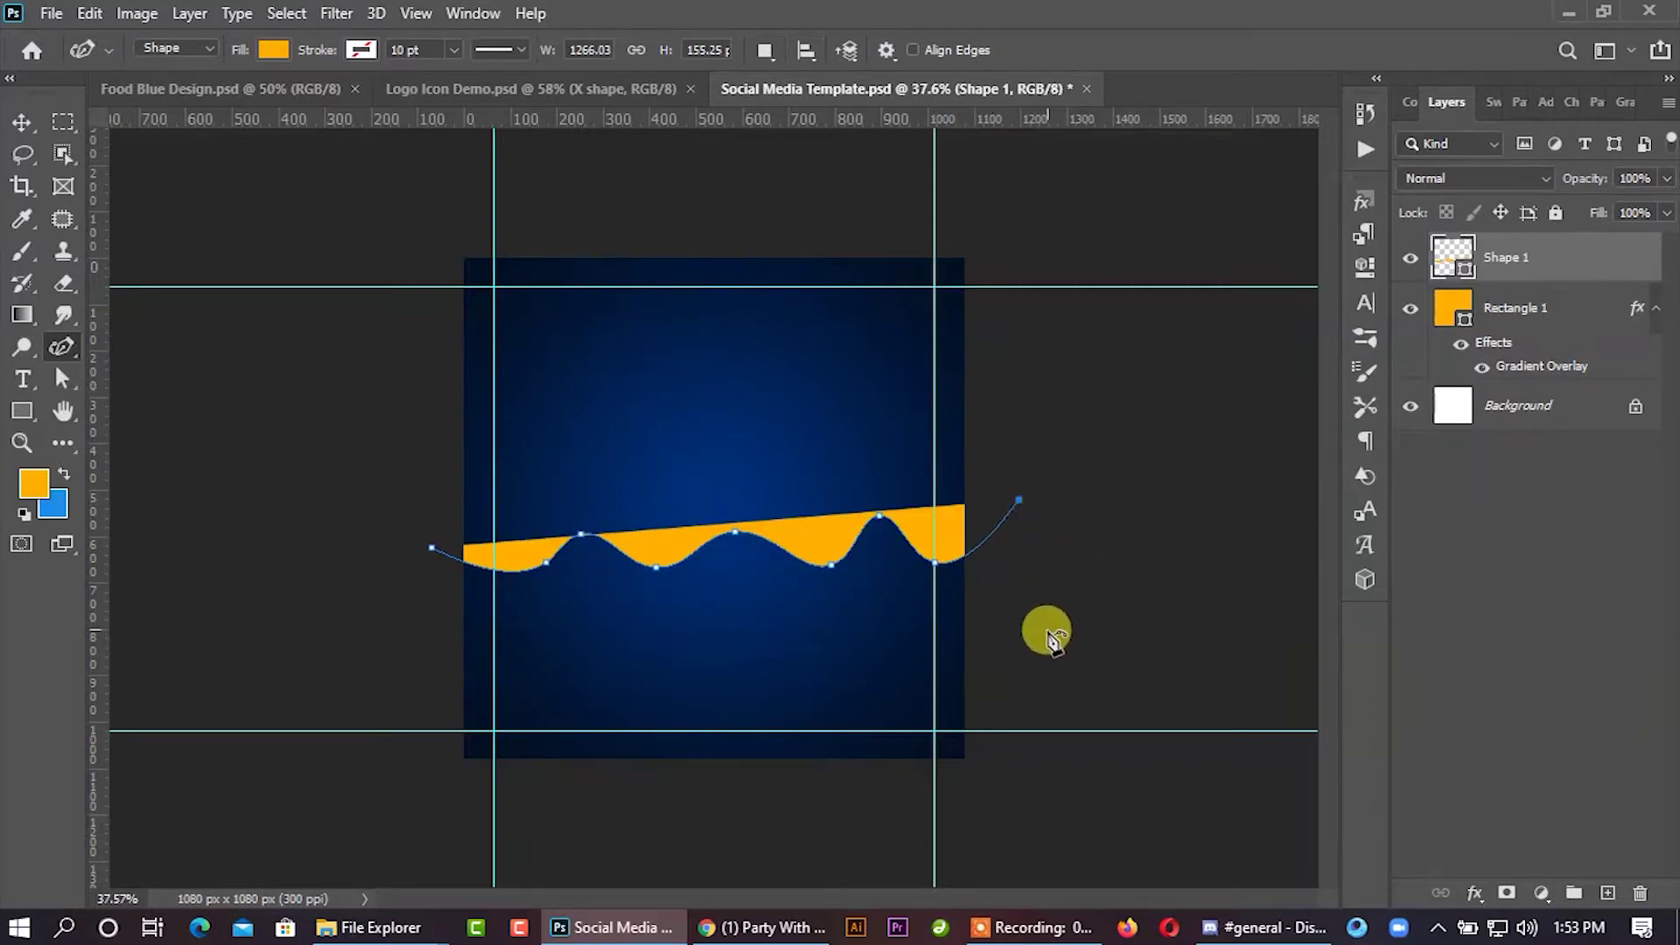
Step: Close the orange wave shape around the canvas's lower part and nudge it slightly upward
{"action": "left_click", "coordinate": [1028, 792]}
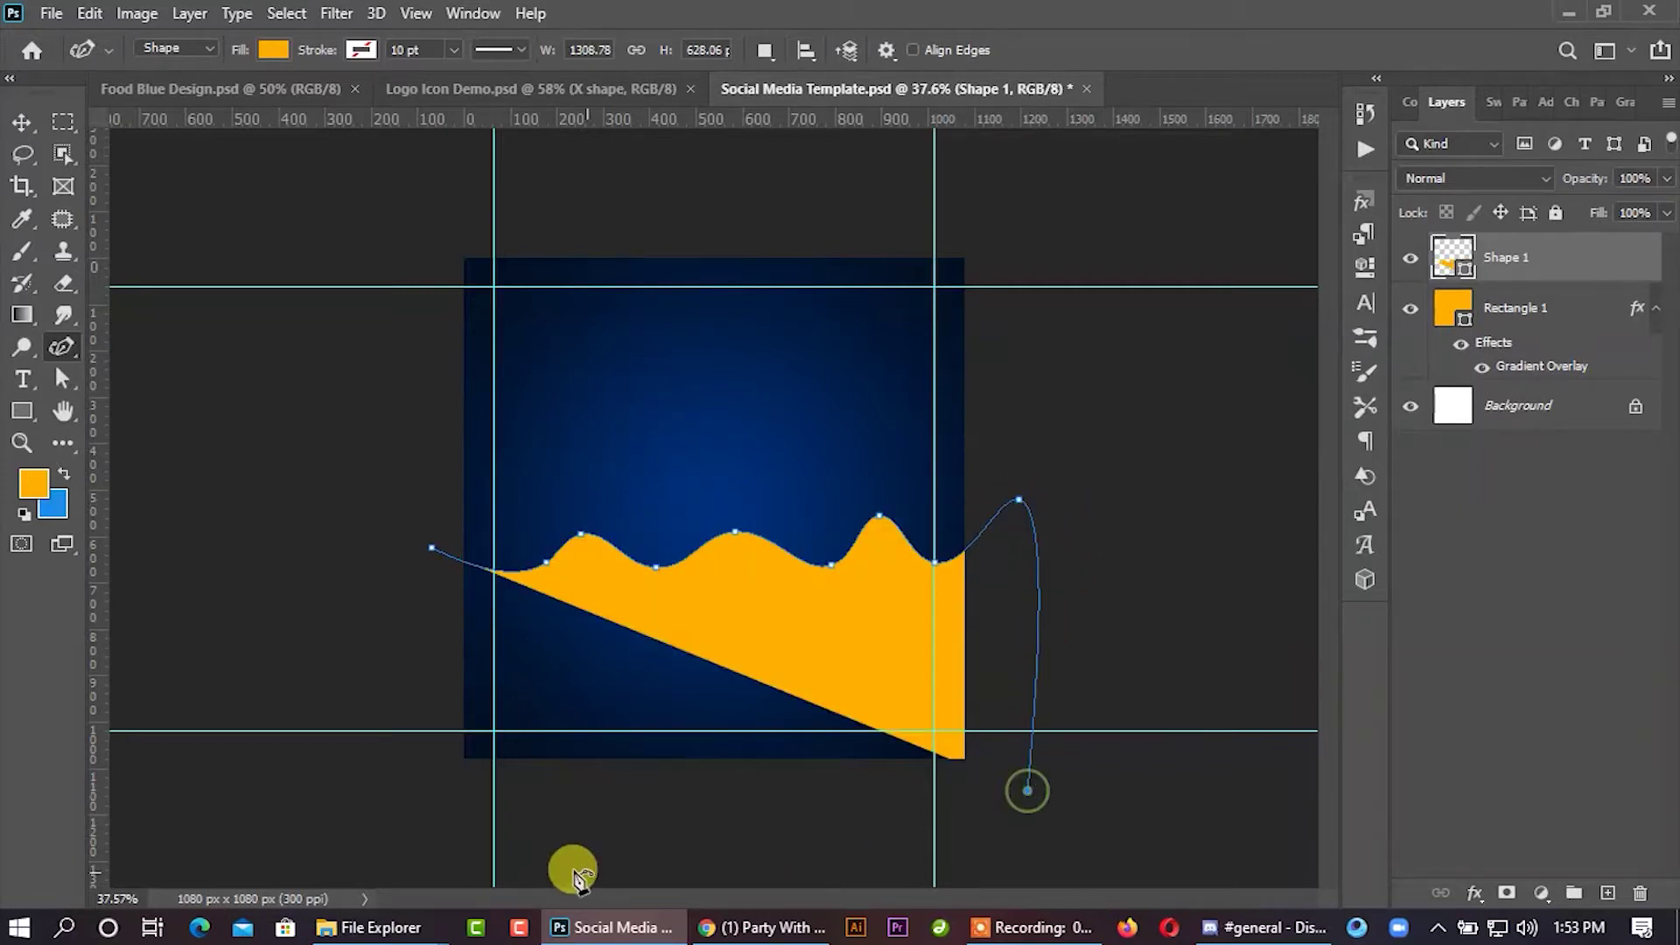
{"action": "left_click", "coordinate": [430, 824]}
{"action": "left_click", "coordinate": [432, 550]}
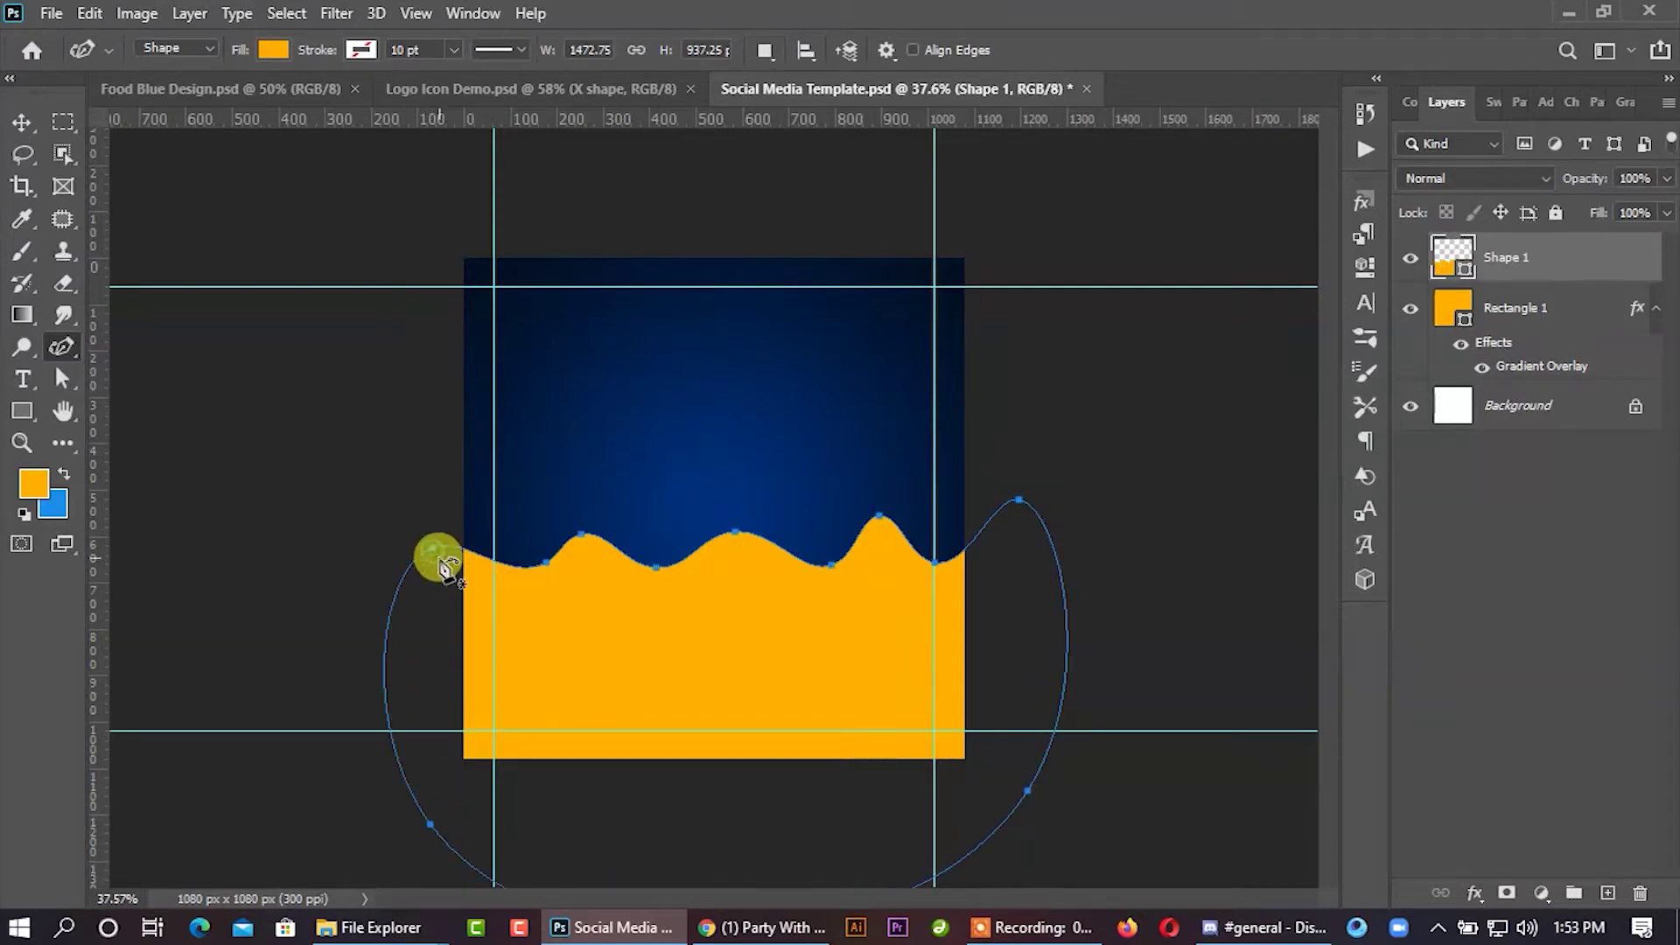
{"action": "left_click", "coordinate": [23, 124]}
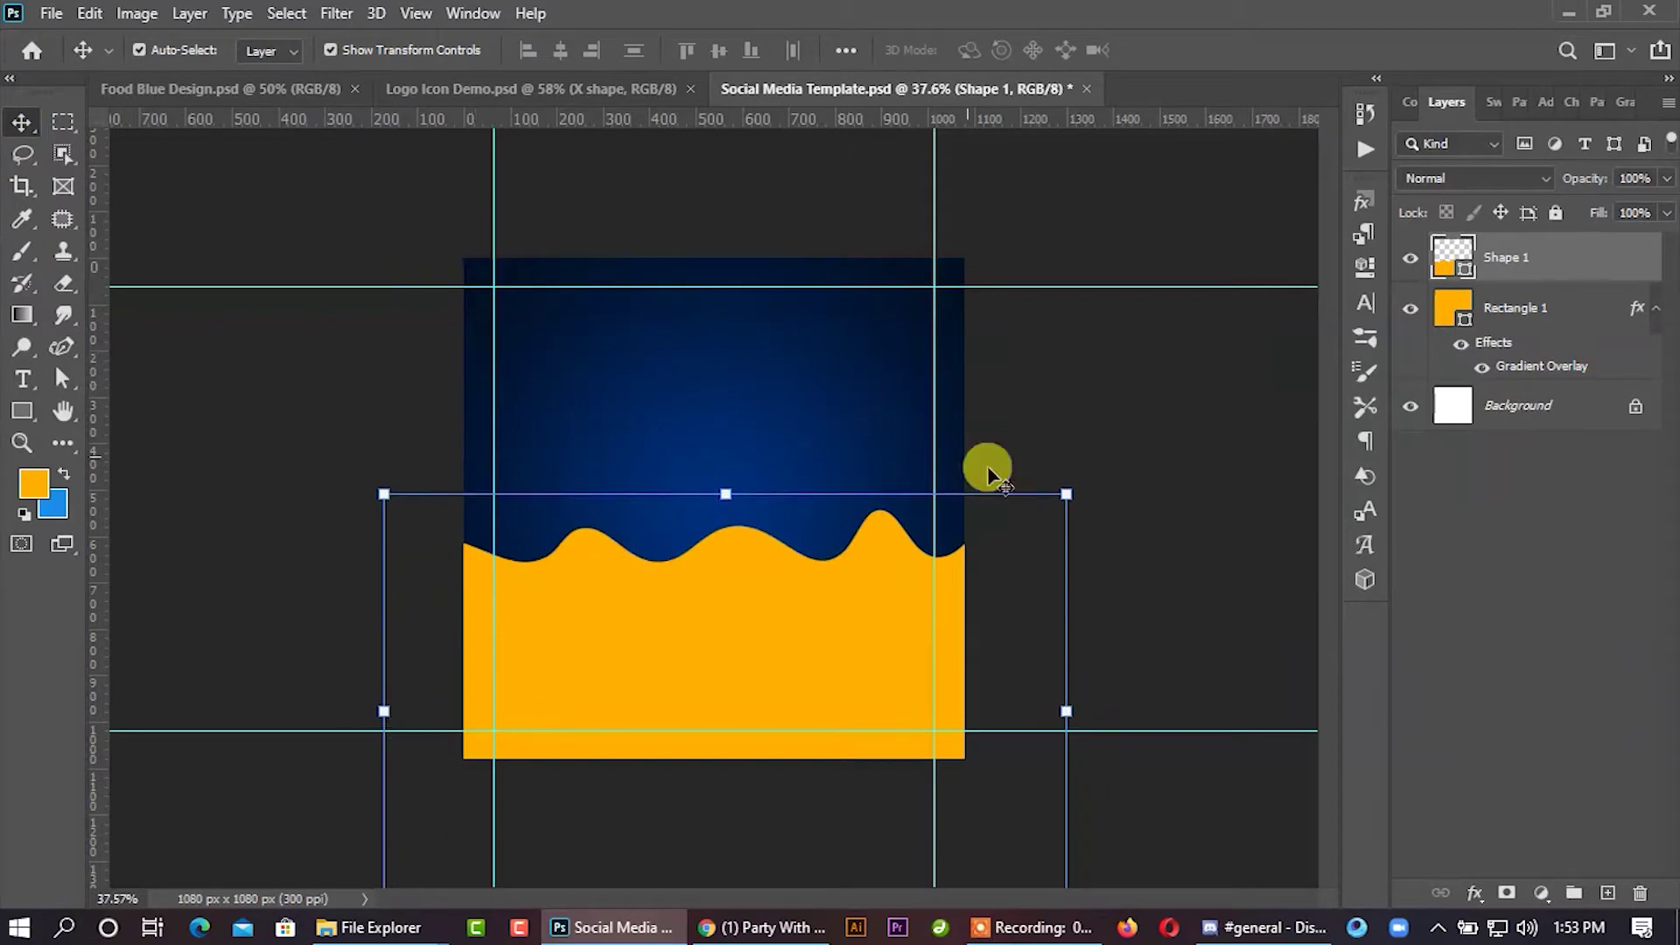
{"action": "left_click", "coordinate": [997, 608]}
Step: Duplicate the orange wave shape slightly above the original and remove the copy's fill
{"action": "key", "text": "ctrl+plus"}
{"action": "left_click_drag", "start_coordinate": [668, 609], "coordinate": [668, 590]}
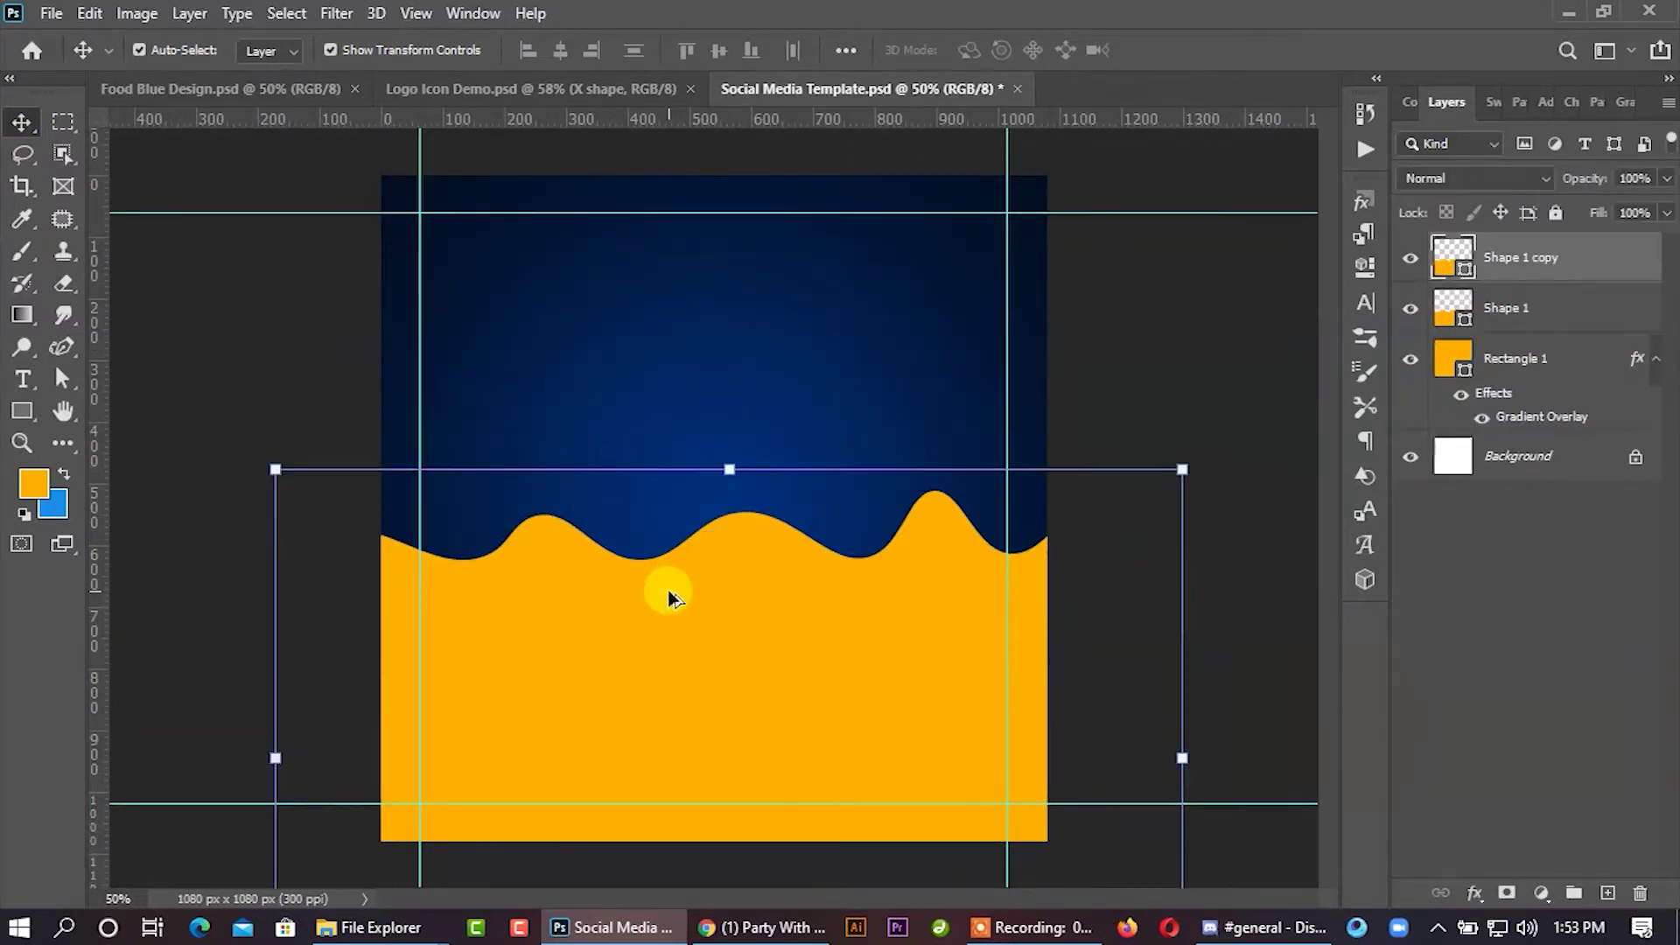
{"action": "left_click", "coordinate": [62, 378]}
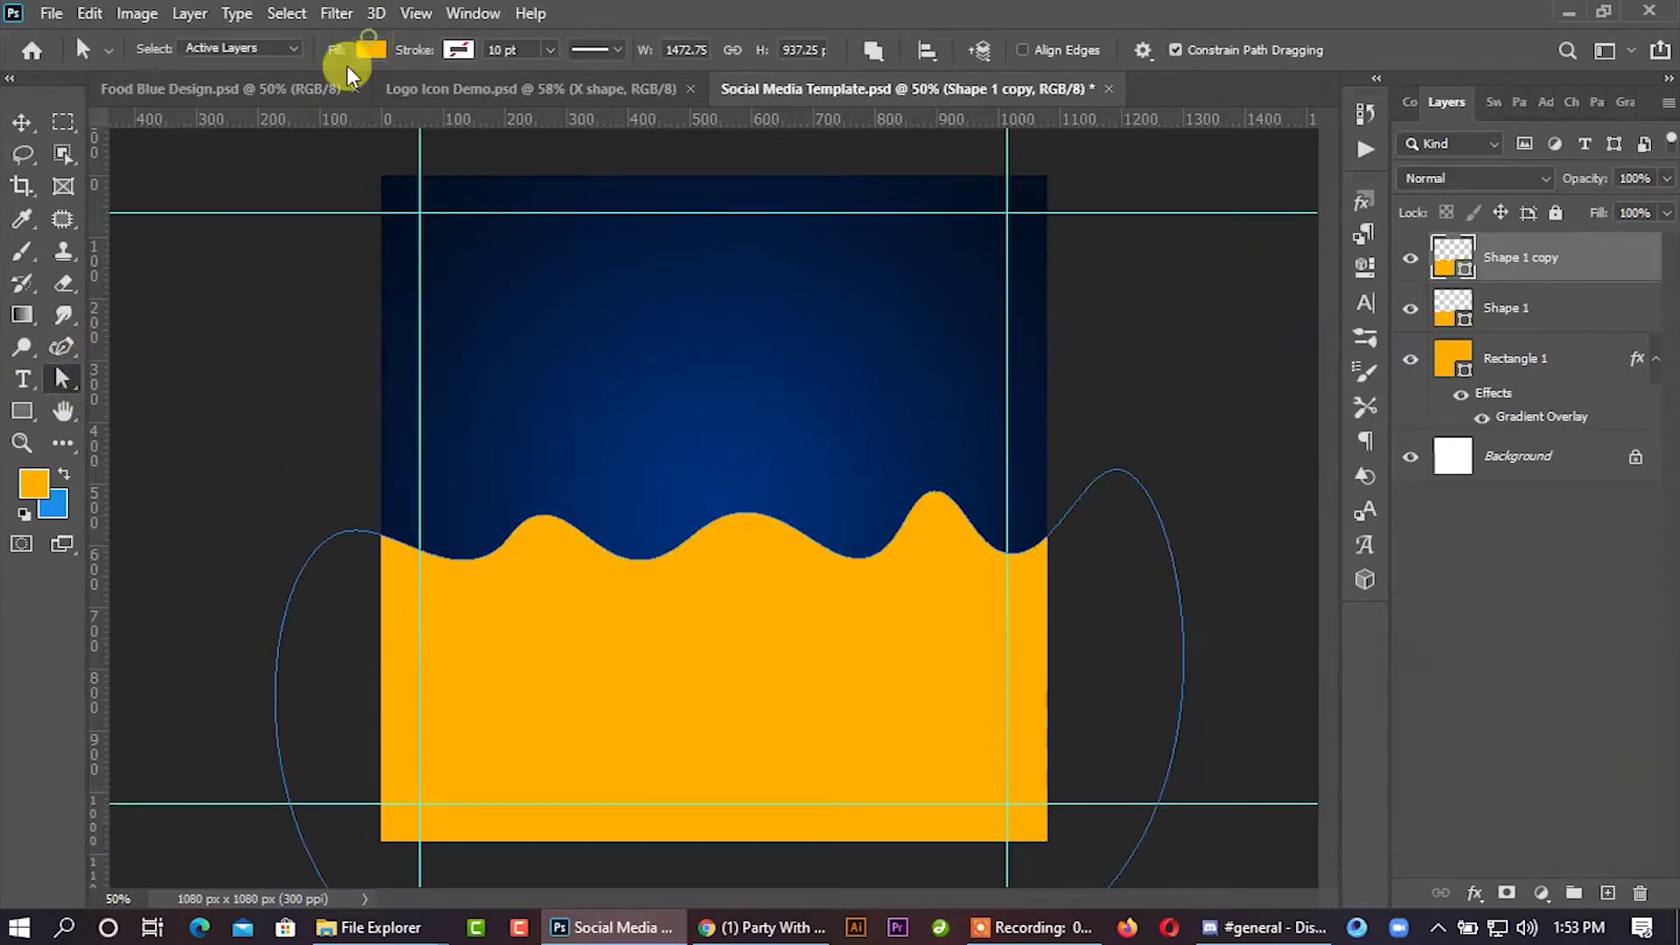
{"action": "left_click", "coordinate": [368, 50]}
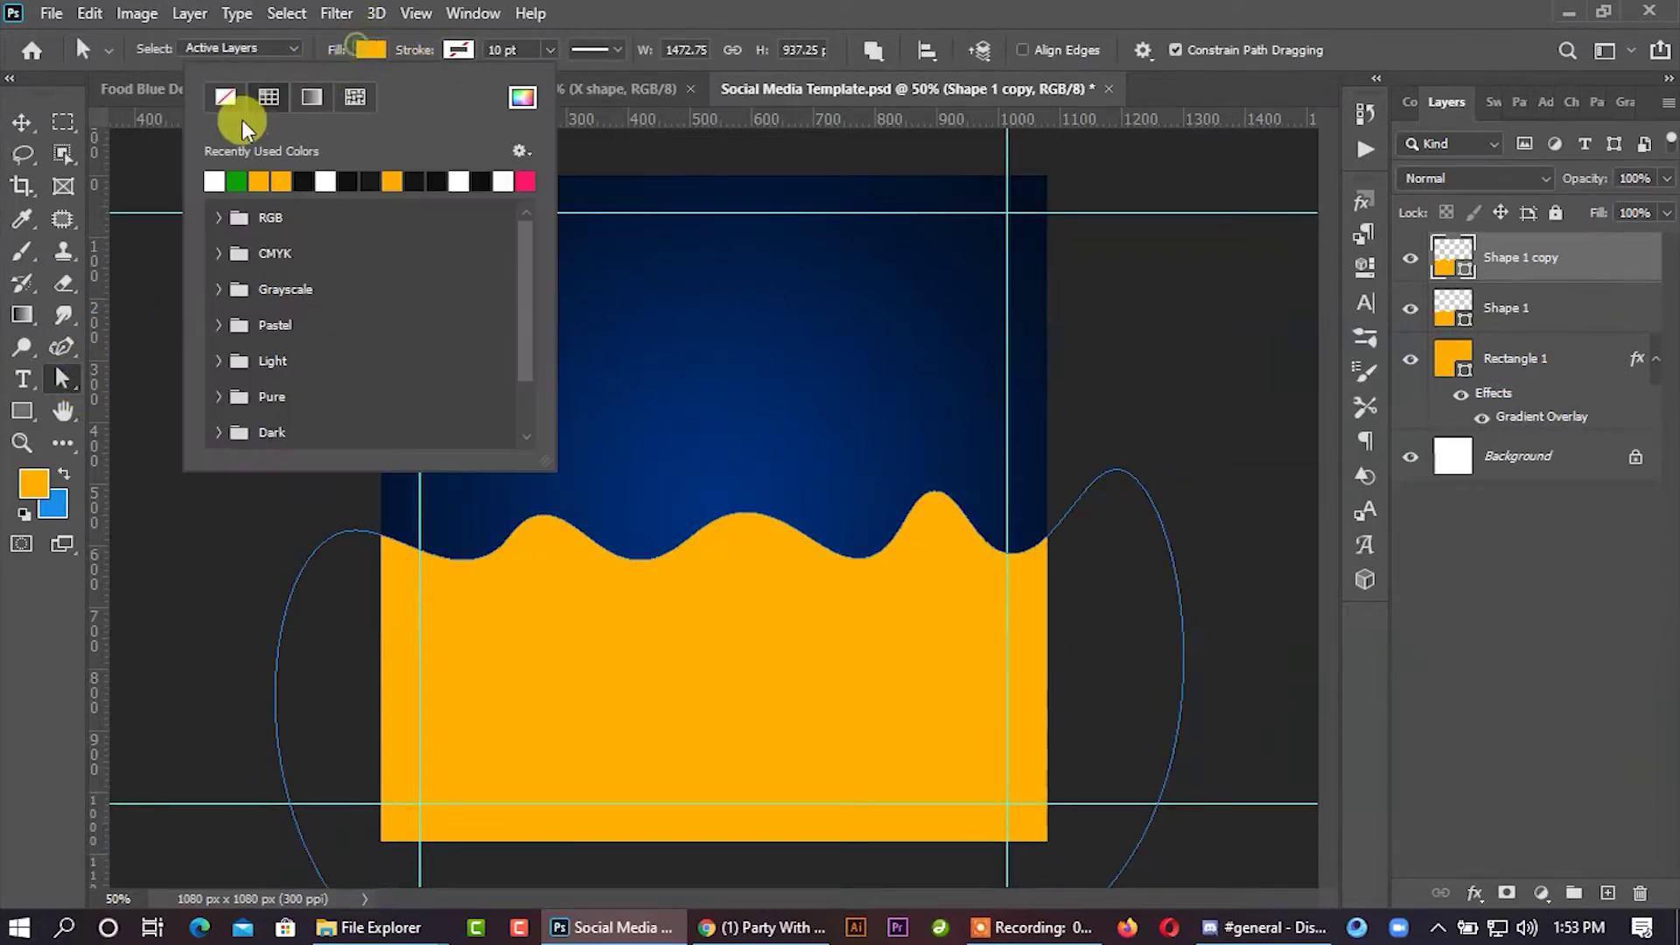
{"action": "left_click", "coordinate": [216, 96]}
Step: Give the wave copy a solid orange stroke 1 pt wide
{"action": "left_click", "coordinate": [451, 51]}
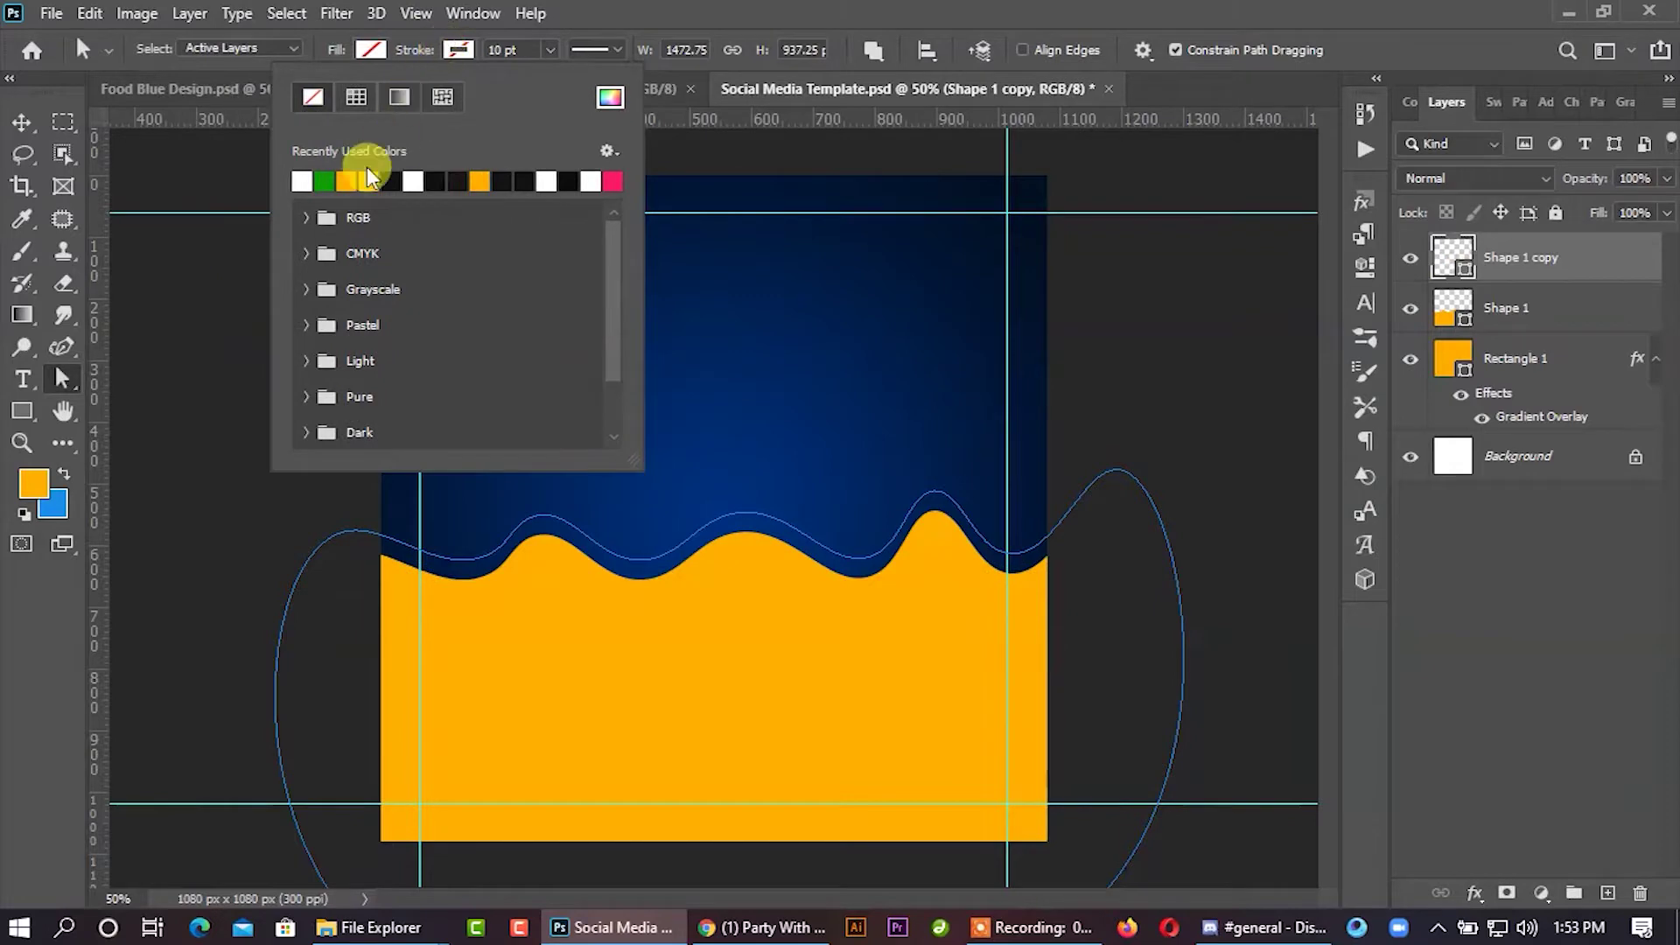
{"action": "left_click", "coordinate": [355, 180]}
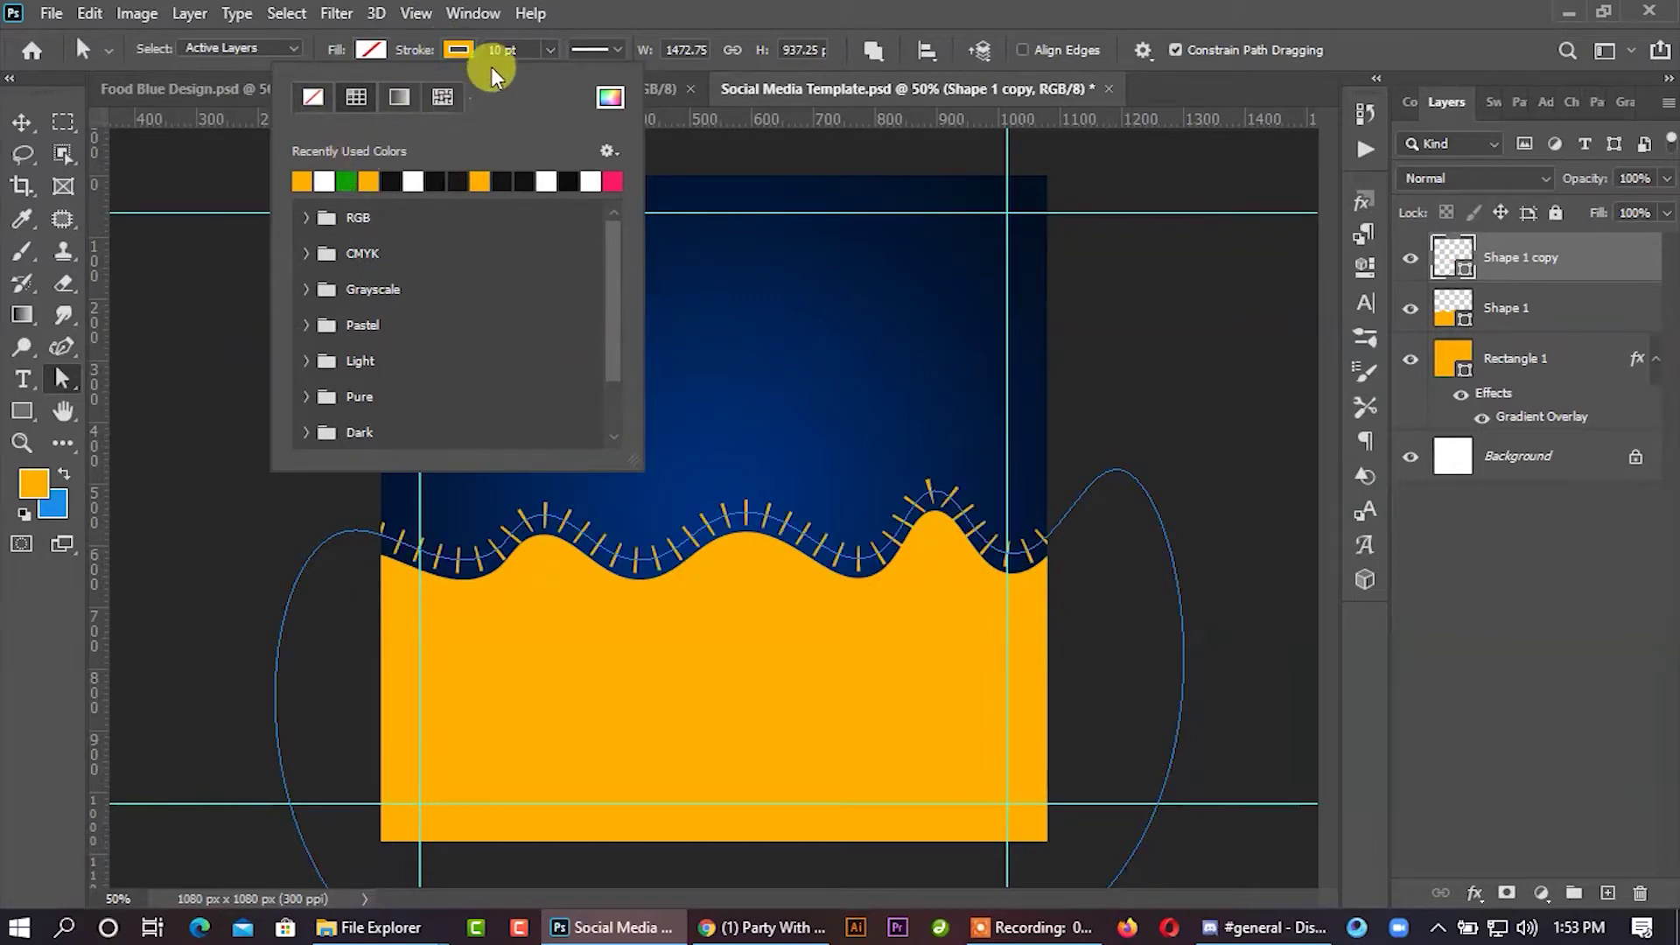
{"action": "left_click", "coordinate": [599, 48]}
{"action": "left_click", "coordinate": [526, 127]}
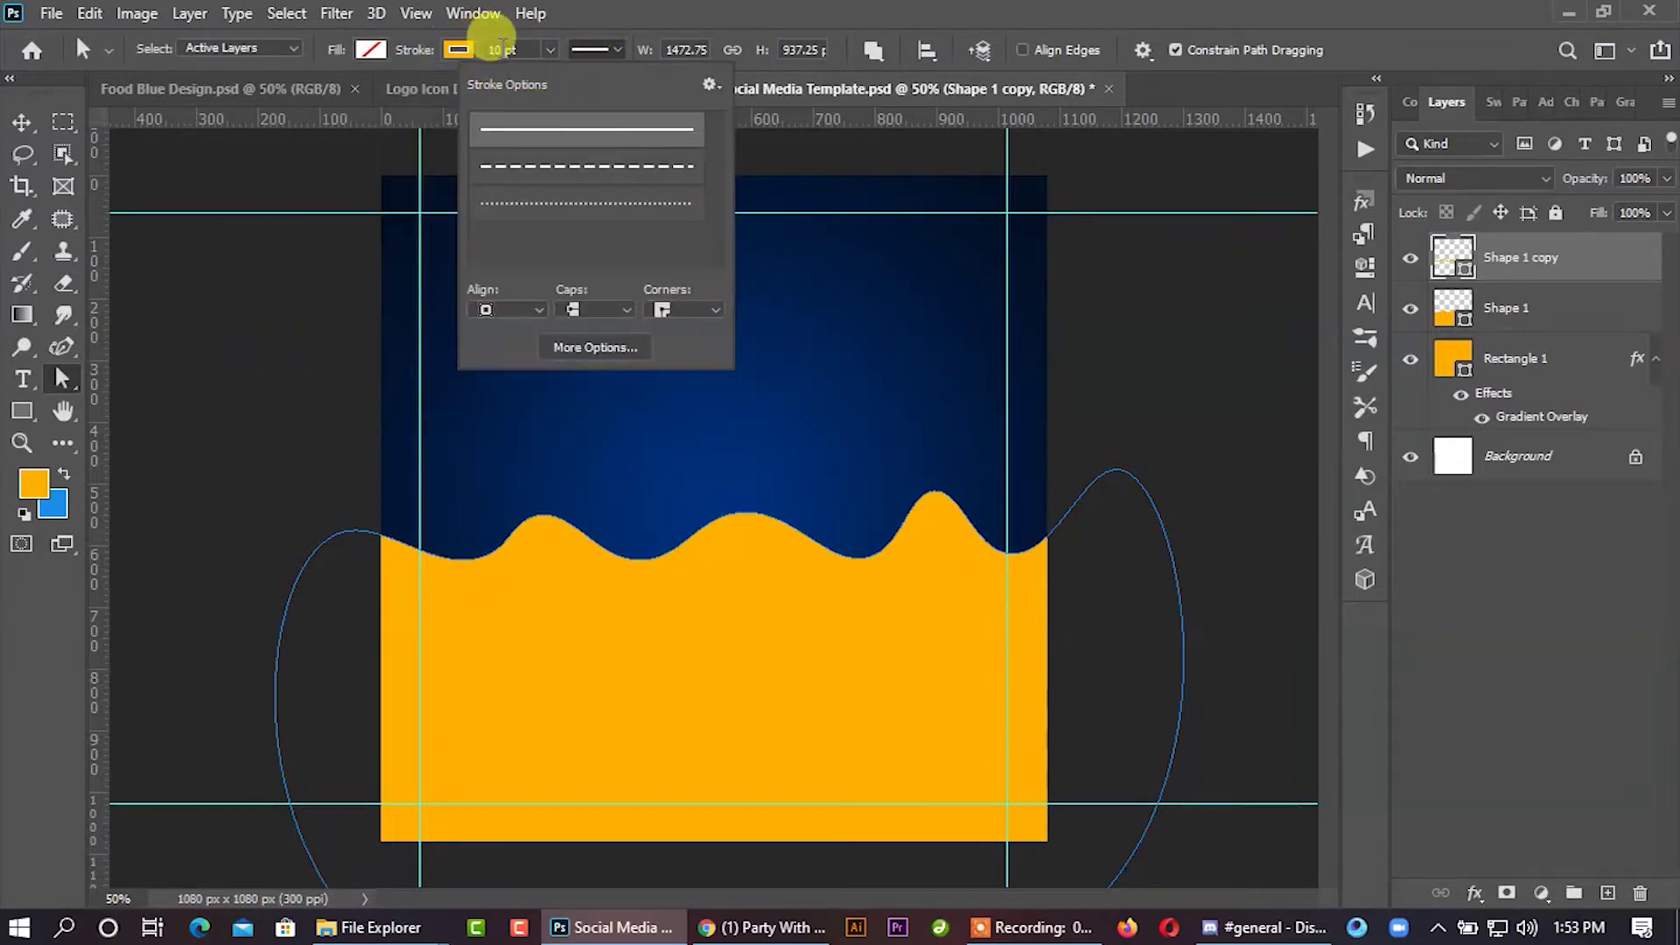
{"action": "left_click", "coordinate": [494, 48]}
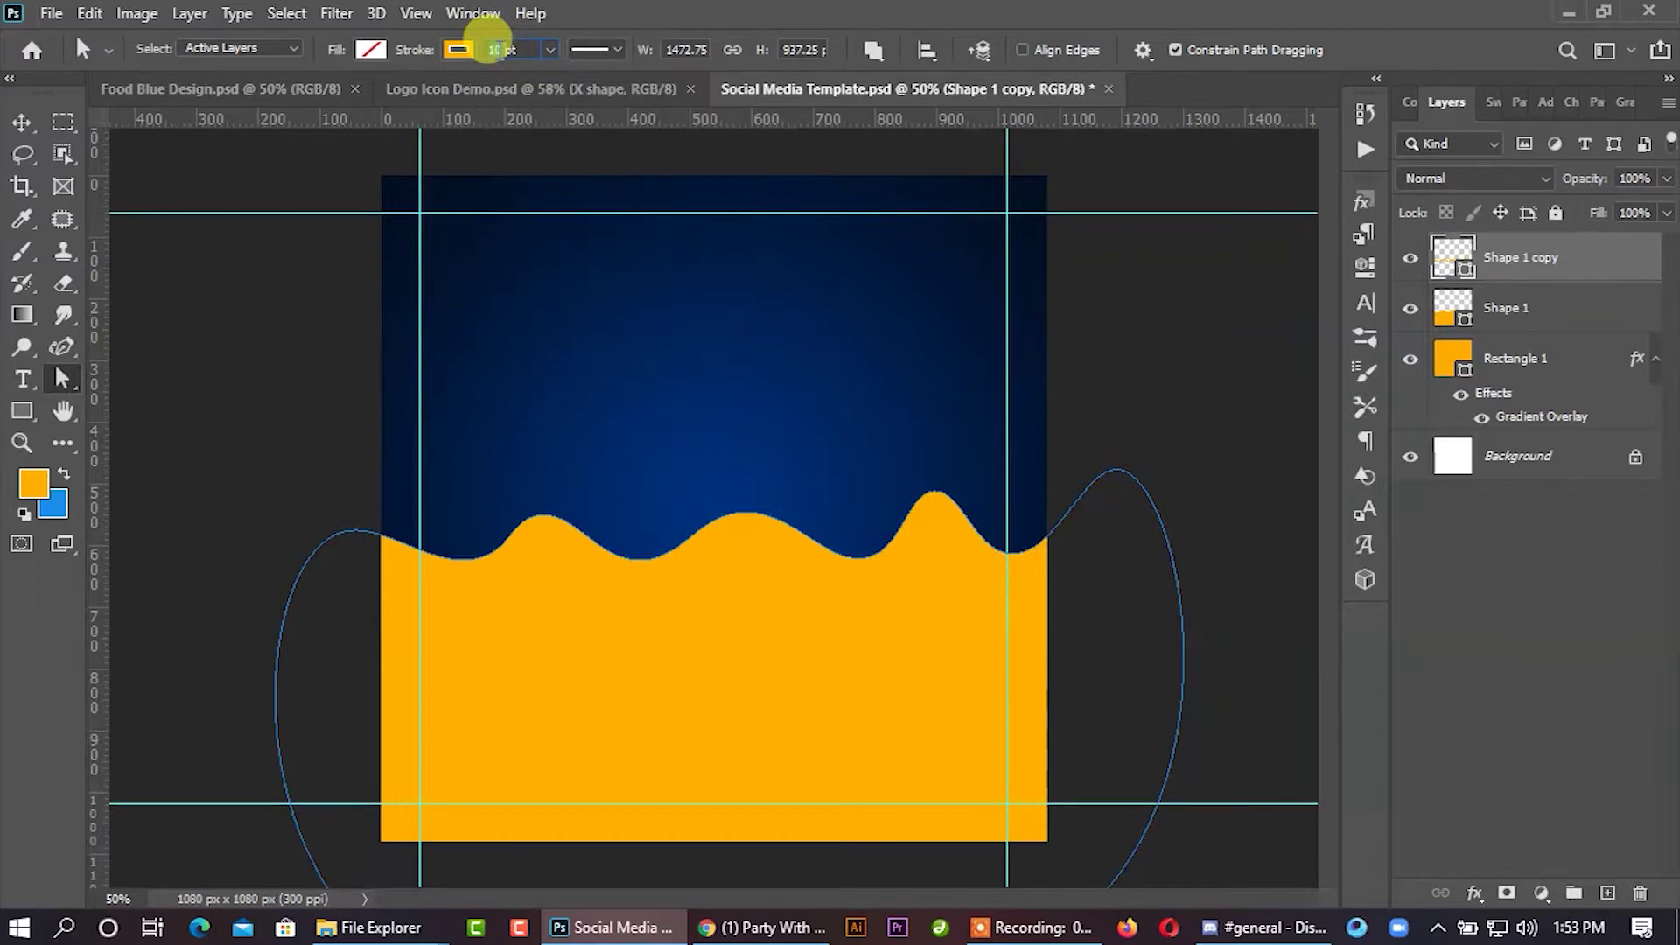
{"action": "left_click", "coordinate": [490, 40]}
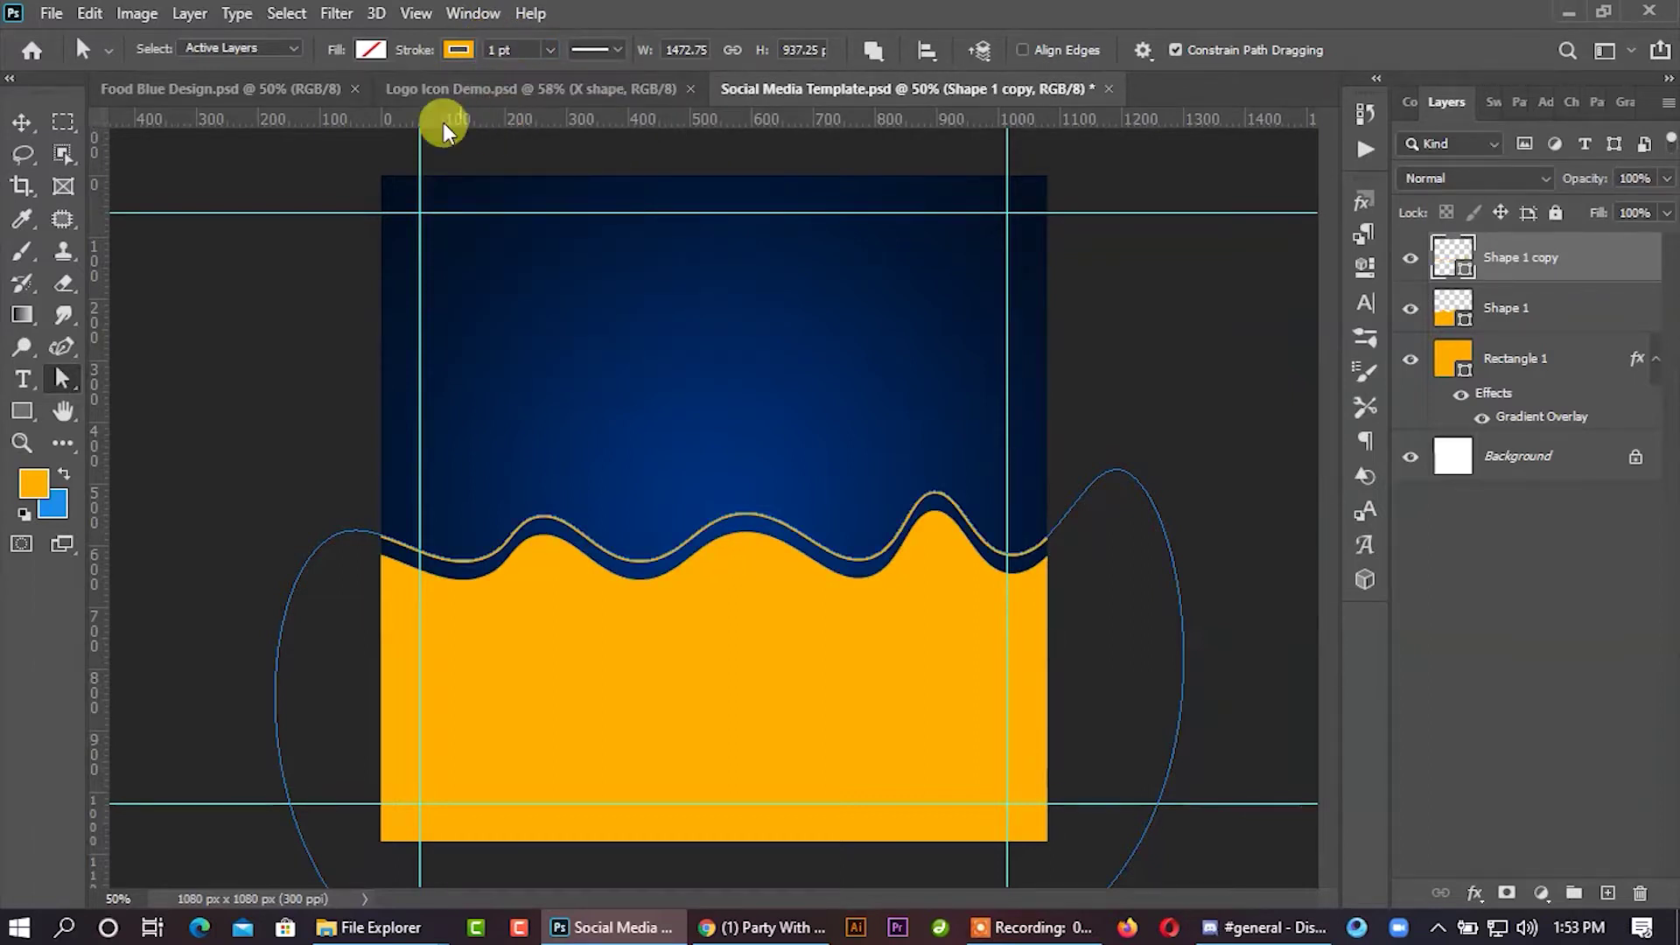
Step: Nudge the outlined wave copy slightly upward with the Move tool and deselect it
{"action": "left_click", "coordinate": [27, 119]}
{"action": "key", "text": "Up"}
{"action": "key", "text": "Up"}
{"action": "key", "text": "Up"}
{"action": "key", "text": "Up"}
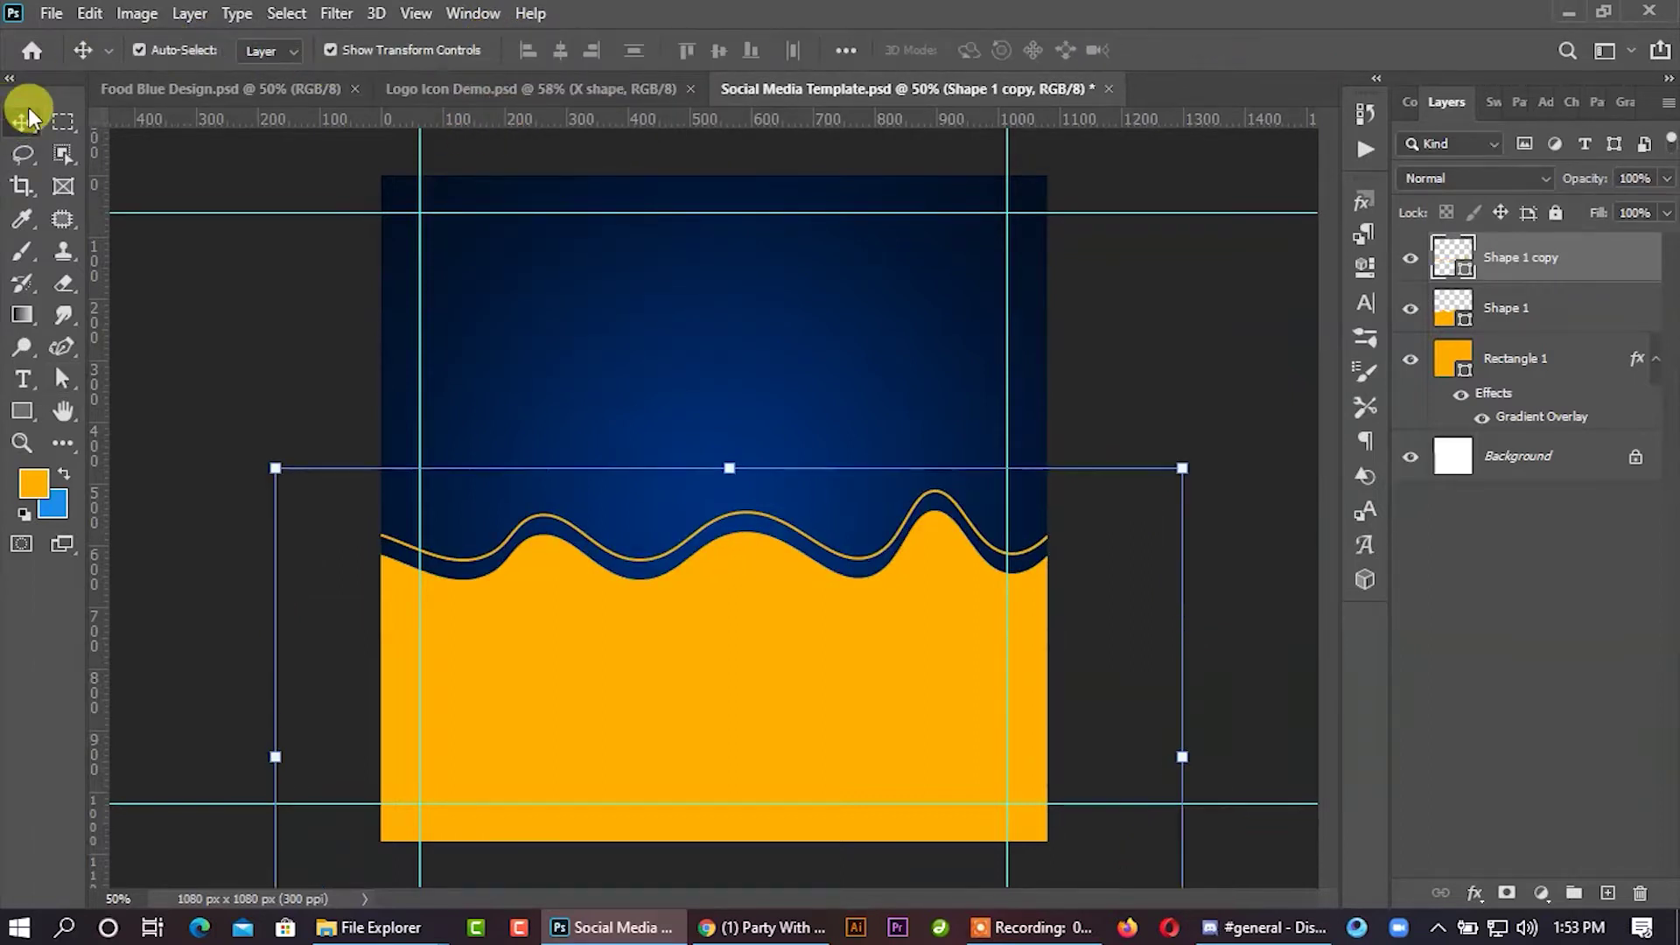
{"action": "left_click", "coordinate": [1147, 355]}
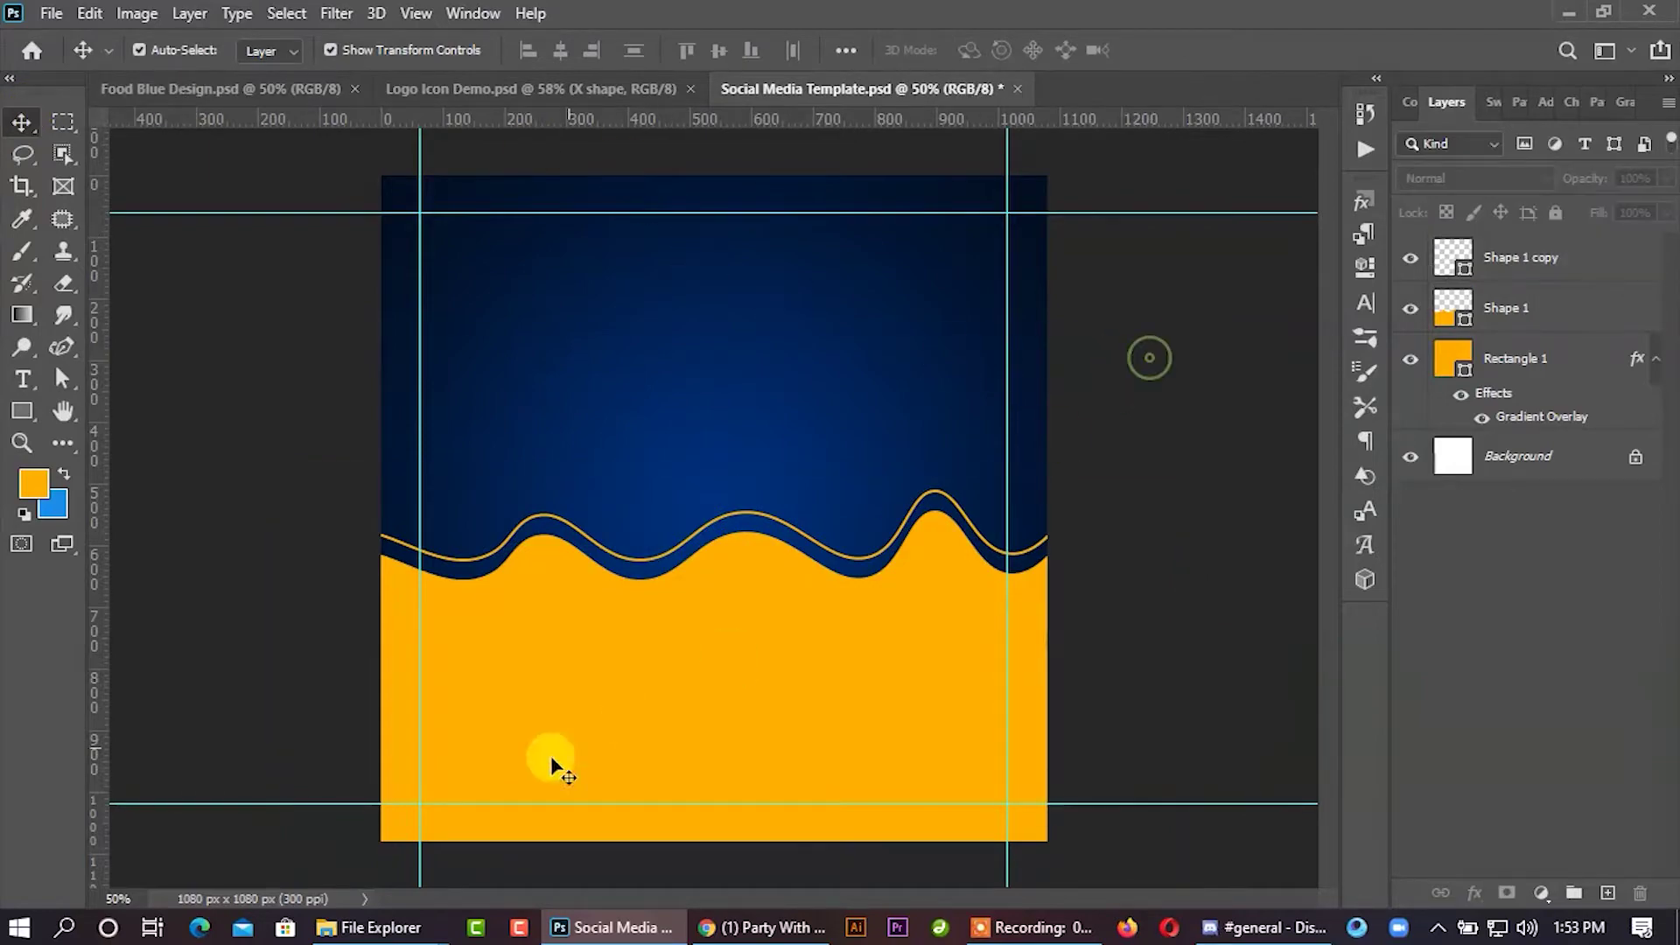
Step: Switch to File Explorer and open New folder inside the New Food folder of the food image directory
{"action": "mouse_move", "coordinate": [385, 927]}
{"action": "mouse_move", "coordinate": [246, 824]}
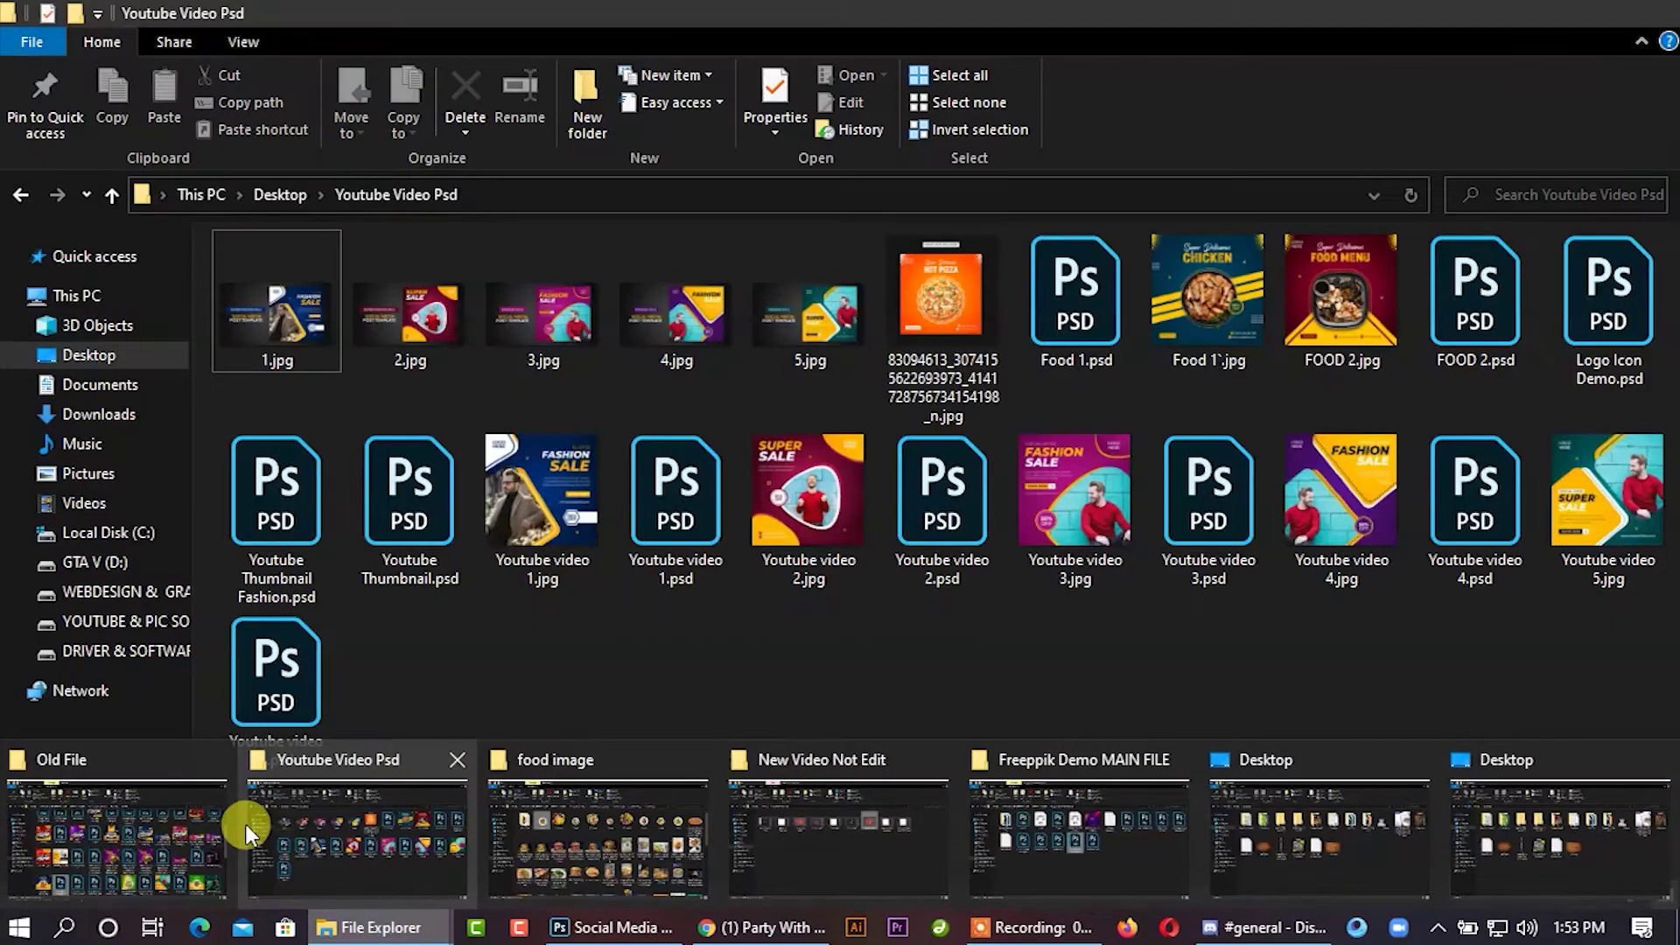
{"action": "left_click", "coordinate": [581, 865]}
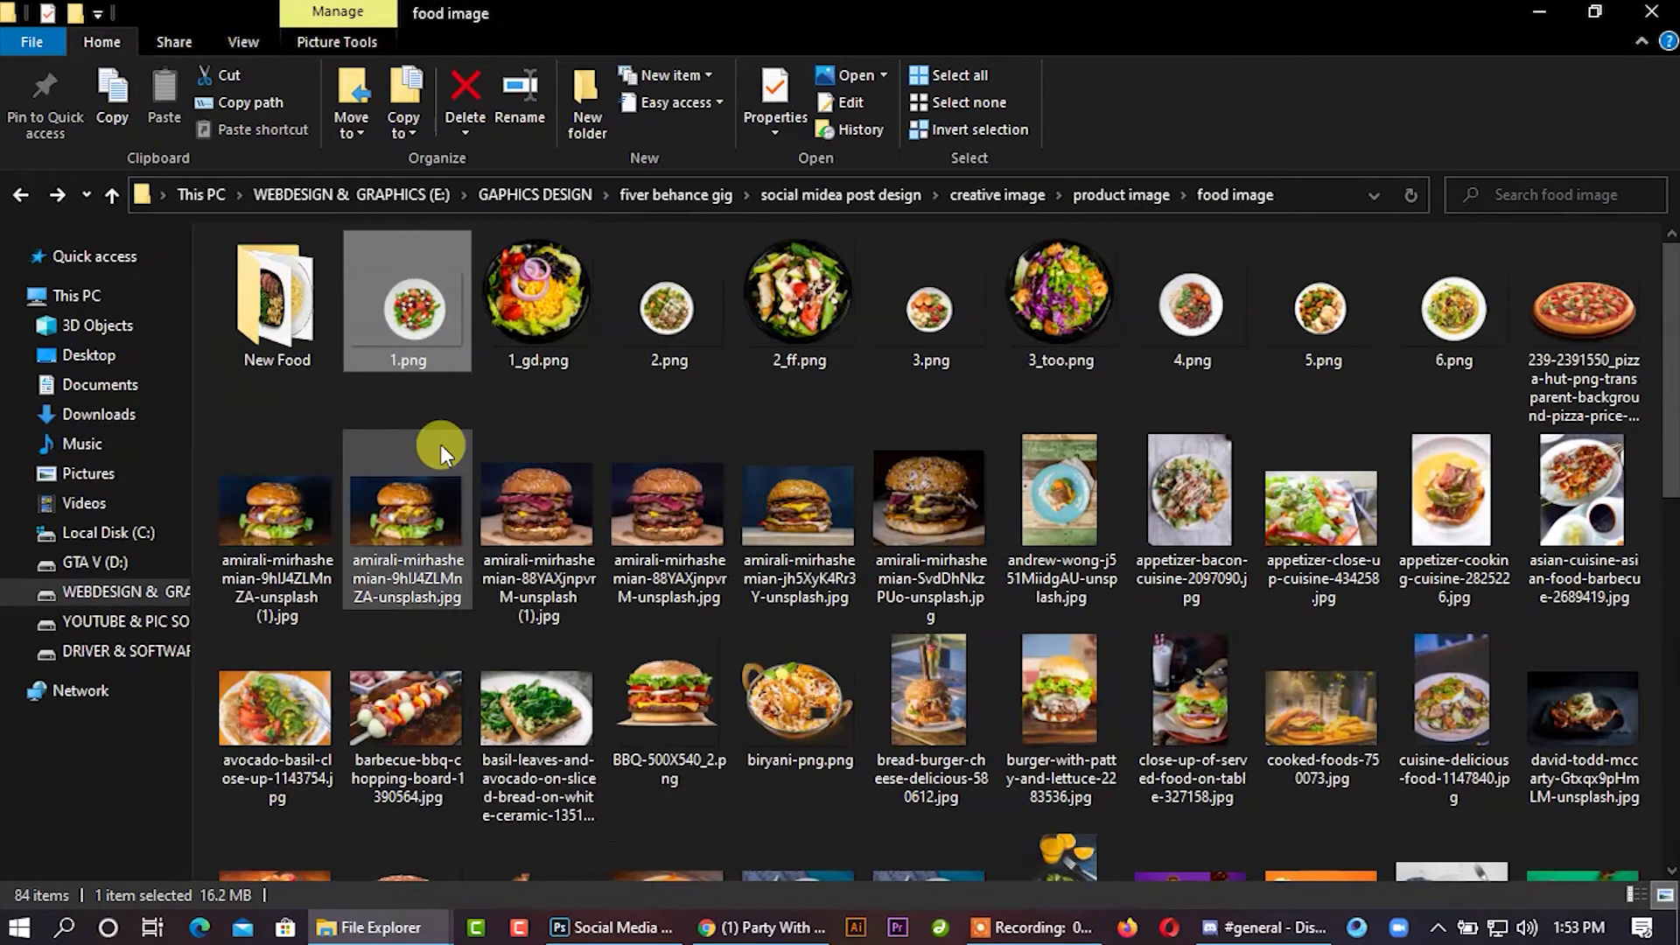
{"action": "double_click", "coordinate": [276, 301]}
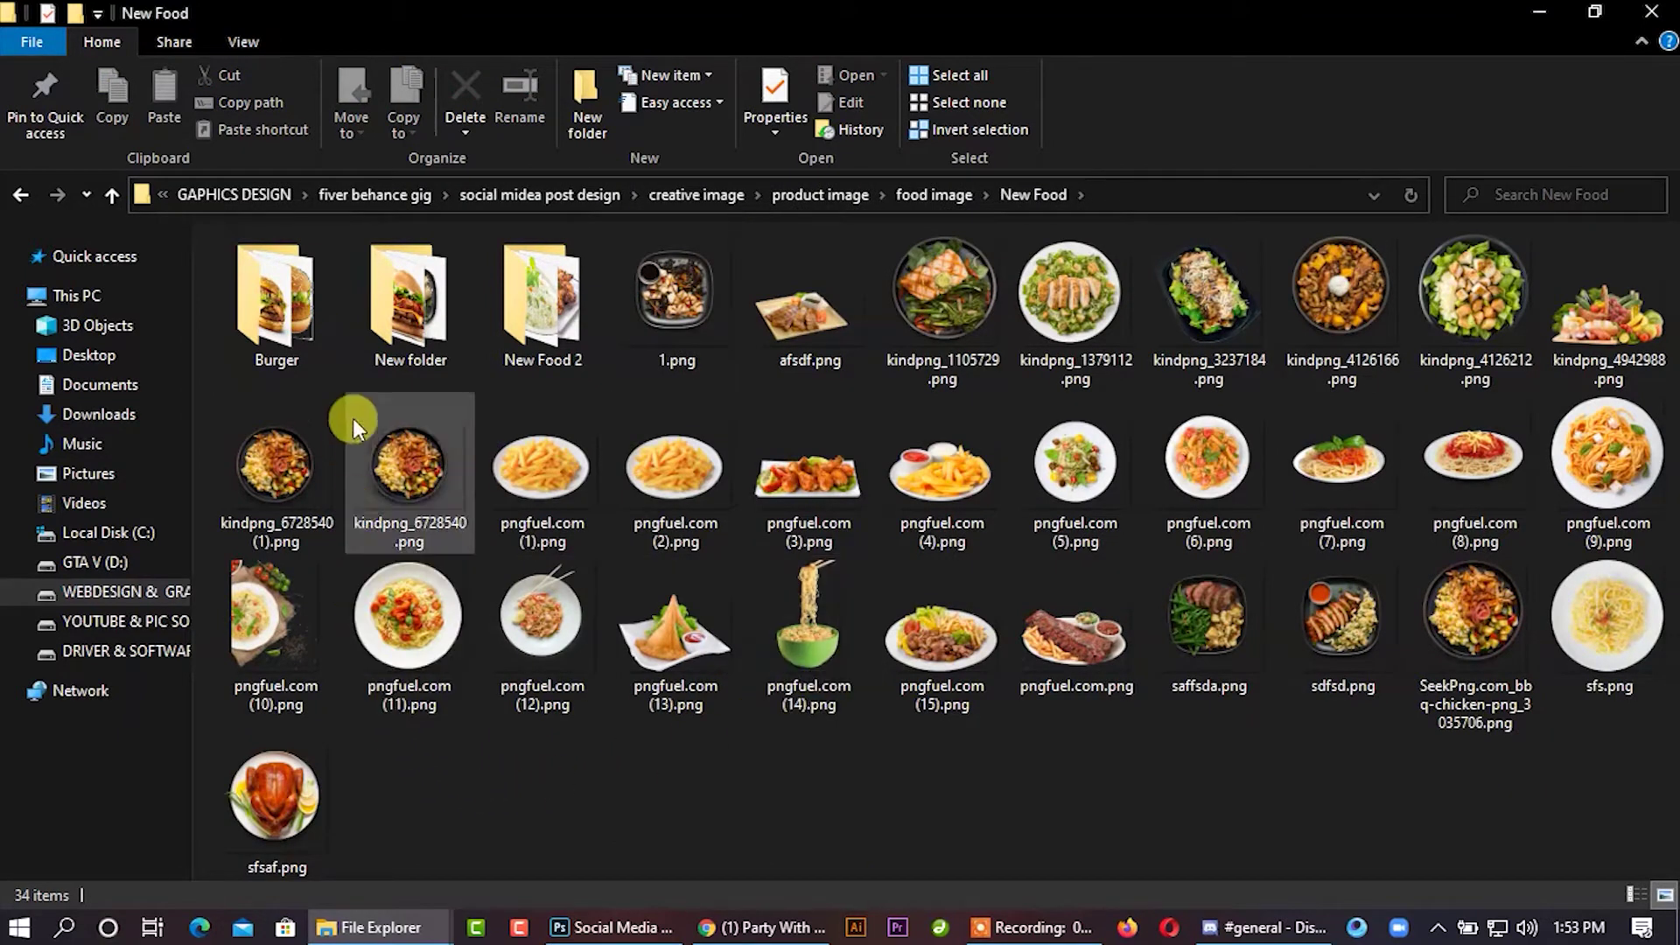
{"action": "left_click", "coordinate": [483, 285]}
{"action": "double_click", "coordinate": [427, 283]}
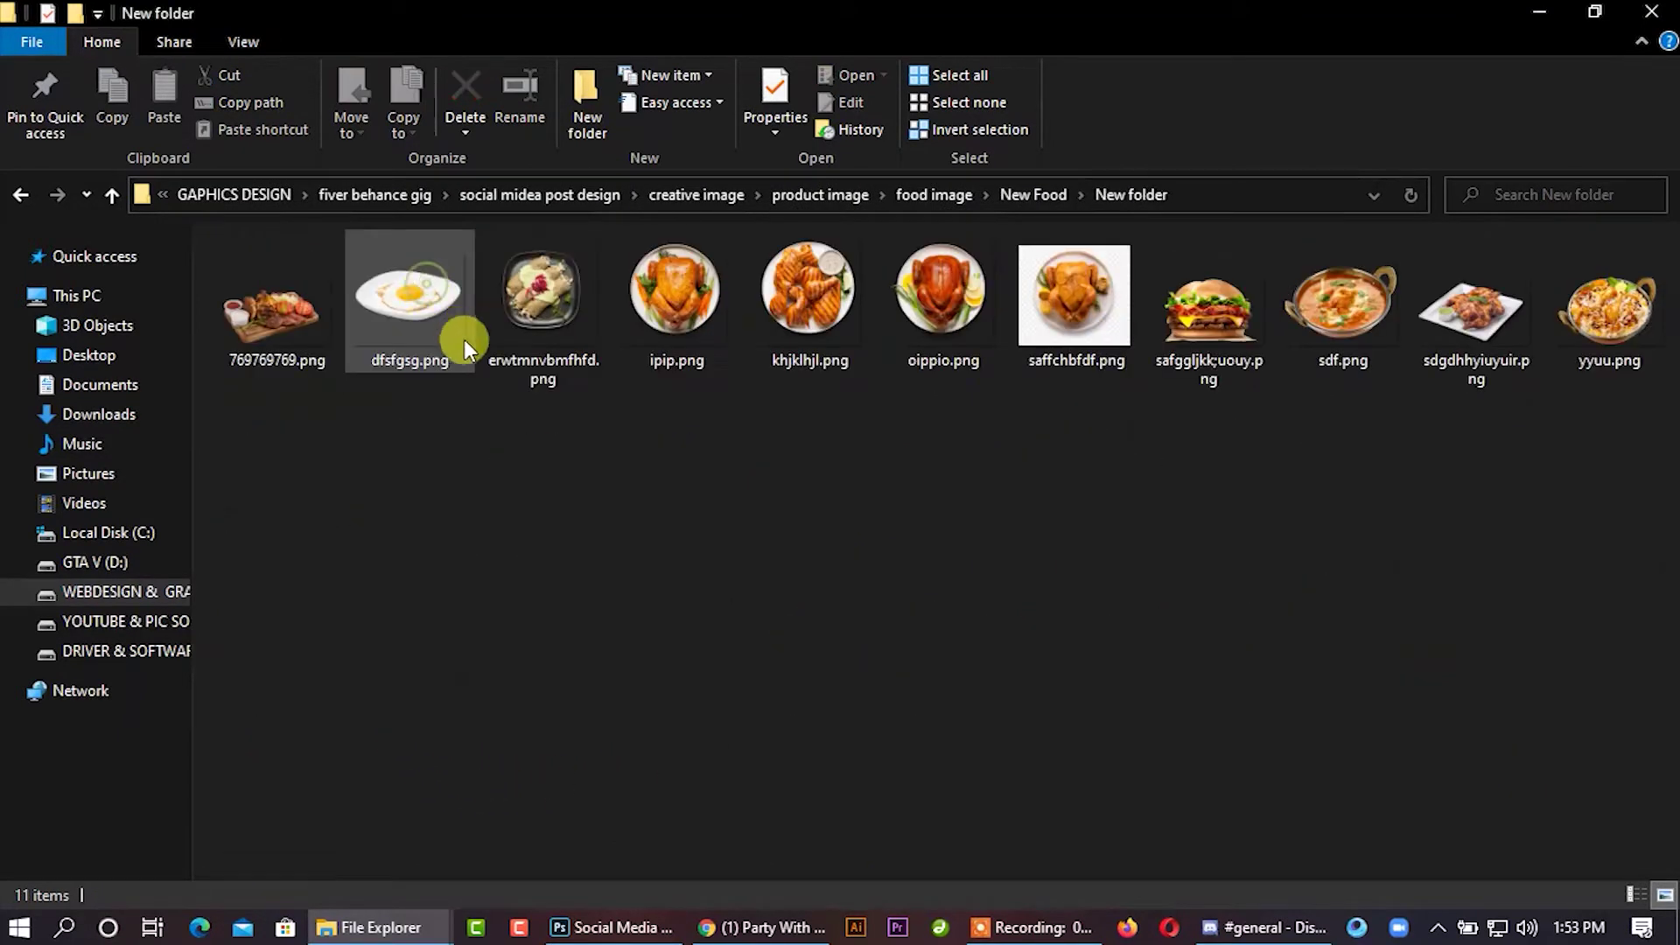
Step: Place khjklhjl.png into the Photoshop template, scaled to about 25.47% and positioned over the middle of the wave's edge
{"action": "left_click_drag", "start_coordinate": [802, 338], "coordinate": [726, 667]}
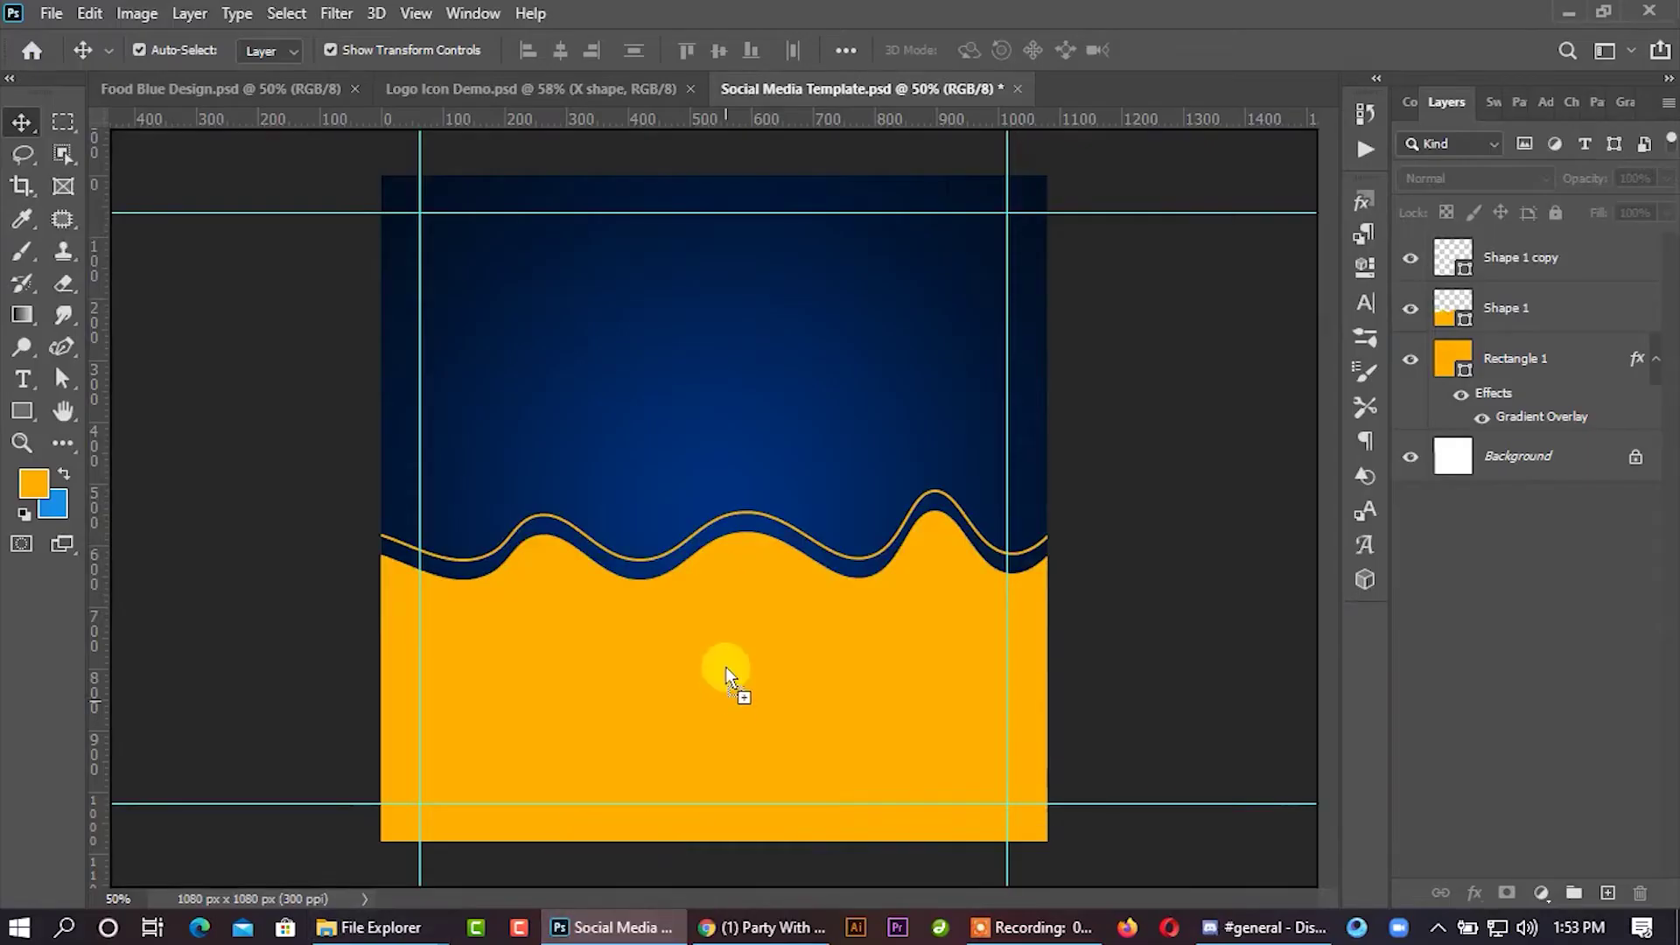
{"action": "left_click_drag", "start_coordinate": [1026, 178], "coordinate": [983, 293]}
{"action": "left_click_drag", "start_coordinate": [813, 439], "coordinate": [811, 461]}
{"action": "left_click_drag", "start_coordinate": [939, 306], "coordinate": [945, 308]}
{"action": "left_click_drag", "start_coordinate": [720, 483], "coordinate": [737, 476]}
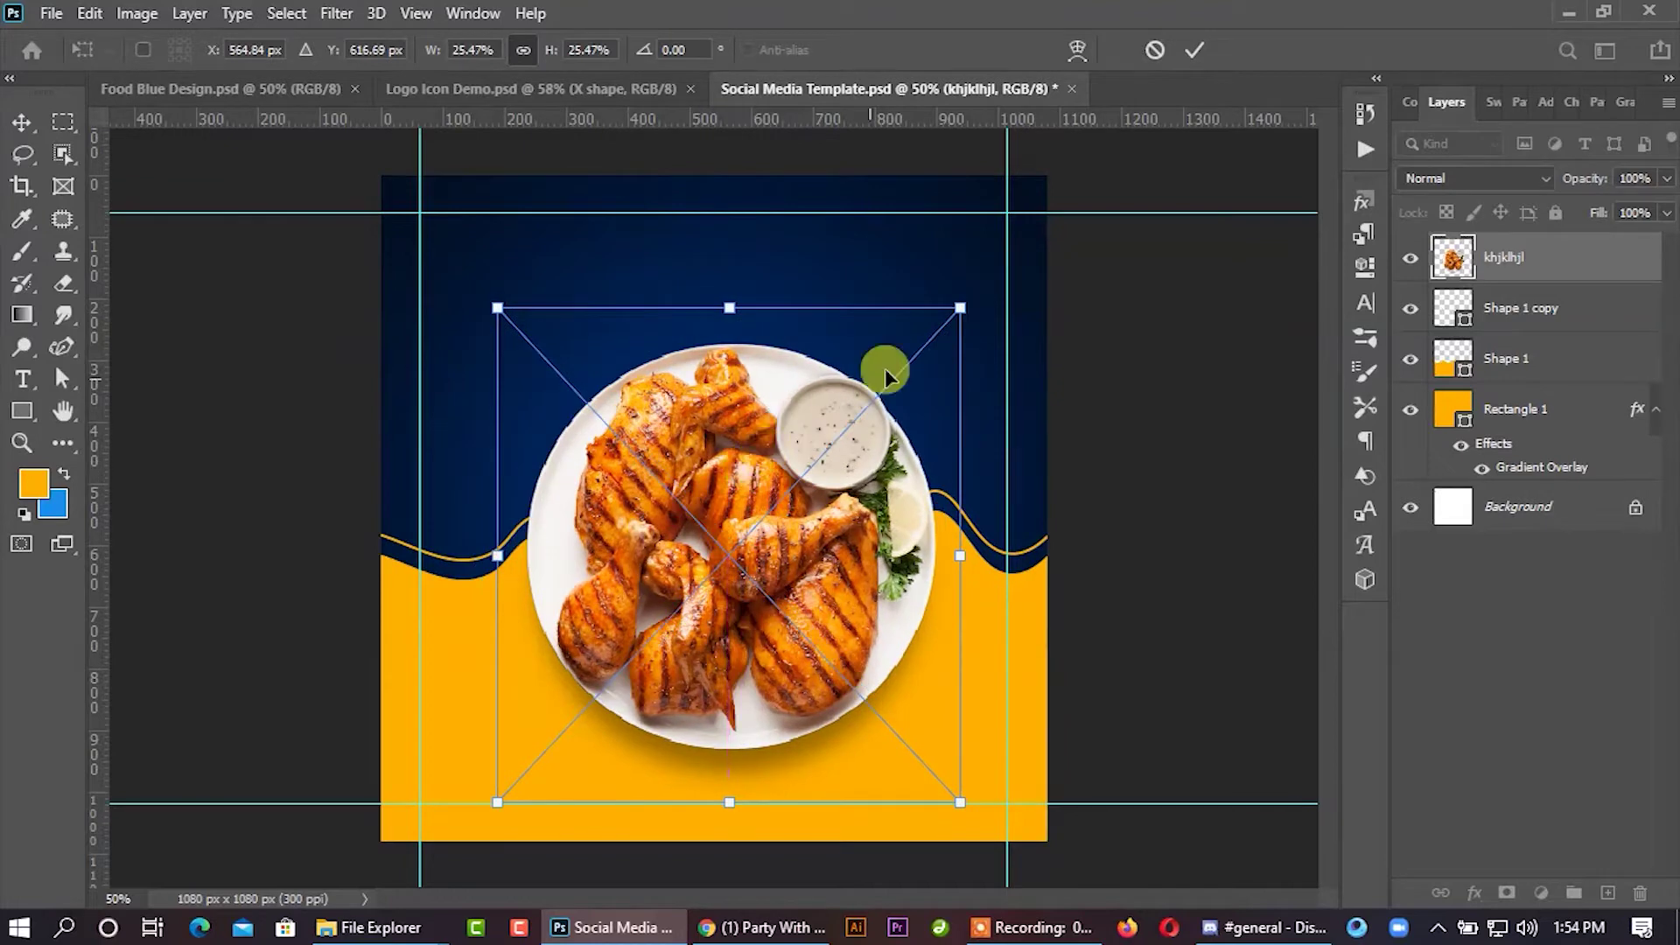
{"action": "left_click", "coordinate": [1193, 55]}
{"action": "left_click", "coordinate": [1195, 311]}
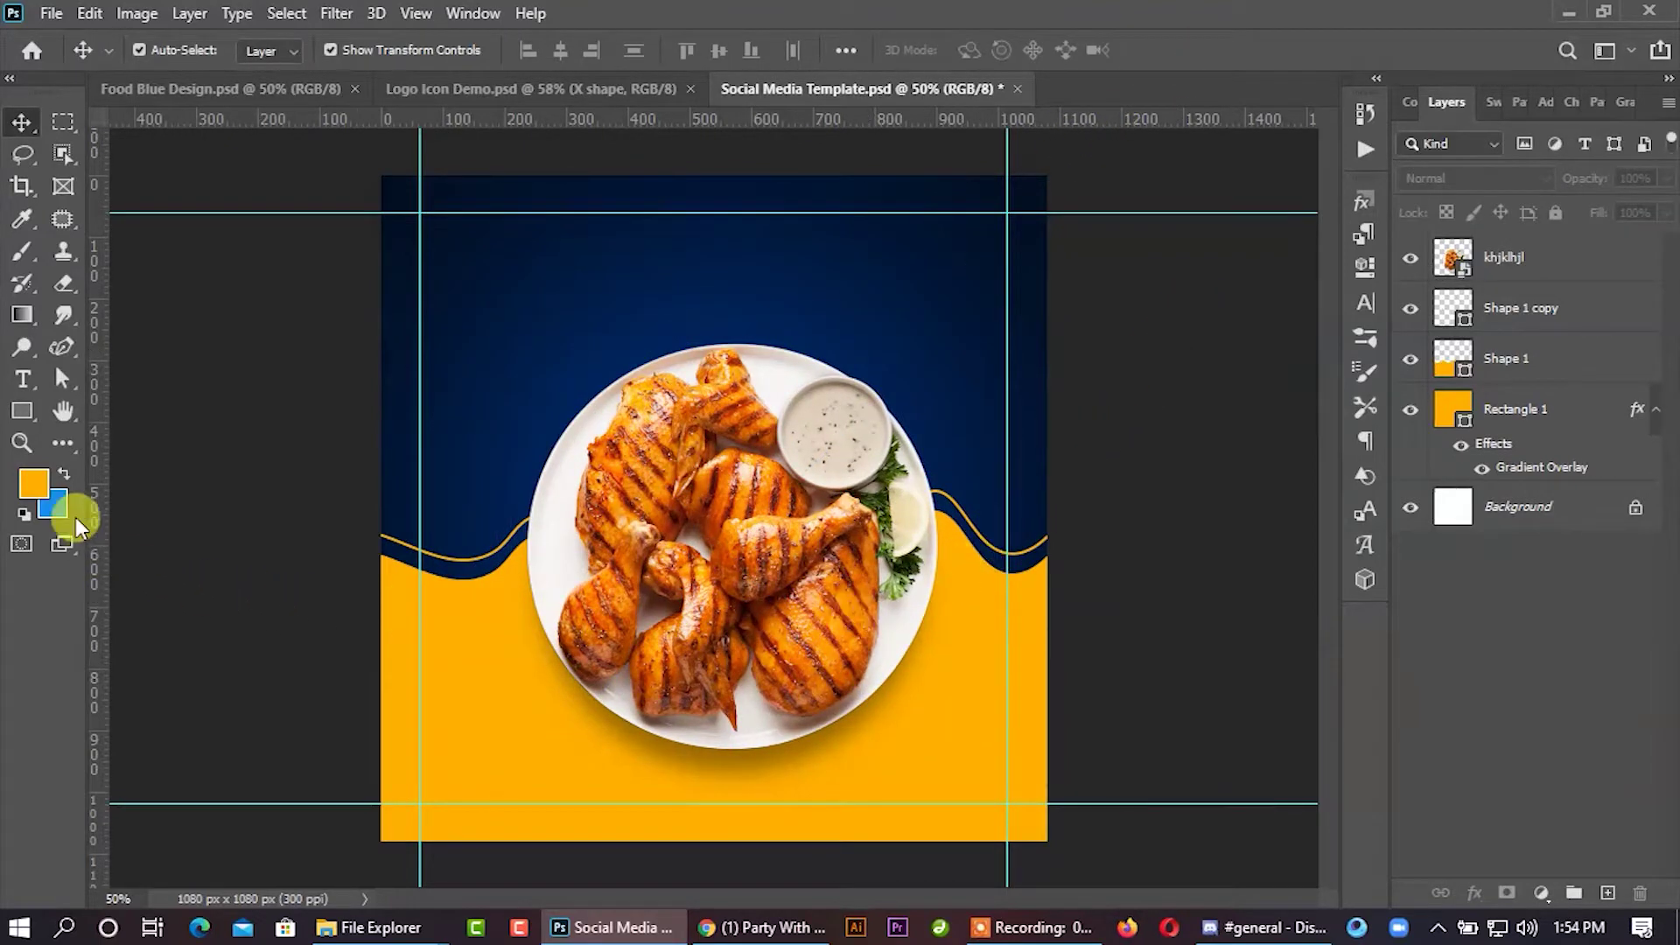
Step: Draw an orange circle about 288 px in diameter over the plate with the Ellipse tool
{"action": "left_click", "coordinate": [37, 411]}
{"action": "left_click", "coordinate": [96, 459]}
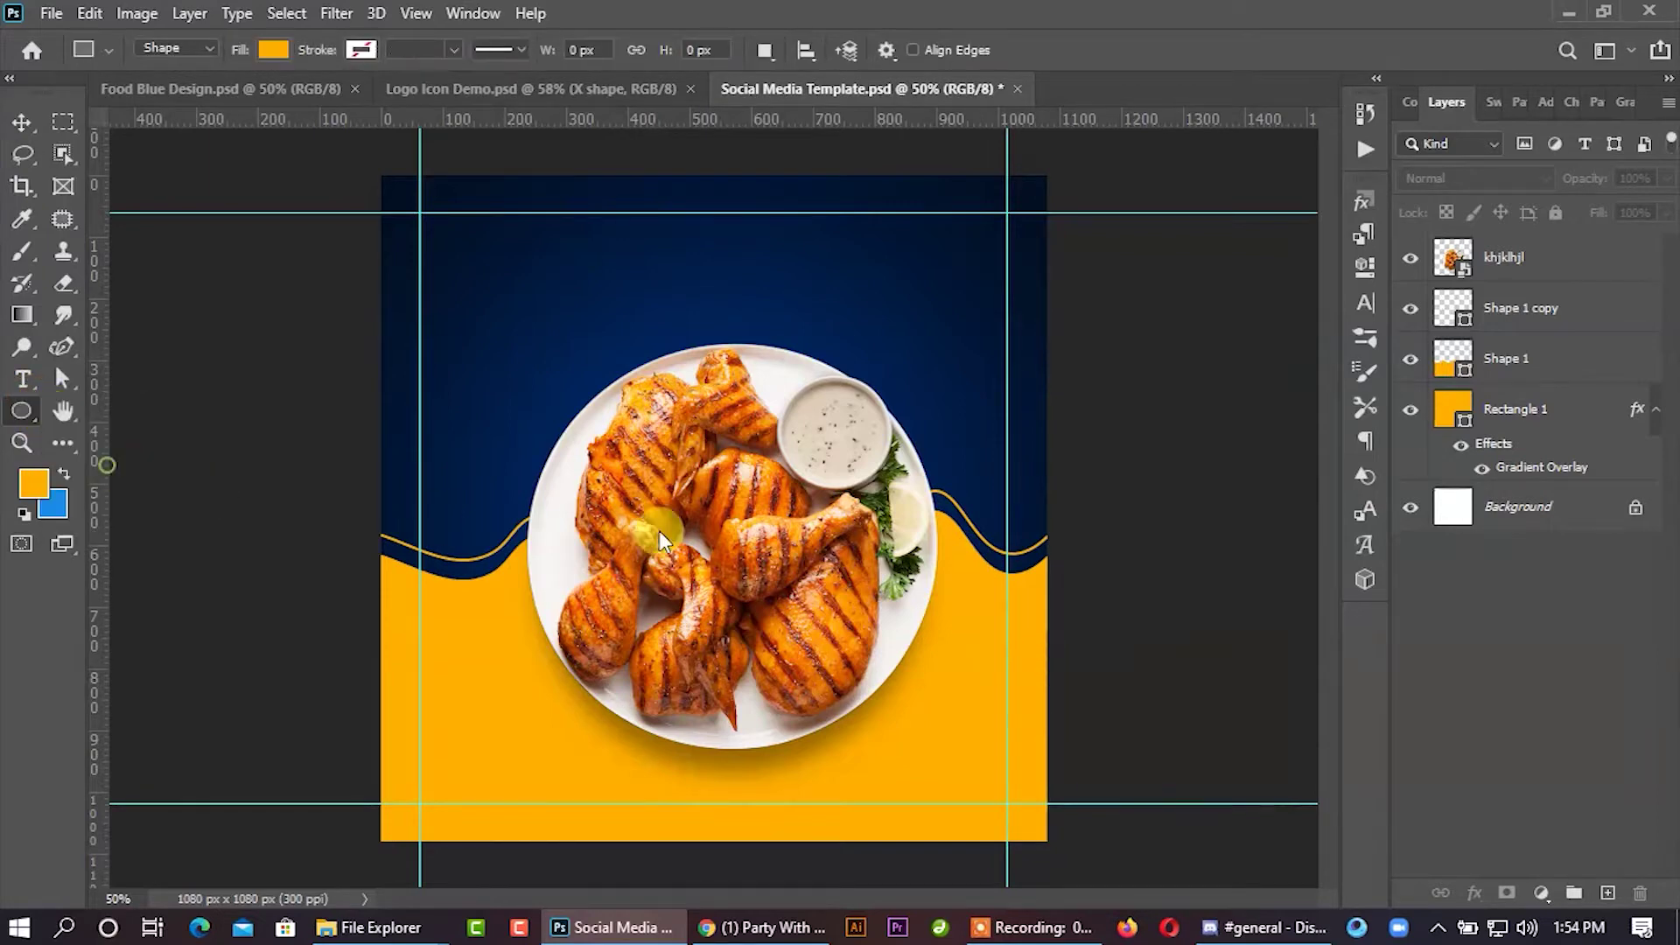
{"action": "left_click_drag", "start_coordinate": [742, 508], "coordinate": [920, 685]}
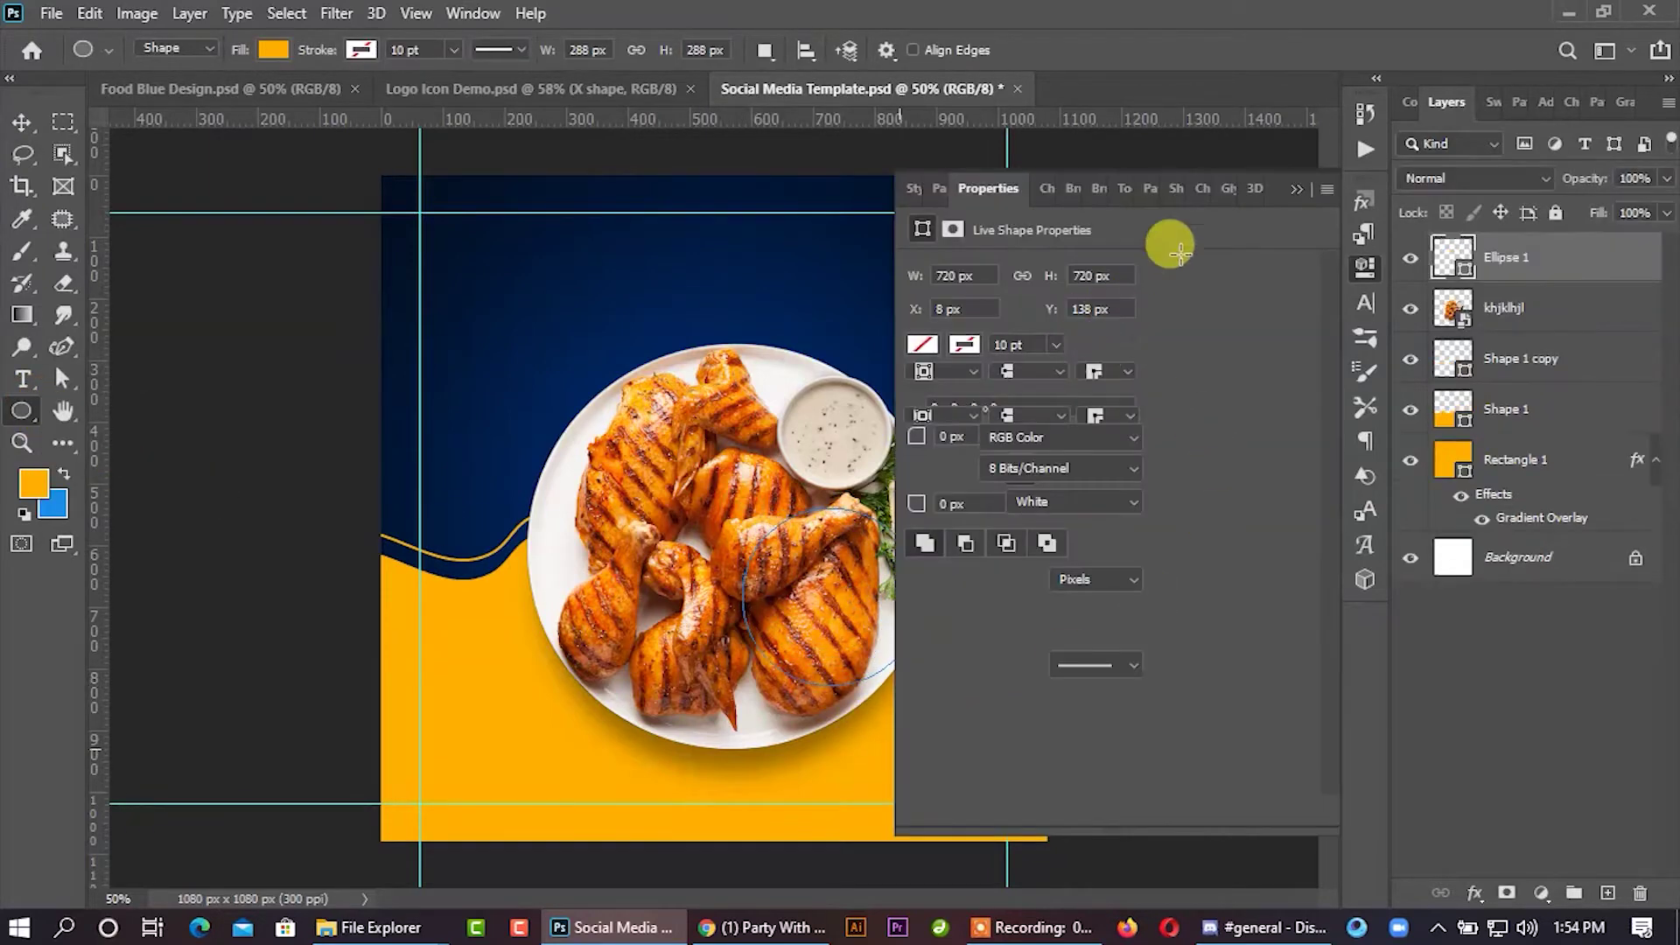
{"action": "left_click", "coordinate": [1289, 186]}
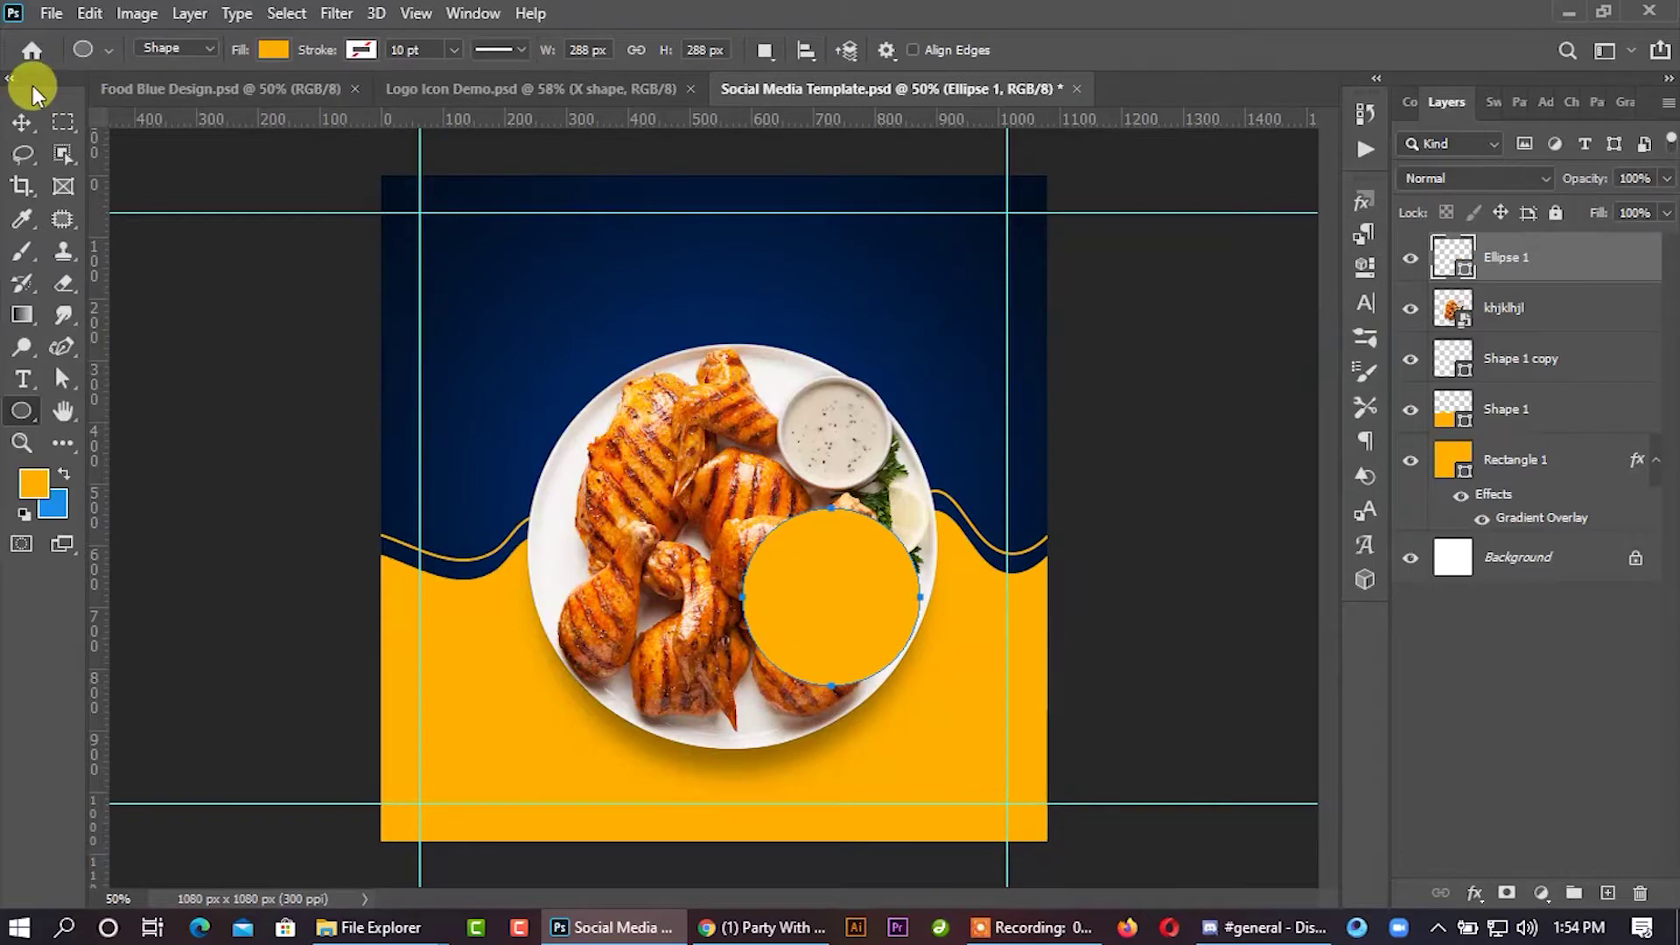
Step: Enlarge the orange circle to about 711 px, align it around the plate and place its layer below the chicken image
{"action": "left_click", "coordinate": [23, 120]}
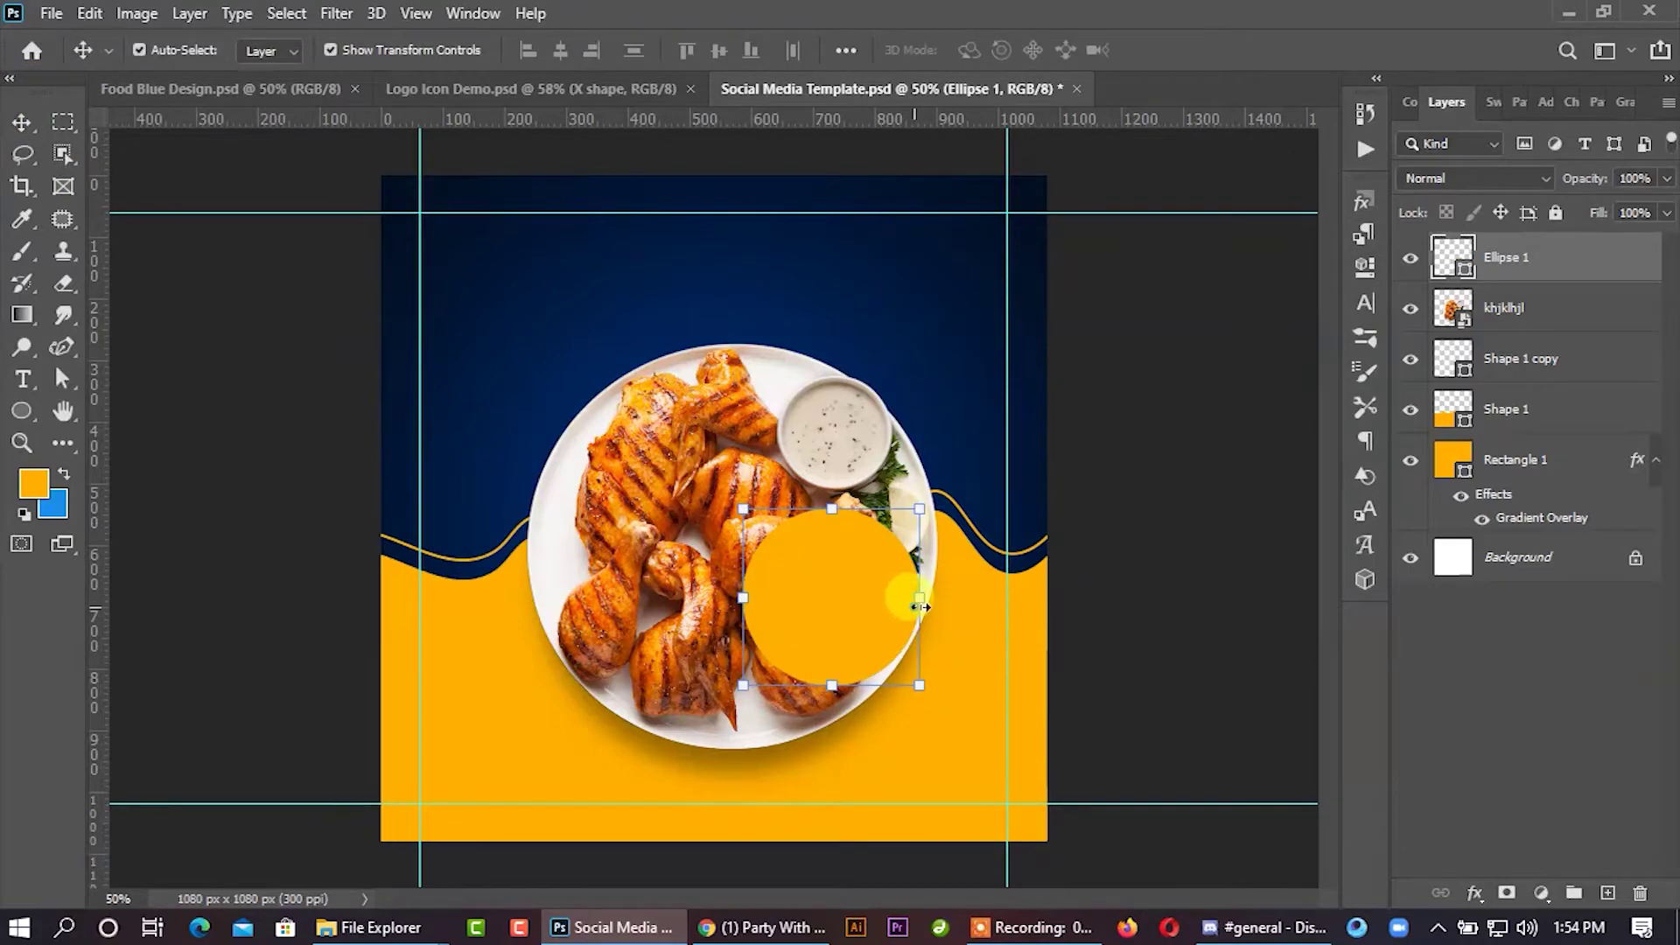
{"action": "left_click_drag", "start_coordinate": [915, 606], "coordinate": [983, 592]}
{"action": "left_click_drag", "start_coordinate": [888, 643], "coordinate": [788, 593]}
{"action": "left_click_drag", "start_coordinate": [907, 551], "coordinate": [973, 557]}
{"action": "left_click_drag", "start_coordinate": [838, 586], "coordinate": [848, 585]}
{"action": "mouse_move", "coordinate": [1500, 267]}
{"action": "left_mouse_down"}
{"action": "mouse_move", "coordinate": [1507, 330]}
{"action": "mouse_move", "coordinate": [1488, 374]}
{"action": "mouse_move", "coordinate": [1497, 341]}
{"action": "mouse_move", "coordinate": [1500, 355]}
{"action": "left_mouse_up"}
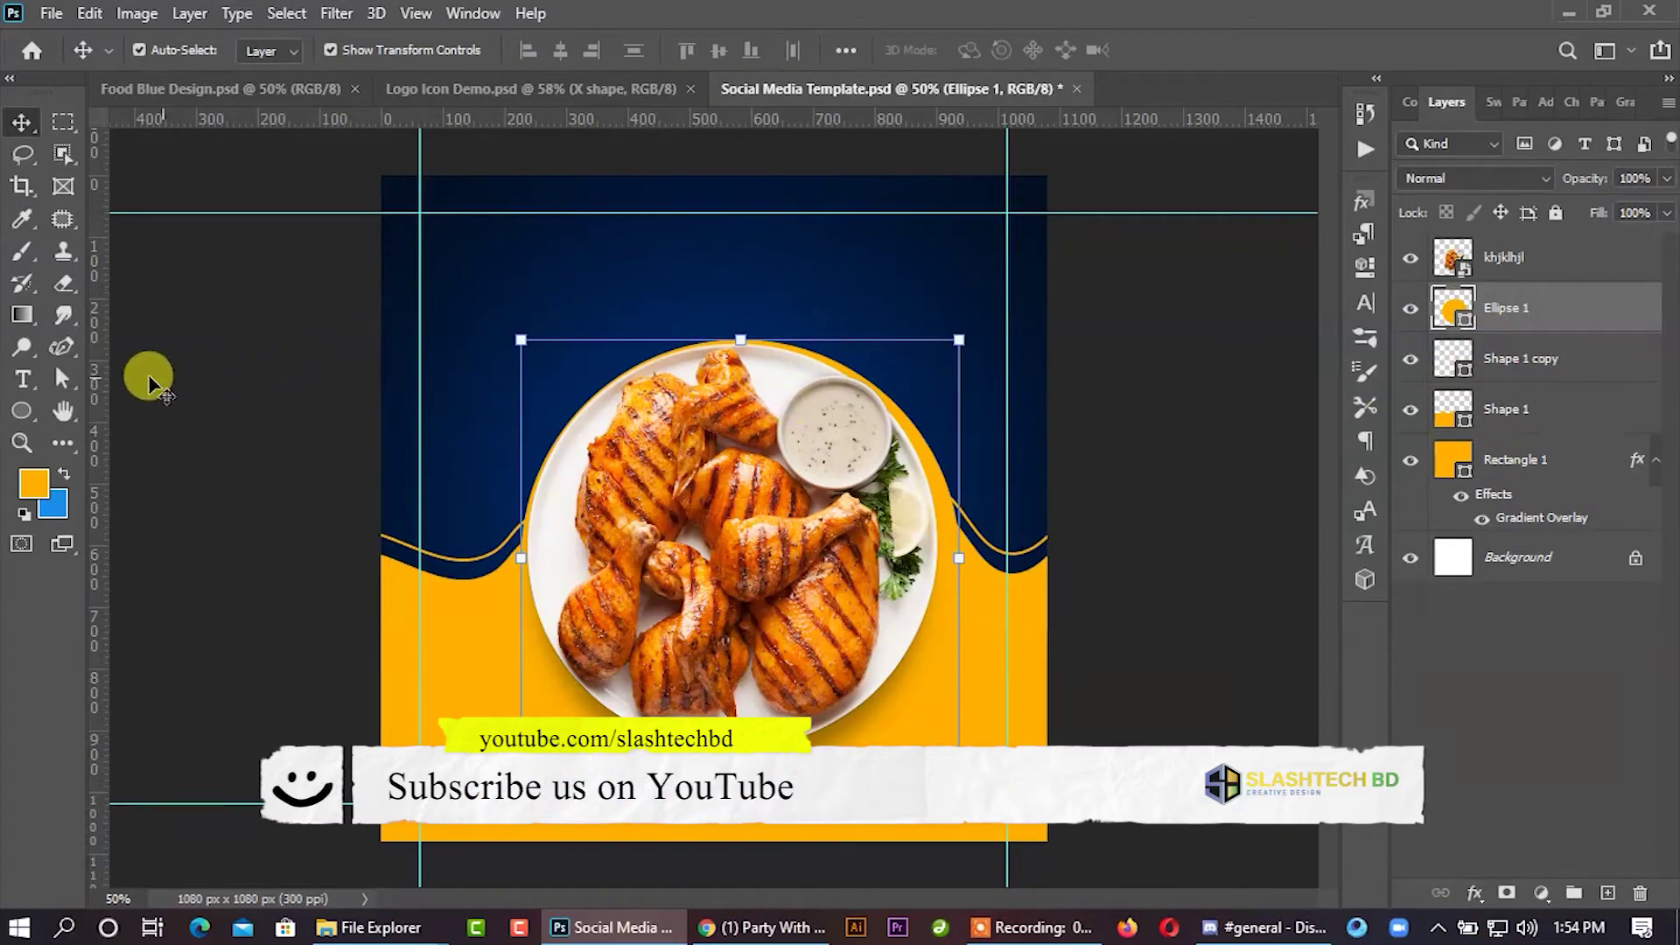
Step: Remove the circle's fill and give it a white stroke
{"action": "left_click", "coordinate": [61, 378]}
{"action": "left_click", "coordinate": [371, 50]}
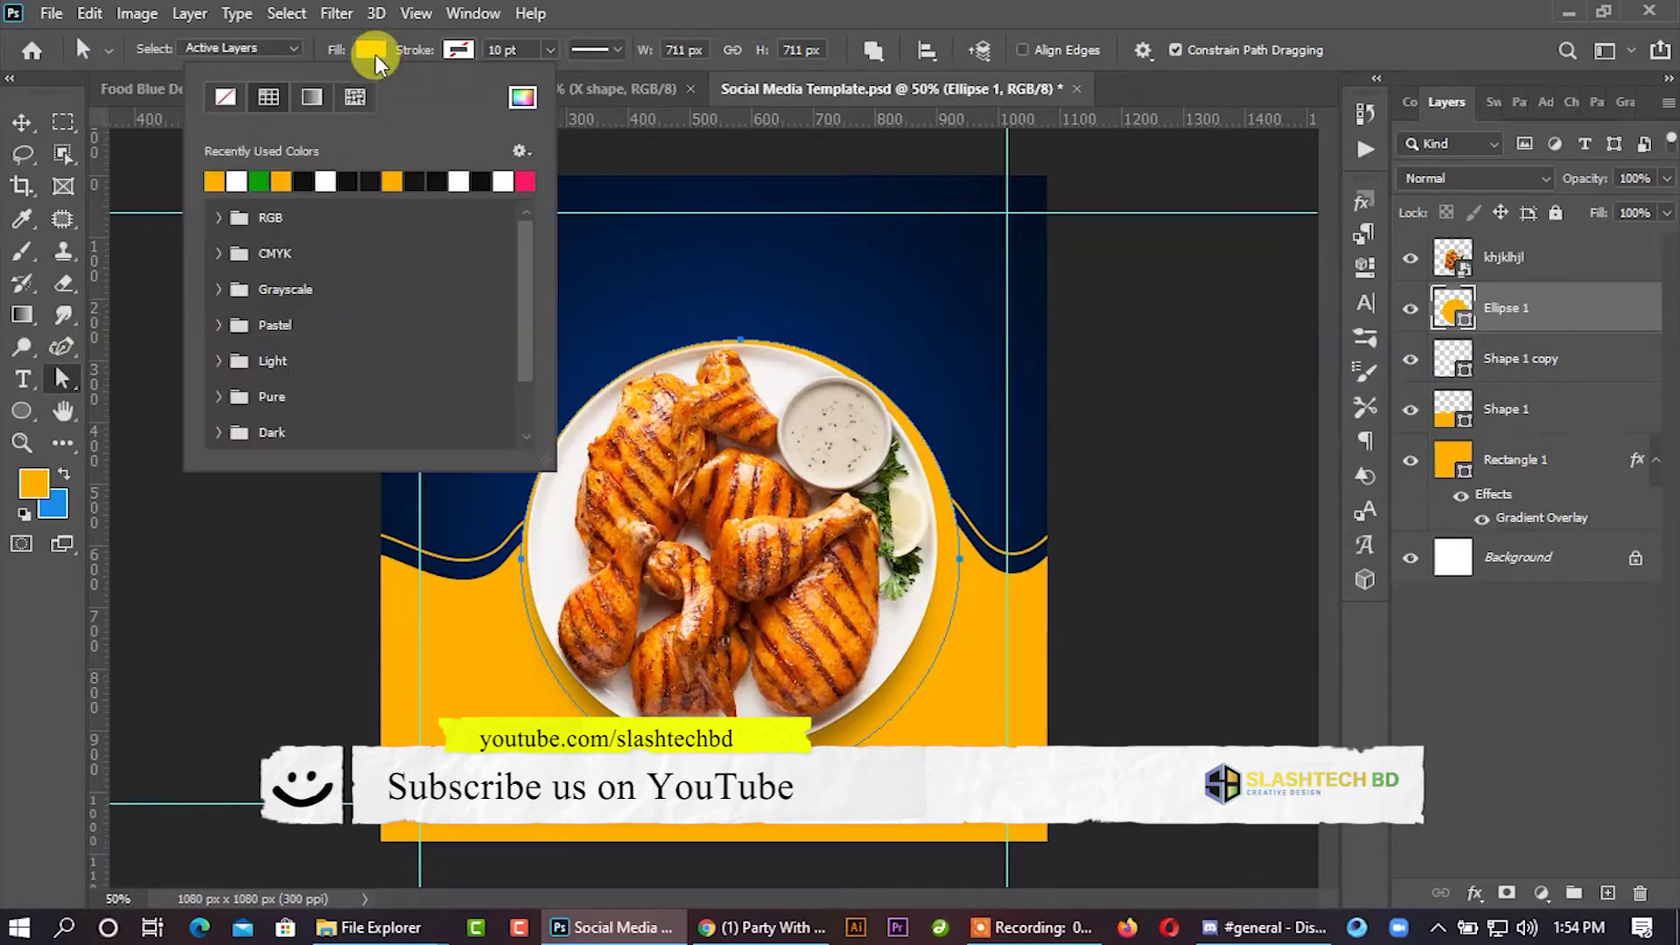
{"action": "left_click", "coordinate": [225, 96]}
{"action": "left_click", "coordinate": [457, 50]}
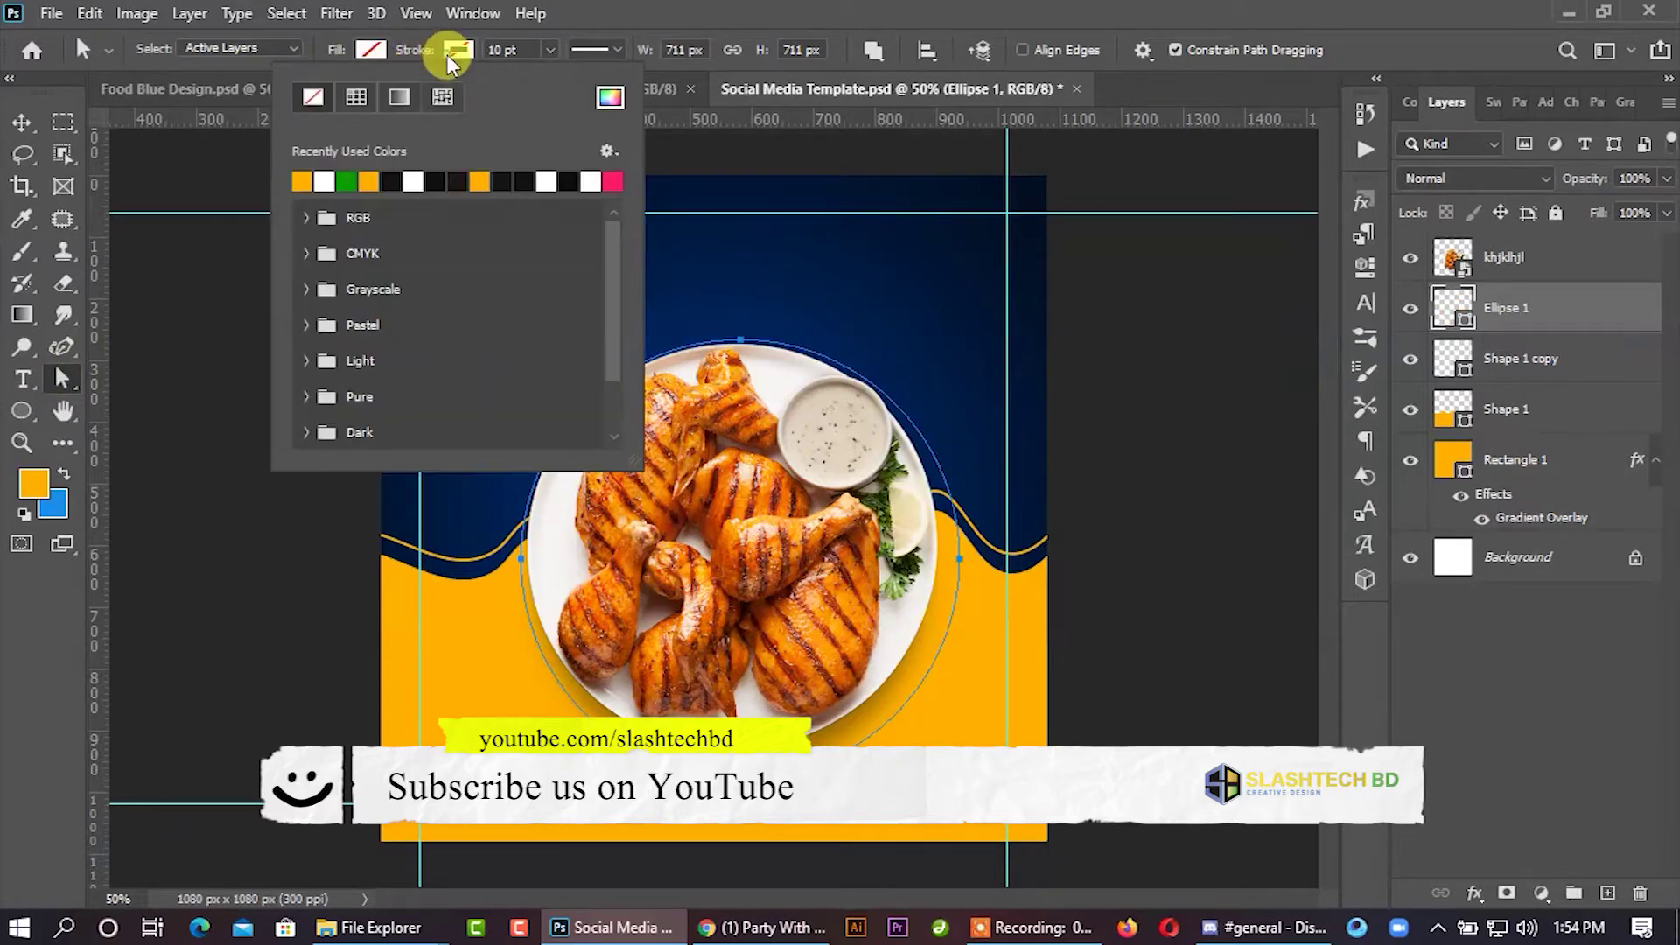
{"action": "left_click", "coordinate": [325, 180]}
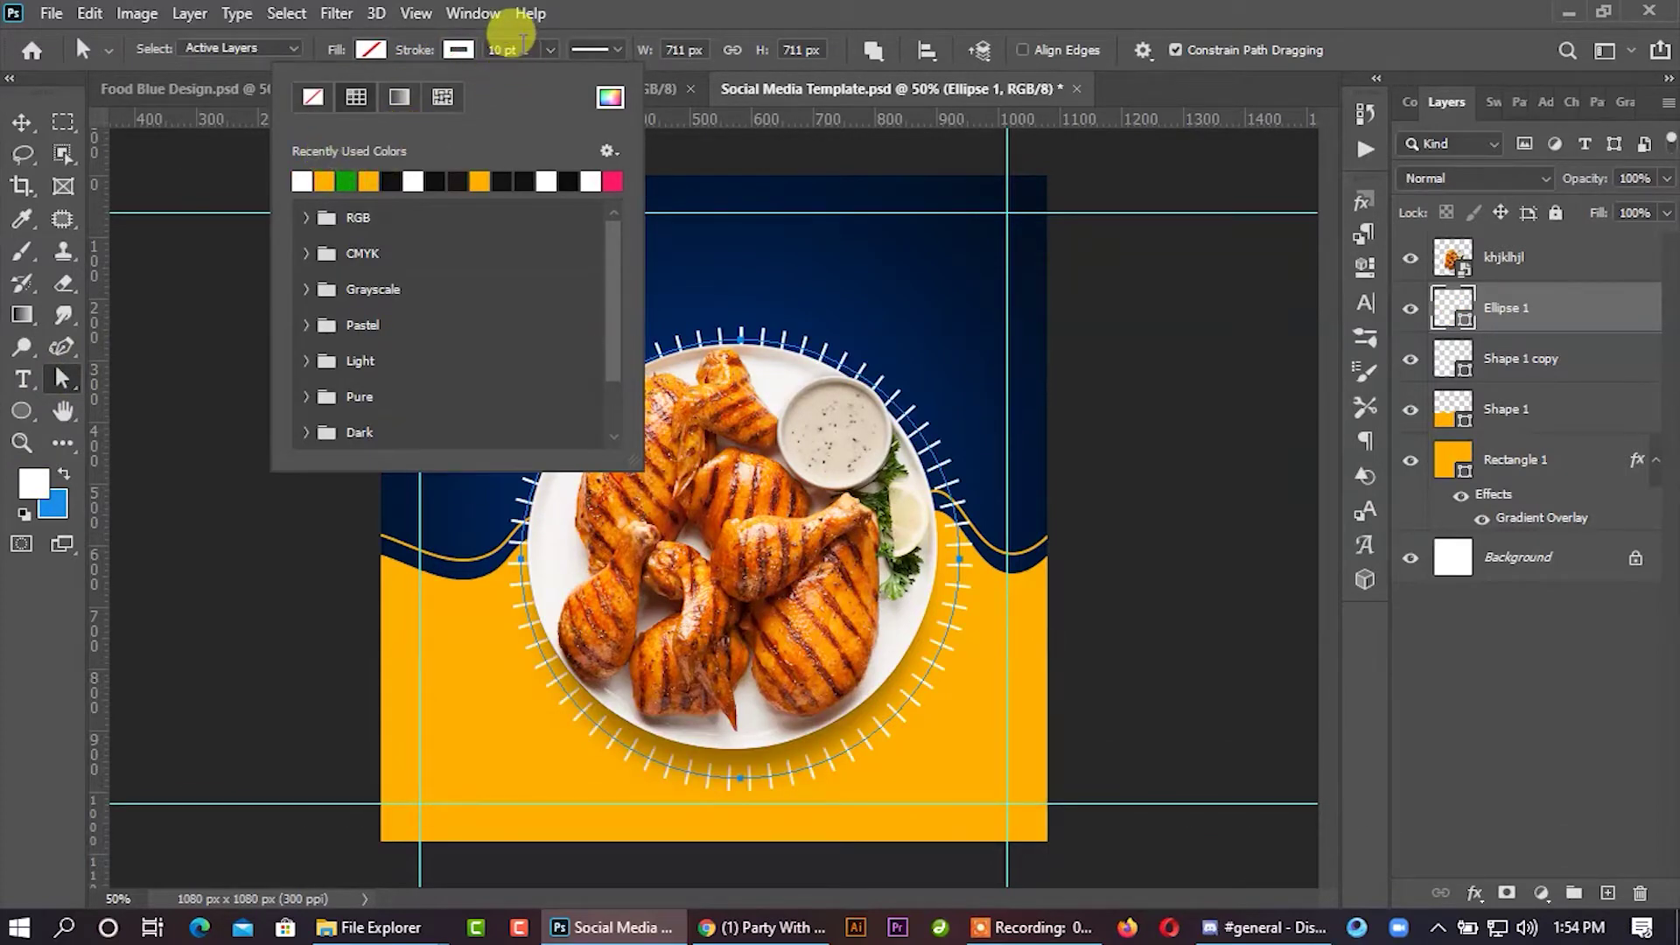
Step: Make the circle's white outline a solid line and set its stroke width to 1 pt
{"action": "left_click", "coordinate": [600, 50]}
{"action": "left_click", "coordinate": [564, 127]}
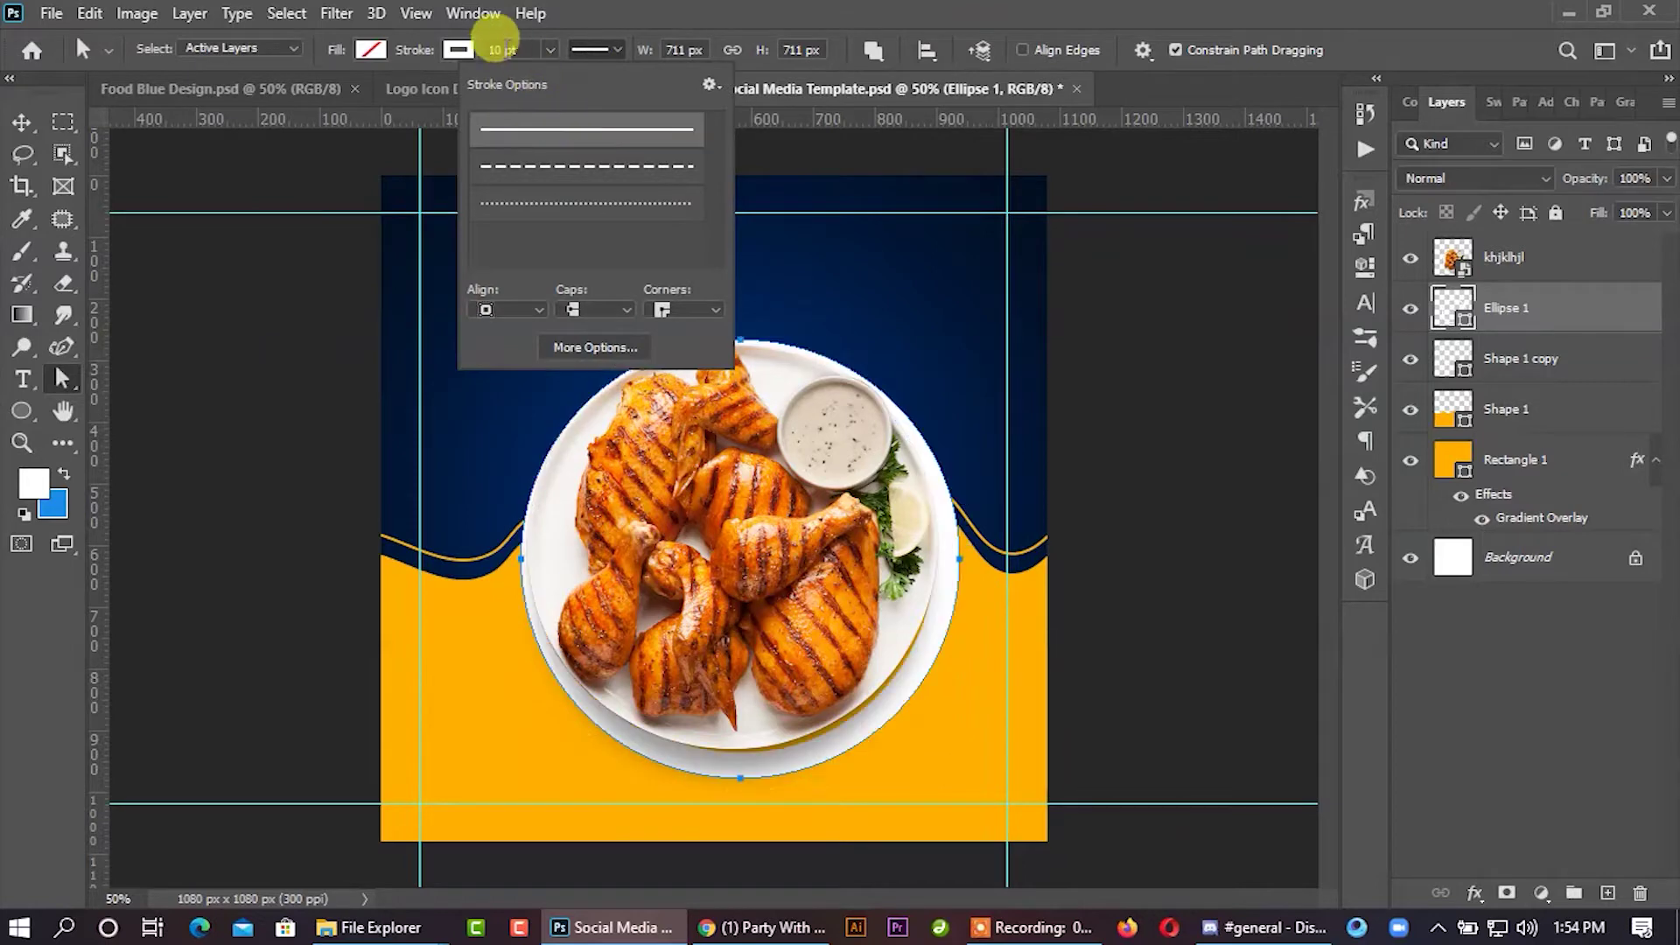
{"action": "left_click", "coordinate": [499, 49]}
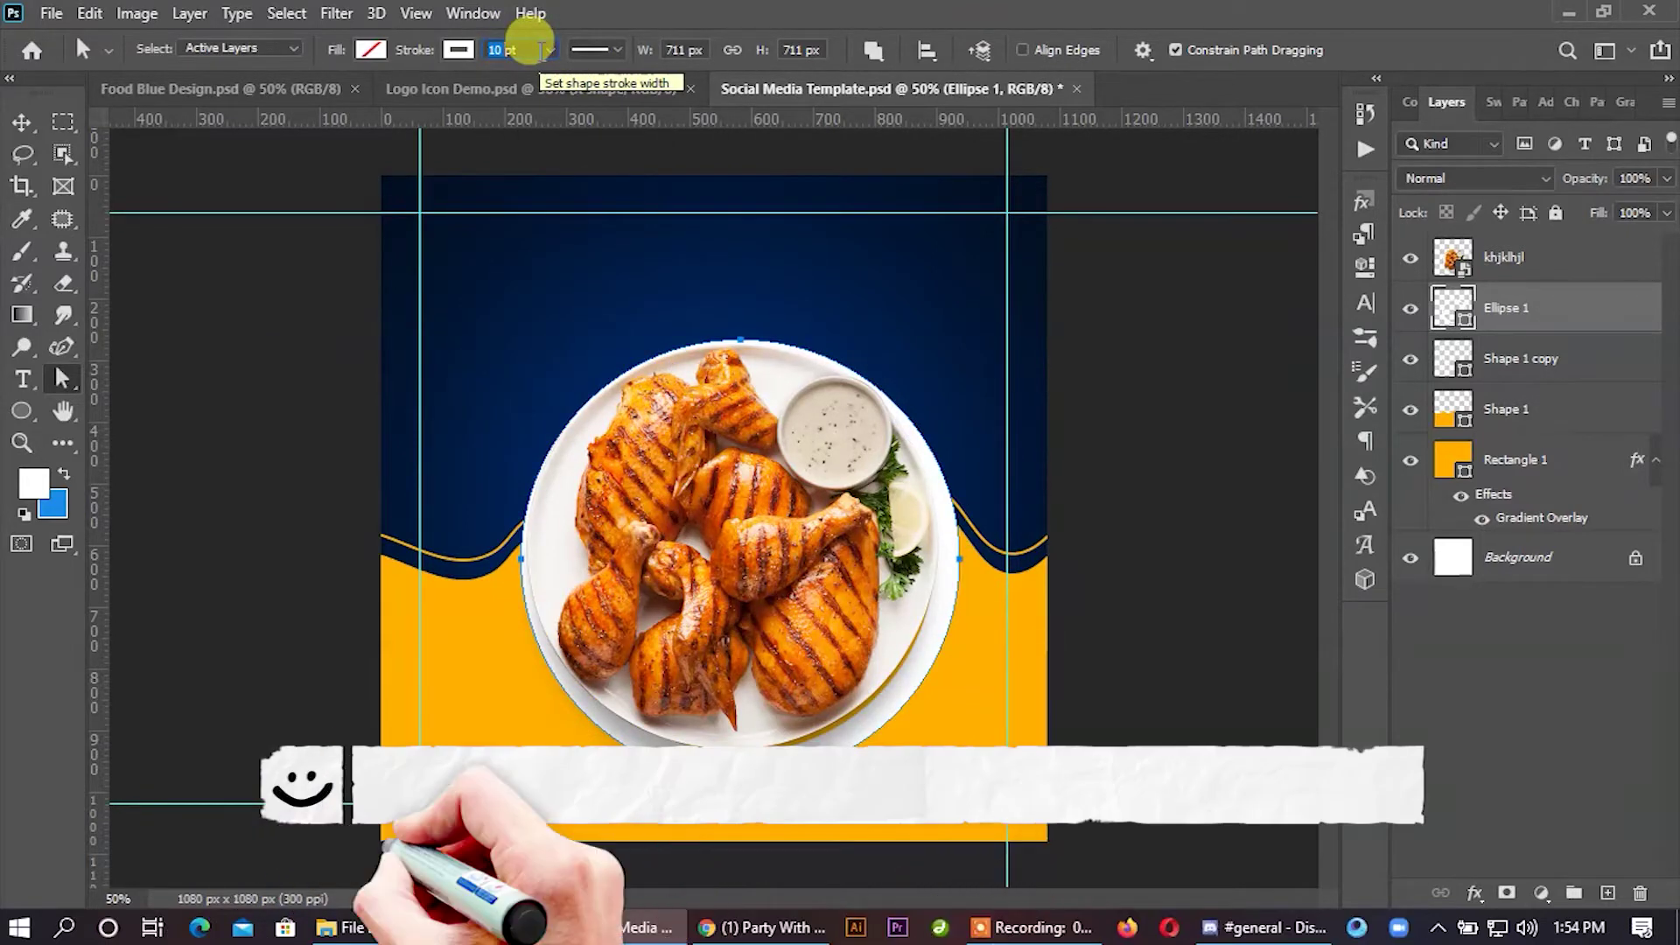
{"action": "type", "text": "1pt"}
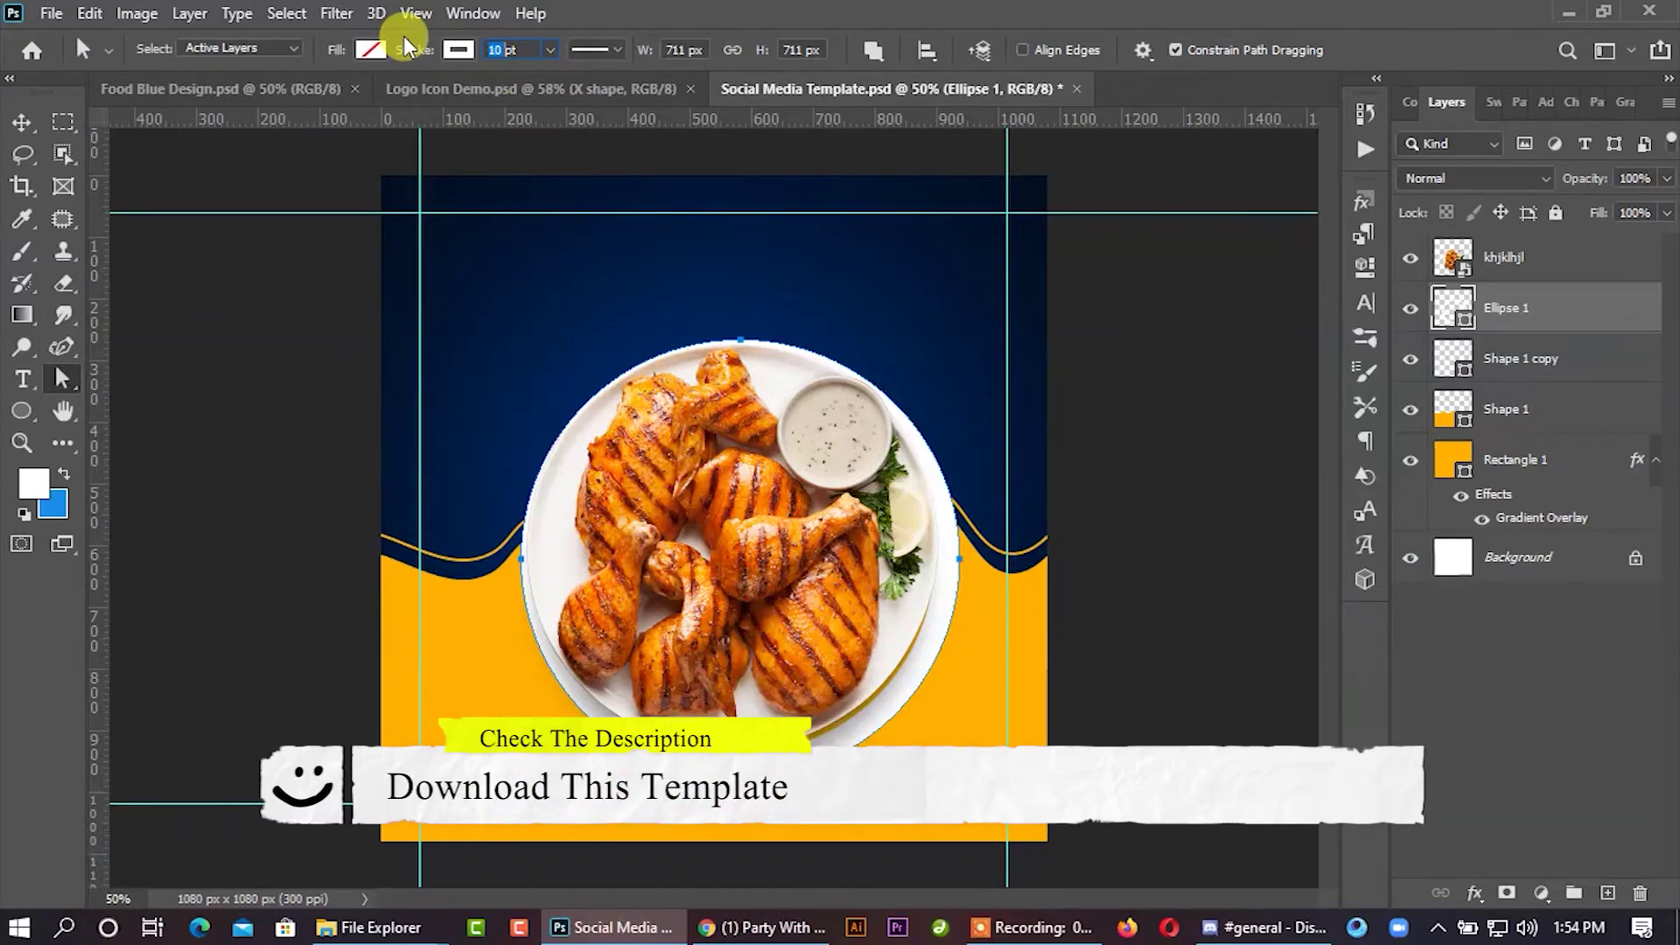
{"action": "key", "text": "Return"}
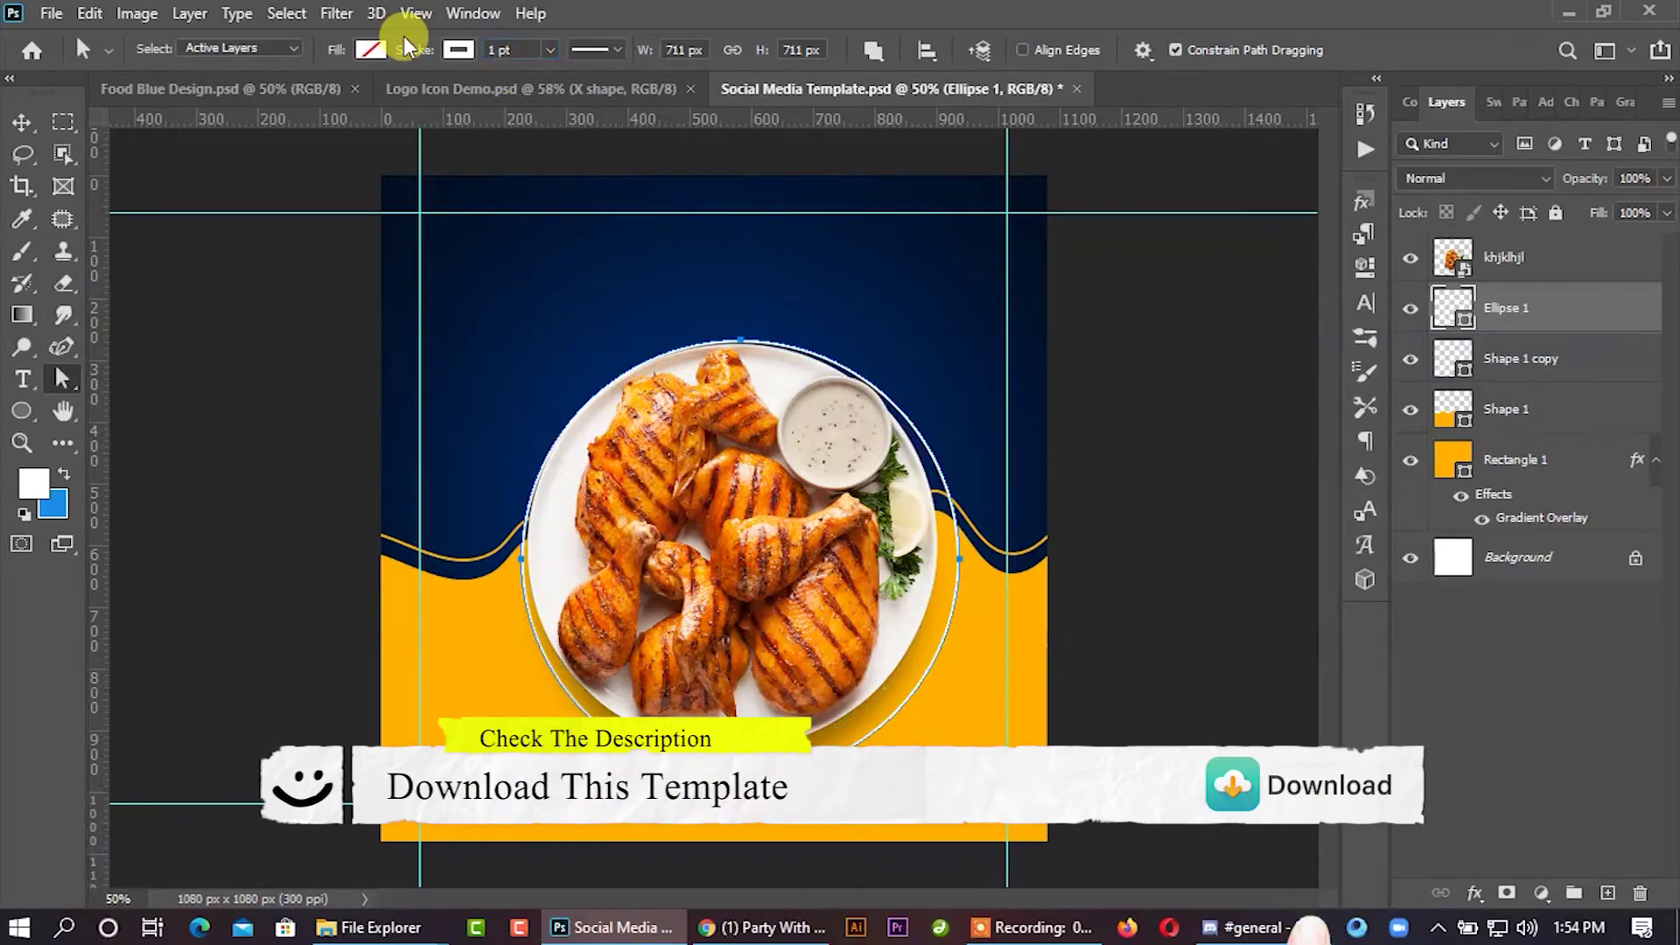
Step: Change the circle's outline to a dashed line with rounded caps and rounded corners
{"action": "left_click", "coordinate": [595, 50]}
{"action": "left_click", "coordinate": [556, 166]}
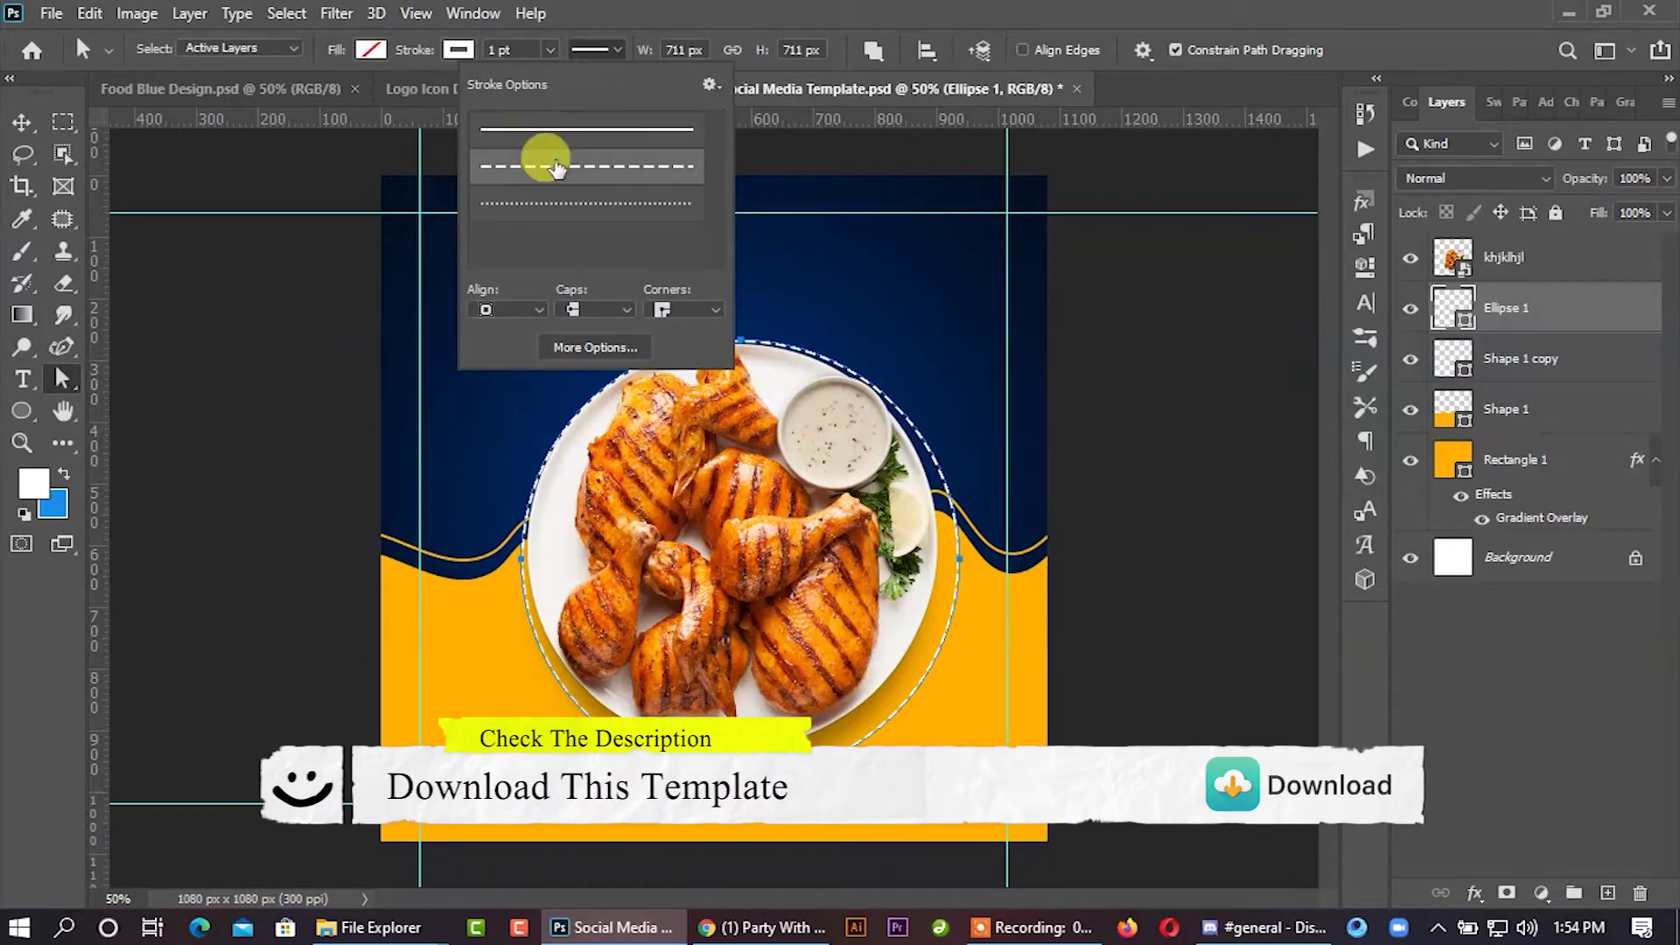
{"action": "left_click", "coordinate": [592, 311]}
{"action": "left_click", "coordinate": [586, 355]}
{"action": "left_click", "coordinate": [668, 310]}
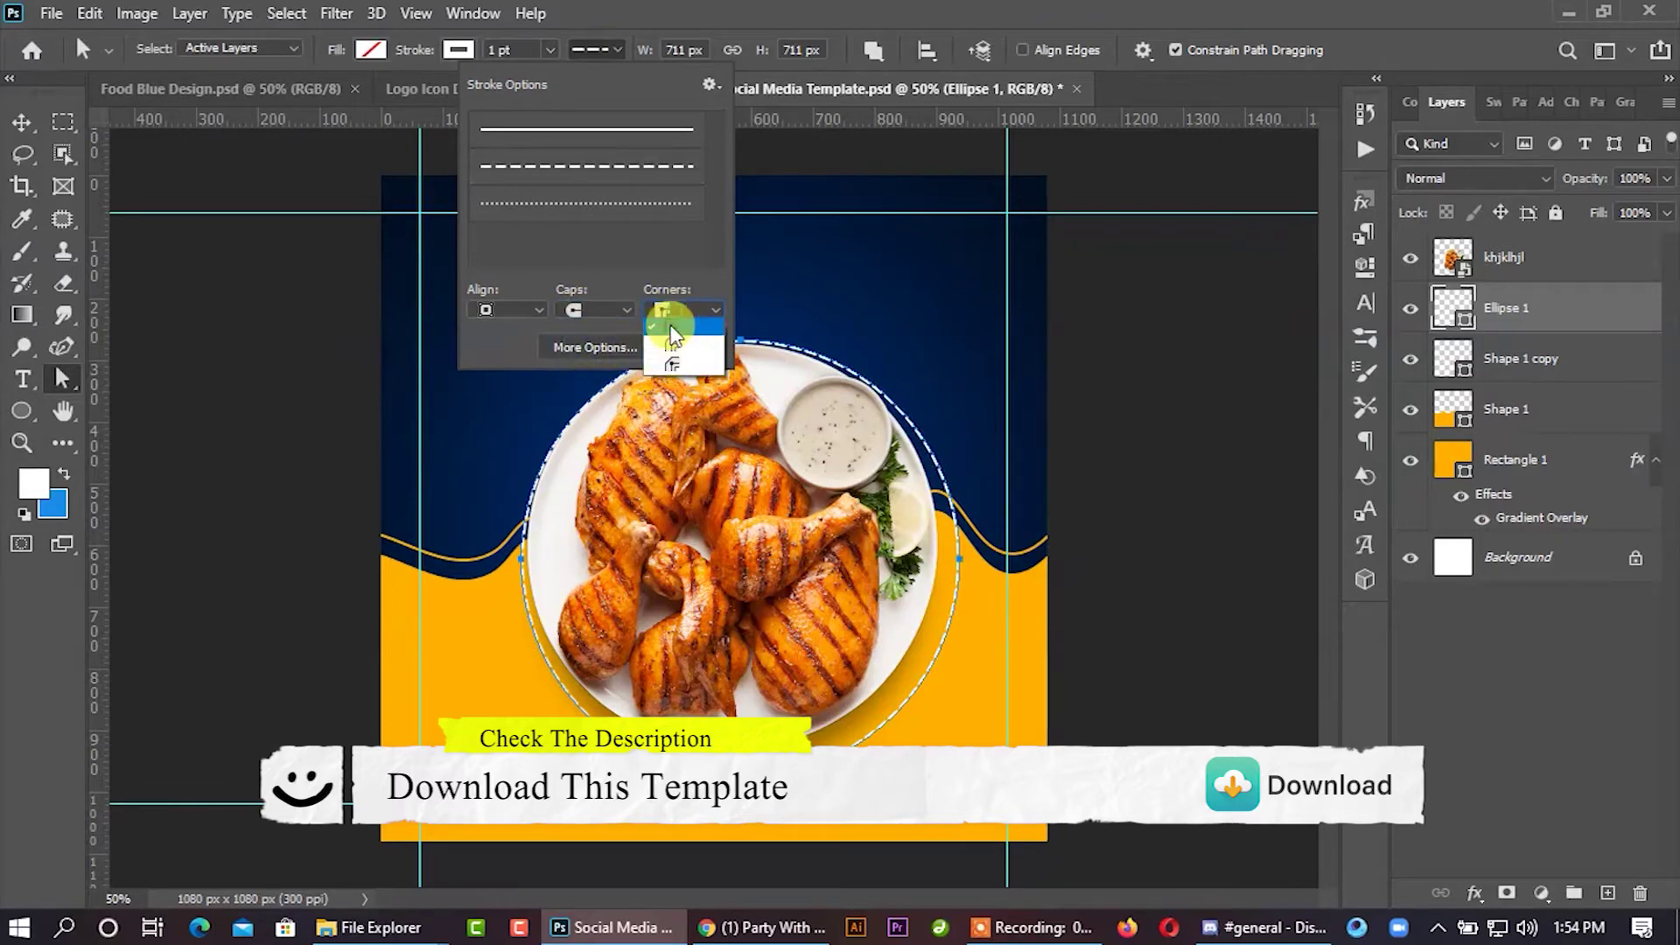
{"action": "left_click", "coordinate": [670, 341]}
Step: Nudge the dashed circle up and left to sit evenly around the plate and place its layer below the orange wave
{"action": "left_click", "coordinate": [21, 121]}
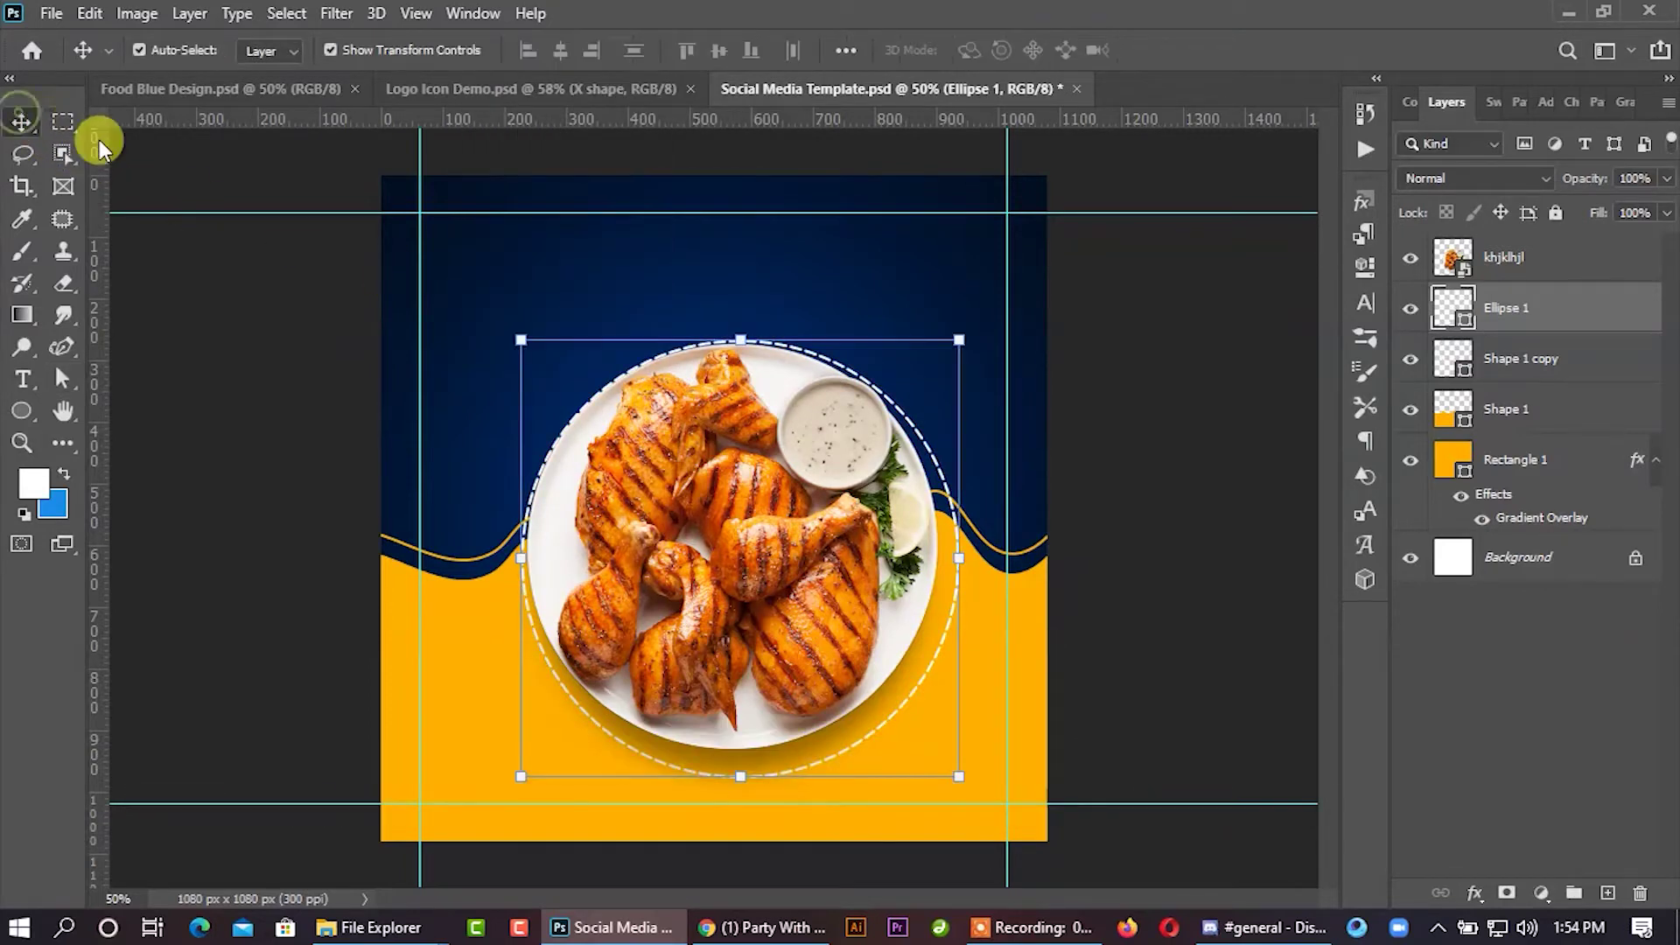
{"action": "key", "text": "shift+Up"}
{"action": "key", "text": "shift+Up"}
{"action": "key", "text": "shift+Left"}
{"action": "key", "text": "shift+Left"}
{"action": "key", "text": "Up"}
{"action": "key", "text": "Up"}
{"action": "key", "text": "Left"}
{"action": "key", "text": "Left"}
{"action": "key", "text": "Right"}
{"action": "key", "text": "Right"}
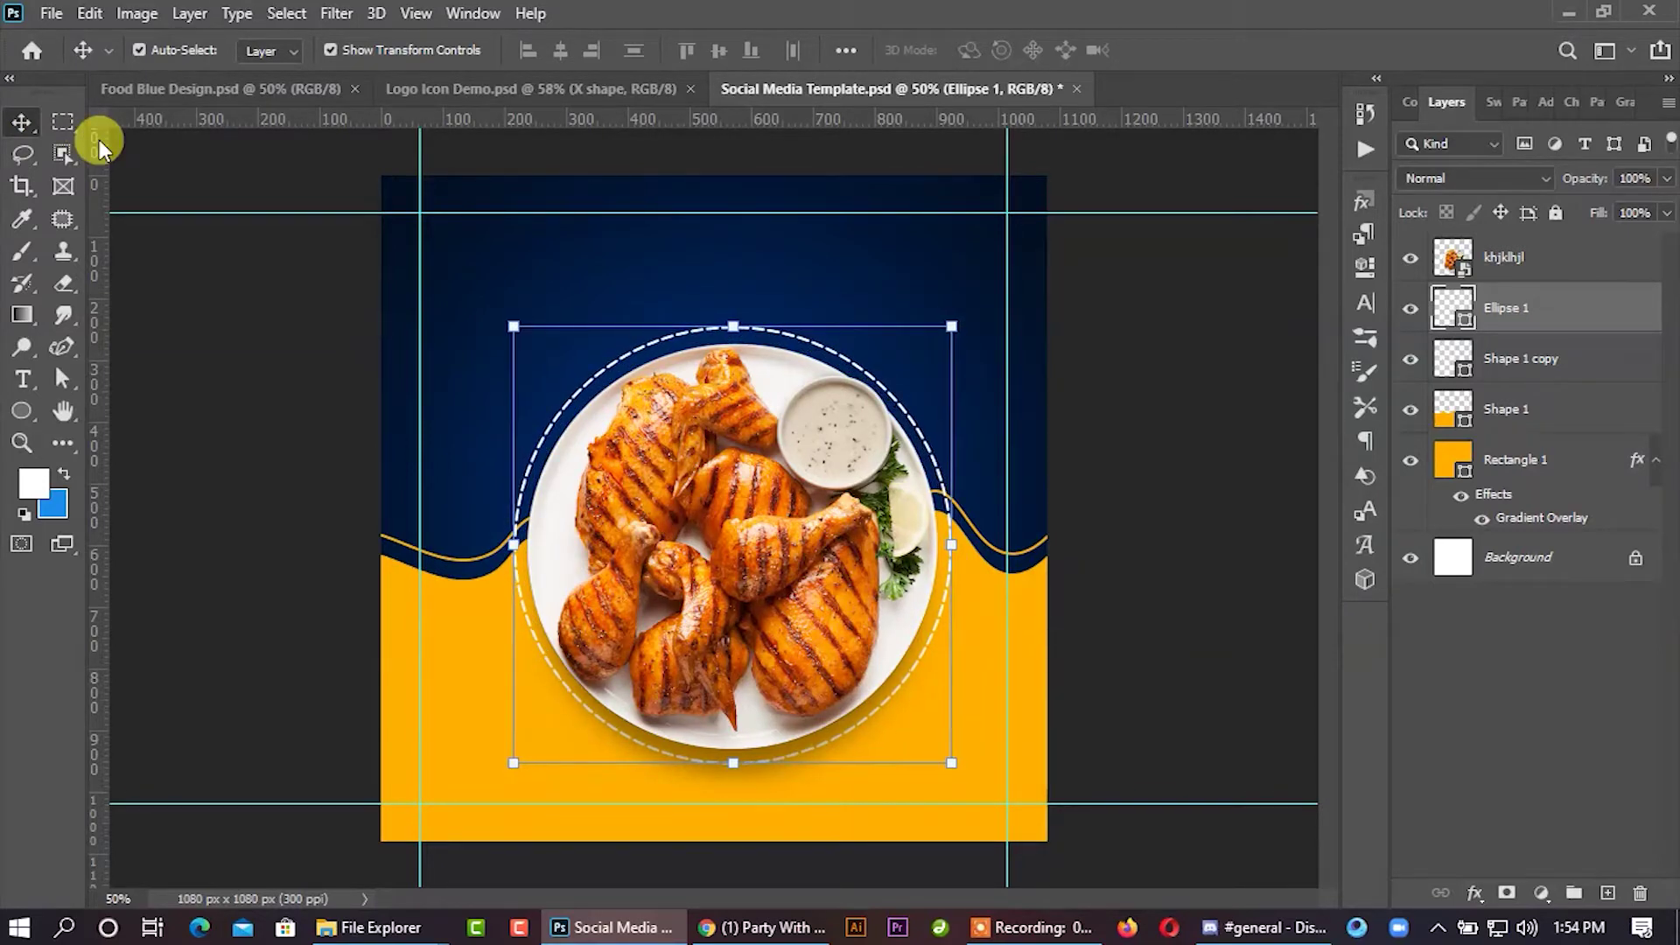
{"action": "key", "text": "Down"}
{"action": "key", "text": "Down"}
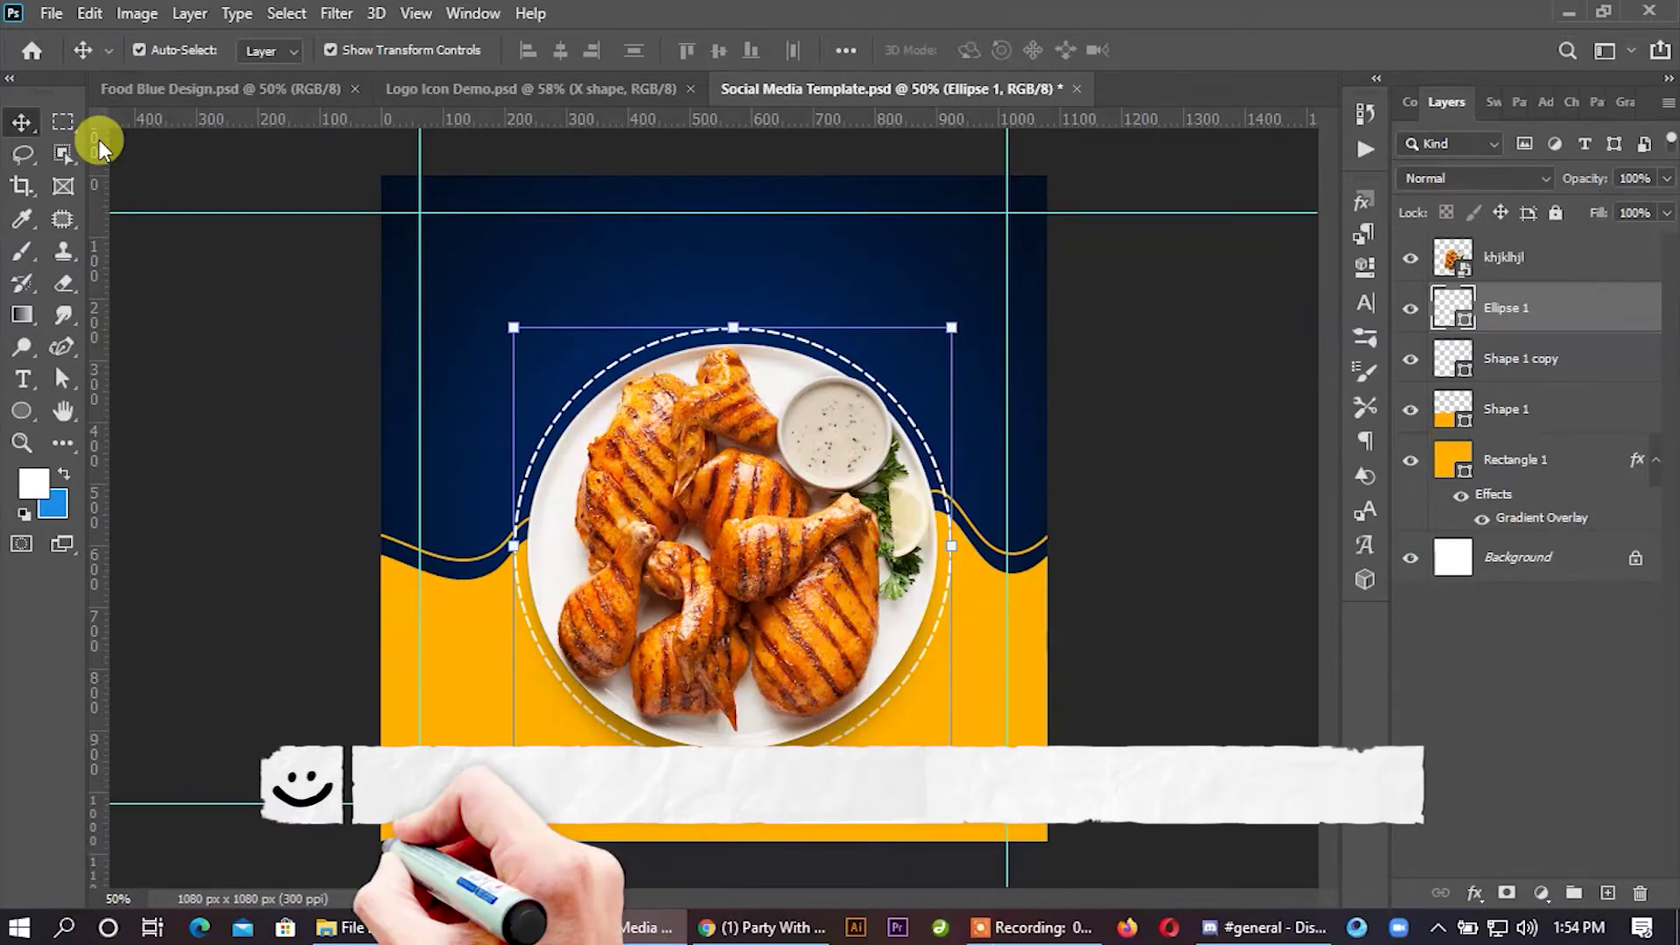
{"action": "left_click", "coordinate": [140, 50]}
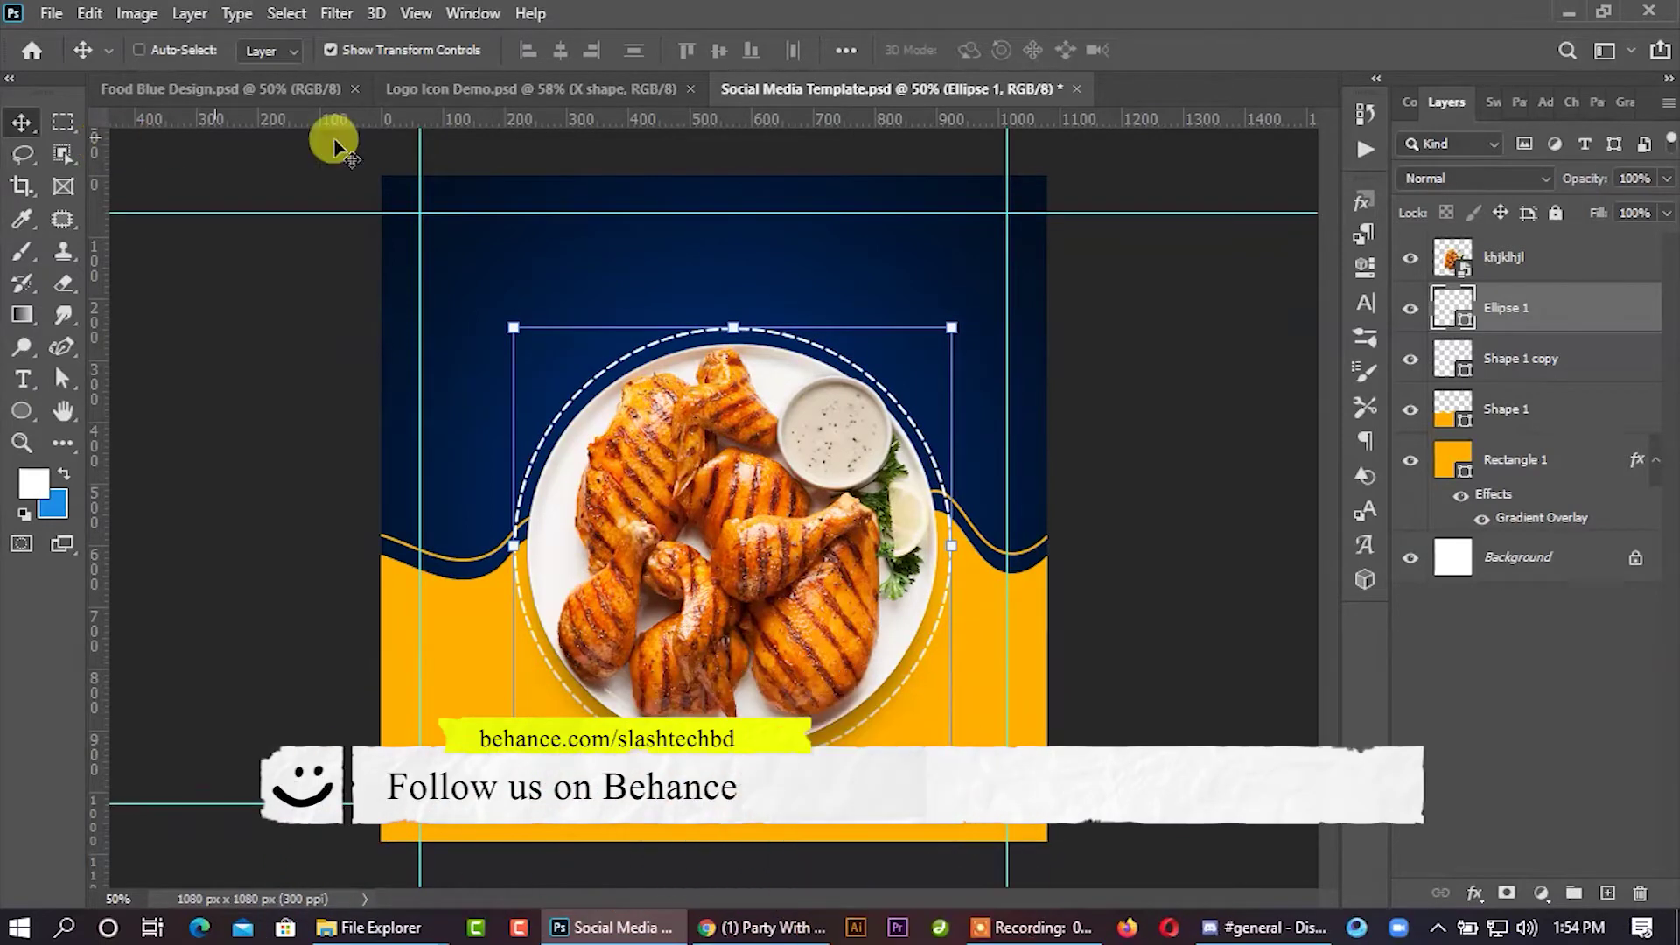
{"action": "left_click_drag", "start_coordinate": [1503, 318], "coordinate": [1488, 427]}
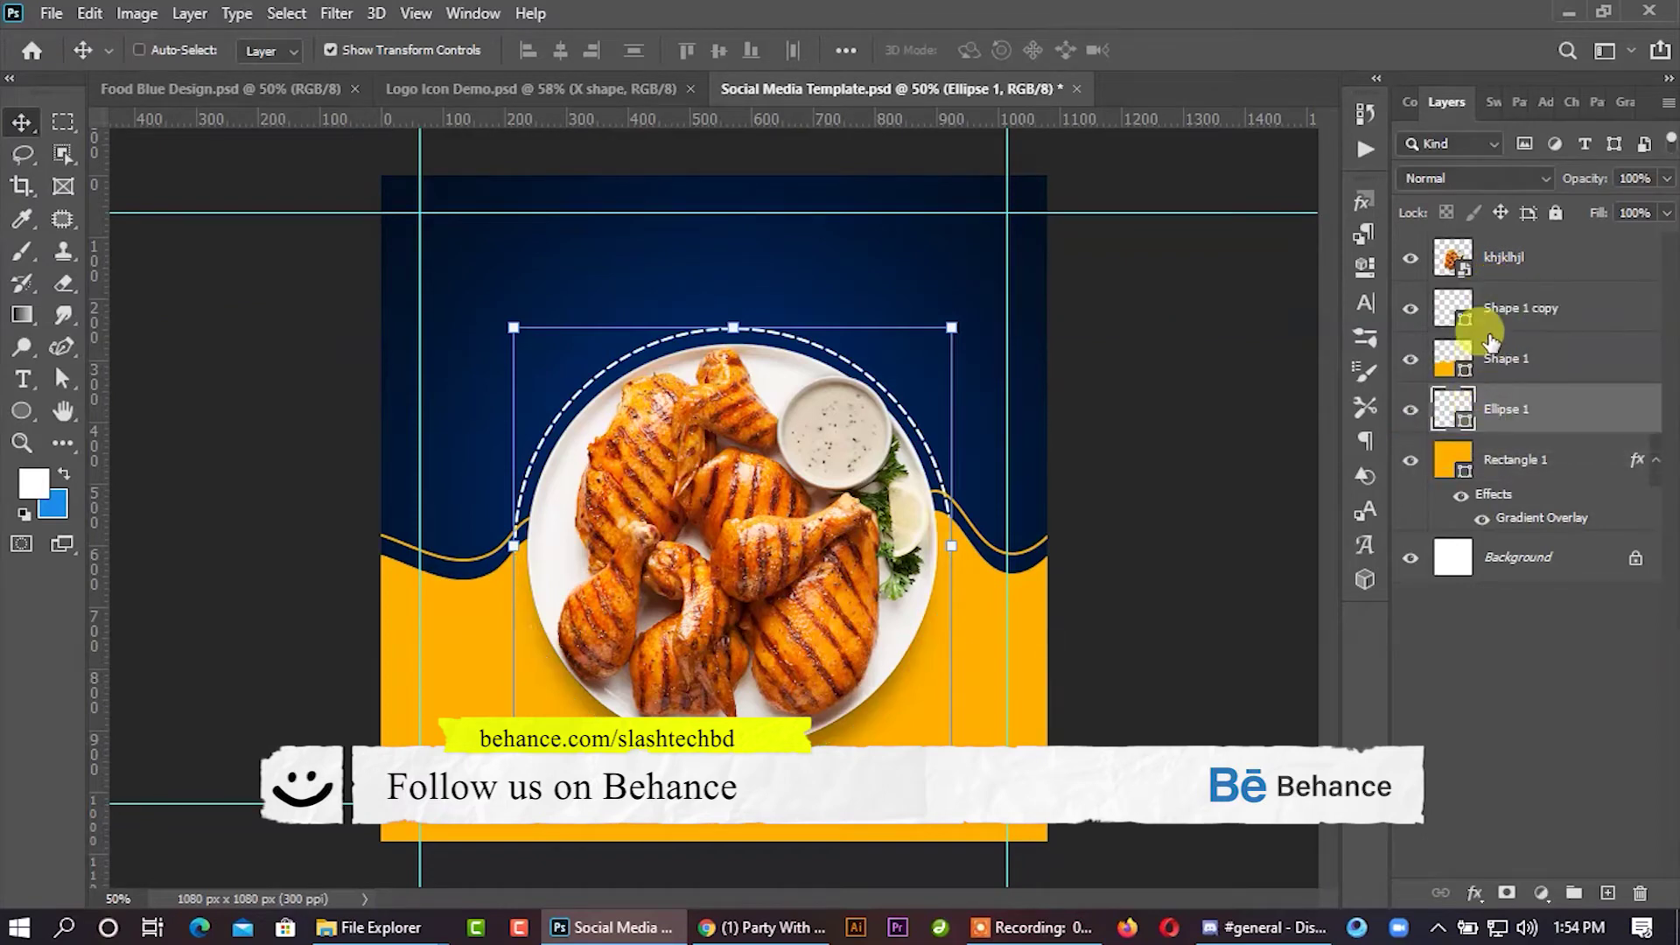
Step: Move the chicken plate and dashed circle together slightly left and down toward the canvas's horizontal centre
{"action": "left_click", "coordinate": [1487, 258], "text": "ctrl"}
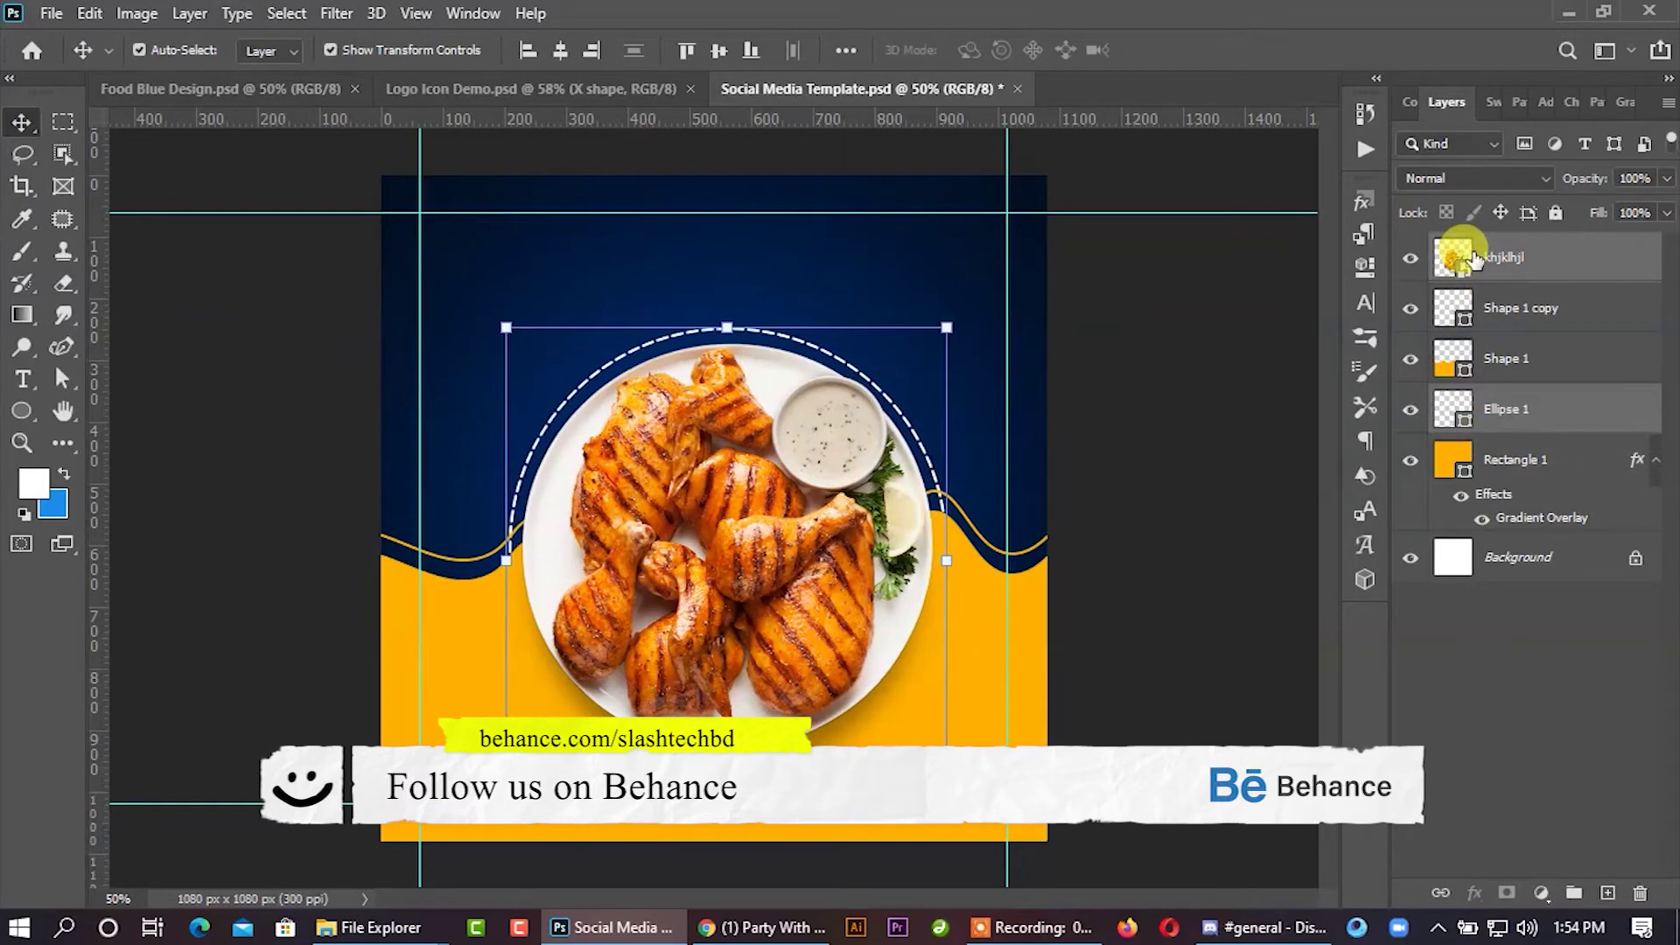
{"action": "key", "text": "Left"}
{"action": "key", "text": "Left"}
{"action": "key", "text": "Left"}
{"action": "key", "text": "Left"}
{"action": "key", "text": "Left"}
{"action": "key", "text": "Left"}
{"action": "key", "text": "Left"}
{"action": "key", "text": "Left"}
{"action": "key", "text": "Down"}
{"action": "key", "text": "Down"}
{"action": "key", "text": "Down"}
{"action": "key", "text": "Down"}
{"action": "key", "text": "Down"}
{"action": "key", "text": "Down"}
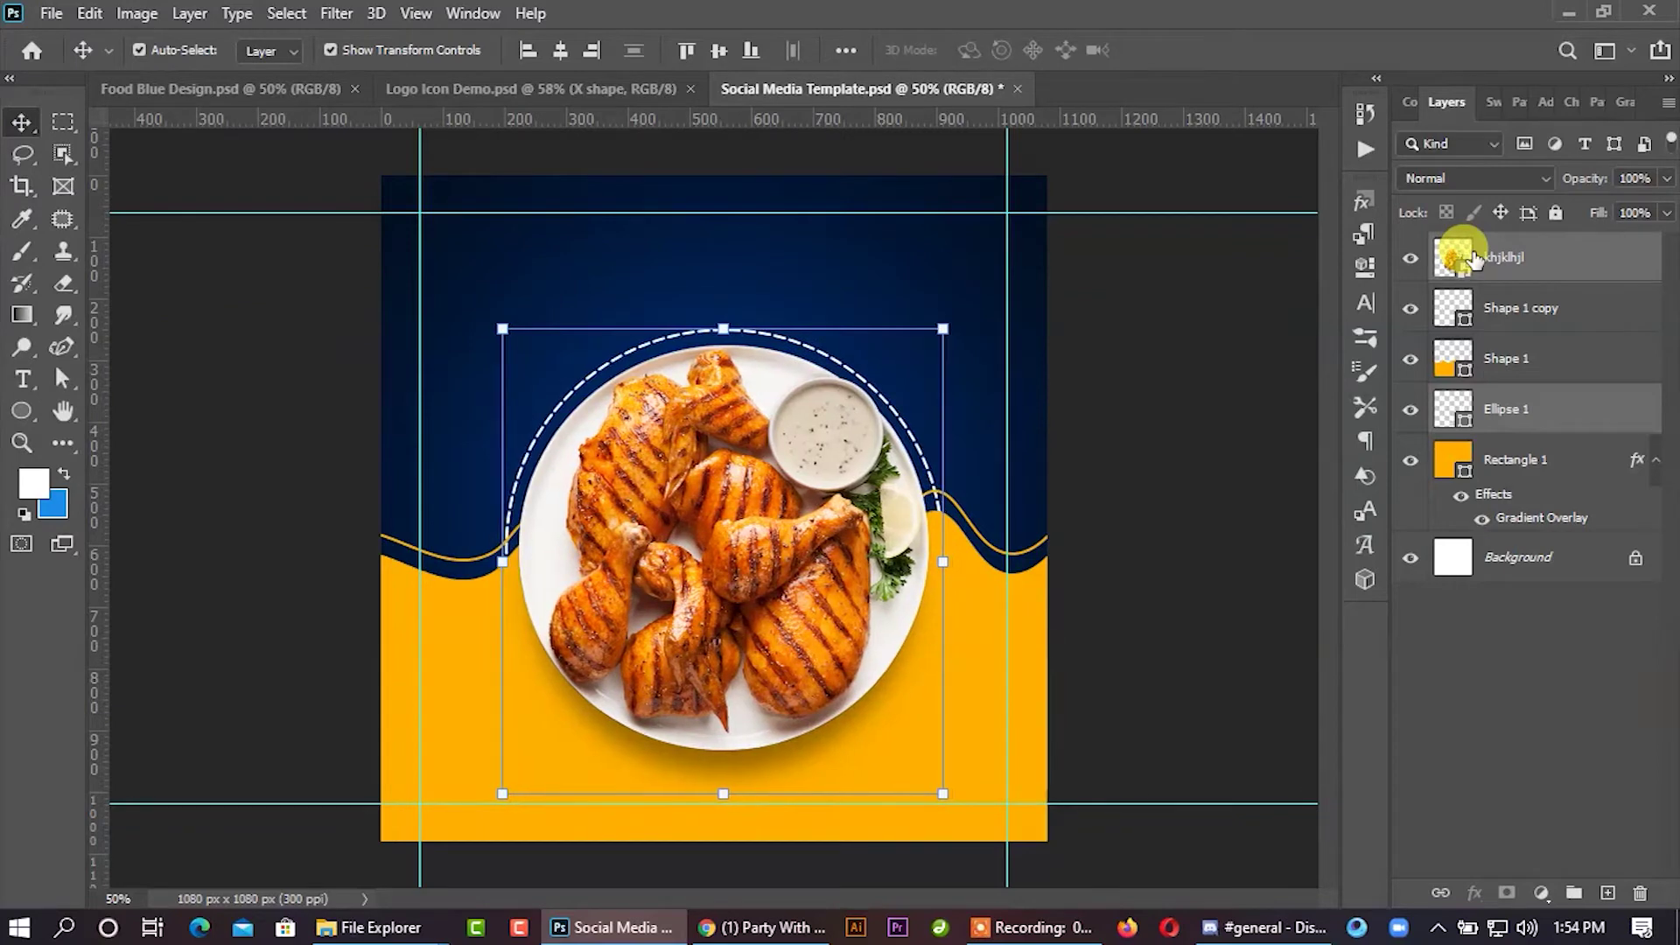
{"action": "key", "text": "Down"}
{"action": "key", "text": "Down"}
{"action": "key", "text": "Down"}
{"action": "key", "text": "Down"}
{"action": "key", "text": "Down"}
{"action": "key", "text": "Down"}
{"action": "key", "text": "Down"}
{"action": "key", "text": "Down"}
{"action": "key", "text": "Down"}
{"action": "key", "text": "Down"}
{"action": "key", "text": "Down"}
{"action": "key", "text": "Down"}
{"action": "key", "text": "Down"}
{"action": "key", "text": "Down"}
{"action": "key", "text": "Down"}
{"action": "key", "text": "Down"}
{"action": "key", "text": "Down"}
{"action": "key", "text": "Down"}
{"action": "key", "text": "Down"}
{"action": "key", "text": "Down"}
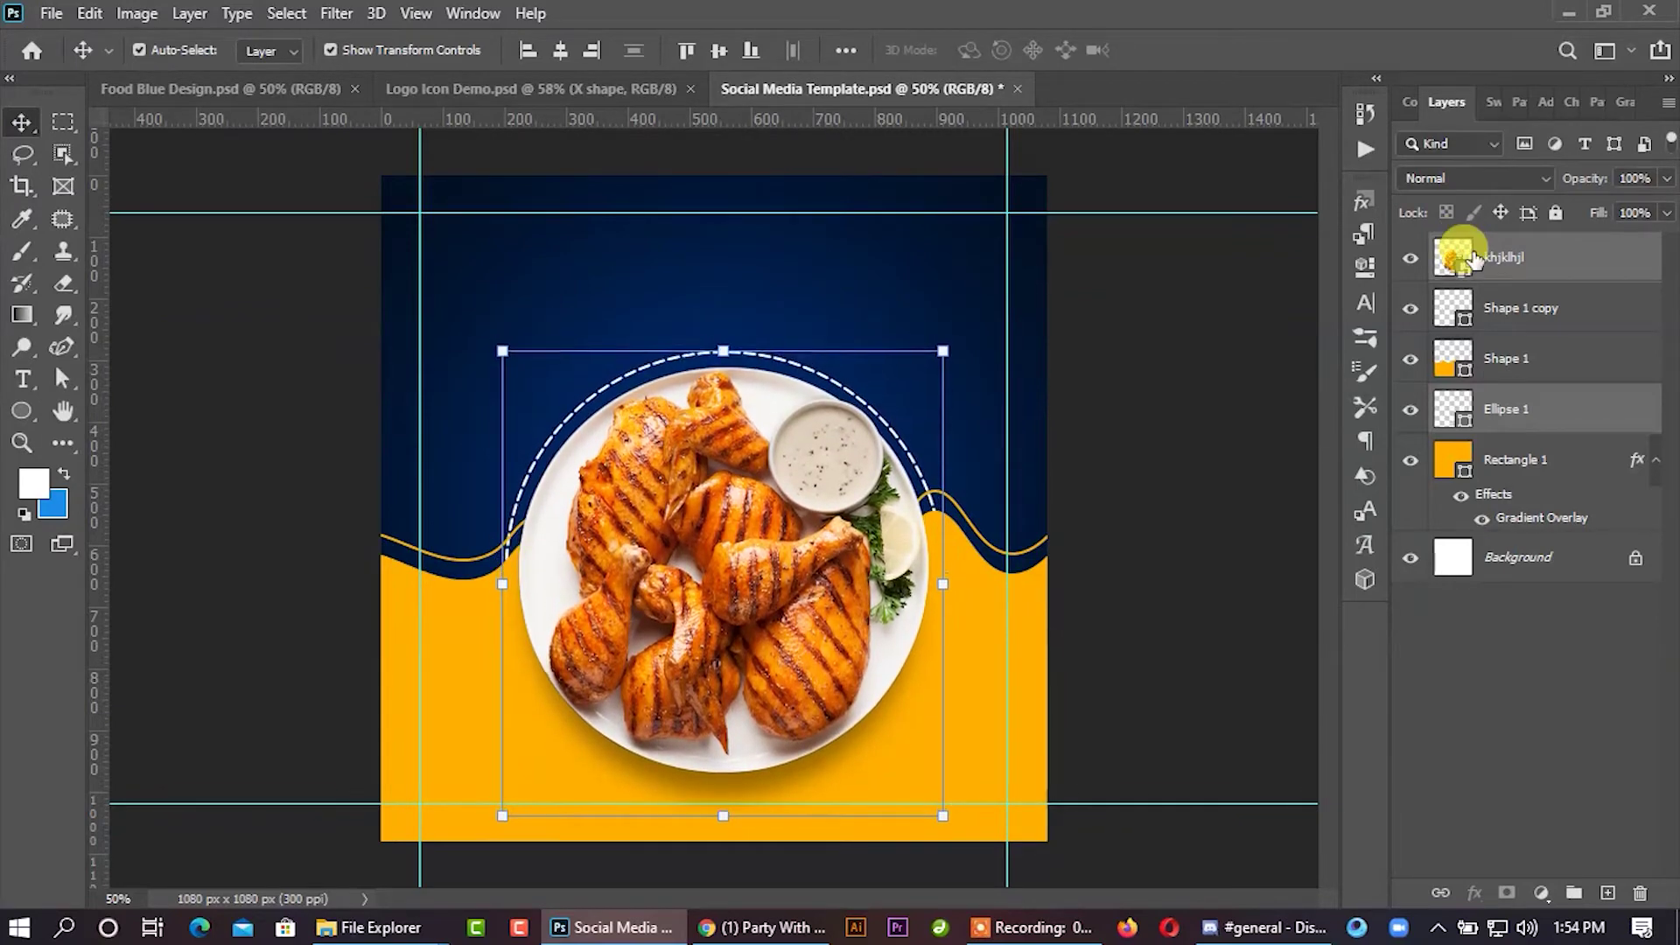
Step: Move the orange wave and its outline down together behind the plate
{"action": "left_click", "coordinate": [1507, 359]}
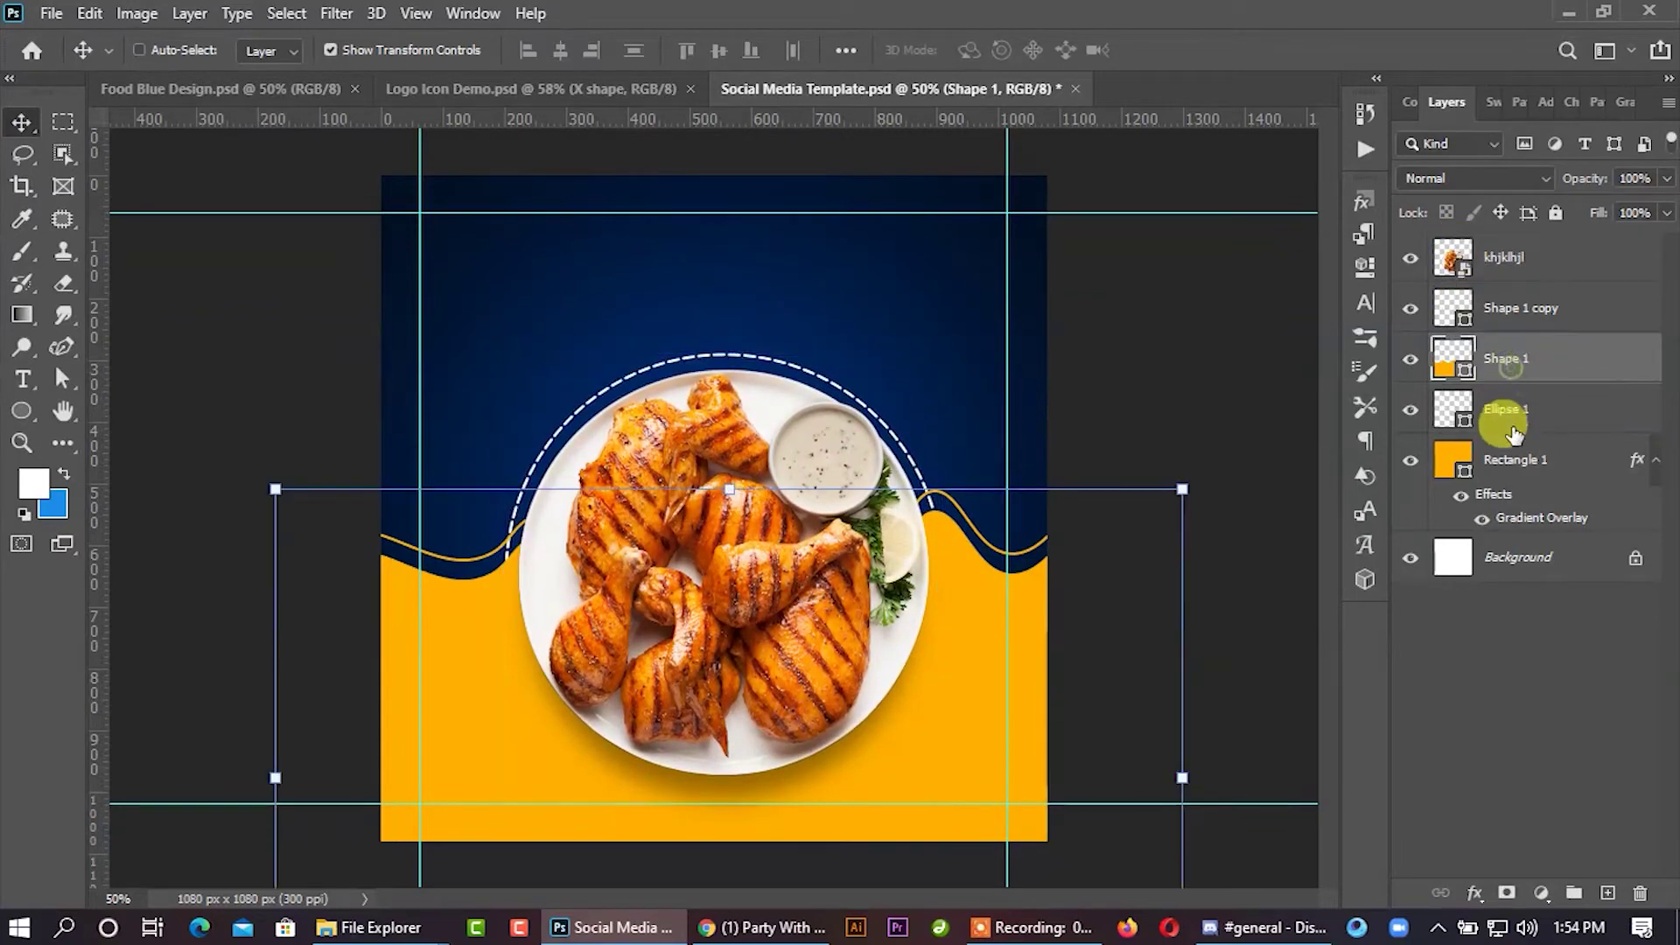
{"action": "left_click", "coordinate": [1505, 320], "text": "shift"}
{"action": "key", "text": "Down"}
{"action": "key", "text": "Down"}
{"action": "key", "text": "Down"}
{"action": "key", "text": "Down"}
{"action": "key", "text": "Down"}
{"action": "key", "text": "Down"}
{"action": "key", "text": "Down"}
{"action": "key", "text": "Down"}
{"action": "key", "text": "Down"}
{"action": "key", "text": "Down"}
{"action": "key", "text": "Down"}
{"action": "key", "text": "Down"}
{"action": "key", "text": "Down"}
{"action": "key", "text": "Down"}
{"action": "key", "text": "Down"}
{"action": "key", "text": "Down"}
{"action": "key", "text": "Down"}
{"action": "key", "text": "Down"}
{"action": "key", "text": "Down"}
{"action": "key", "text": "Down"}
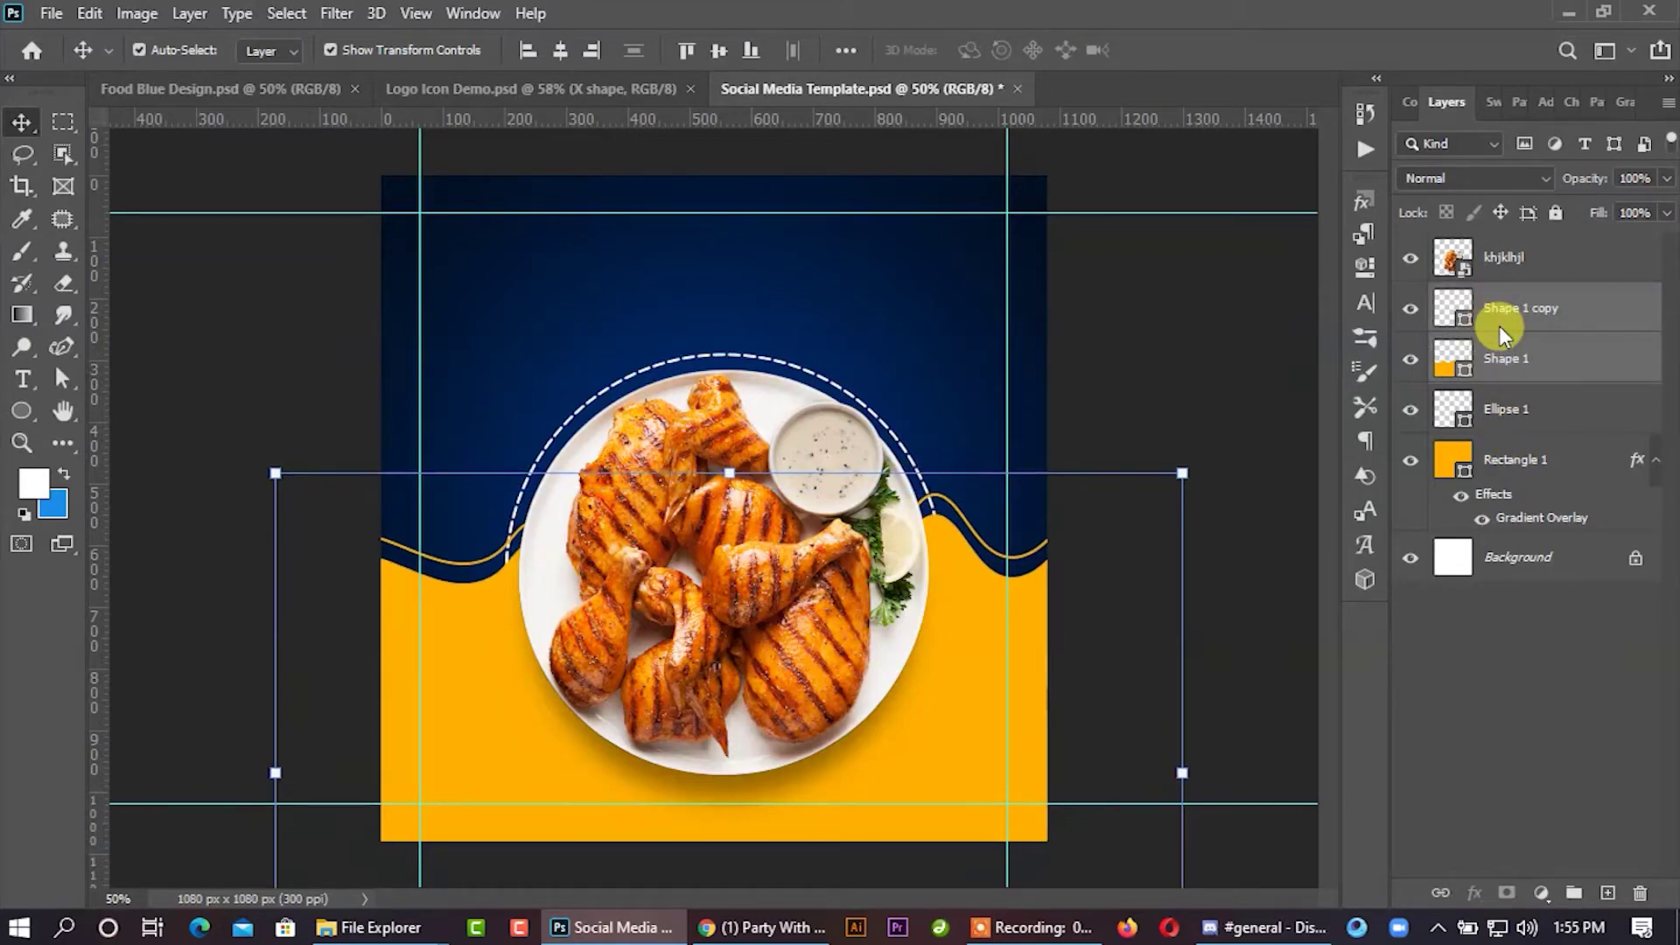
{"action": "key", "text": "Down"}
{"action": "key", "text": "Down"}
{"action": "key", "text": "Down"}
{"action": "key", "text": "Down"}
{"action": "key", "text": "Down"}
{"action": "key", "text": "Down"}
{"action": "key", "text": "Down"}
{"action": "key", "text": "Down"}
{"action": "key", "text": "Down"}
{"action": "key", "text": "Down"}
{"action": "key", "text": "Down"}
{"action": "key", "text": "Down"}
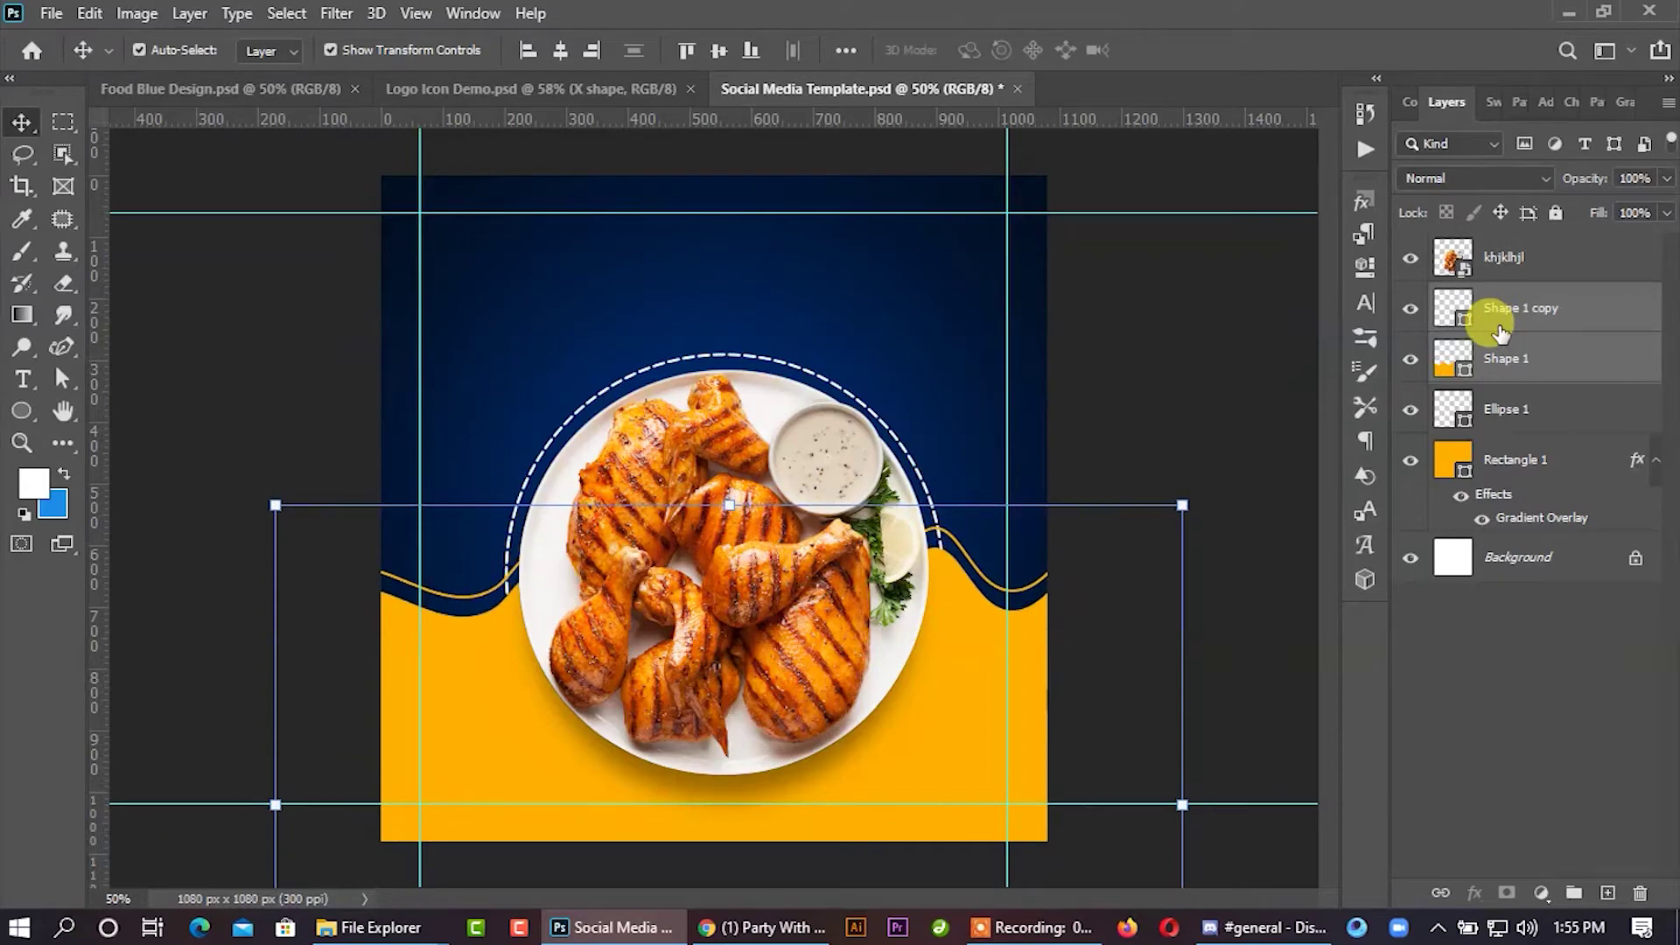
Step: Nudge the chicken plate and dashed circle slightly further down over the wave
{"action": "left_click", "coordinate": [1505, 299]}
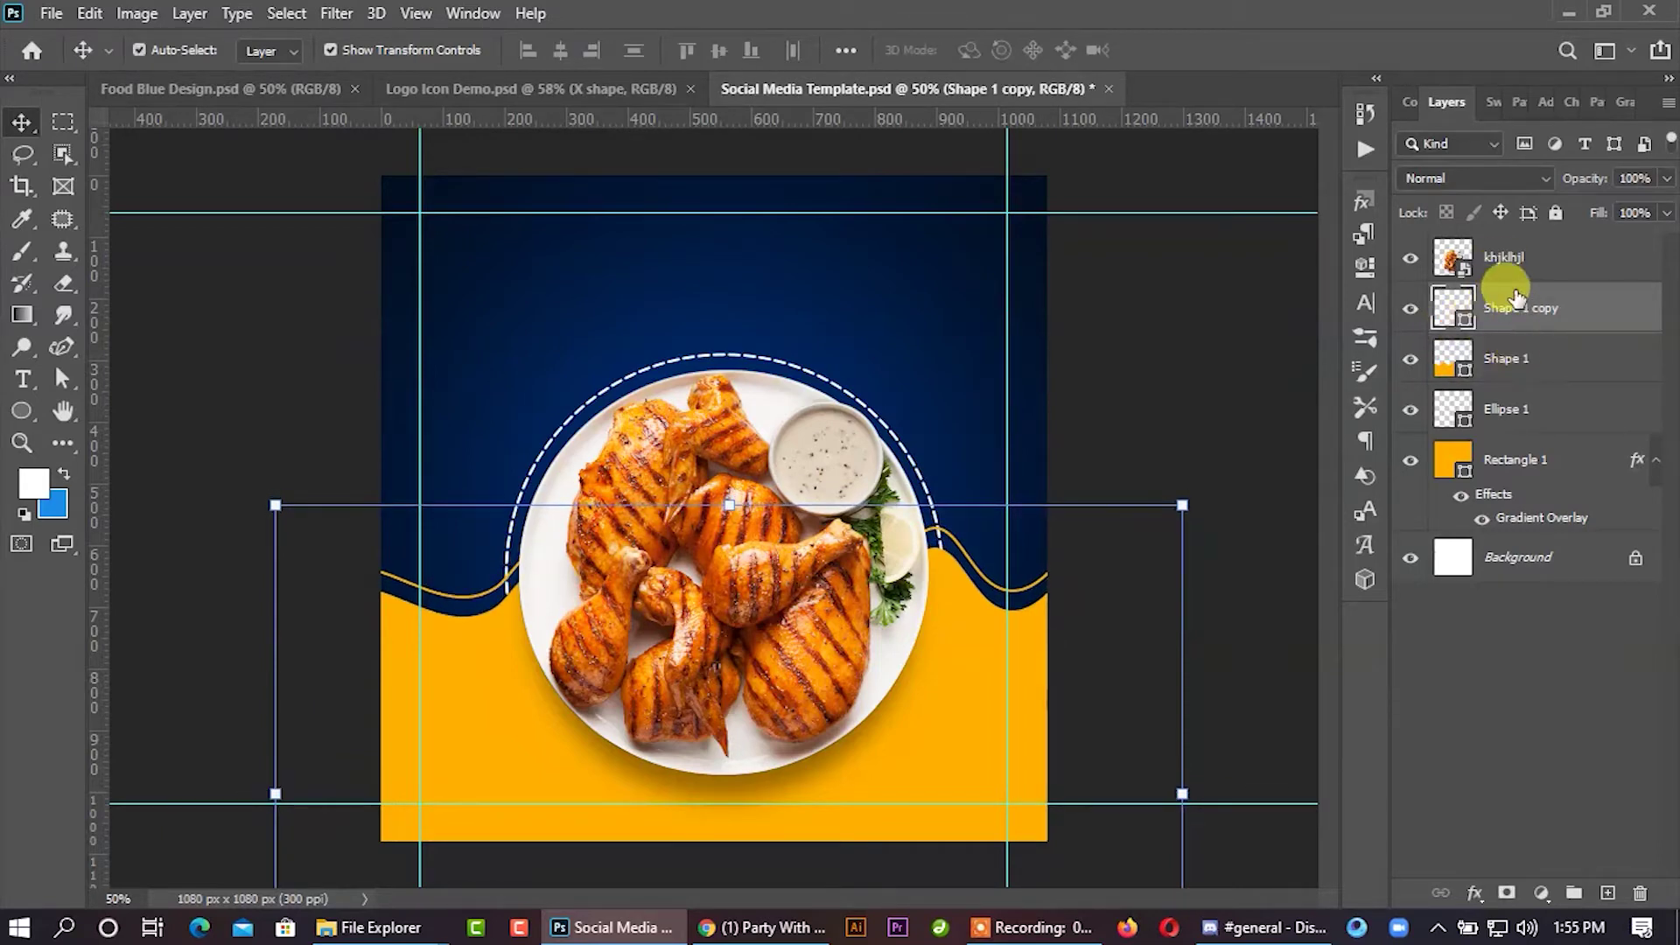
{"action": "left_click", "coordinate": [1502, 271]}
{"action": "left_click", "coordinate": [1505, 413], "text": "ctrl"}
{"action": "key", "text": "Down"}
{"action": "key", "text": "Down"}
{"action": "key", "text": "Down"}
{"action": "key", "text": "Down"}
{"action": "key", "text": "Down"}
{"action": "key", "text": "Down"}
{"action": "key", "text": "Down"}
{"action": "key", "text": "Down"}
{"action": "key", "text": "Down"}
{"action": "key", "text": "Down"}
{"action": "key", "text": "Down"}
{"action": "key", "text": "Down"}
{"action": "key", "text": "Up"}
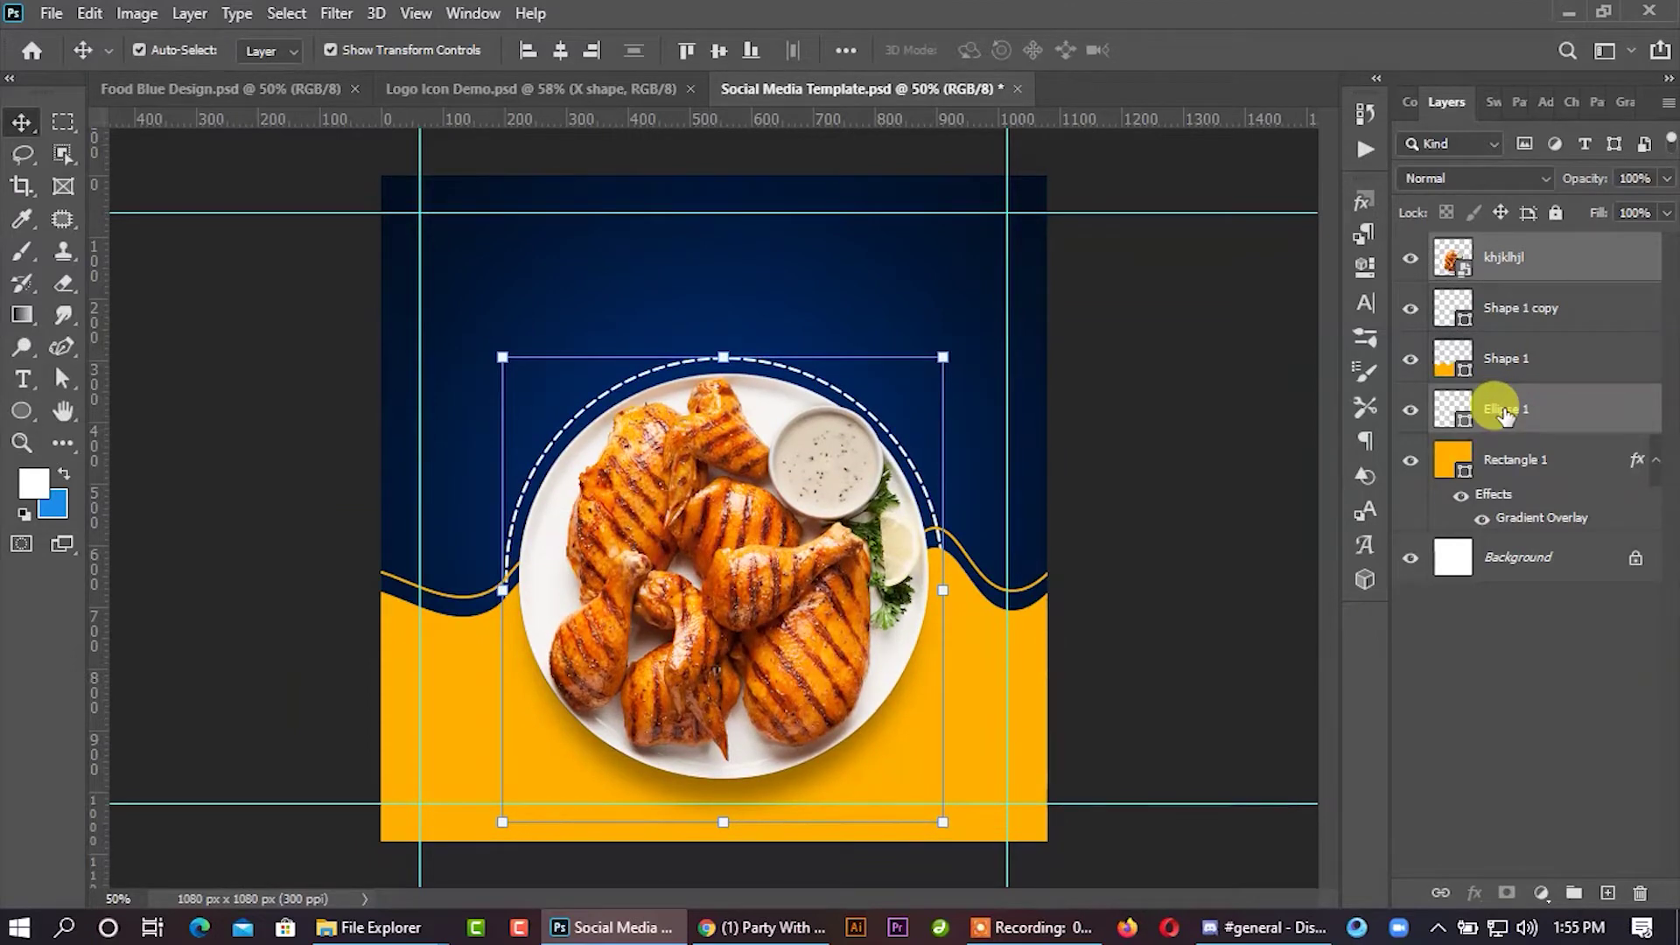
Step: Scale the chicken plate and dashed circle together down to about 93.33% around their centre
{"action": "left_click_drag", "start_coordinate": [952, 358], "coordinate": [950, 387]}
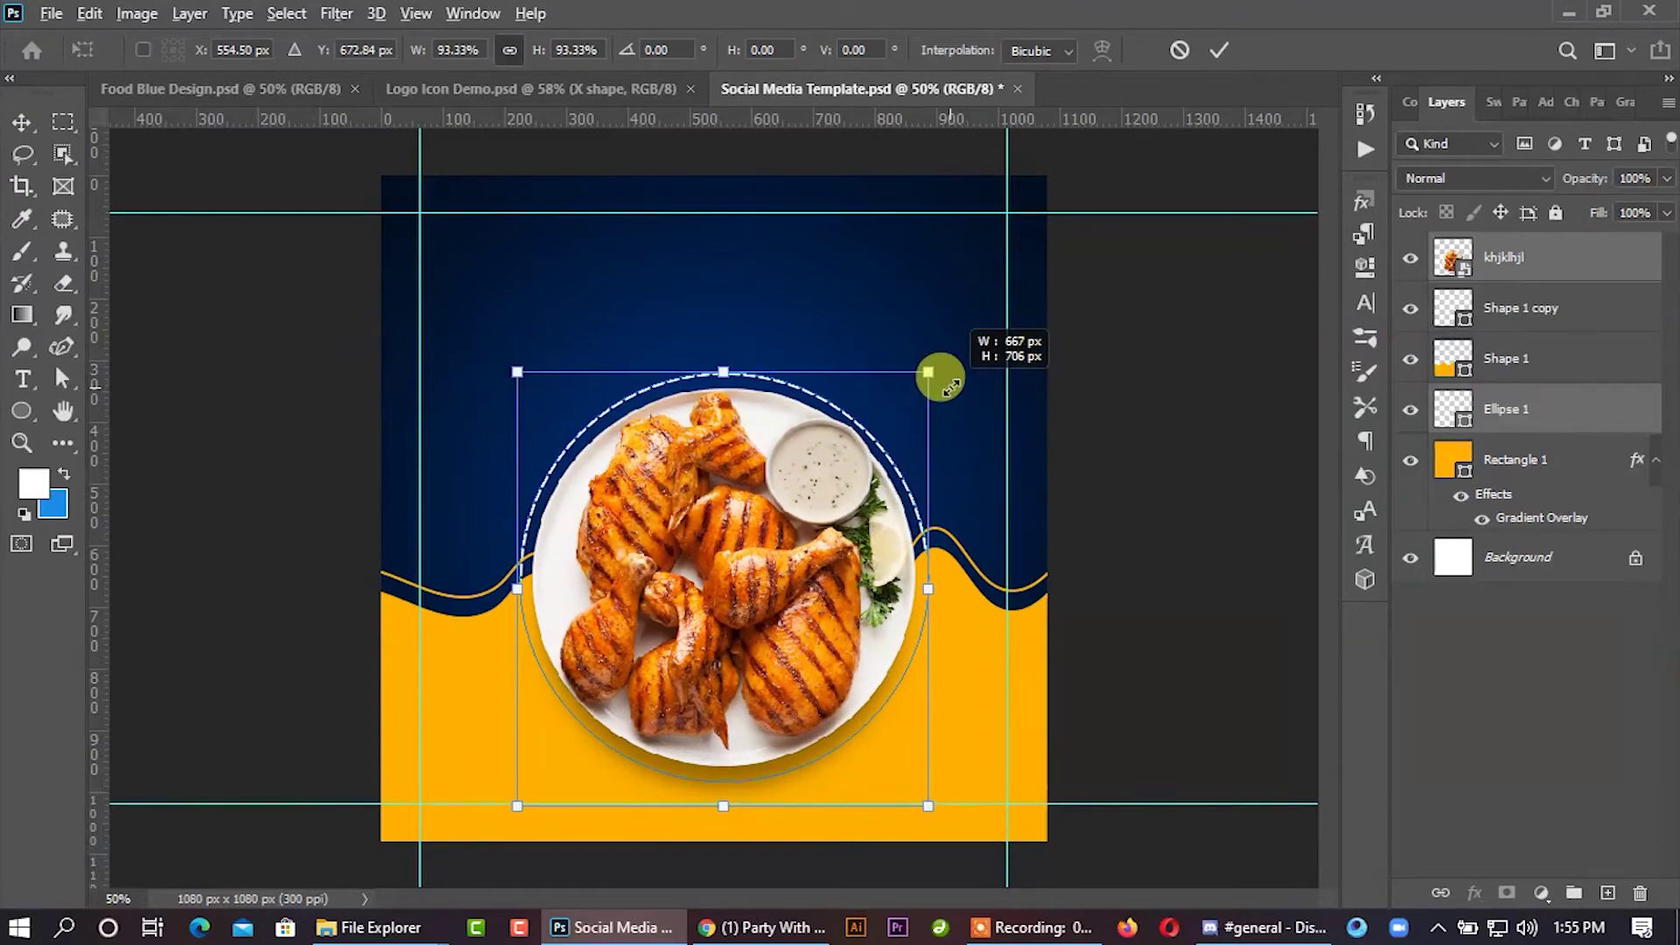
{"action": "left_click", "coordinate": [1218, 54]}
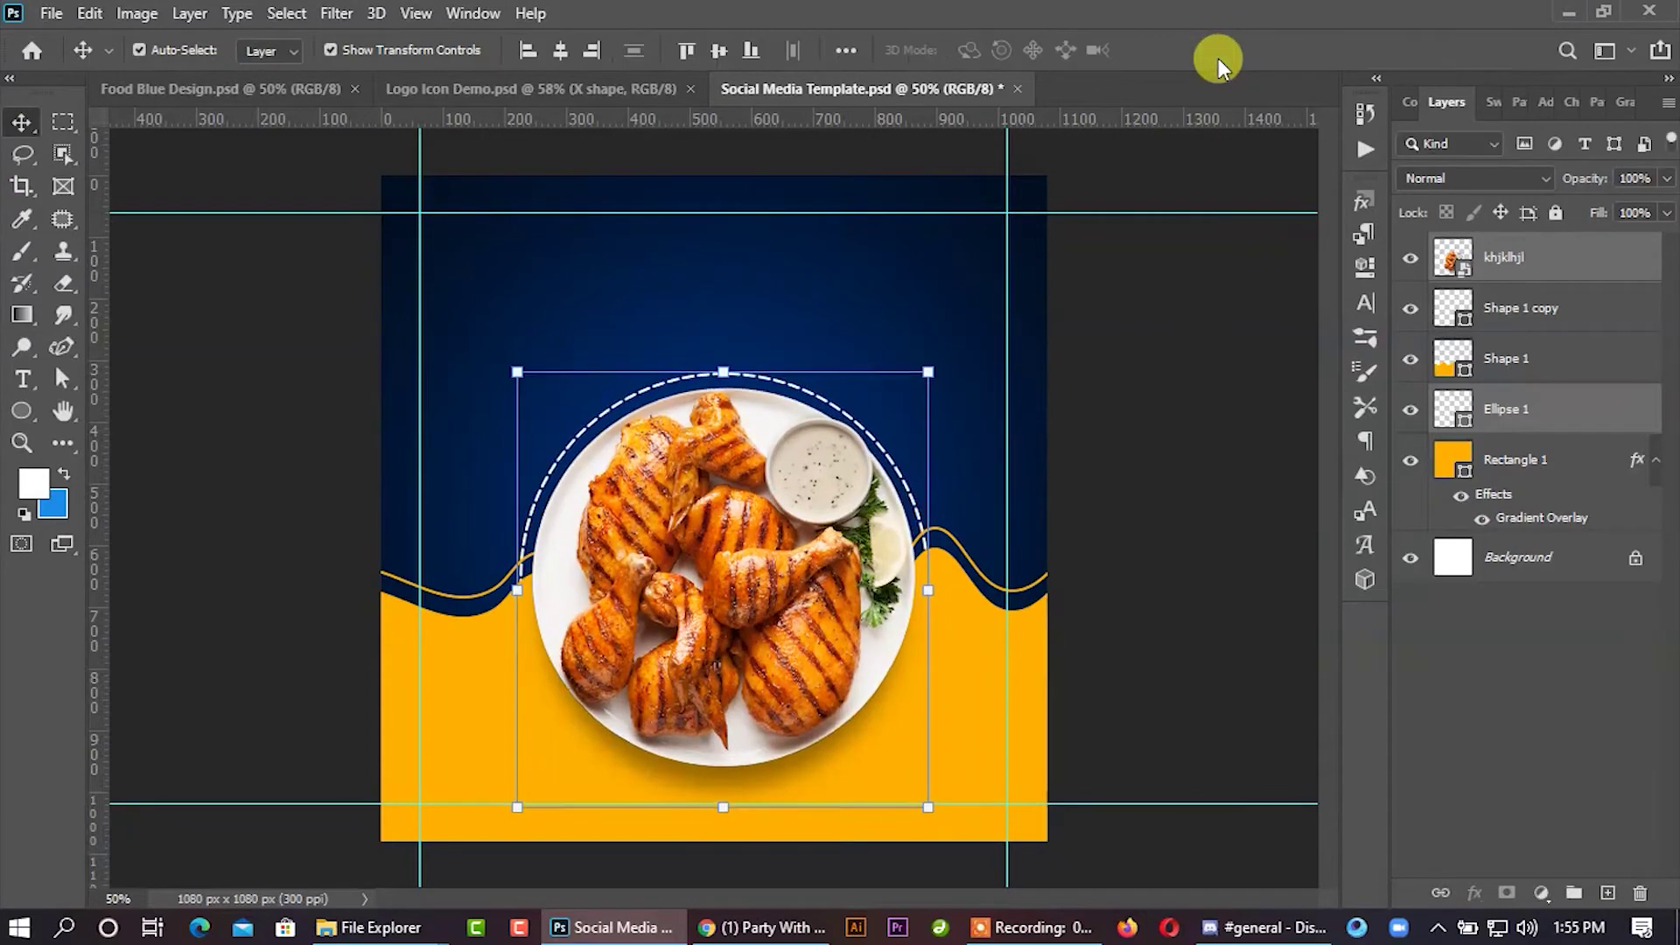
{"action": "left_click", "coordinate": [1101, 347]}
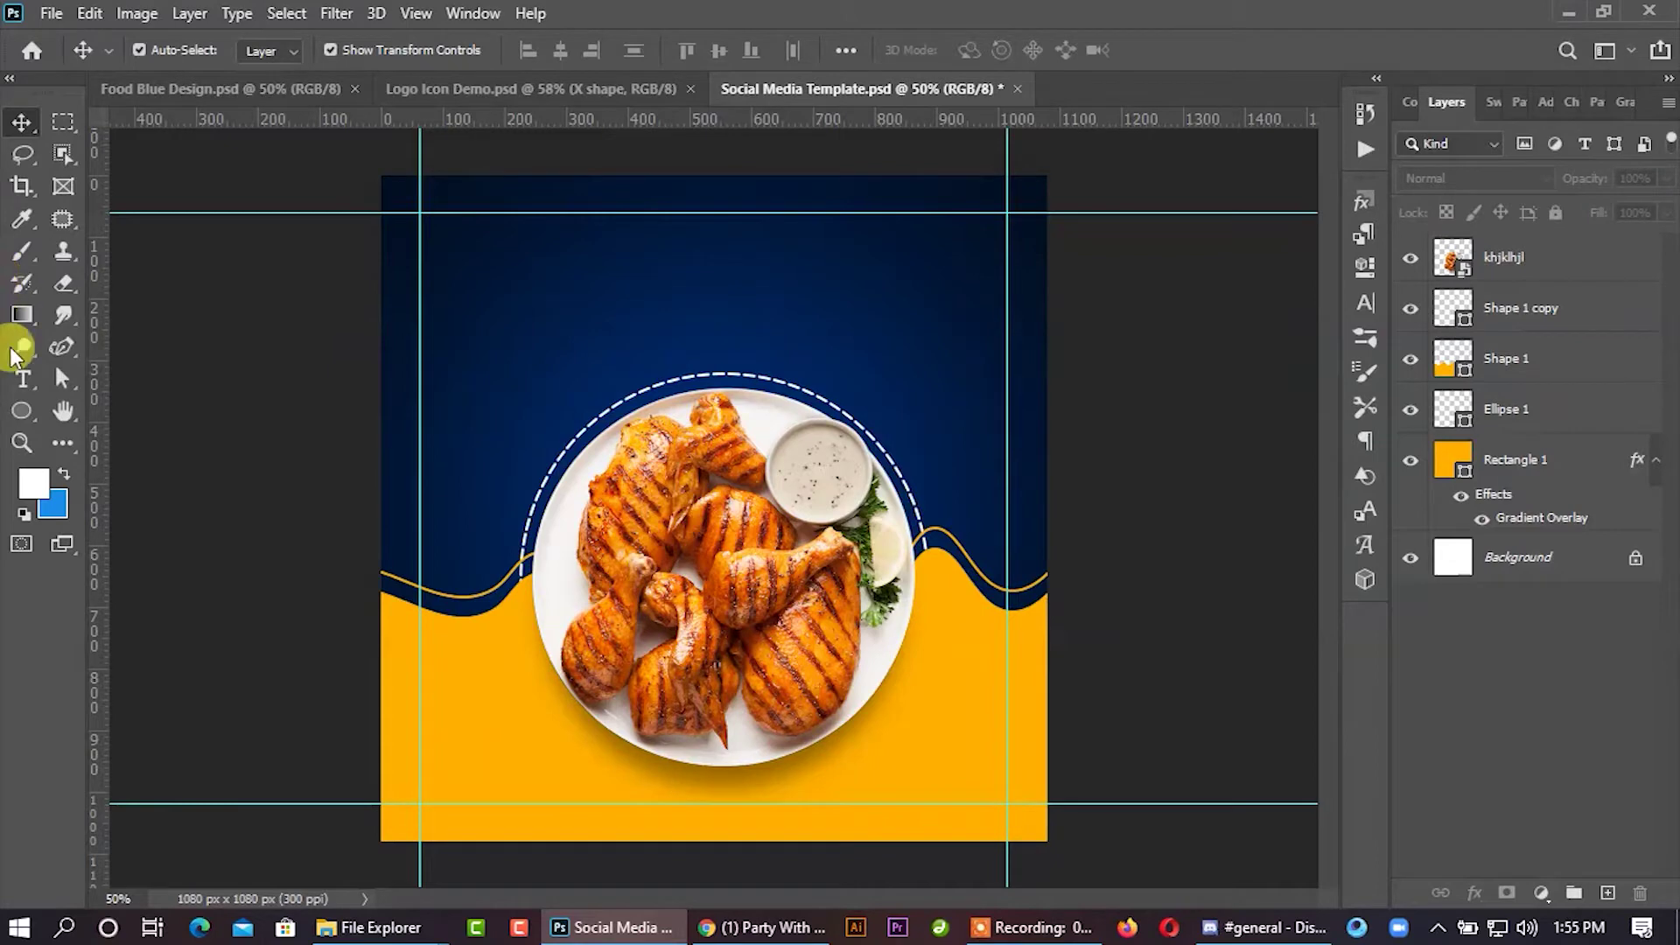
Step: Stamp halftone dots in orange ffb000 at the canvas's upper-left corner on a new layer, using the 400 px brush
{"action": "left_click", "coordinate": [22, 252]}
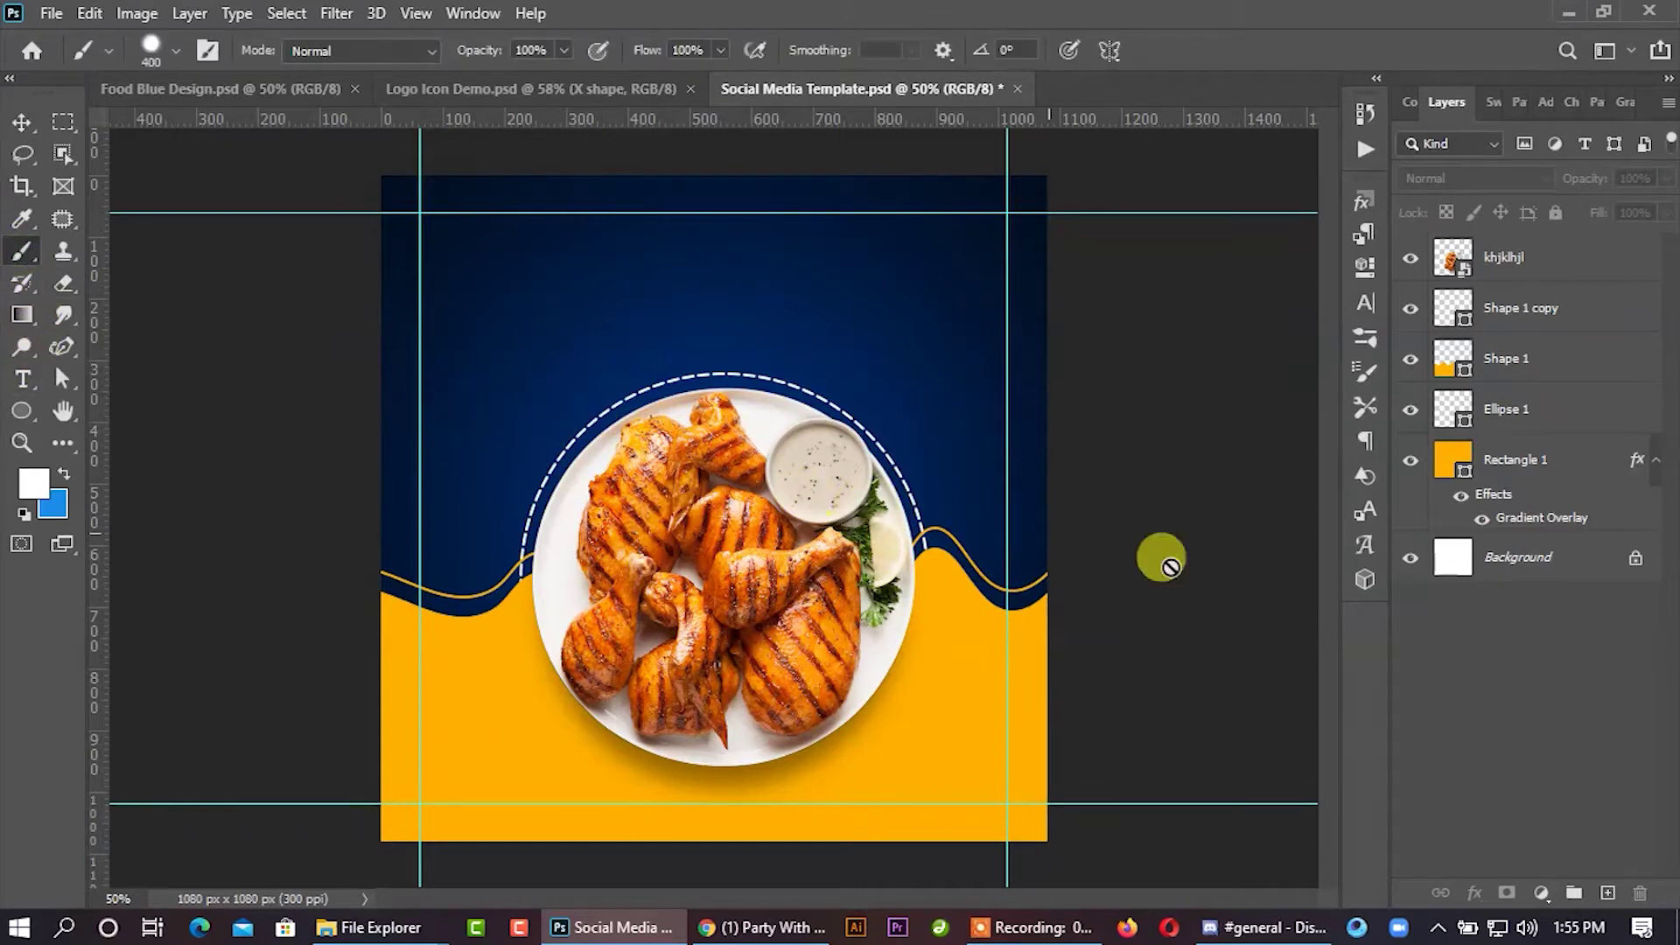
{"action": "left_click", "coordinate": [1609, 893]}
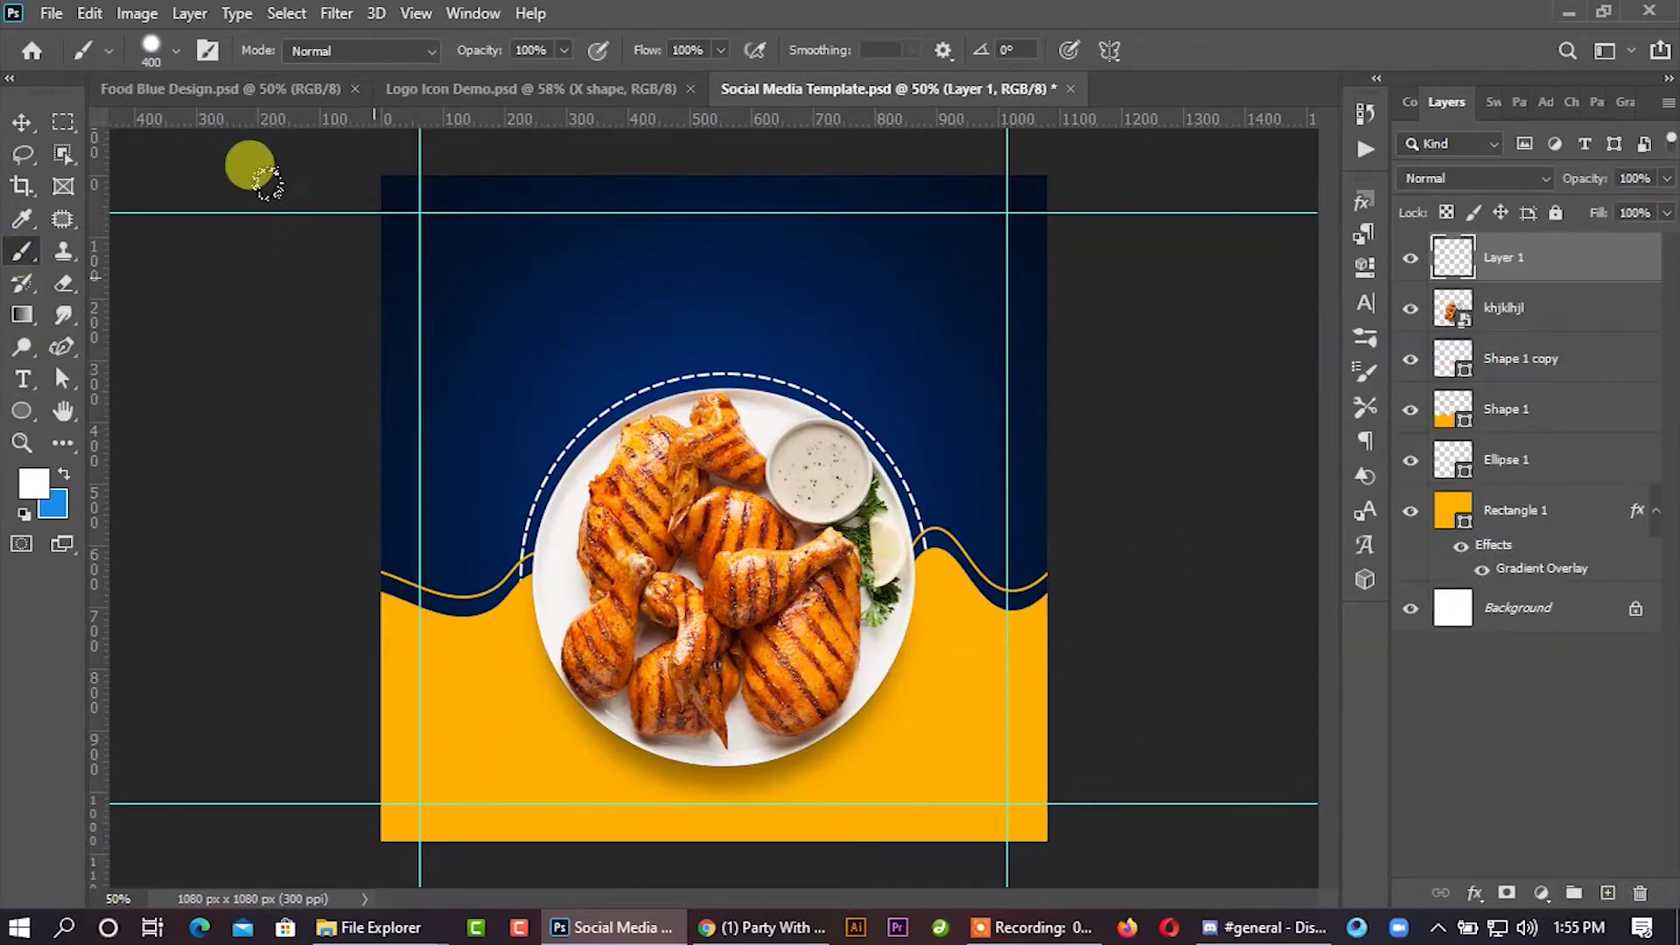
{"action": "left_click", "coordinate": [35, 482]}
{"action": "left_click", "coordinate": [473, 660]}
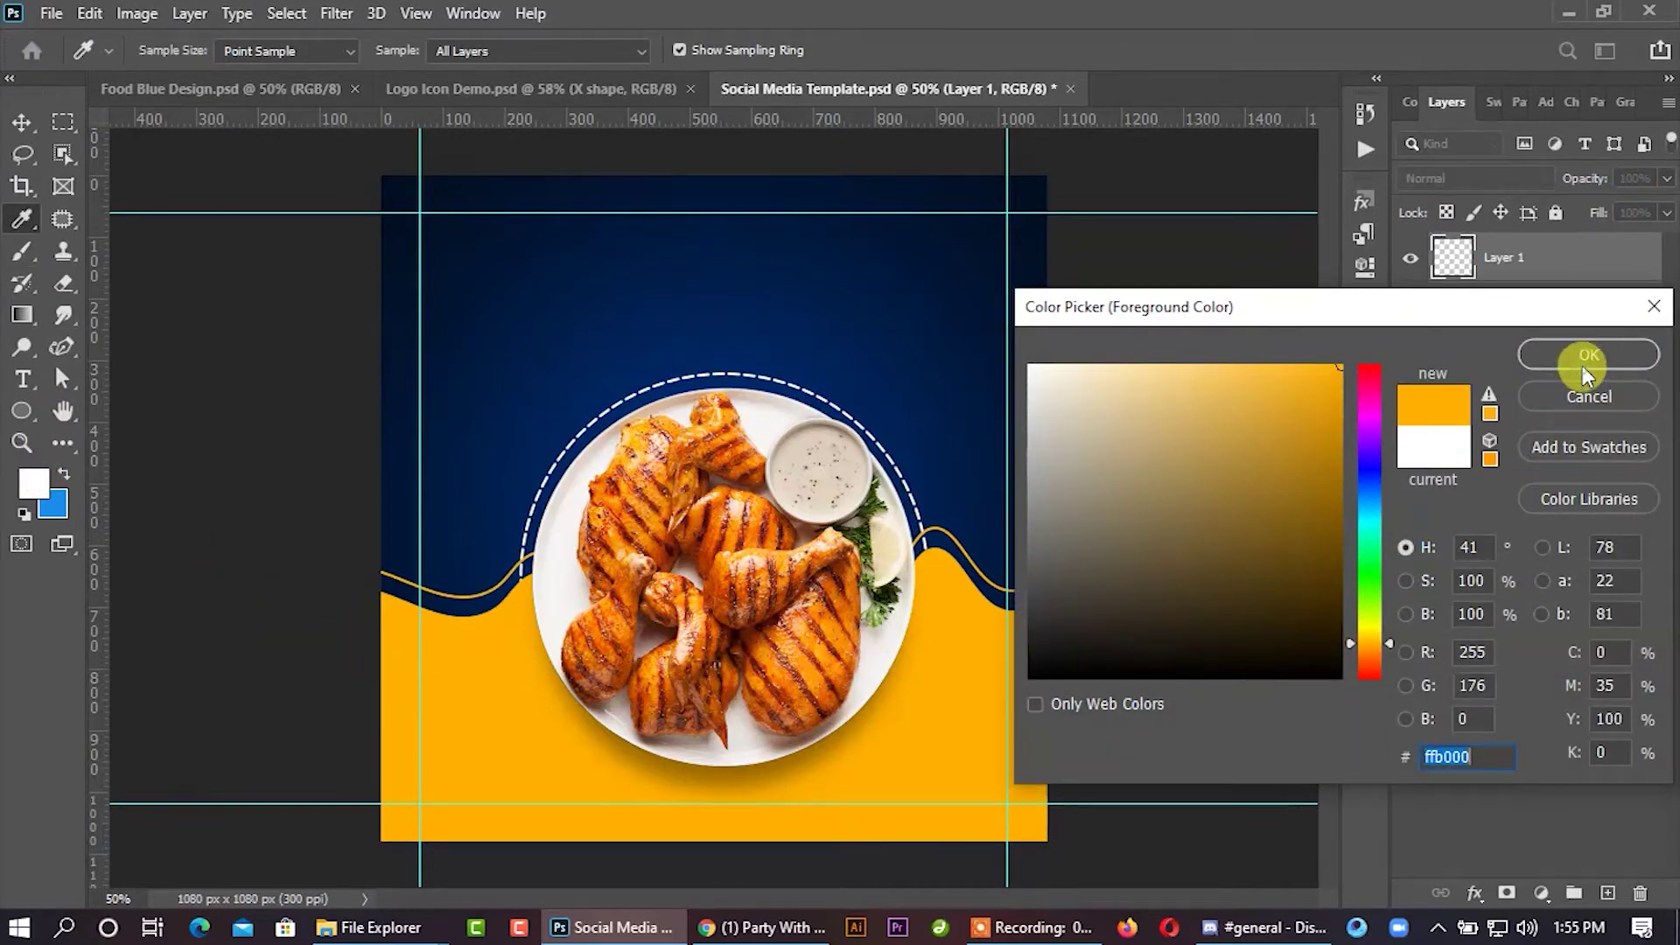
{"action": "left_click", "coordinate": [1582, 366]}
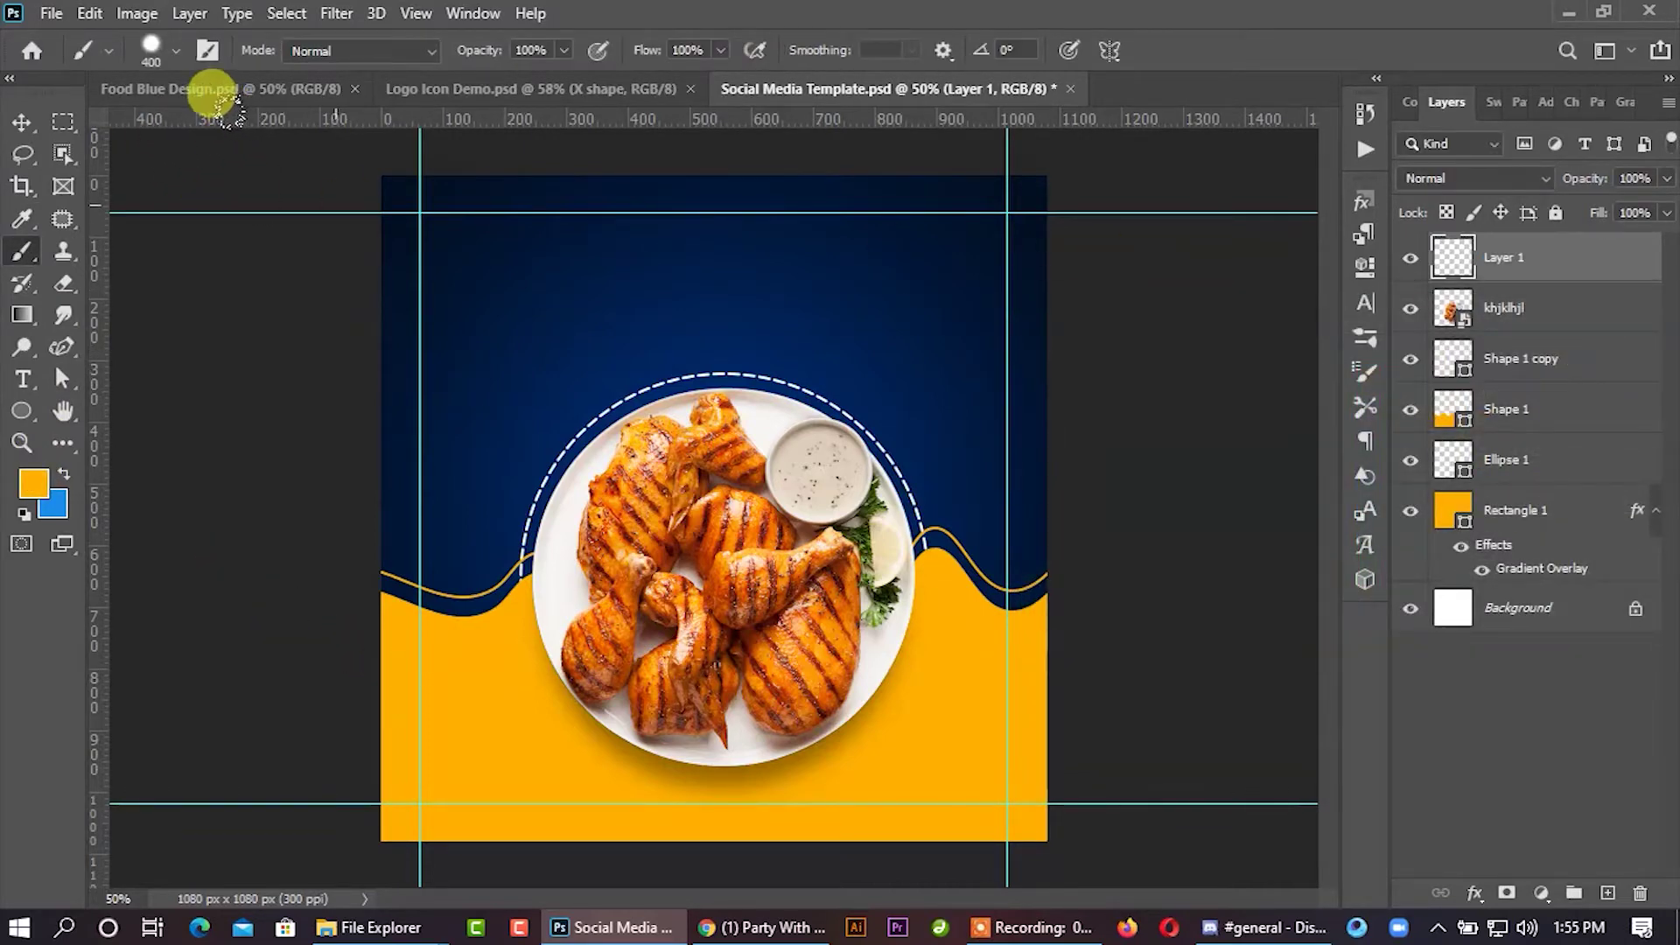
{"action": "left_click", "coordinate": [359, 214]}
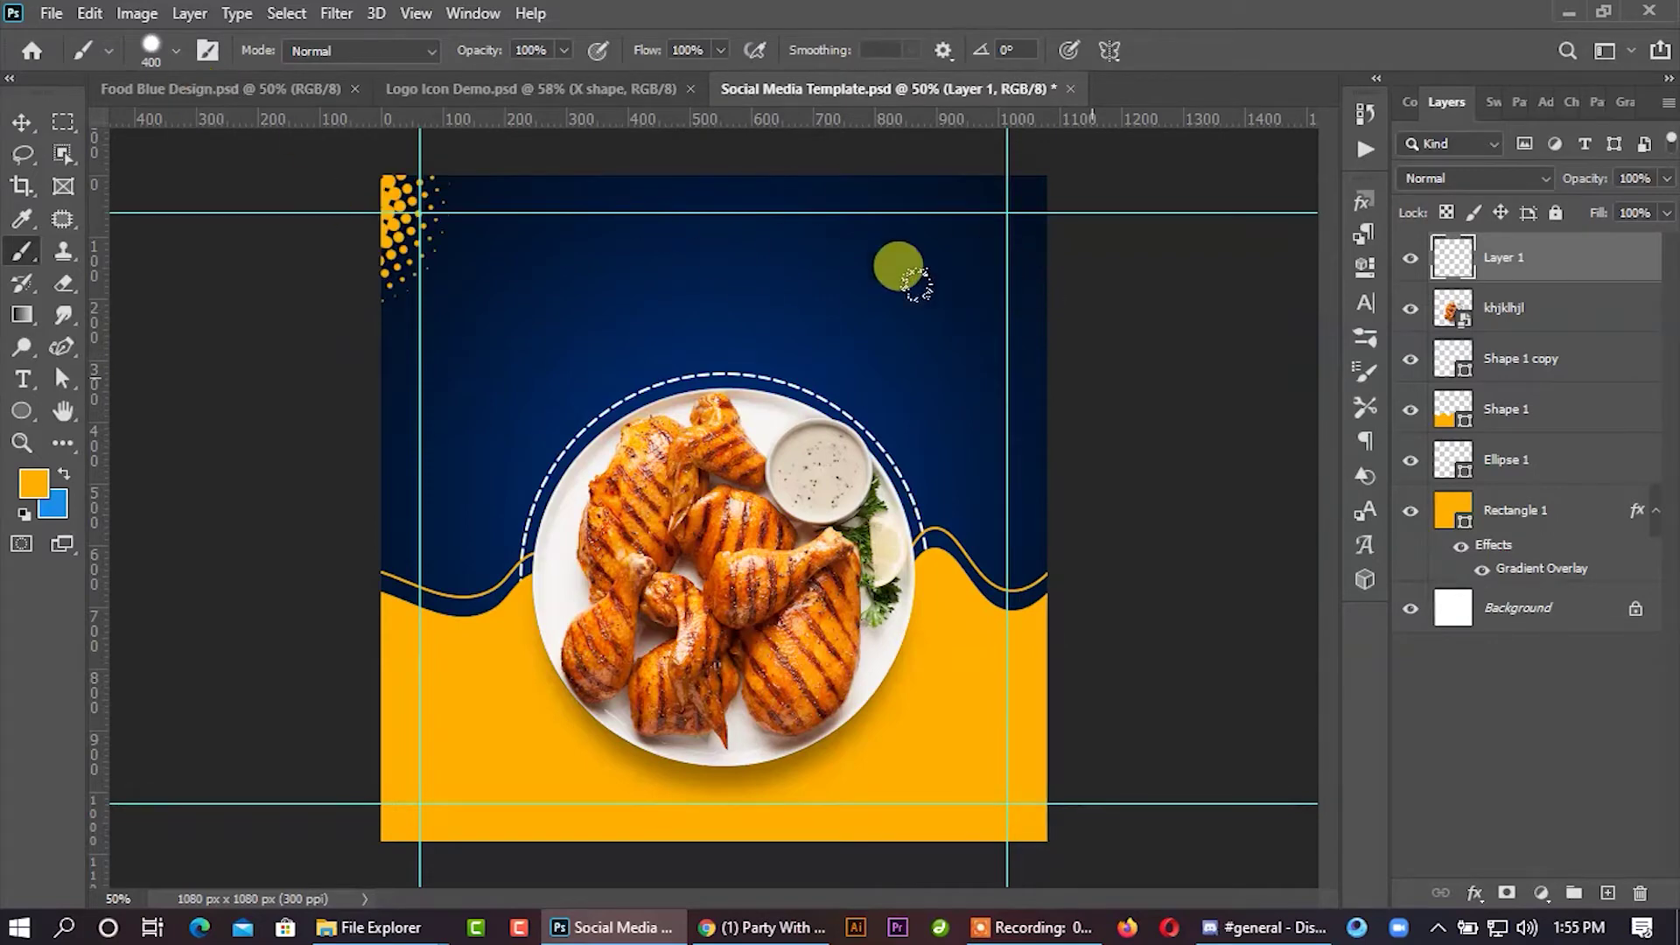
Step: Duplicate the halftone dots, flip the copy horizontally and fit it flush into the canvas's upper-right corner
{"action": "left_click", "coordinate": [23, 125]}
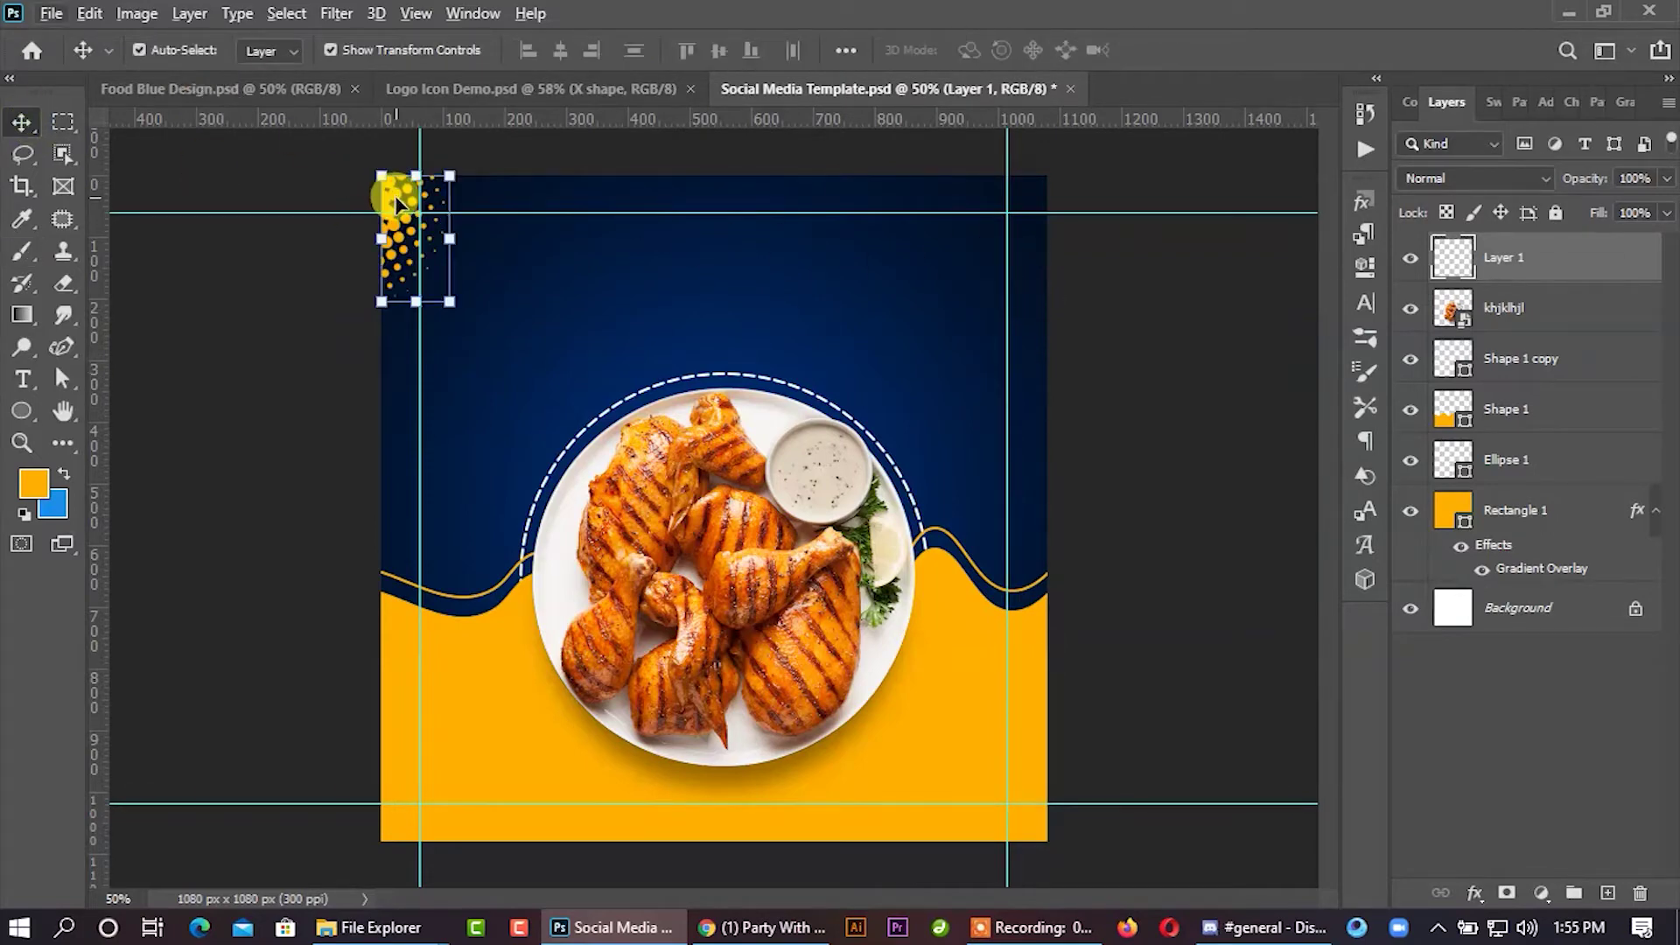
{"action": "left_click_drag", "start_coordinate": [397, 199], "coordinate": [968, 194]}
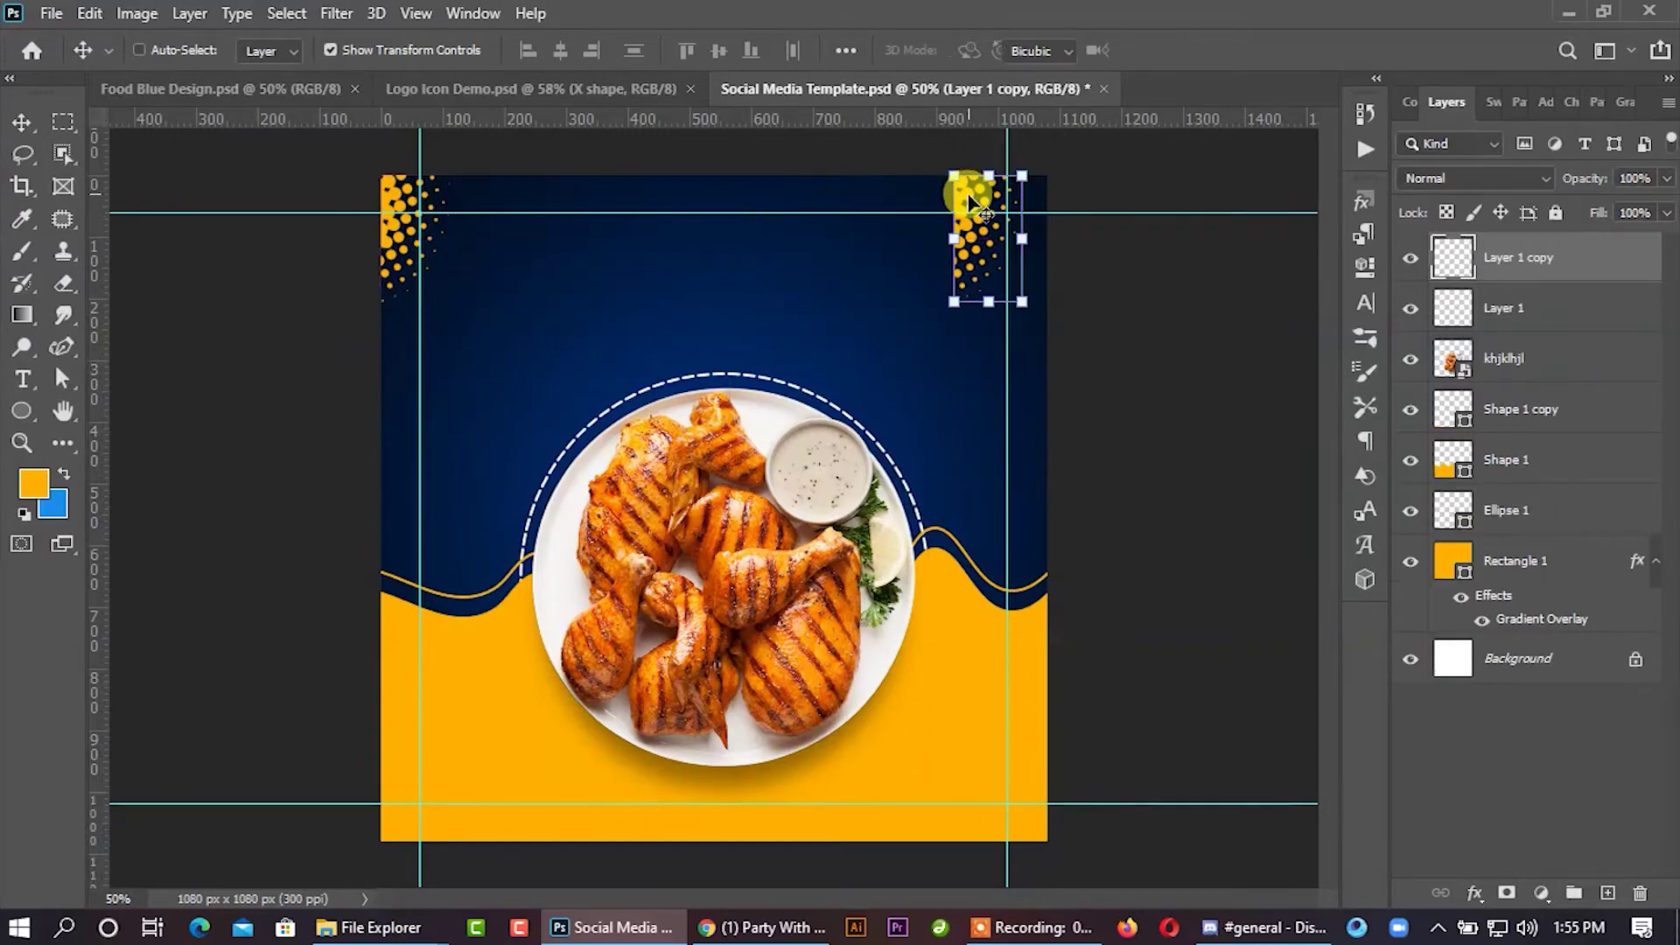
{"action": "key", "text": "ctrl+t"}
{"action": "right_click", "coordinate": [969, 222]}
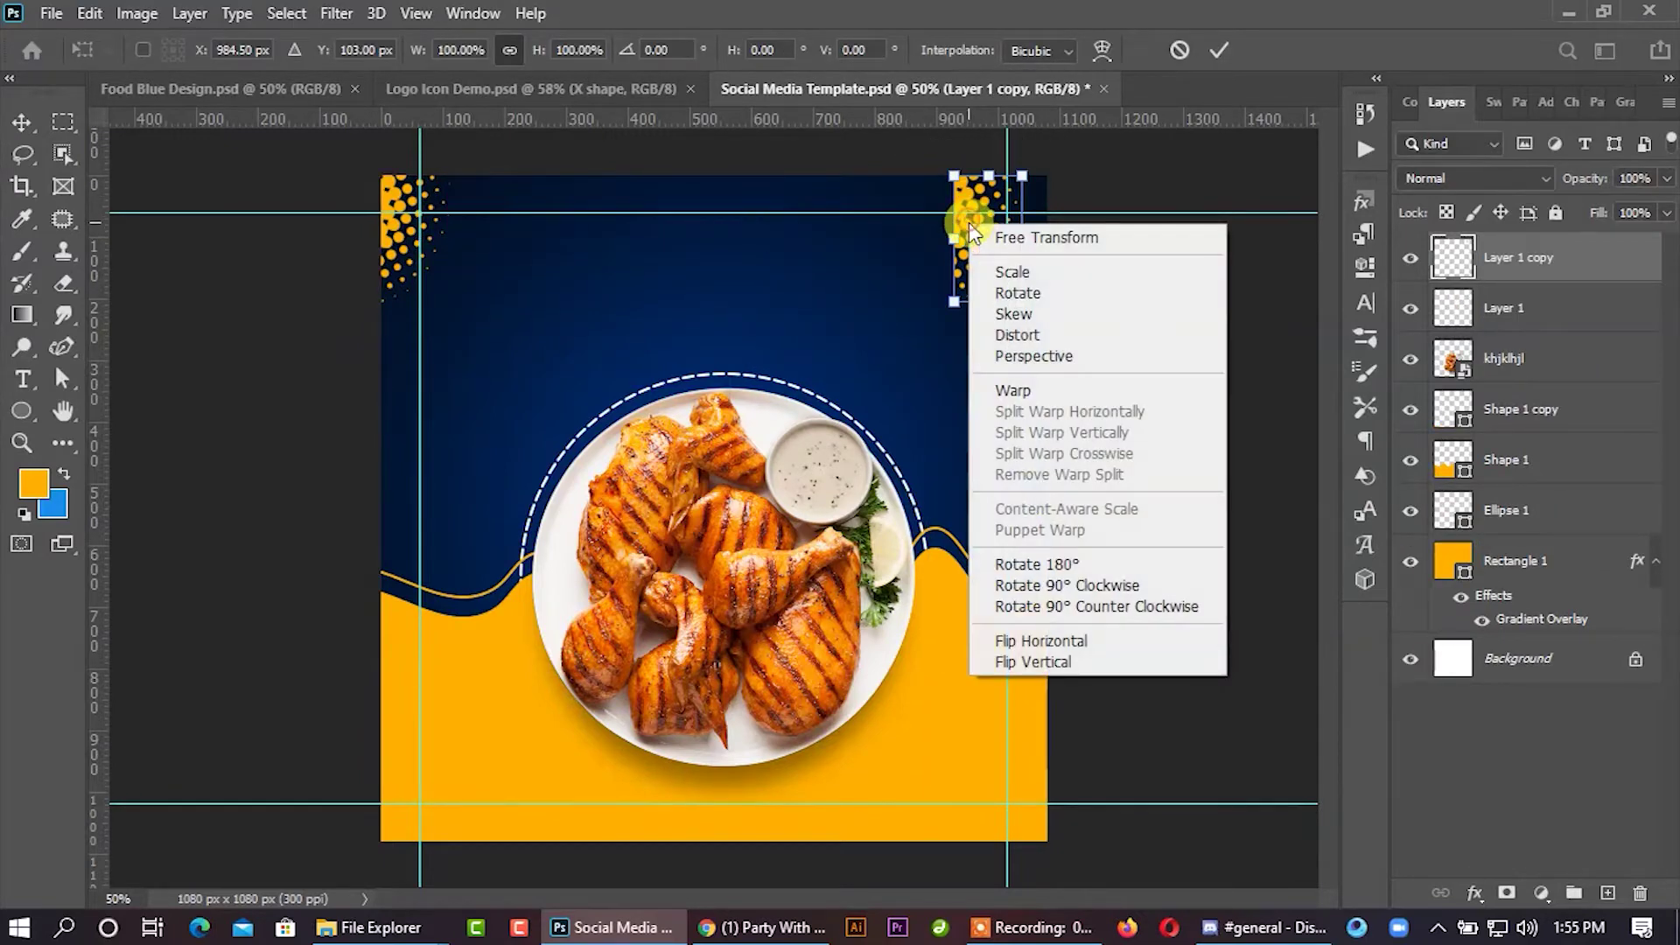
{"action": "left_click", "coordinate": [1008, 639]}
{"action": "key", "text": "Right"}
{"action": "key", "text": "Right"}
{"action": "key", "text": "Right"}
{"action": "key", "text": "Right"}
{"action": "key", "text": "Right"}
{"action": "key", "text": "Right"}
{"action": "key", "text": "Right"}
{"action": "key", "text": "Right"}
{"action": "key", "text": "Right"}
{"action": "key", "text": "Right"}
{"action": "key", "text": "Right"}
{"action": "key", "text": "Right"}
{"action": "key", "text": "Right"}
{"action": "key", "text": "Right"}
{"action": "key", "text": "Right"}
{"action": "key", "text": "Right"}
{"action": "key", "text": "Right"}
{"action": "key", "text": "Right"}
{"action": "key", "text": "Right"}
{"action": "key", "text": "Right"}
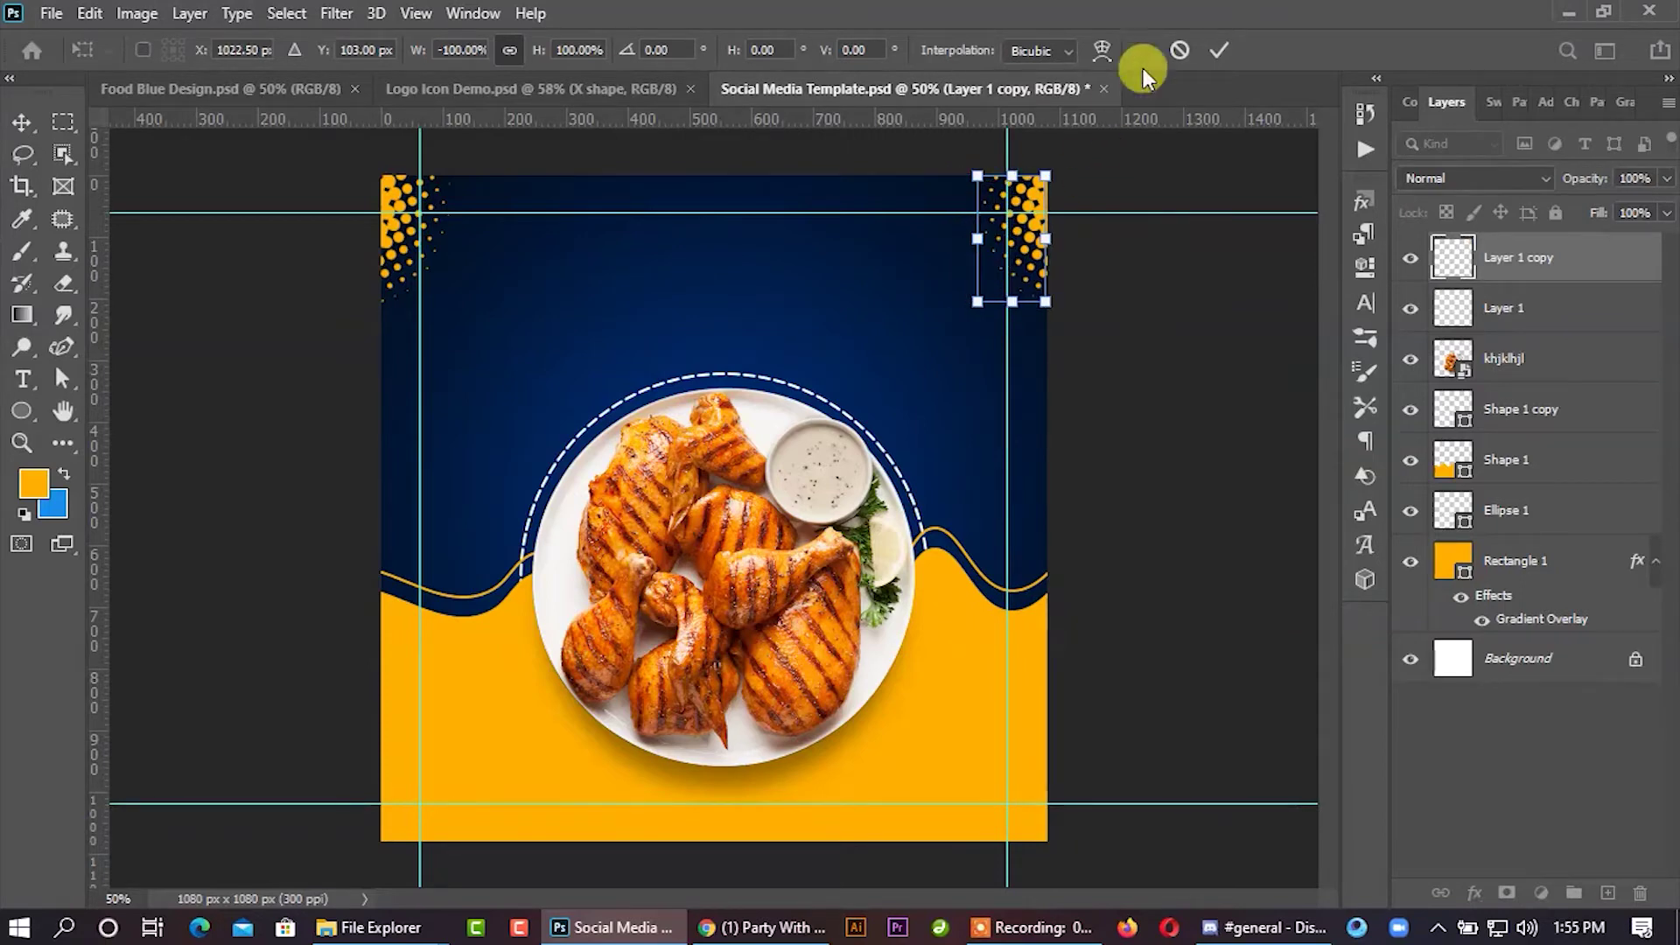
{"action": "left_click", "coordinate": [1216, 49]}
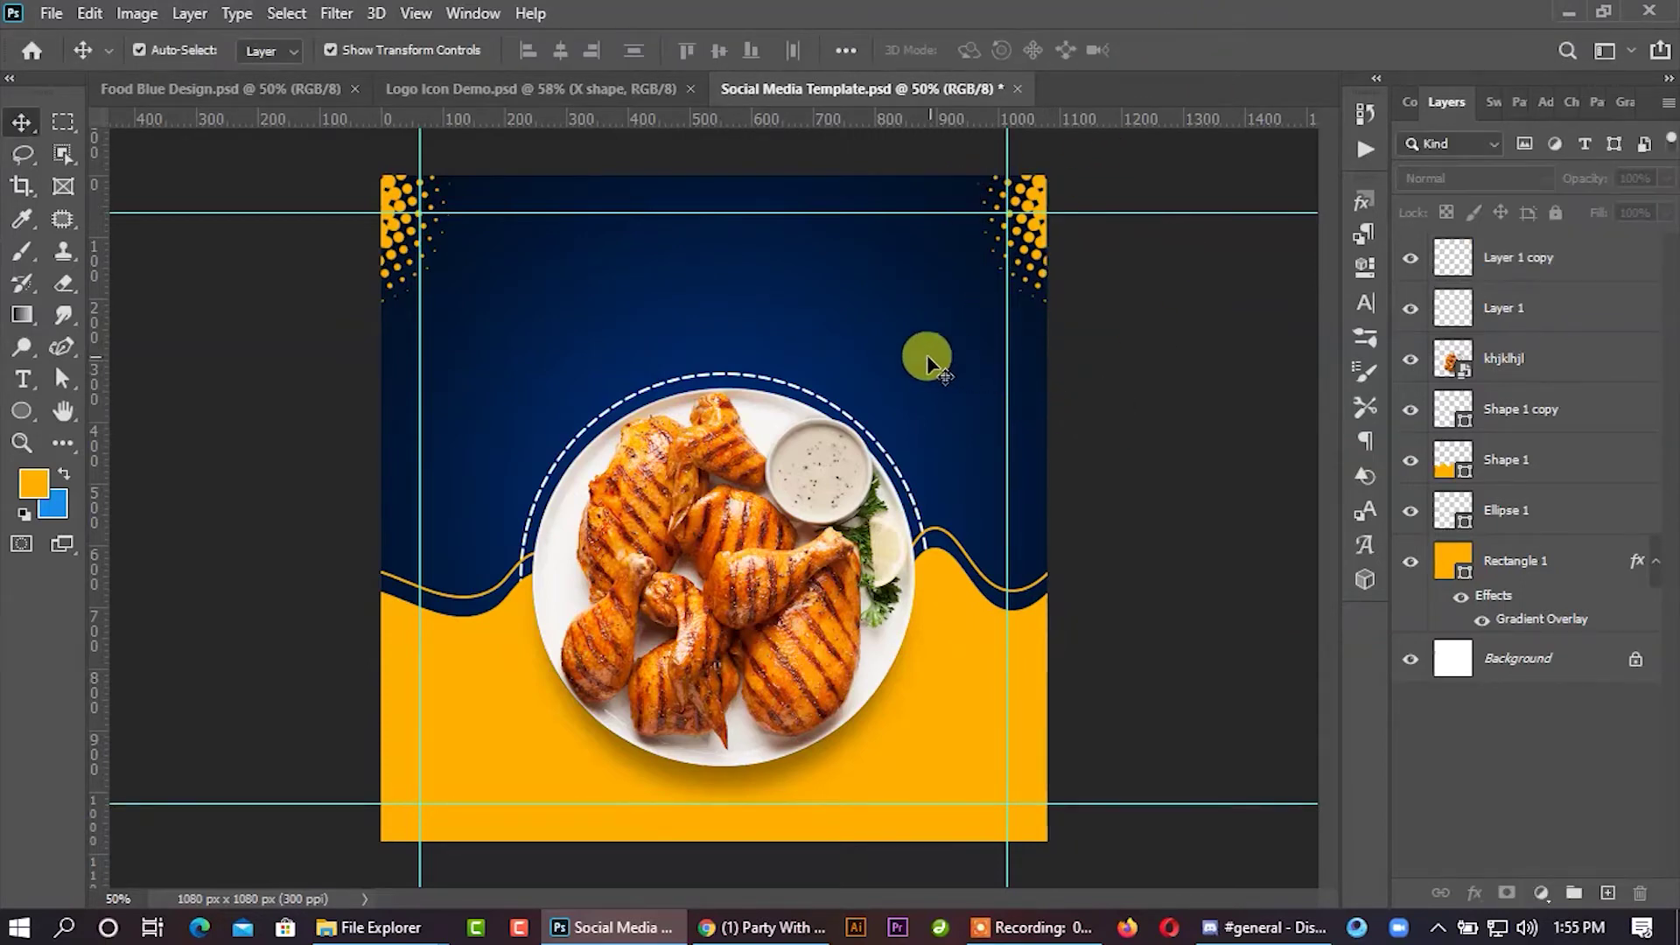
Step: Copy the Super Delicious and FOOD MENU text layers from Logo Icon Demo.psd into the template, centred above the plate
{"action": "left_click", "coordinate": [506, 88]}
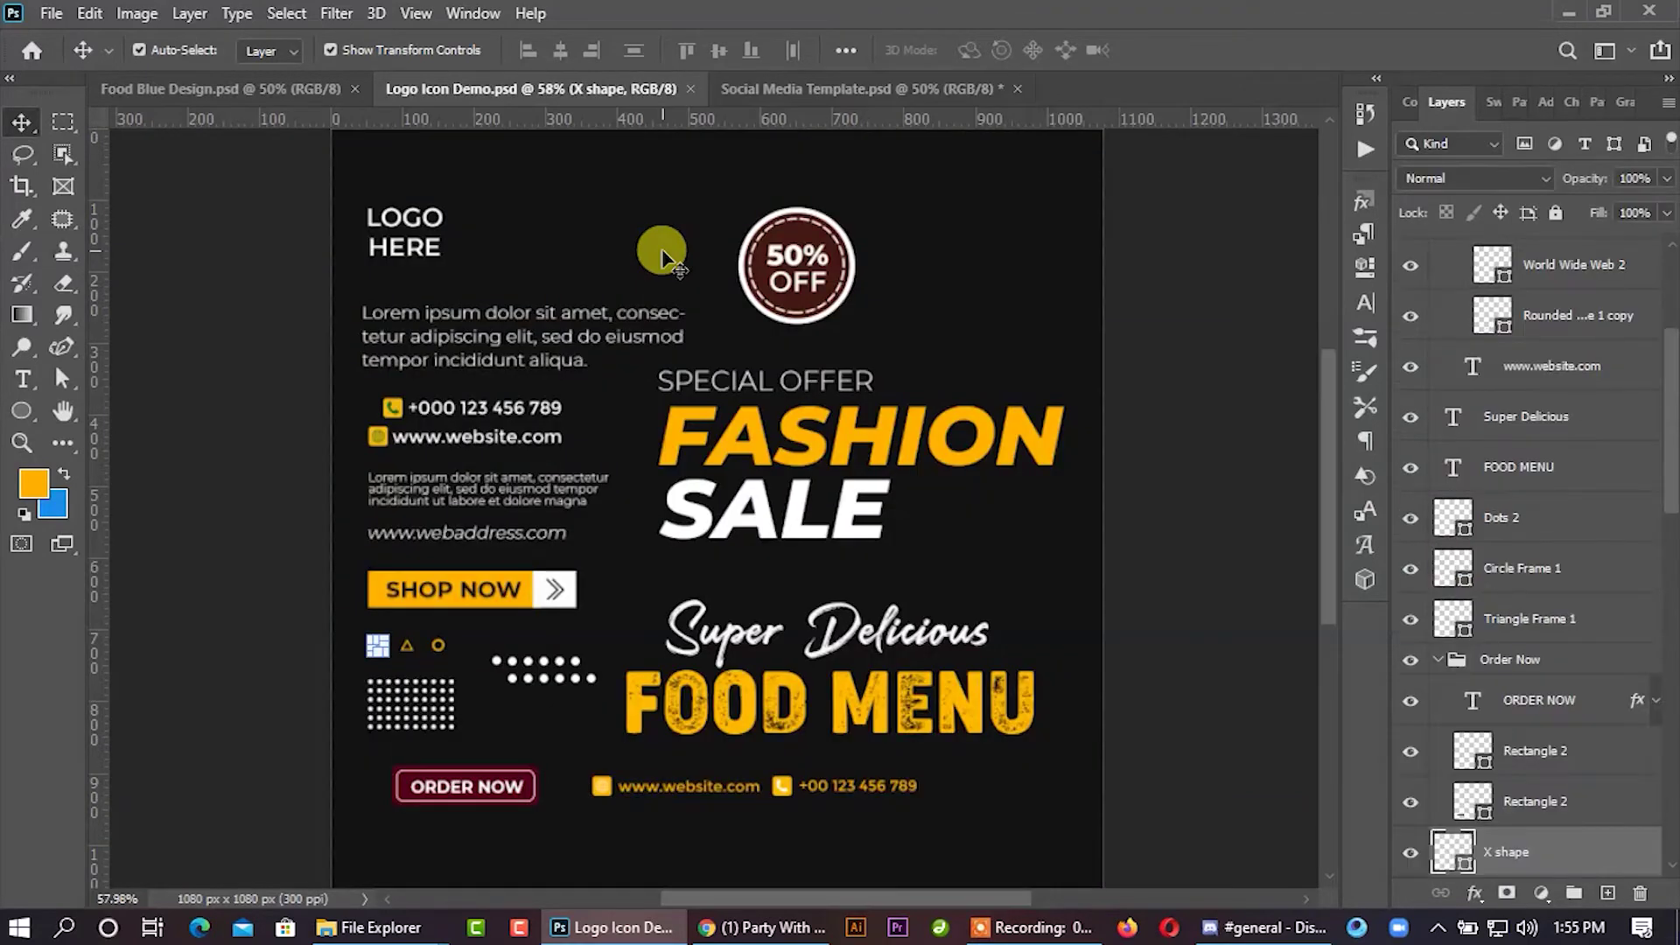
{"action": "left_click", "coordinate": [843, 613]}
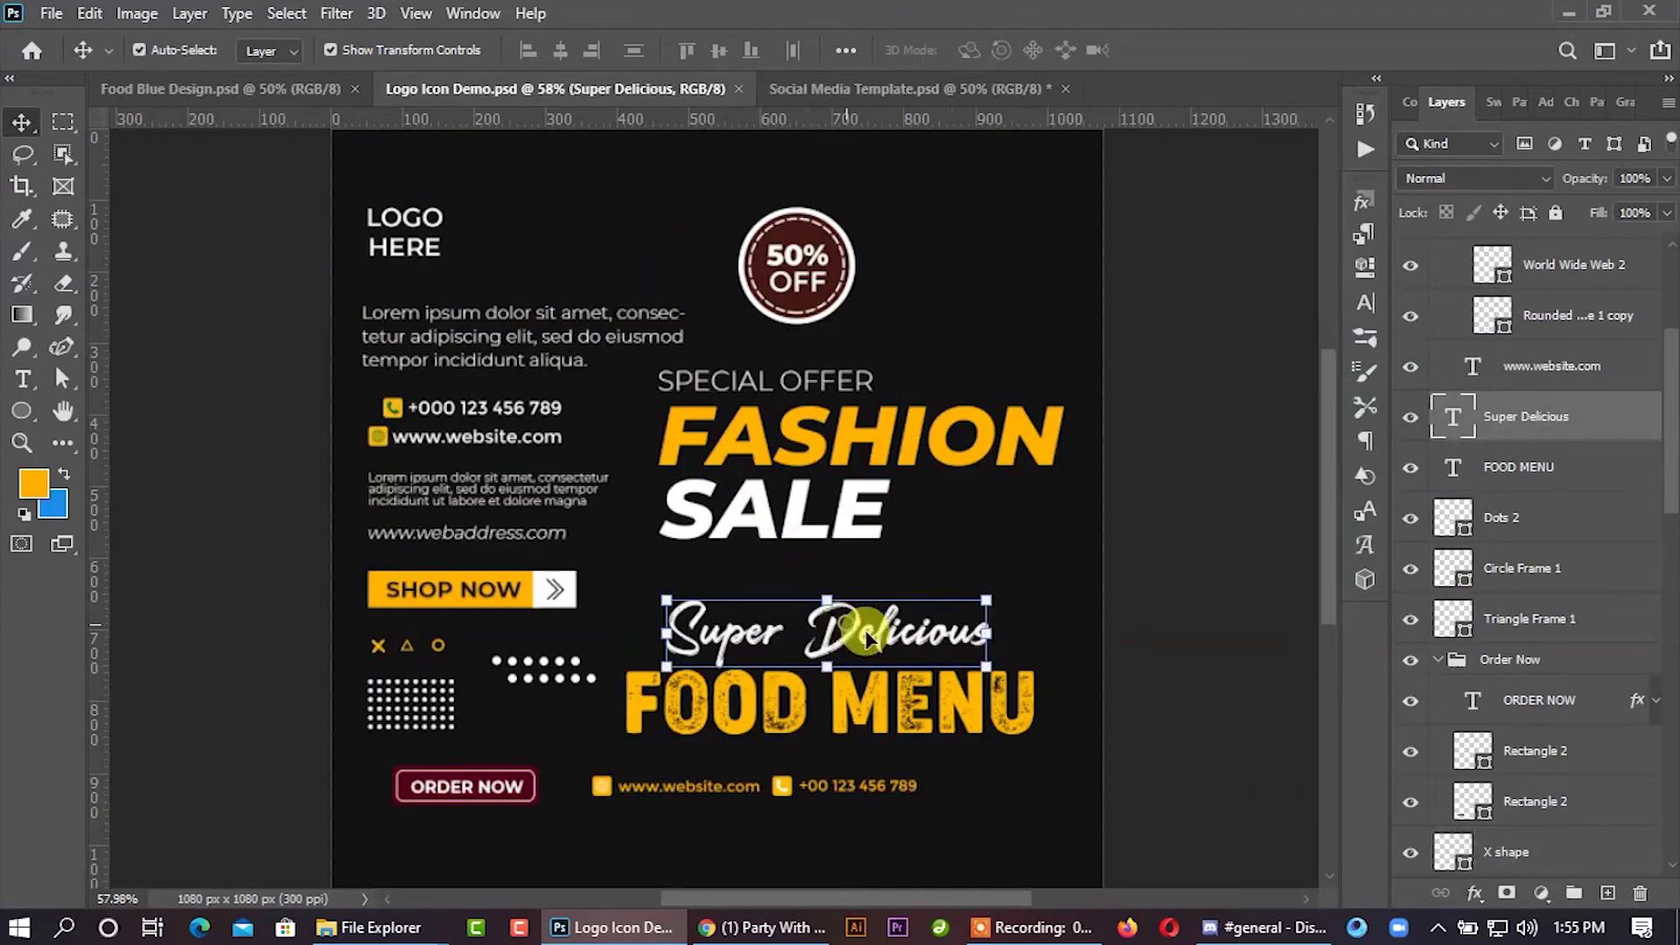
{"action": "left_click", "coordinate": [1515, 468], "text": "shift"}
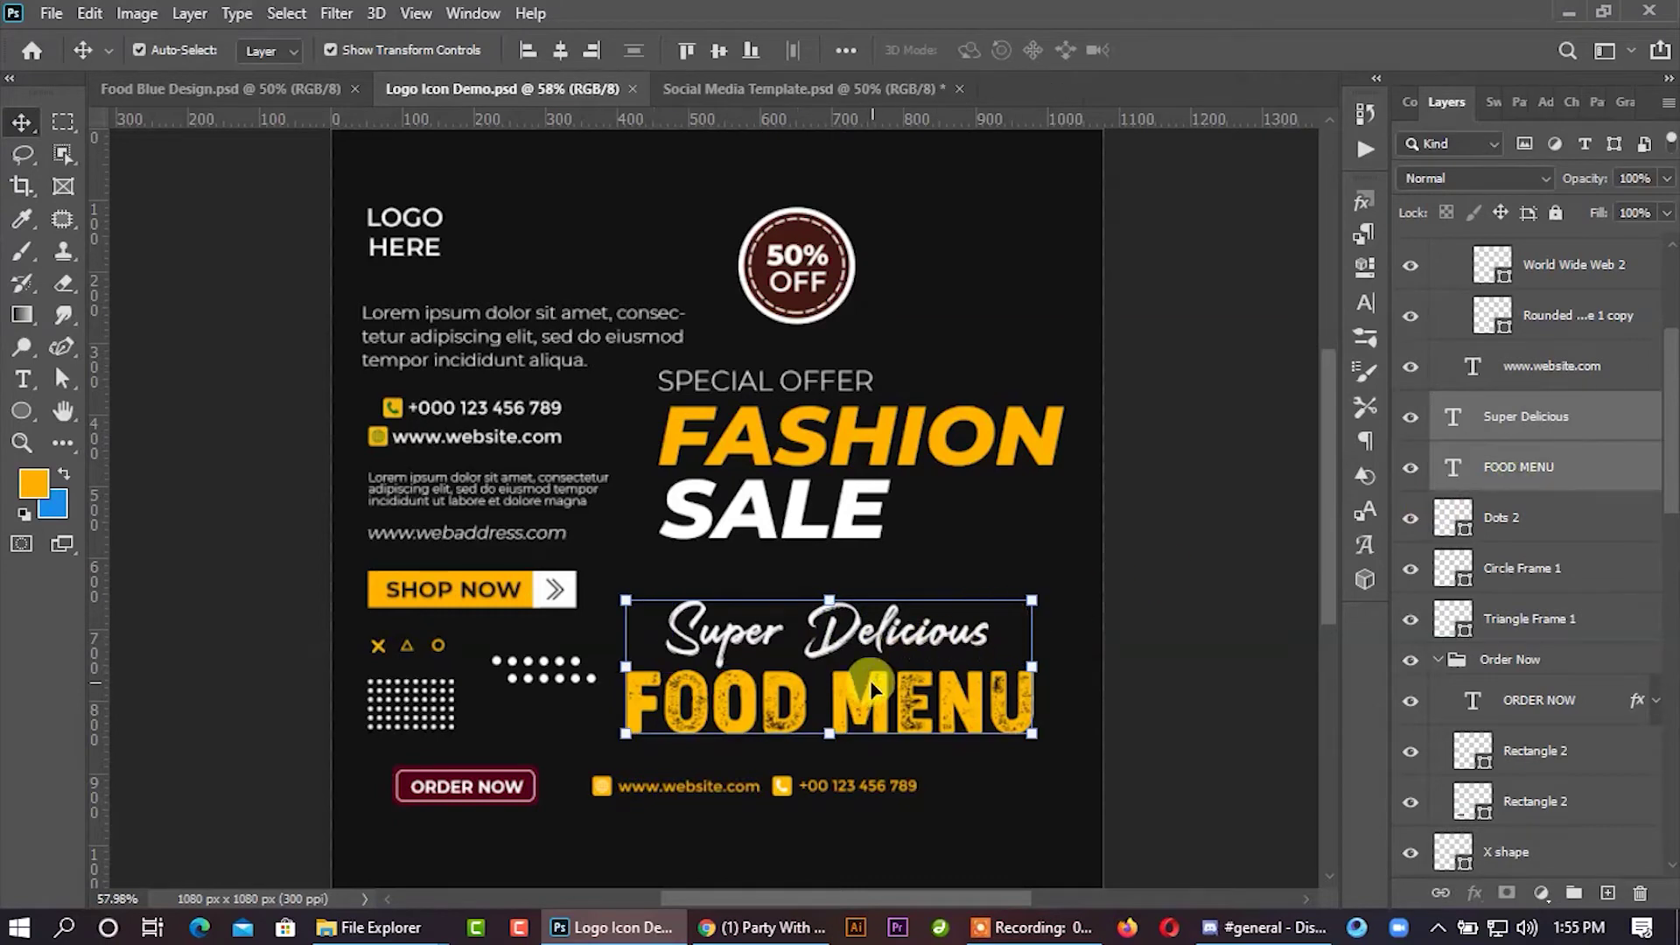
{"action": "left_click_drag", "start_coordinate": [873, 711], "coordinate": [748, 306]}
{"action": "left_click", "coordinate": [1304, 378]}
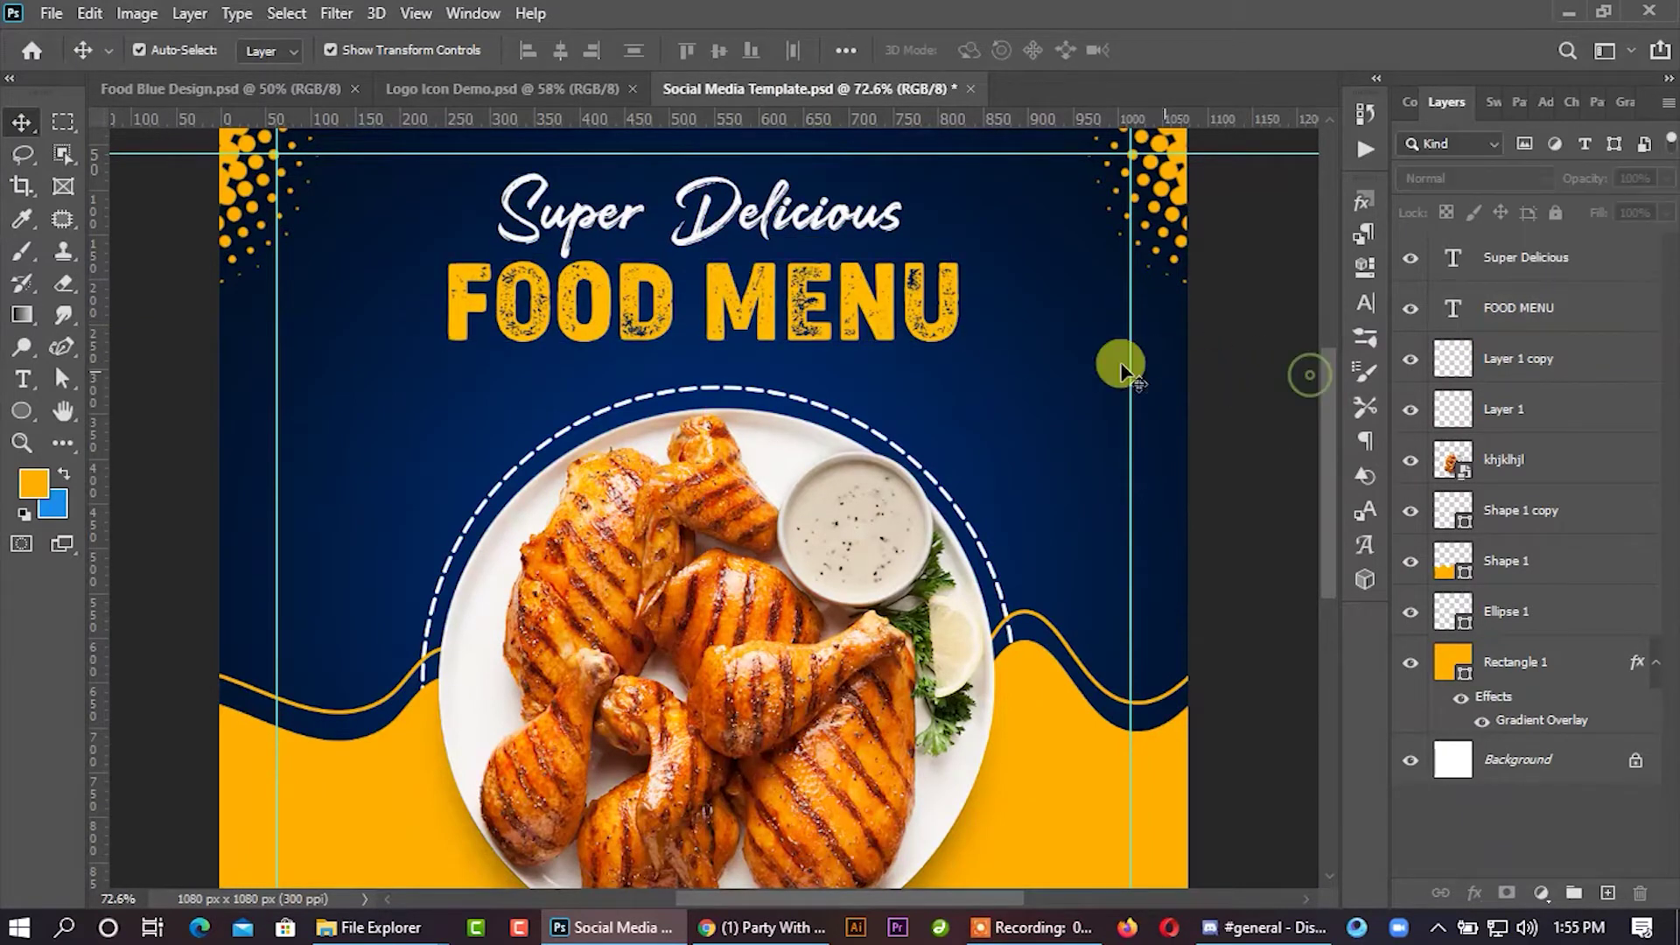
Step: Replace the FOOD MENU headline text with CHICKEN
{"action": "double_click", "coordinate": [885, 325]}
{"action": "type", "text": "CHICKEN"}
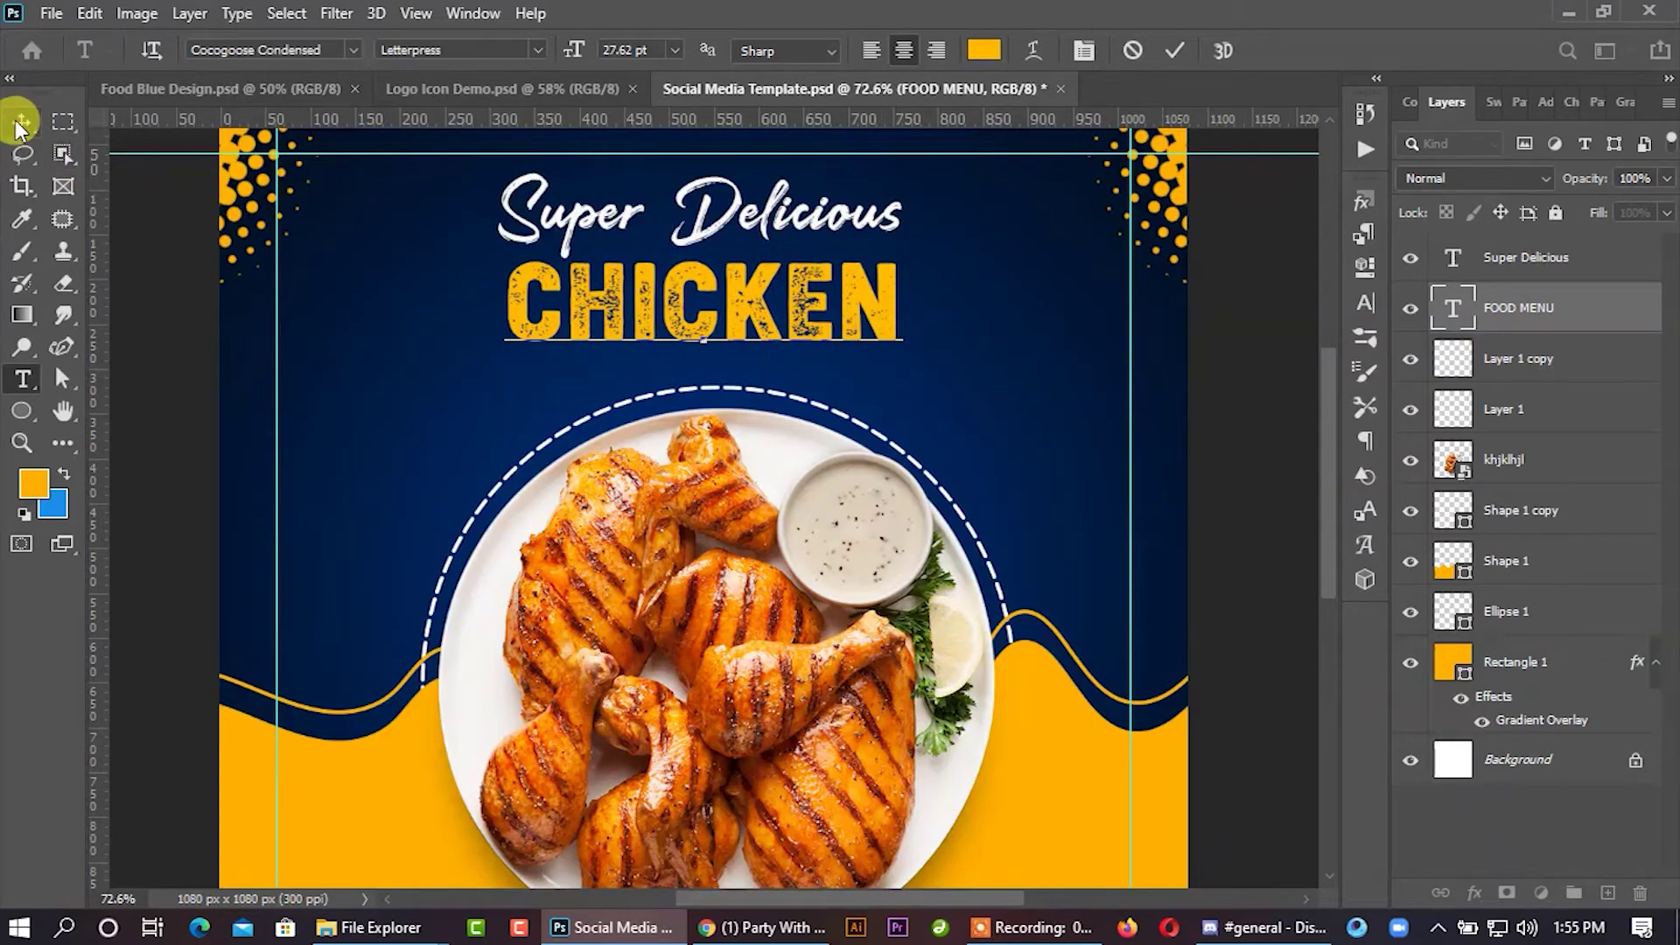
{"action": "left_click", "coordinate": [22, 123]}
Step: Set the CHICKEN headline's font size to 30 pt
{"action": "left_click", "coordinate": [1365, 302]}
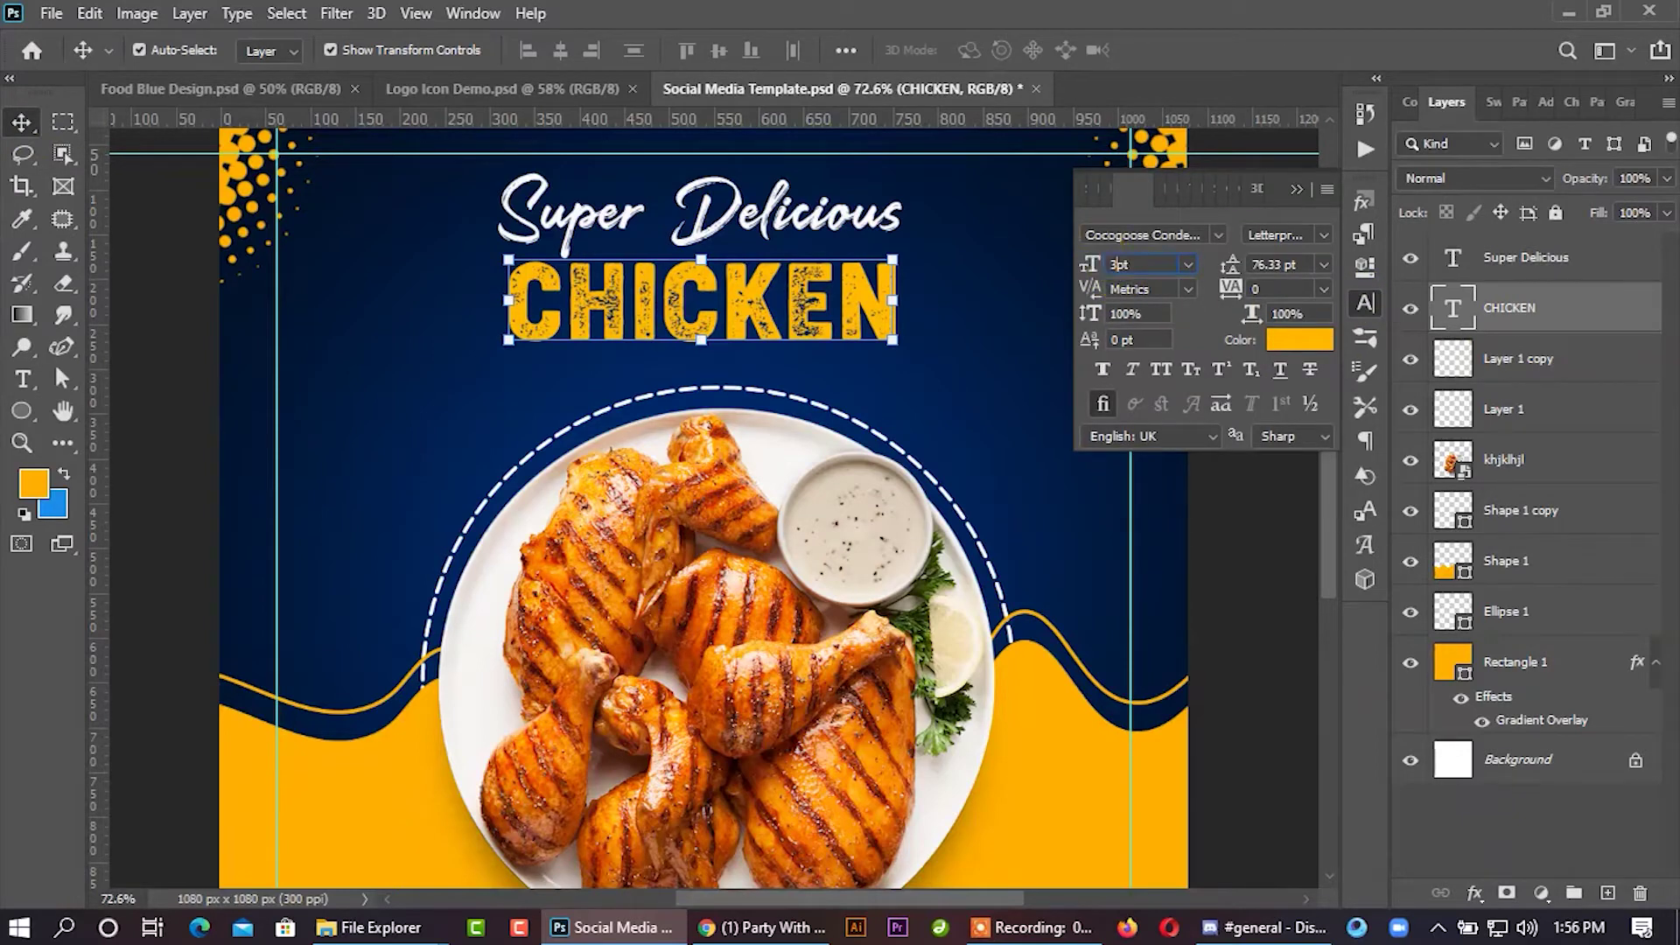
{"action": "left_click_drag", "start_coordinate": [1096, 259], "coordinate": [1105, 265]}
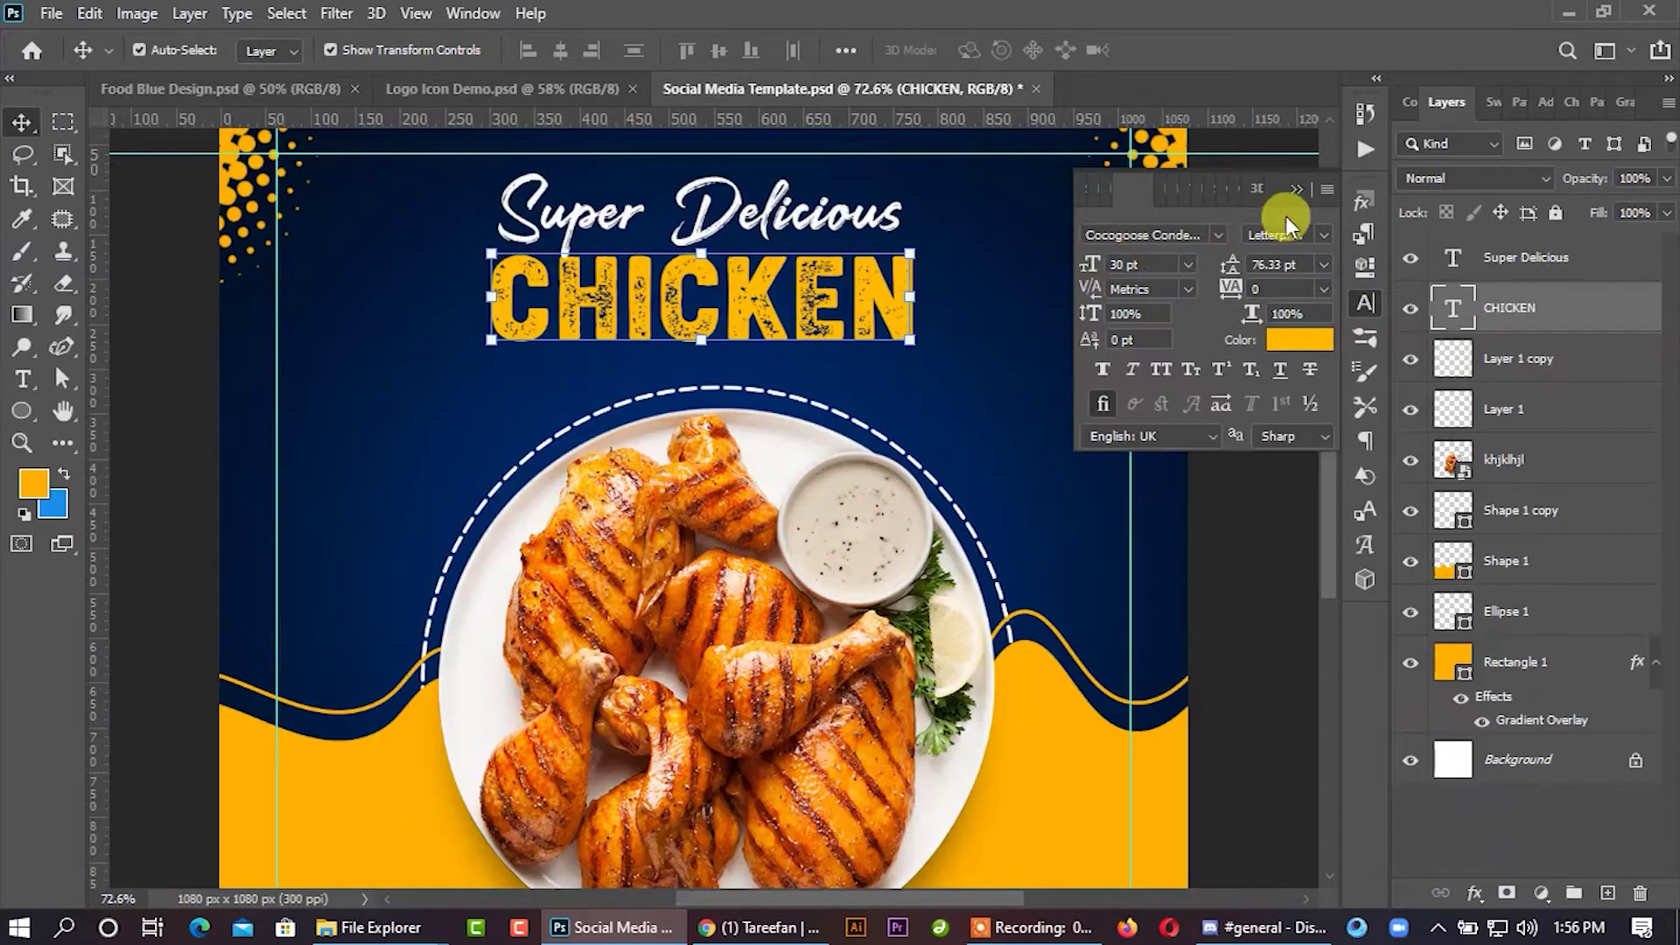
{"action": "left_click", "coordinate": [1295, 191]}
{"action": "scroll", "coordinate": [884, 245], "scroll_direction": "down", "scroll_amount": 3}
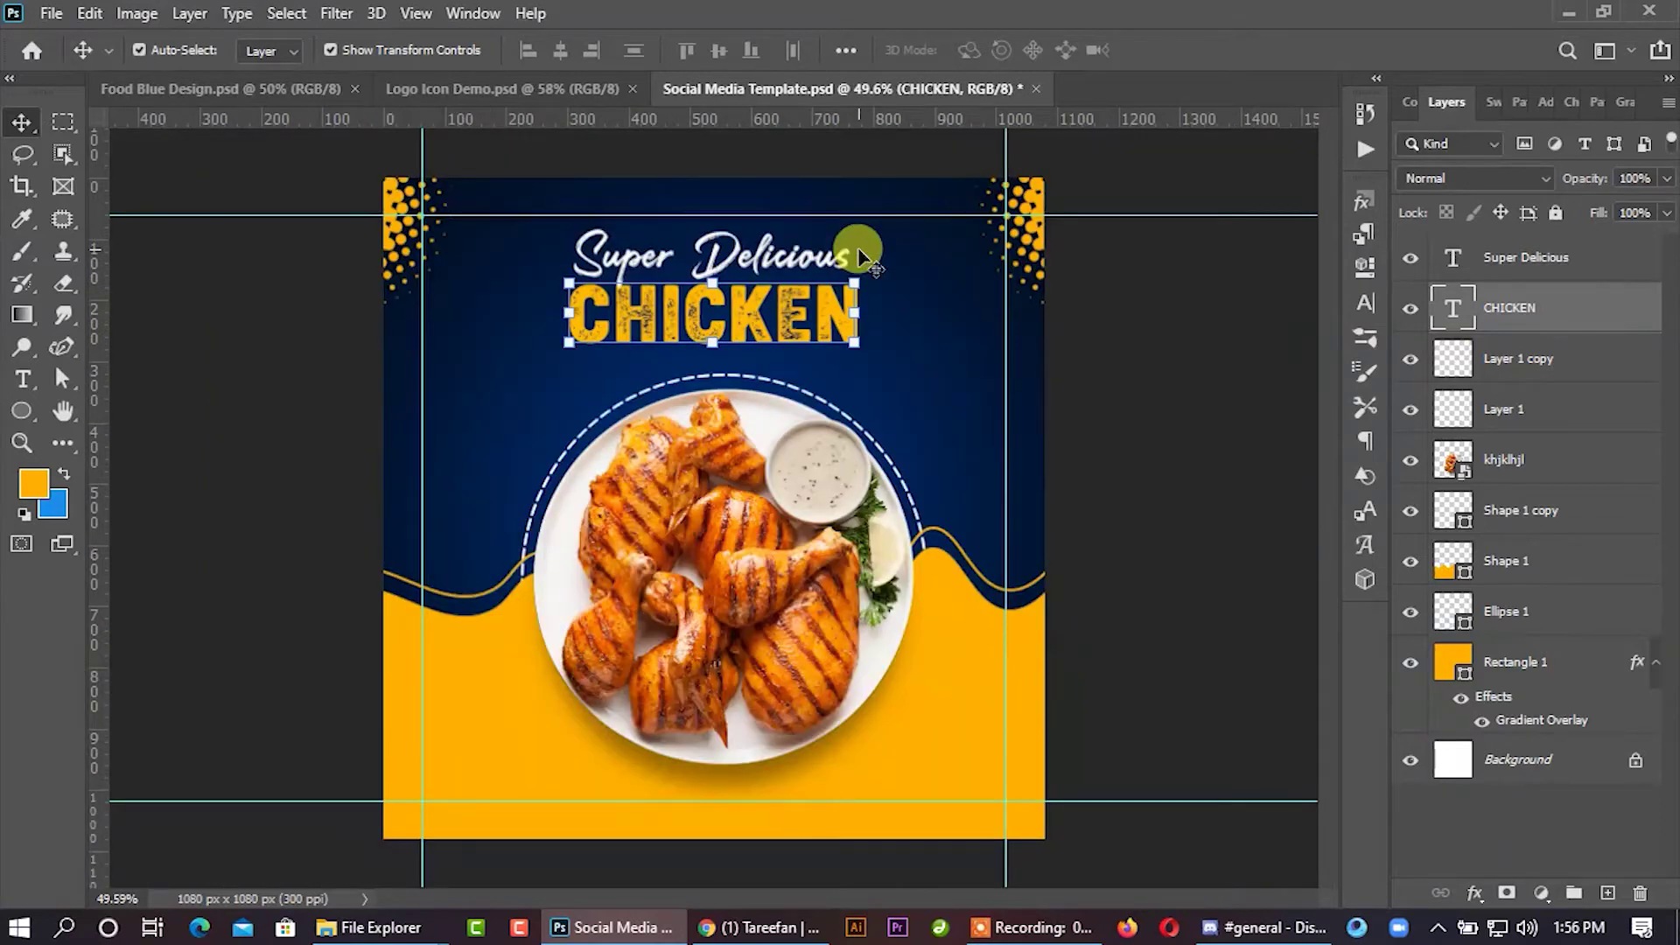
{"action": "left_click", "coordinate": [1157, 380]}
{"action": "scroll", "coordinate": [834, 378], "scroll_direction": "down", "scroll_amount": 1}
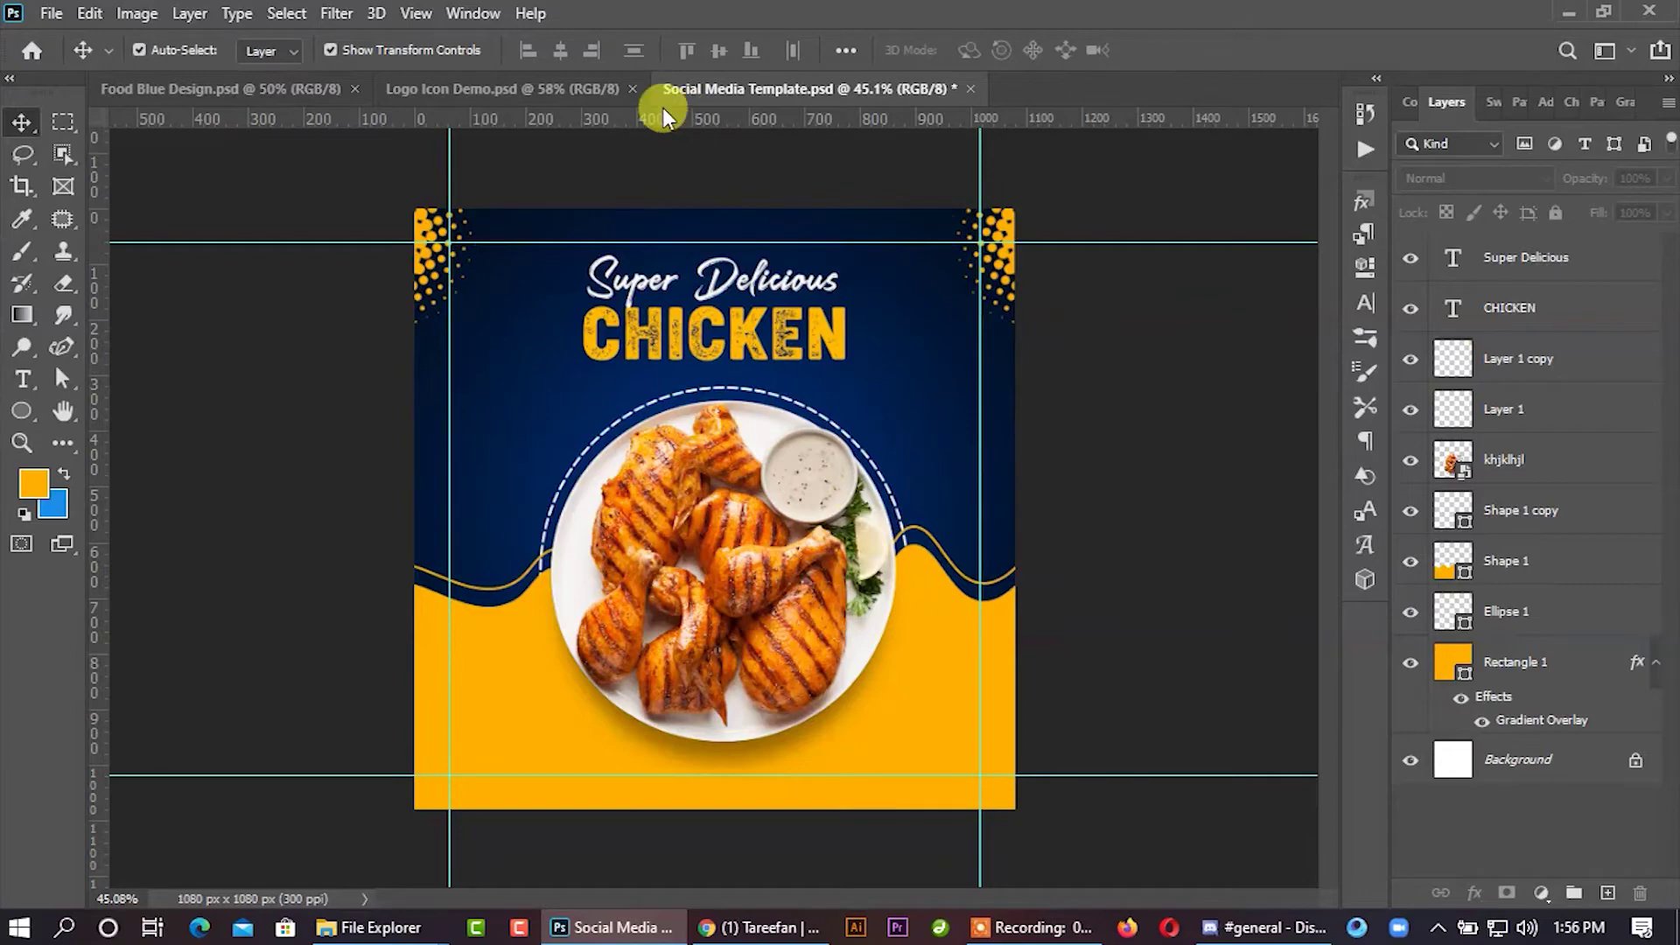
Step: Copy the white-text Contact group with phone and website lines from Logo Icon Demo.psd onto the template's lower-right orange area
{"action": "left_click", "coordinate": [574, 92]}
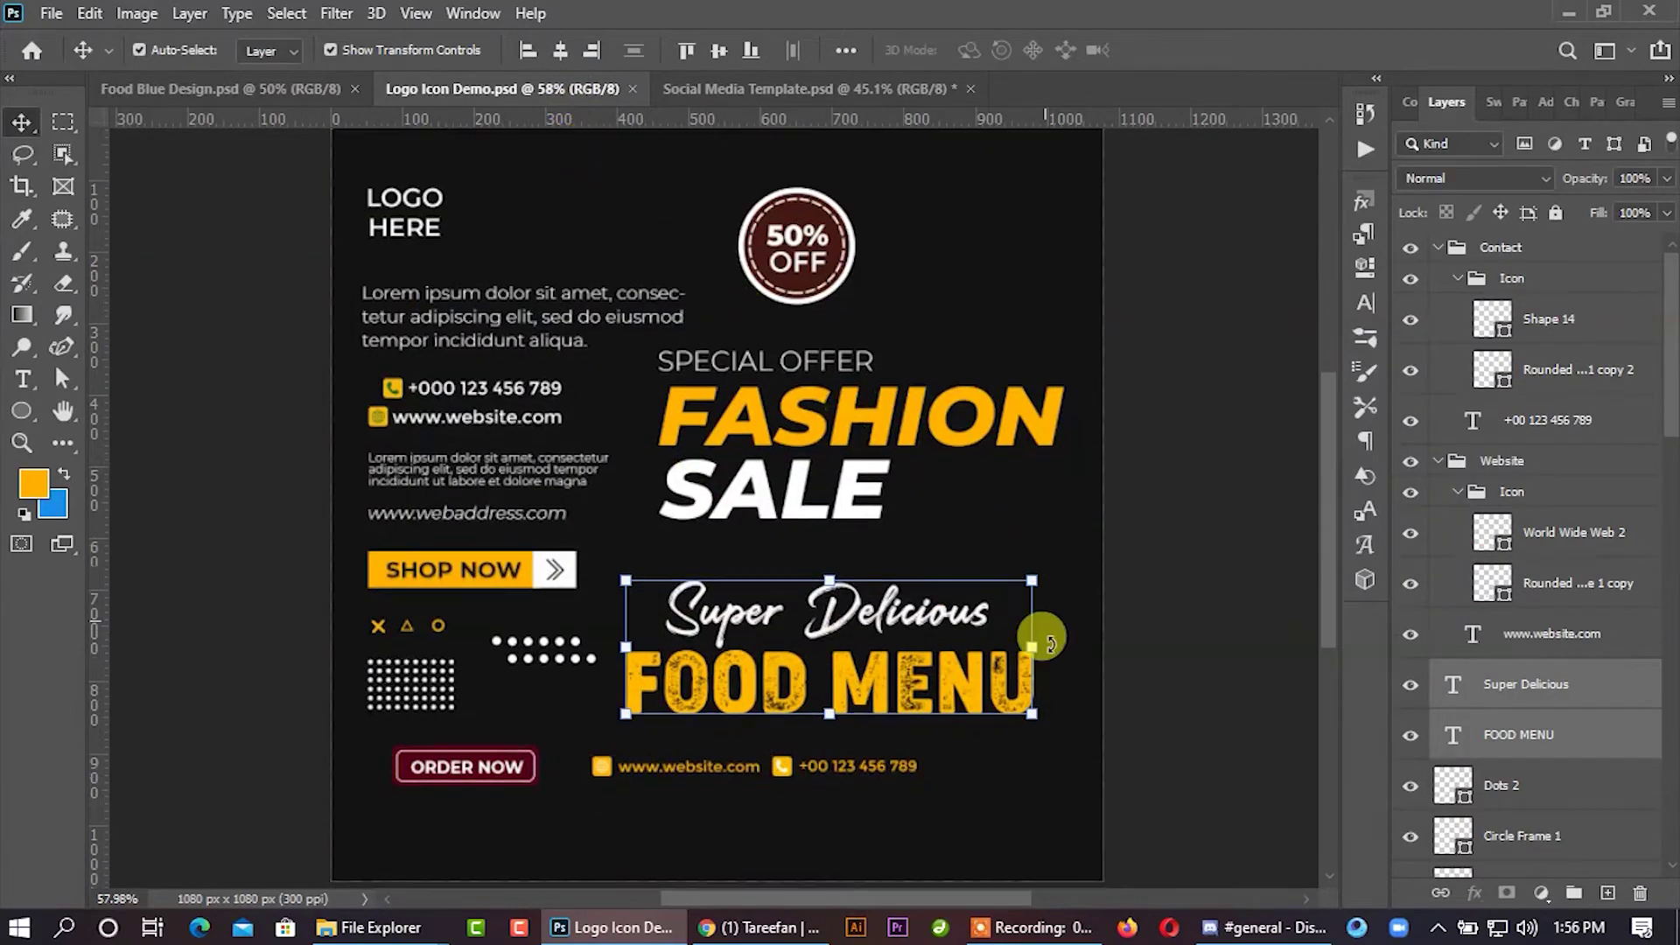
{"action": "scroll", "coordinate": [1050, 643], "scroll_direction": "down", "scroll_amount": 2}
{"action": "scroll", "coordinate": [855, 660], "scroll_direction": "up", "scroll_amount": 2}
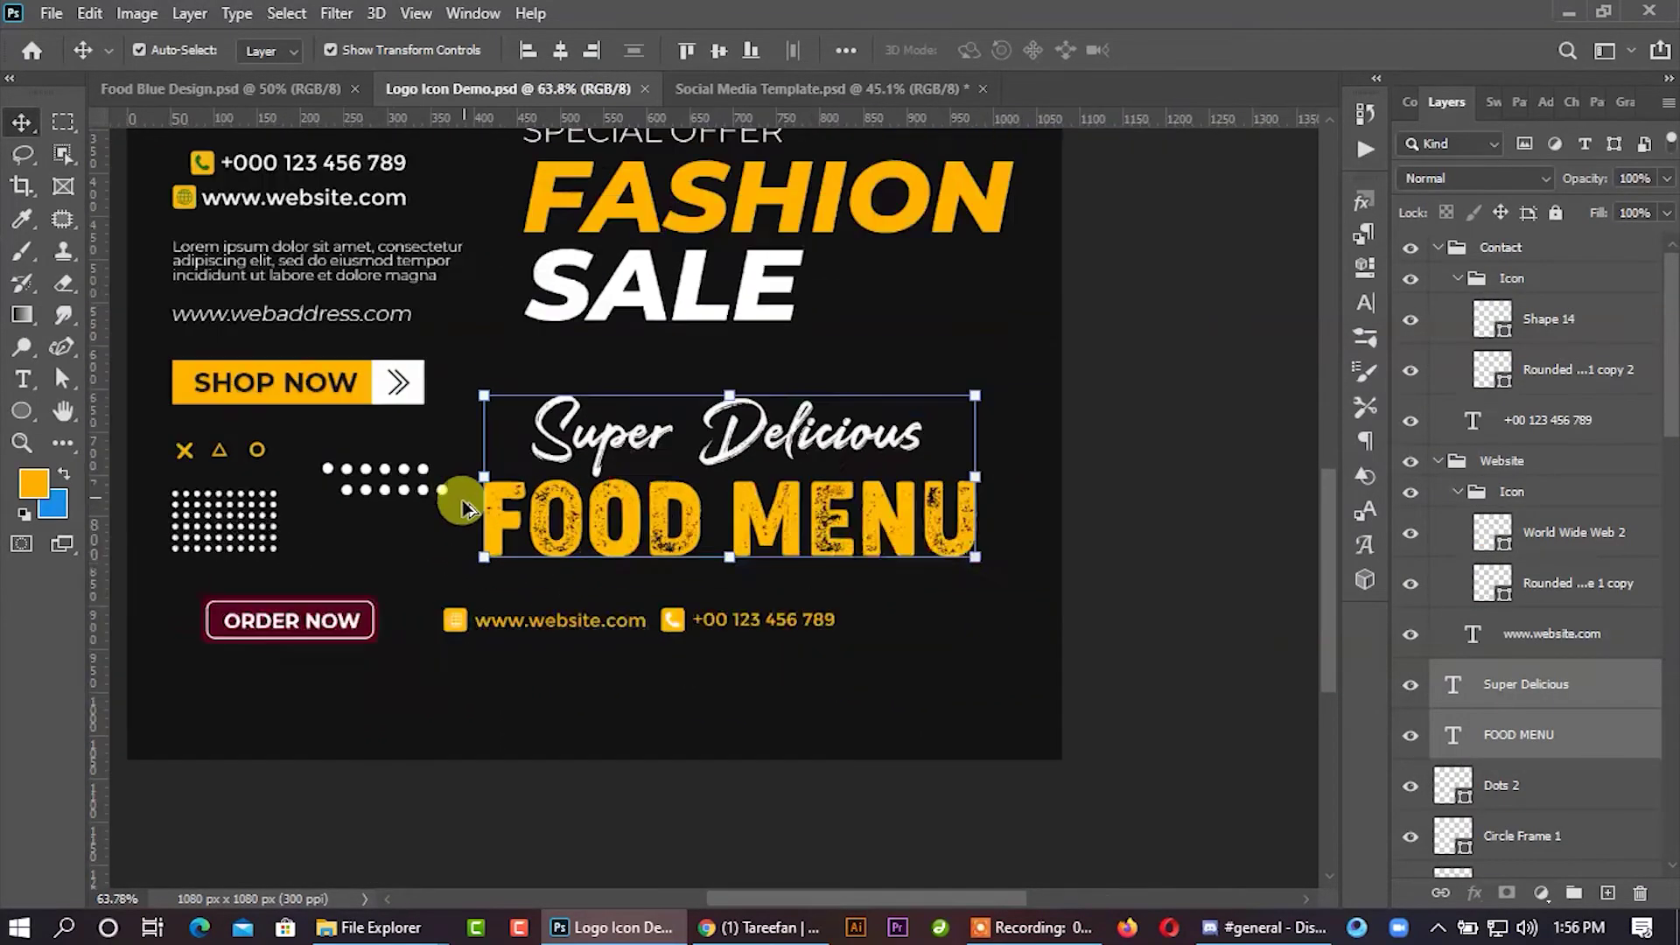
{"action": "scroll", "coordinate": [350, 306], "scroll_direction": "up", "scroll_amount": 2}
{"action": "double_click", "coordinate": [302, 249]}
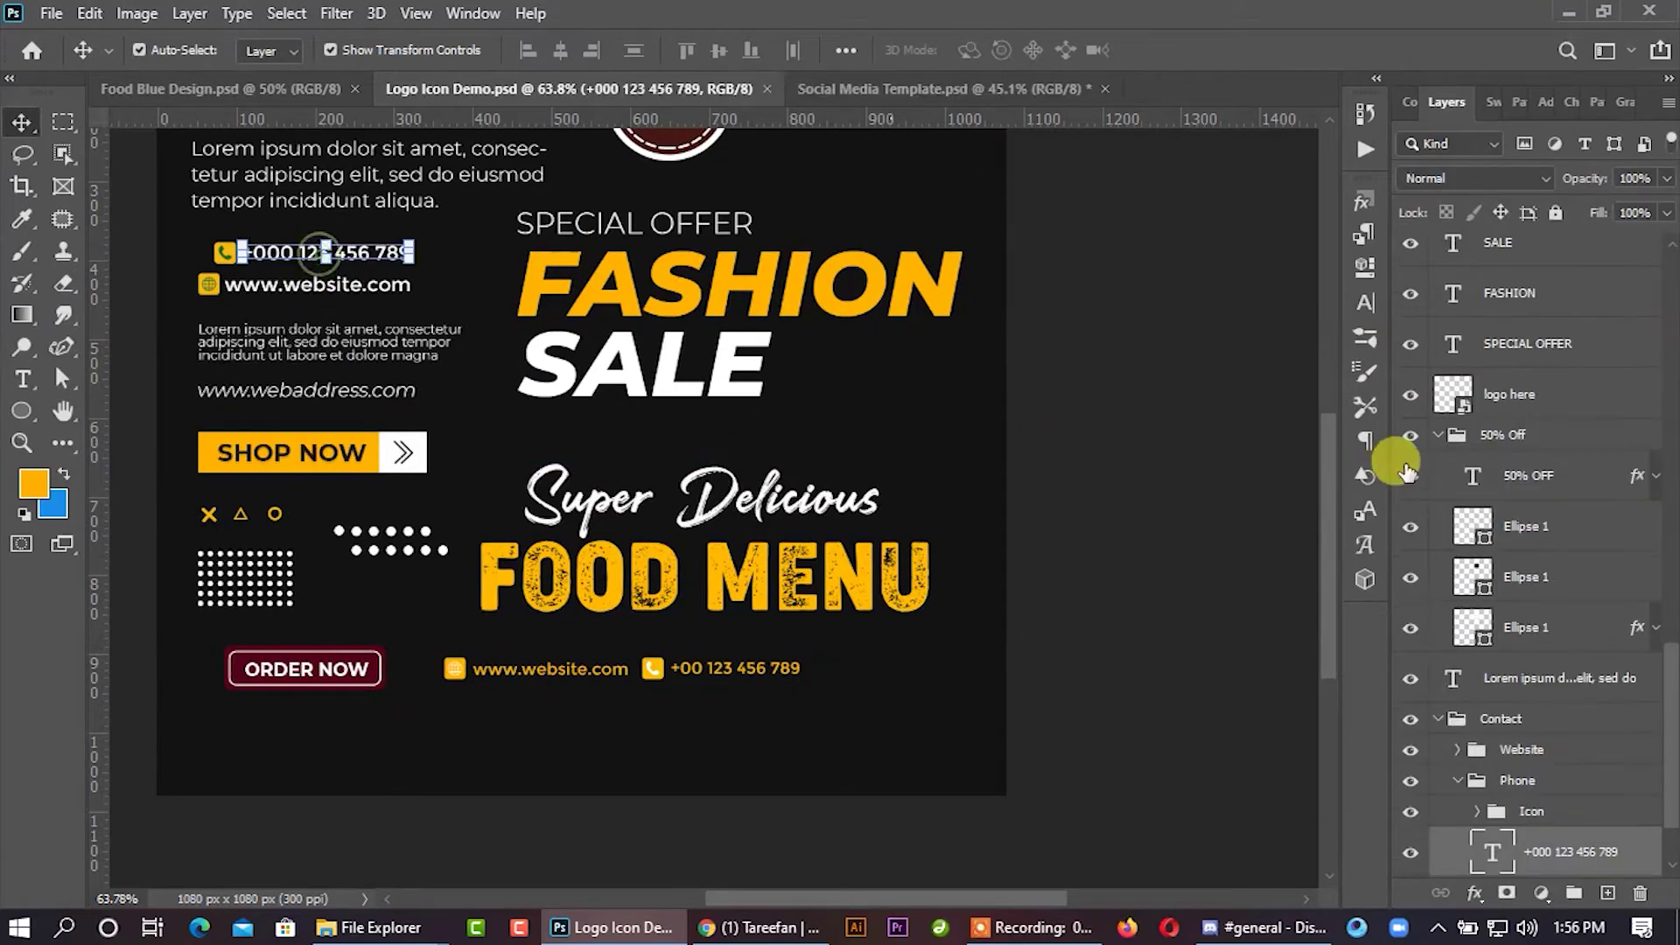
{"action": "scroll", "coordinate": [1536, 683], "scroll_direction": "down", "scroll_amount": 1}
{"action": "left_click", "coordinate": [1513, 696]}
{"action": "scroll", "coordinate": [1519, 709], "scroll_direction": "down", "scroll_amount": 1}
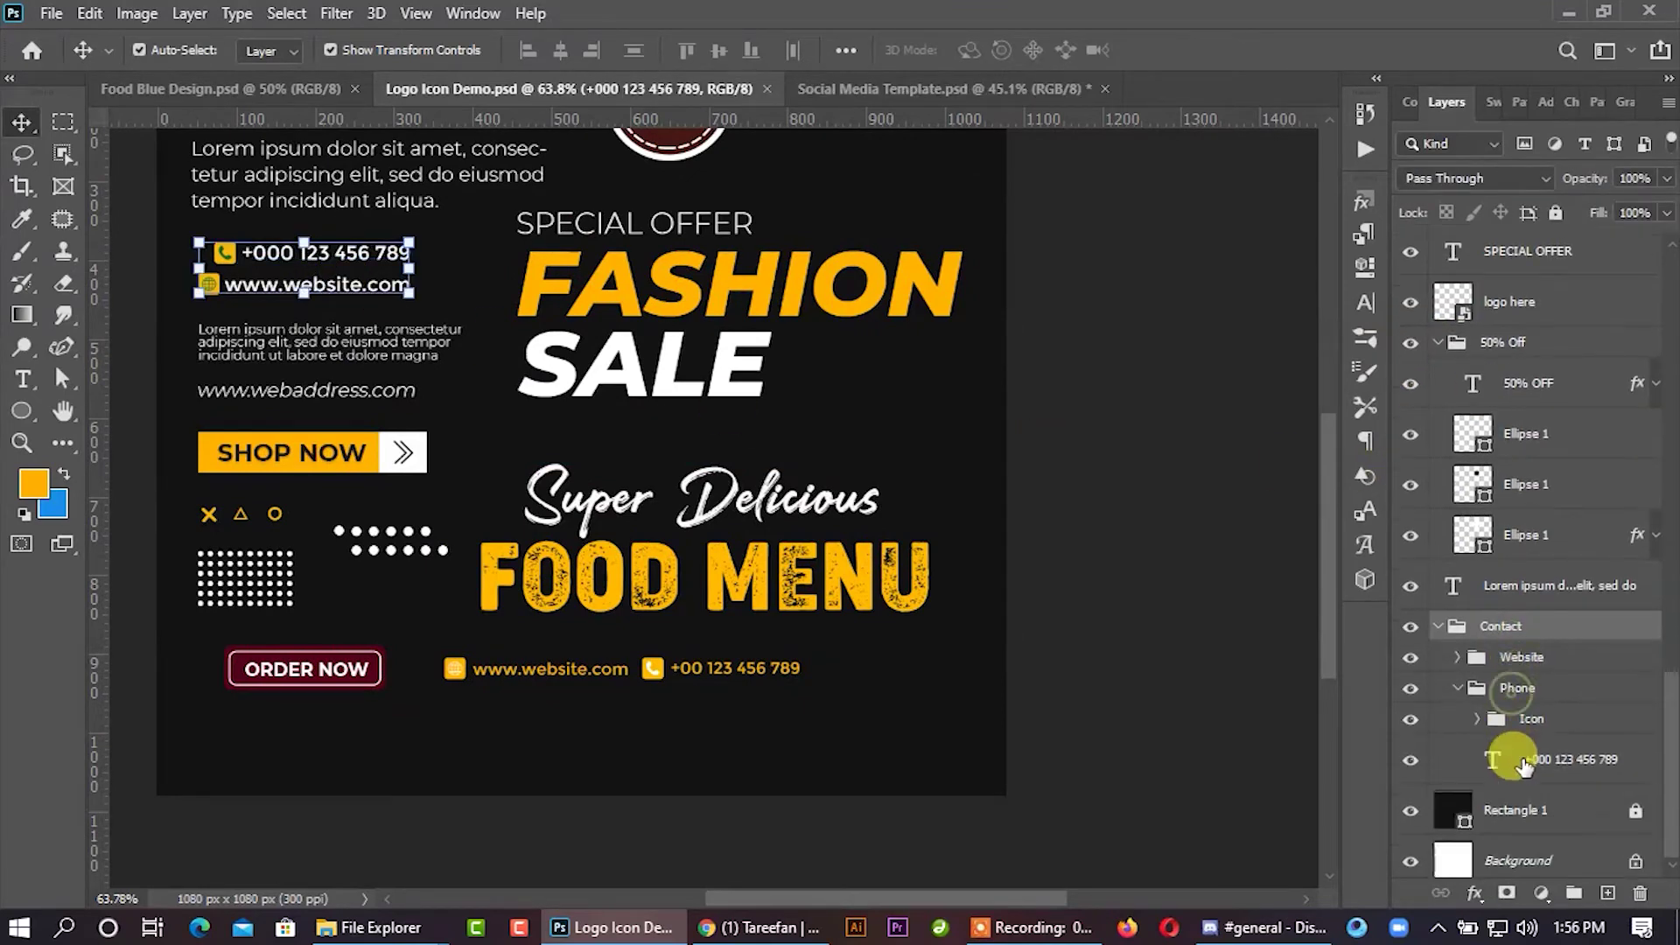
{"action": "left_click", "coordinate": [1523, 758], "text": "shift"}
{"action": "scroll", "coordinate": [169, 551], "scroll_direction": "up", "scroll_amount": 1}
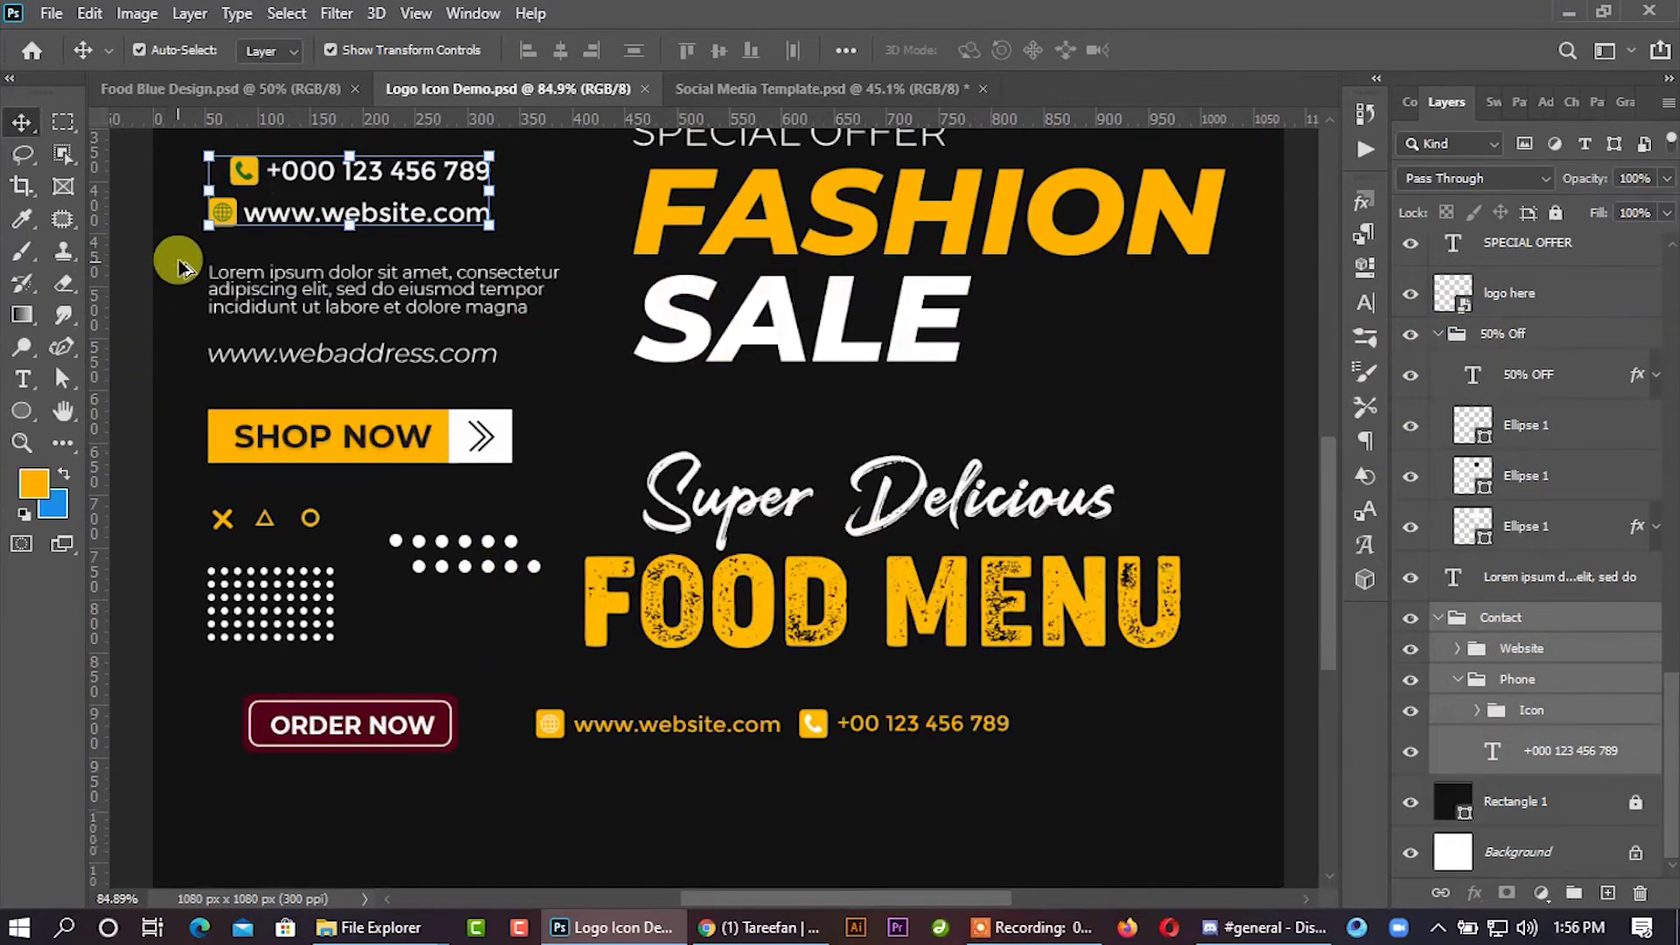
{"action": "scroll", "coordinate": [169, 256], "scroll_direction": "up", "scroll_amount": 1}
{"action": "left_click_drag", "start_coordinate": [270, 167], "coordinate": [871, 665]}
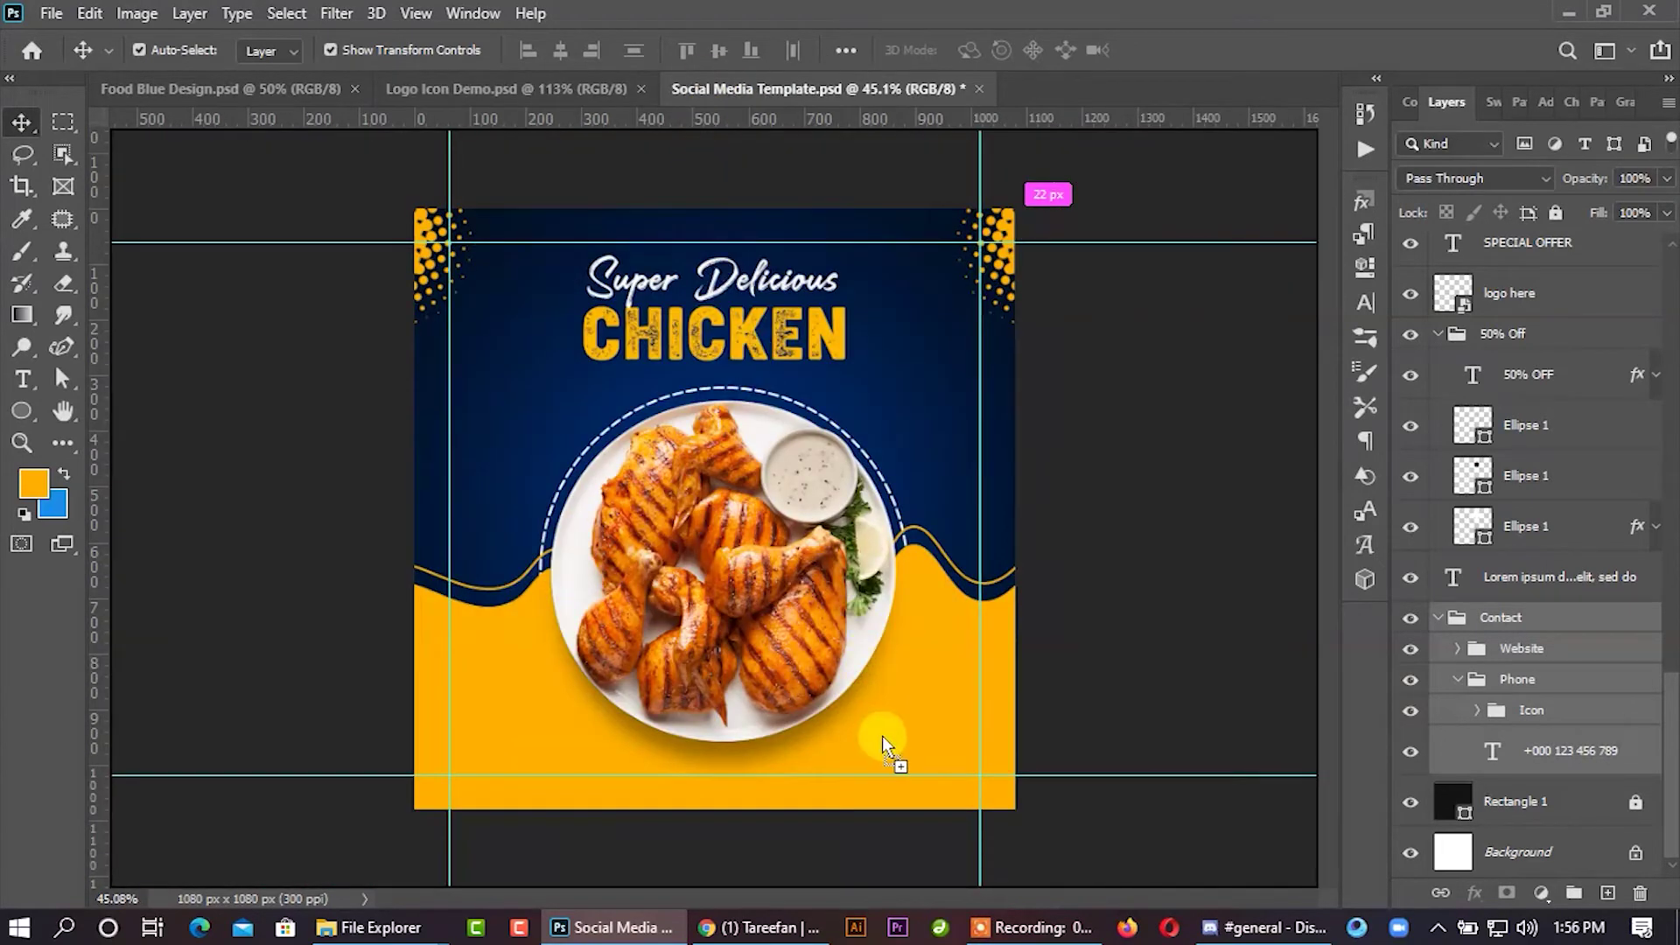
{"action": "left_click_drag", "start_coordinate": [884, 748], "coordinate": [994, 769]}
Step: Nudge the Contact group down until its lower edge rests on the bottom horizontal guide
{"action": "scroll", "coordinate": [1011, 762], "scroll_direction": "up", "scroll_amount": 2}
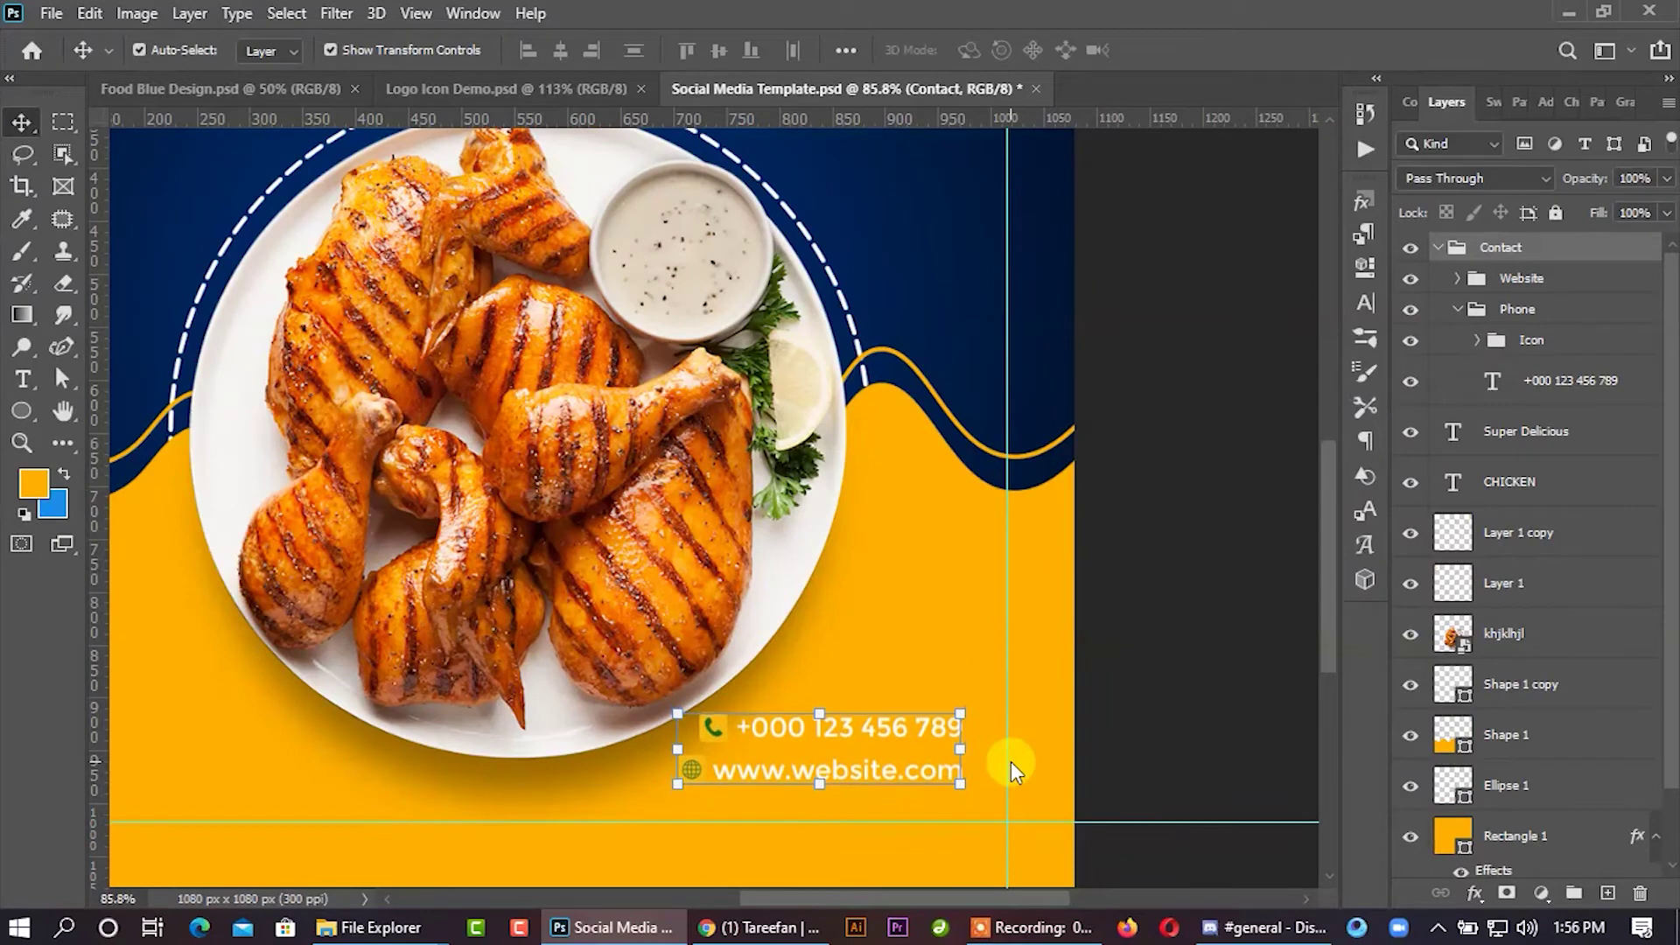
{"action": "key", "text": "shift+Down"}
{"action": "key", "text": "shift+Down"}
{"action": "key", "text": "shift+Down"}
{"action": "key", "text": "shift+Down"}
{"action": "key", "text": "shift+Down"}
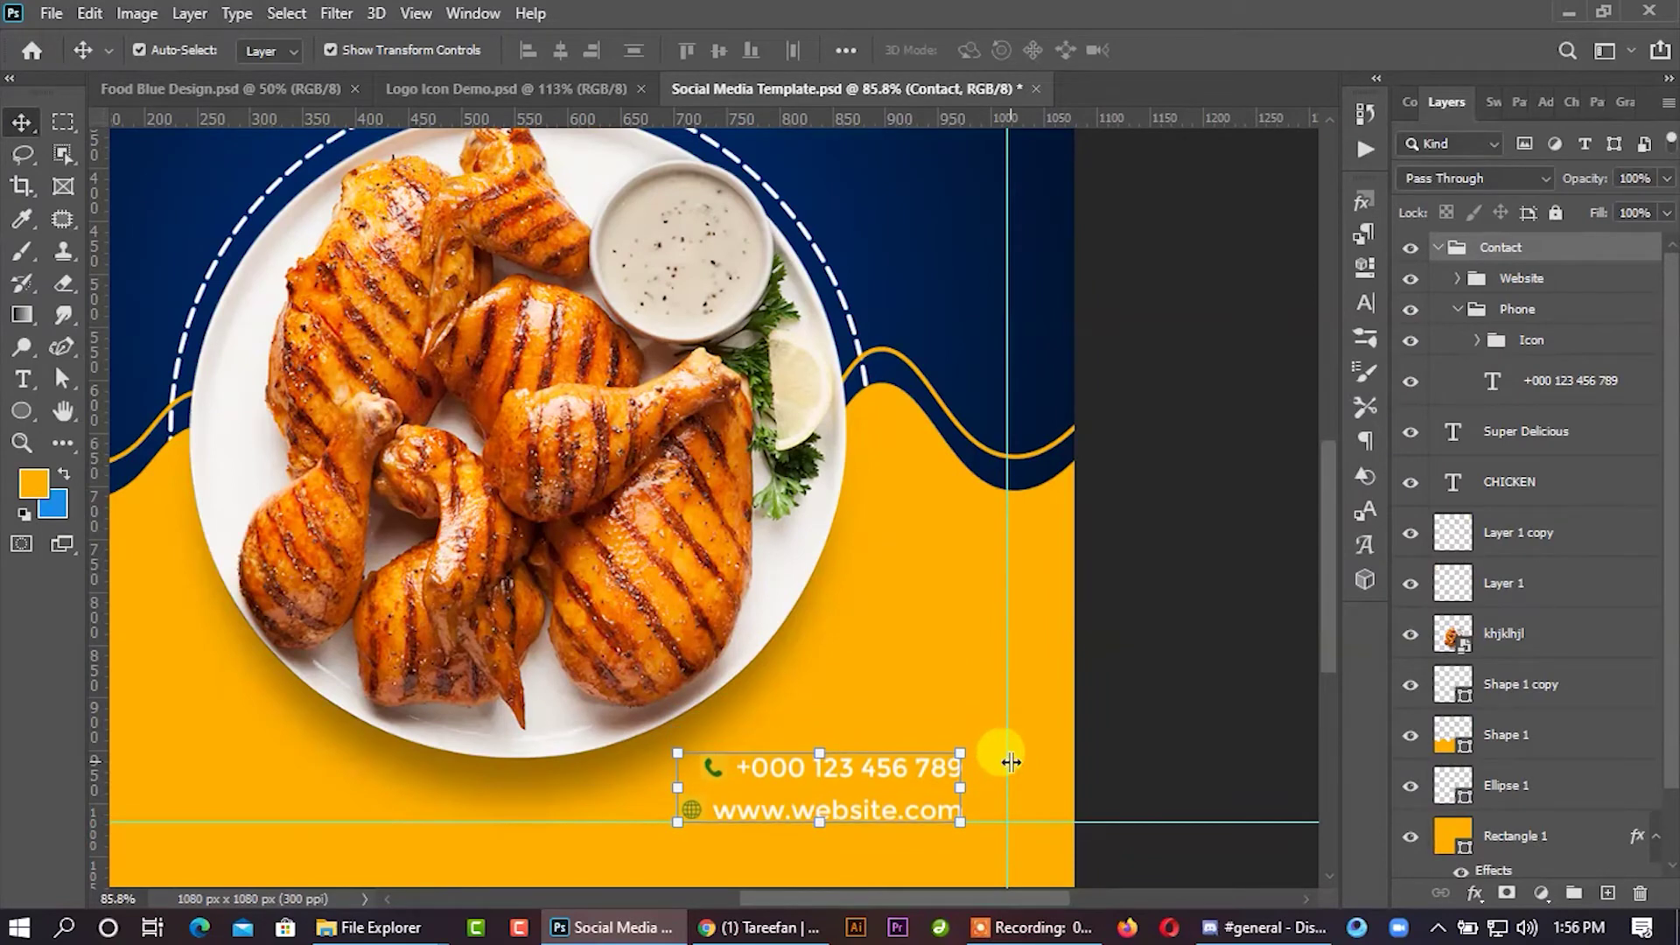
Step: Nudge the Contact group right until its right edge lines up with the right vertical guide
{"action": "key", "text": "shift+Right"}
{"action": "key", "text": "shift+Right"}
{"action": "key", "text": "shift+Right"}
{"action": "key", "text": "shift+Right"}
{"action": "key", "text": "shift+Right"}
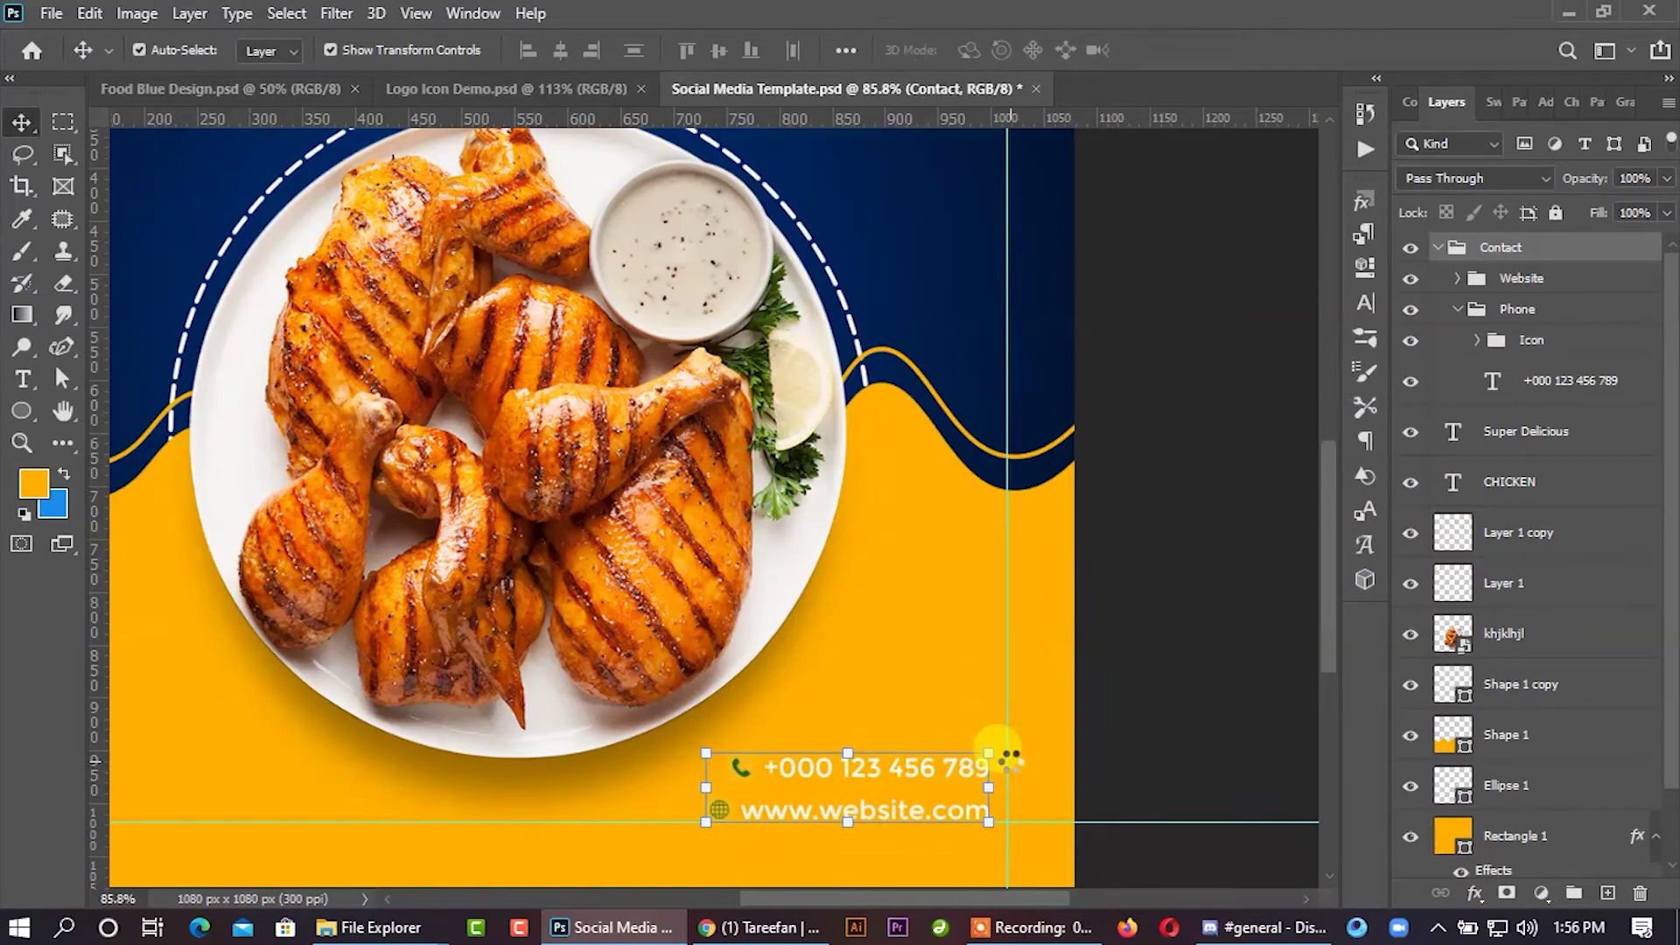
{"action": "key", "text": "shift+Right"}
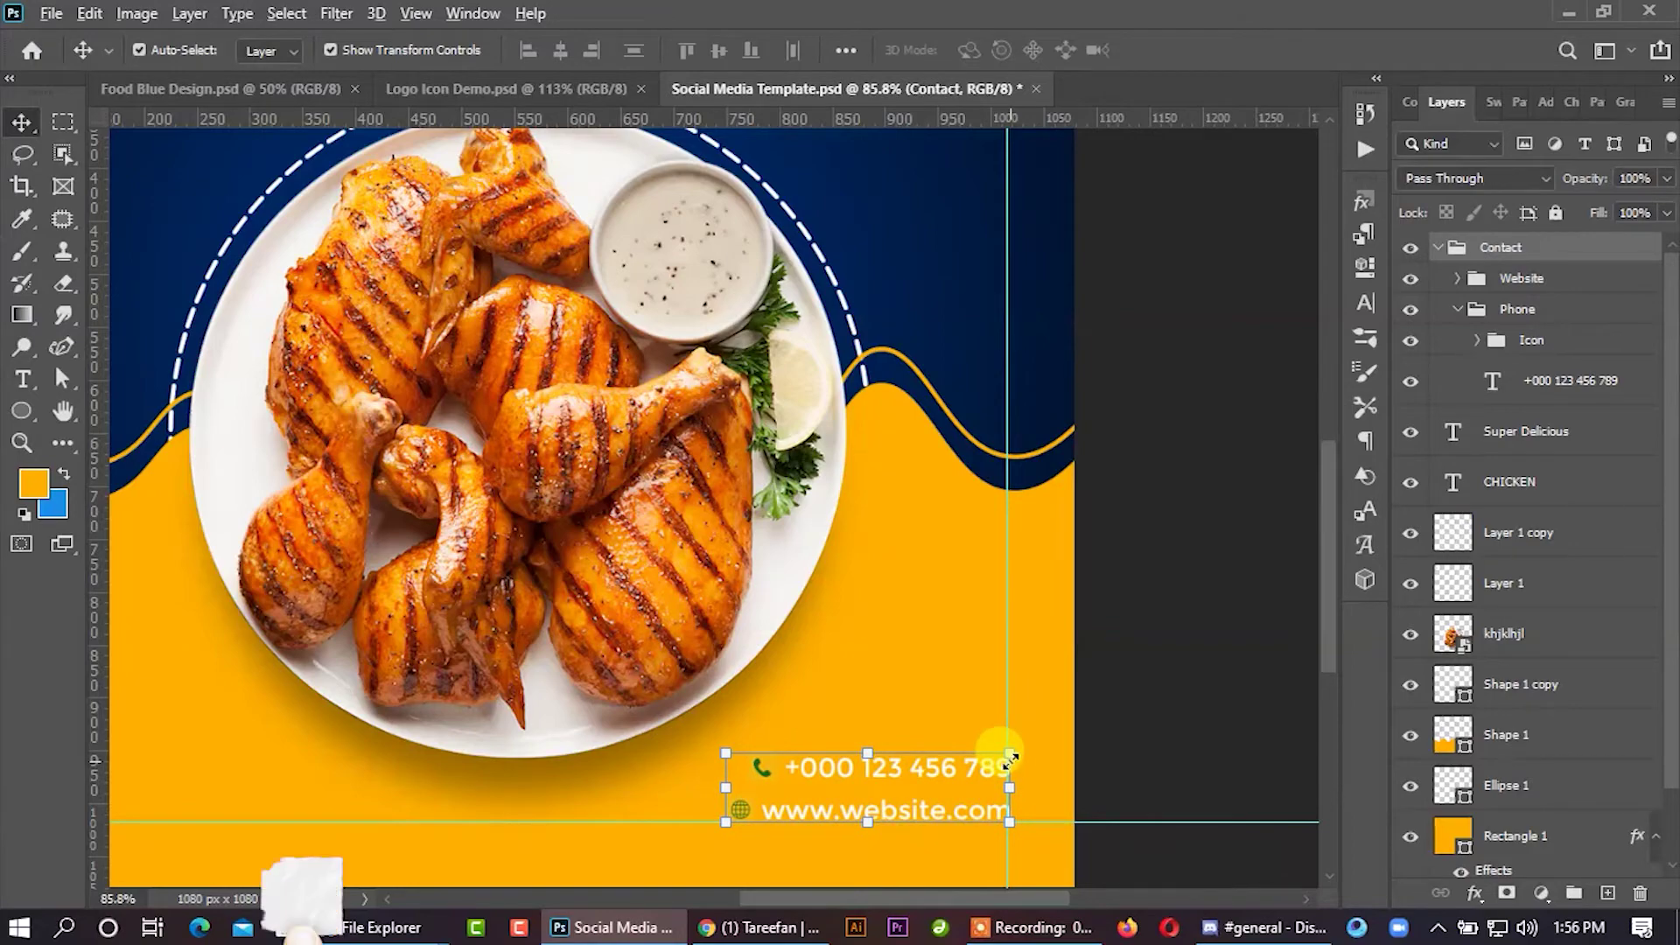
{"action": "scroll", "coordinate": [1012, 759], "scroll_direction": "up", "scroll_amount": 5}
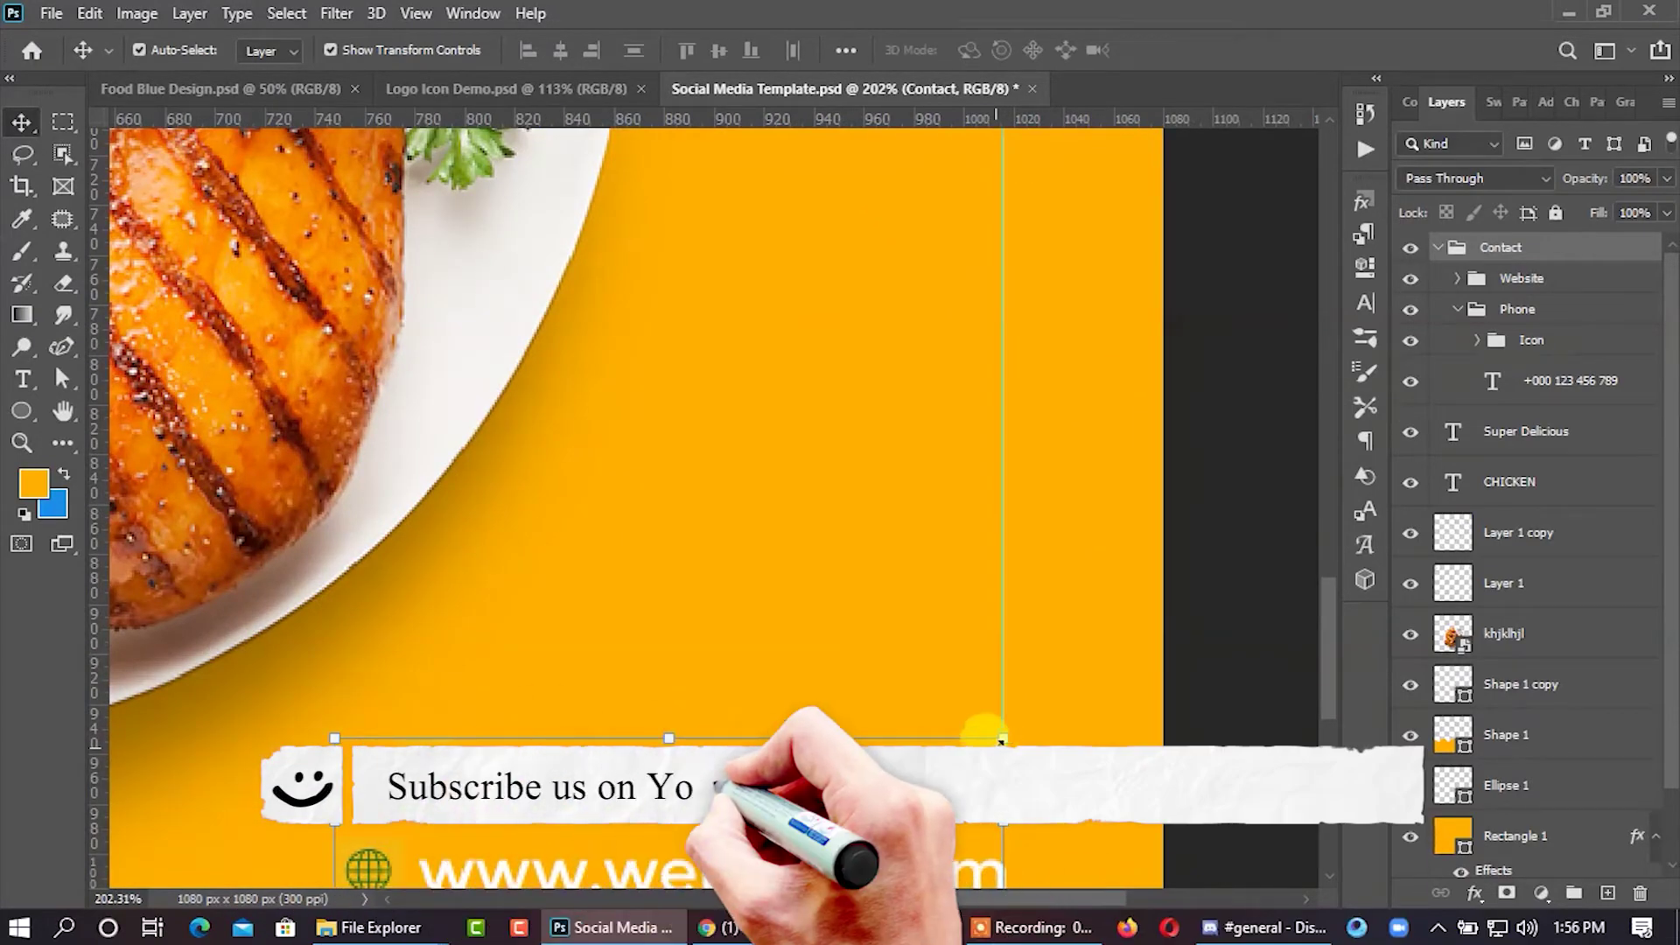
{"action": "scroll", "coordinate": [833, 663], "scroll_direction": "down", "scroll_amount": 4}
{"action": "key", "text": "Left"}
{"action": "key", "text": "Left"}
{"action": "key", "text": "Left"}
{"action": "scroll", "coordinate": [836, 669], "scroll_direction": "down", "scroll_amount": 3}
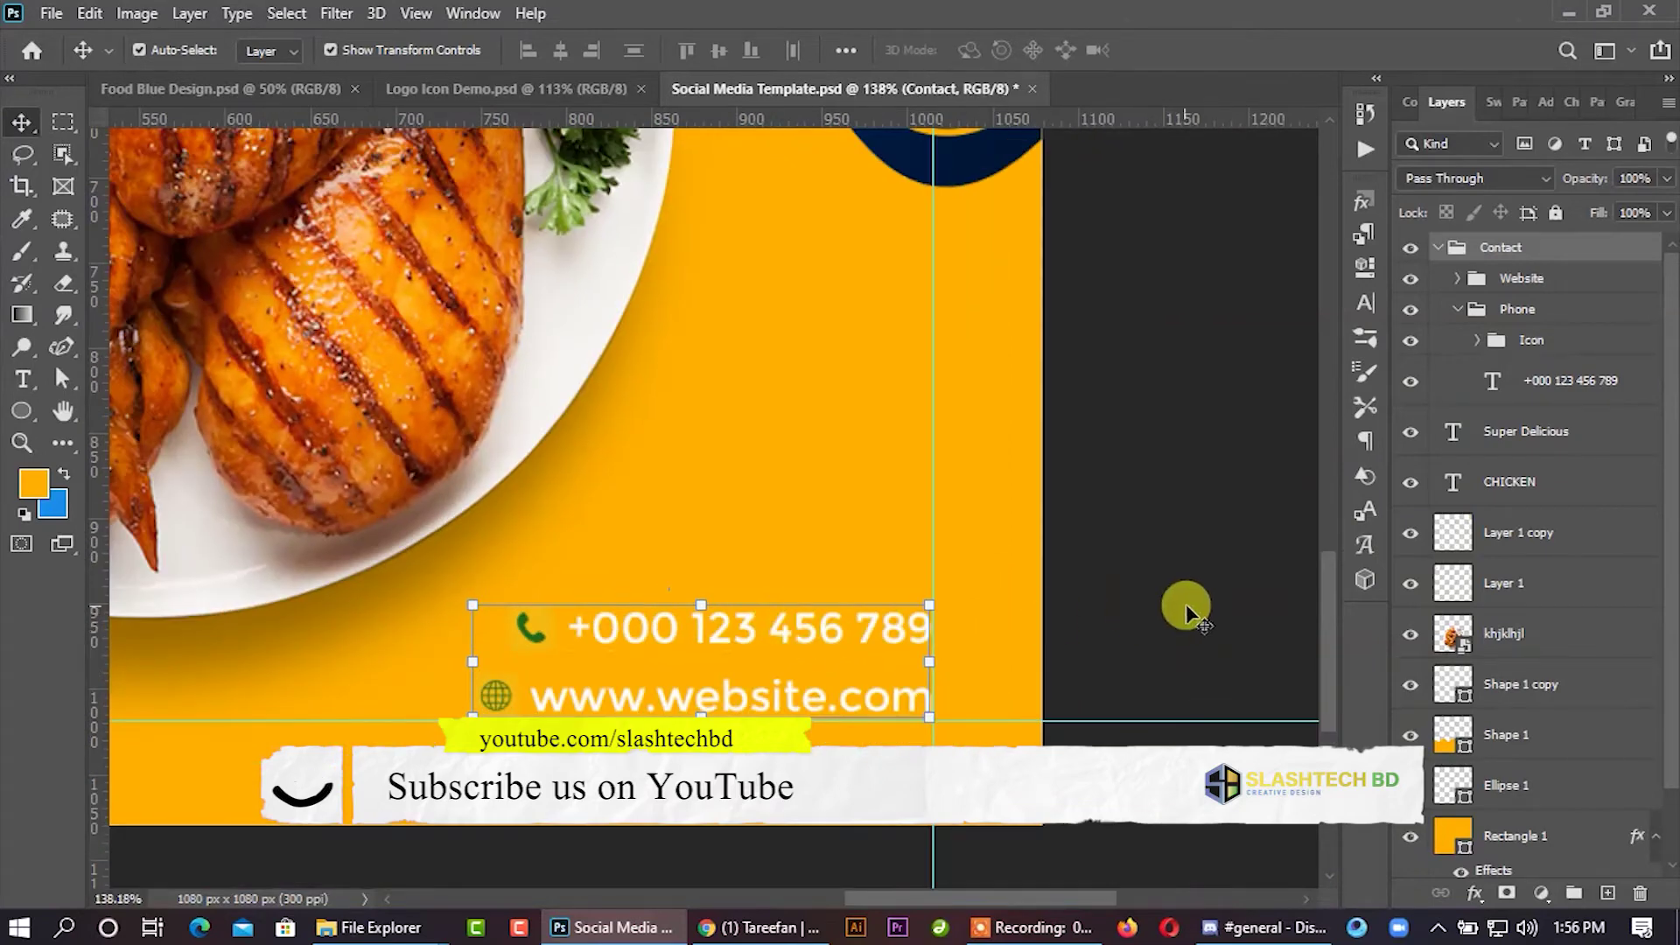
{"action": "left_click", "coordinate": [1187, 603]}
Step: Recolour the rounded square behind the phone icon to near-black 111110
{"action": "left_click", "coordinate": [549, 625]}
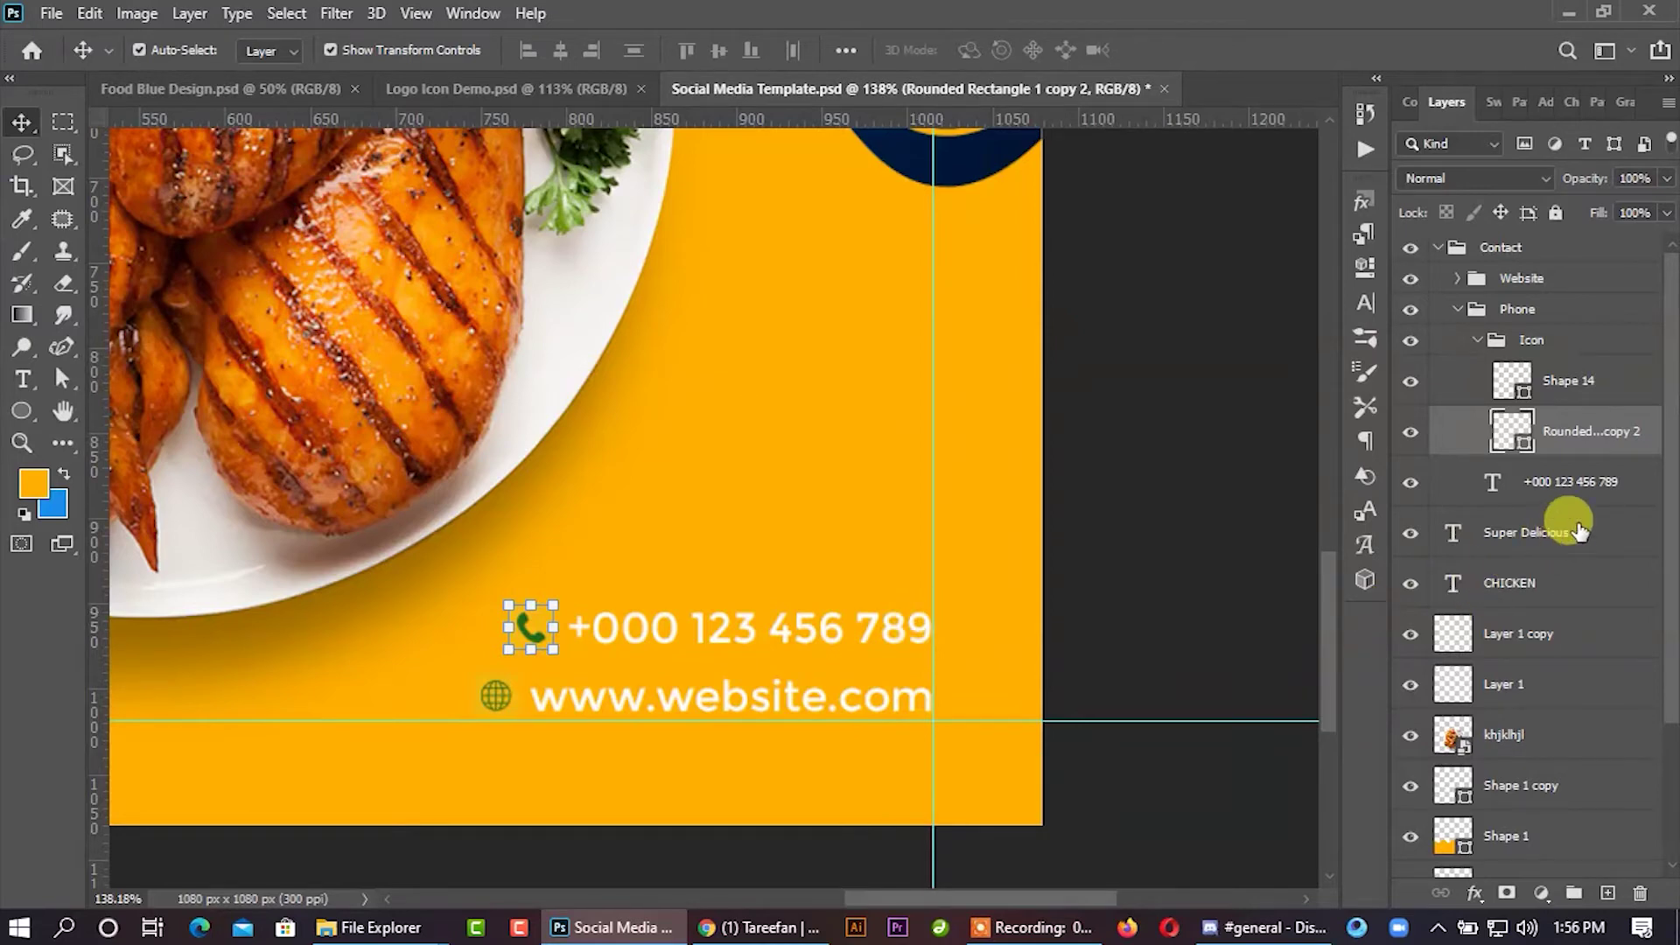
{"action": "double_click", "coordinate": [1511, 435]}
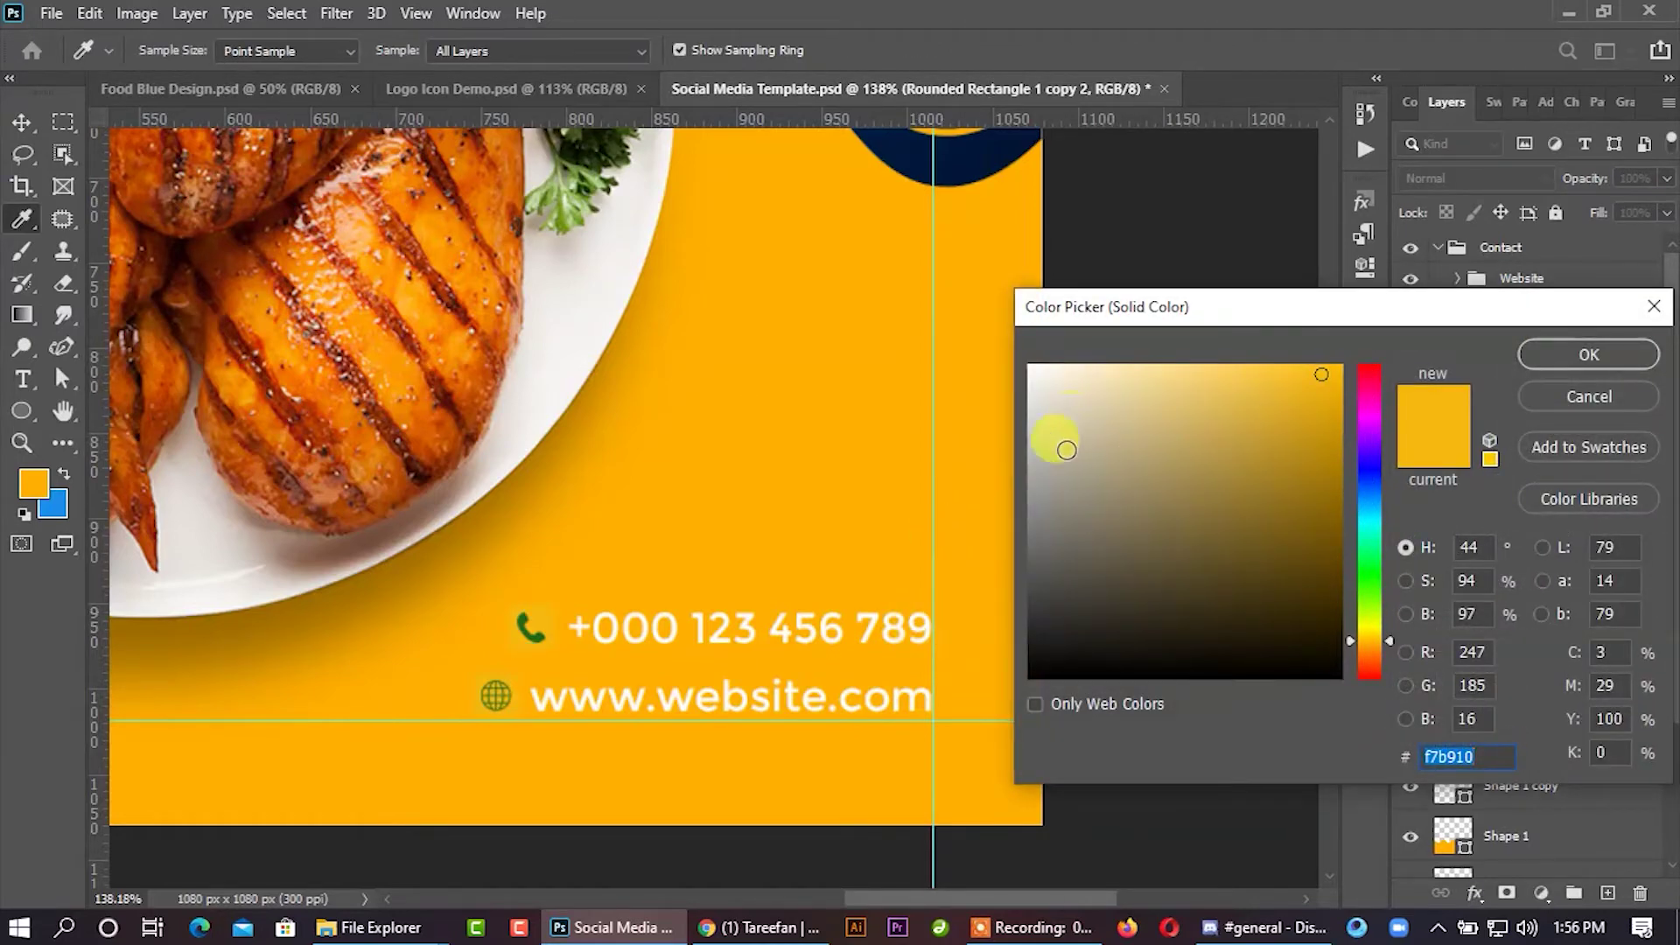
{"action": "left_click", "coordinate": [1039, 658]}
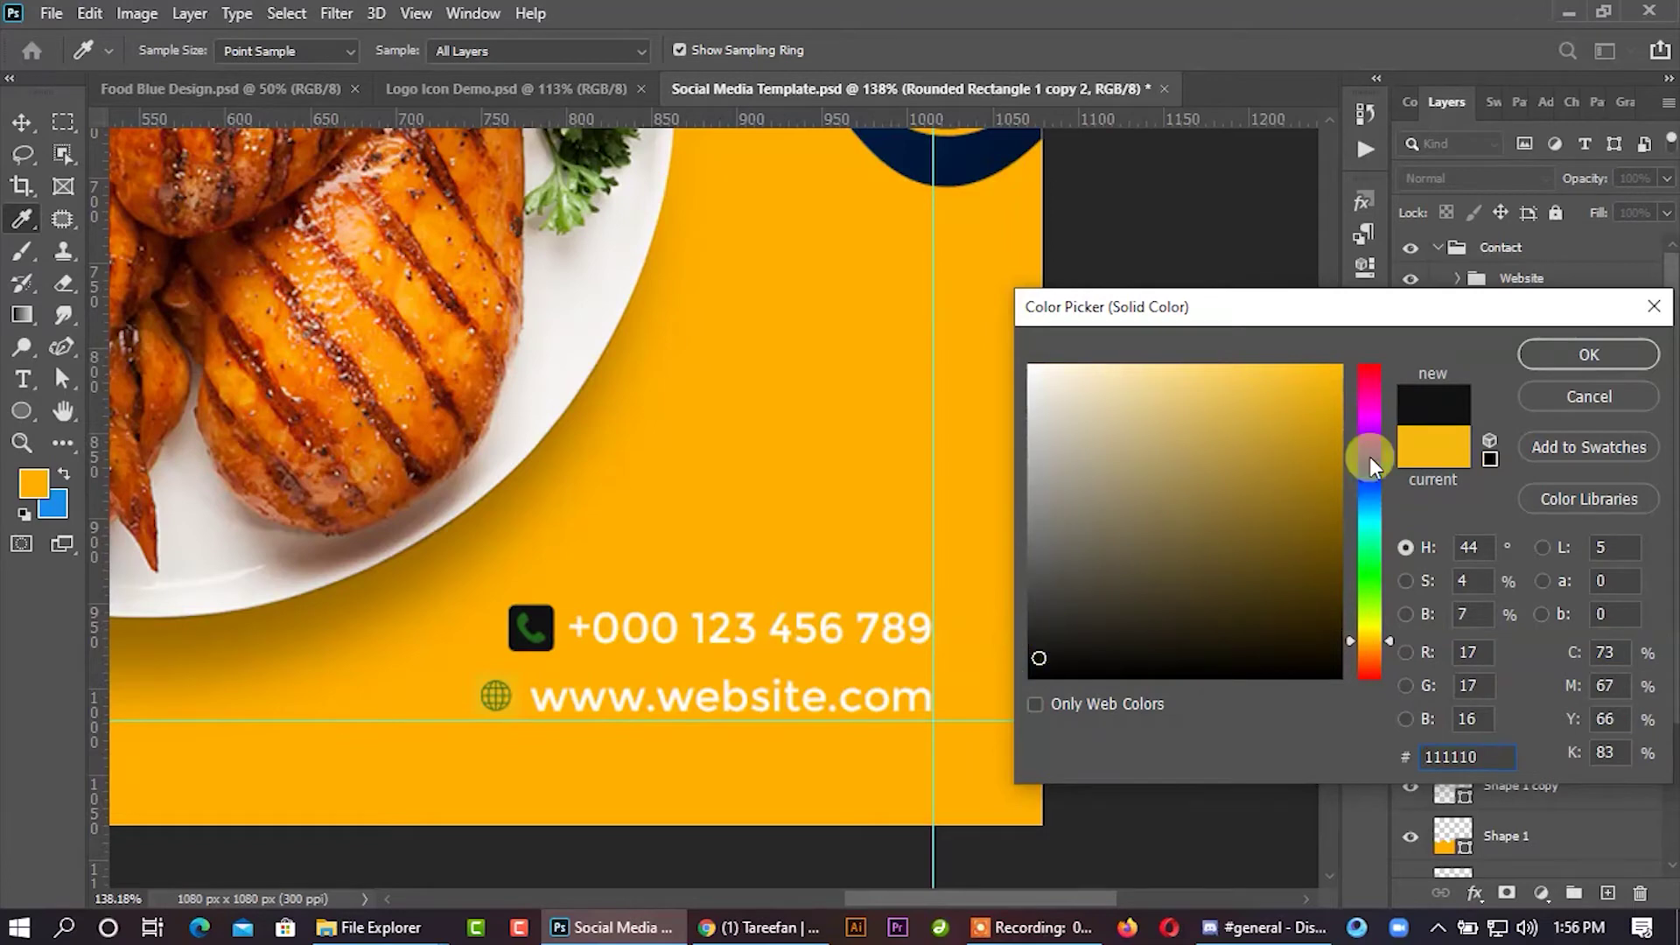
{"action": "left_click", "coordinate": [1558, 360]}
Step: Recolour the handset shape in the phone icon to white, keeping its square's near-black fill
{"action": "left_click", "coordinate": [1517, 395]}
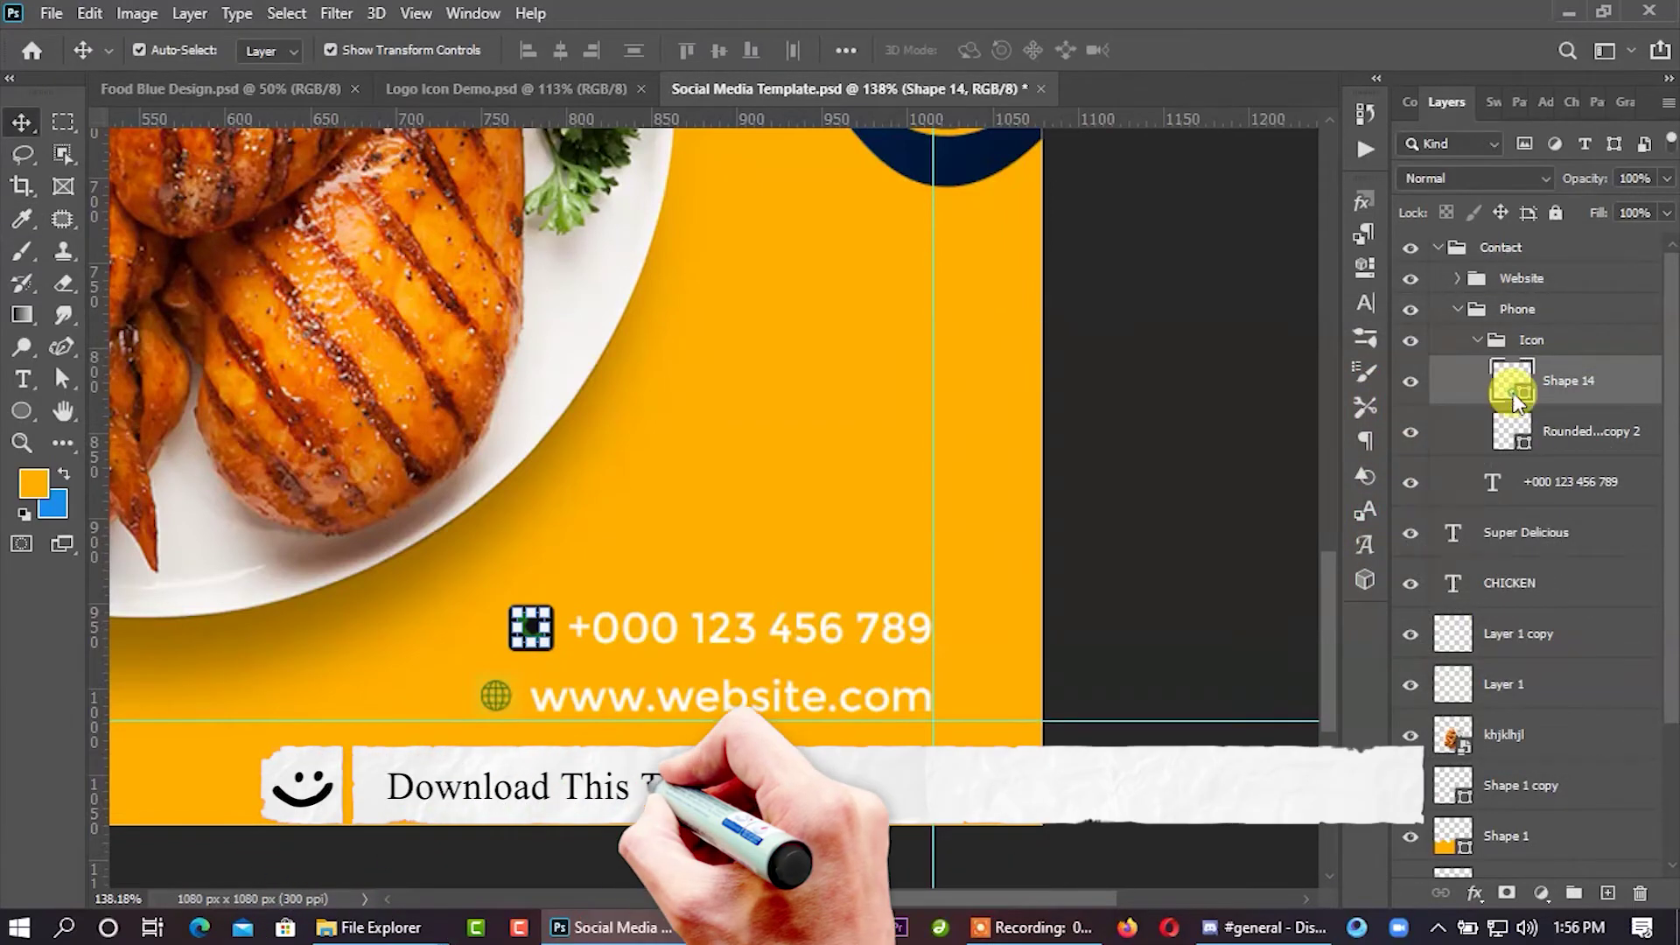
{"action": "double_click", "coordinate": [1517, 396]}
{"action": "left_click", "coordinate": [1581, 348]}
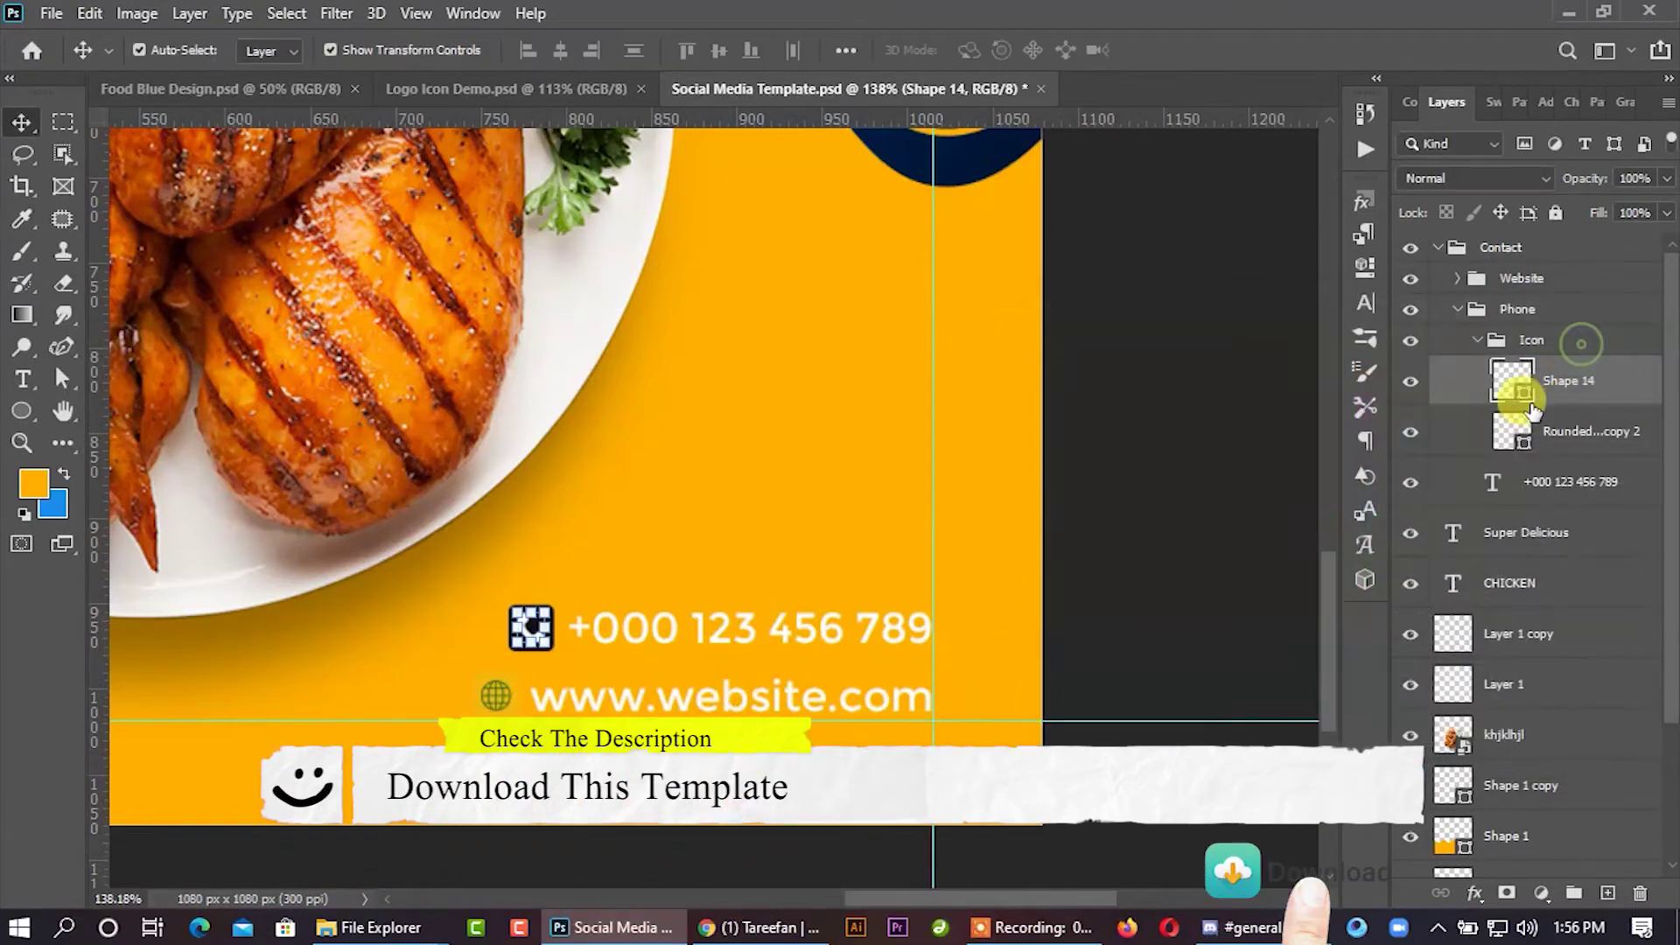
{"action": "double_click", "coordinate": [1514, 430]}
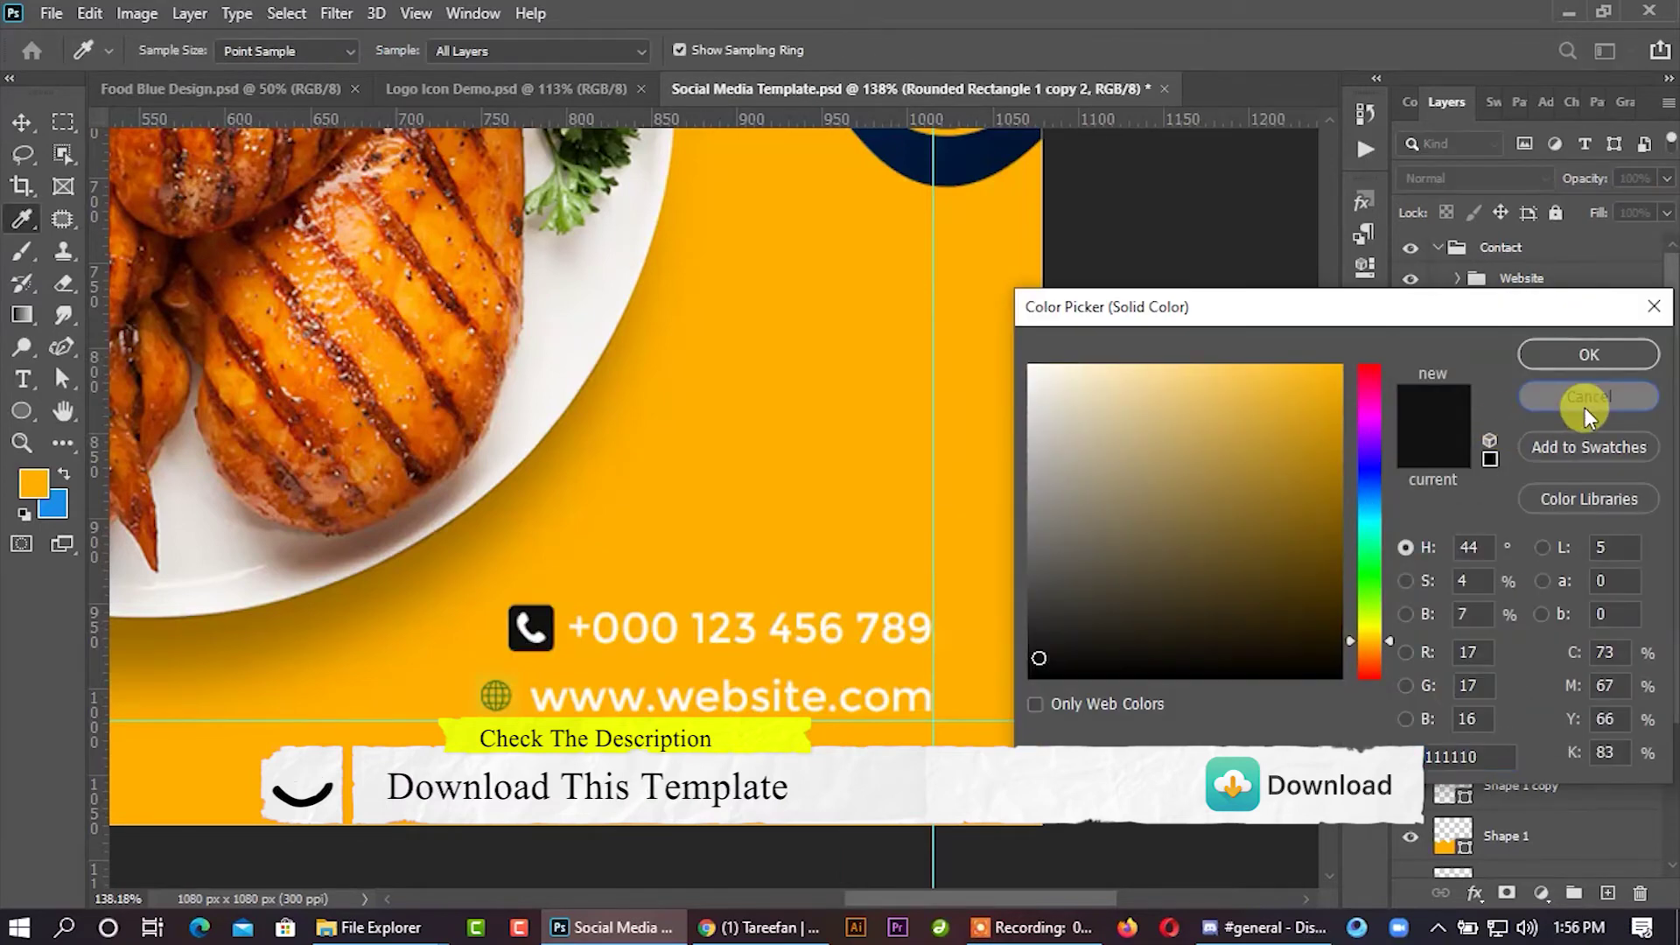
{"action": "left_click", "coordinate": [1589, 411]}
Step: Change the phone number's text colour to near-black 111110, sampled from the phone icon's square
{"action": "left_click", "coordinate": [855, 638]}
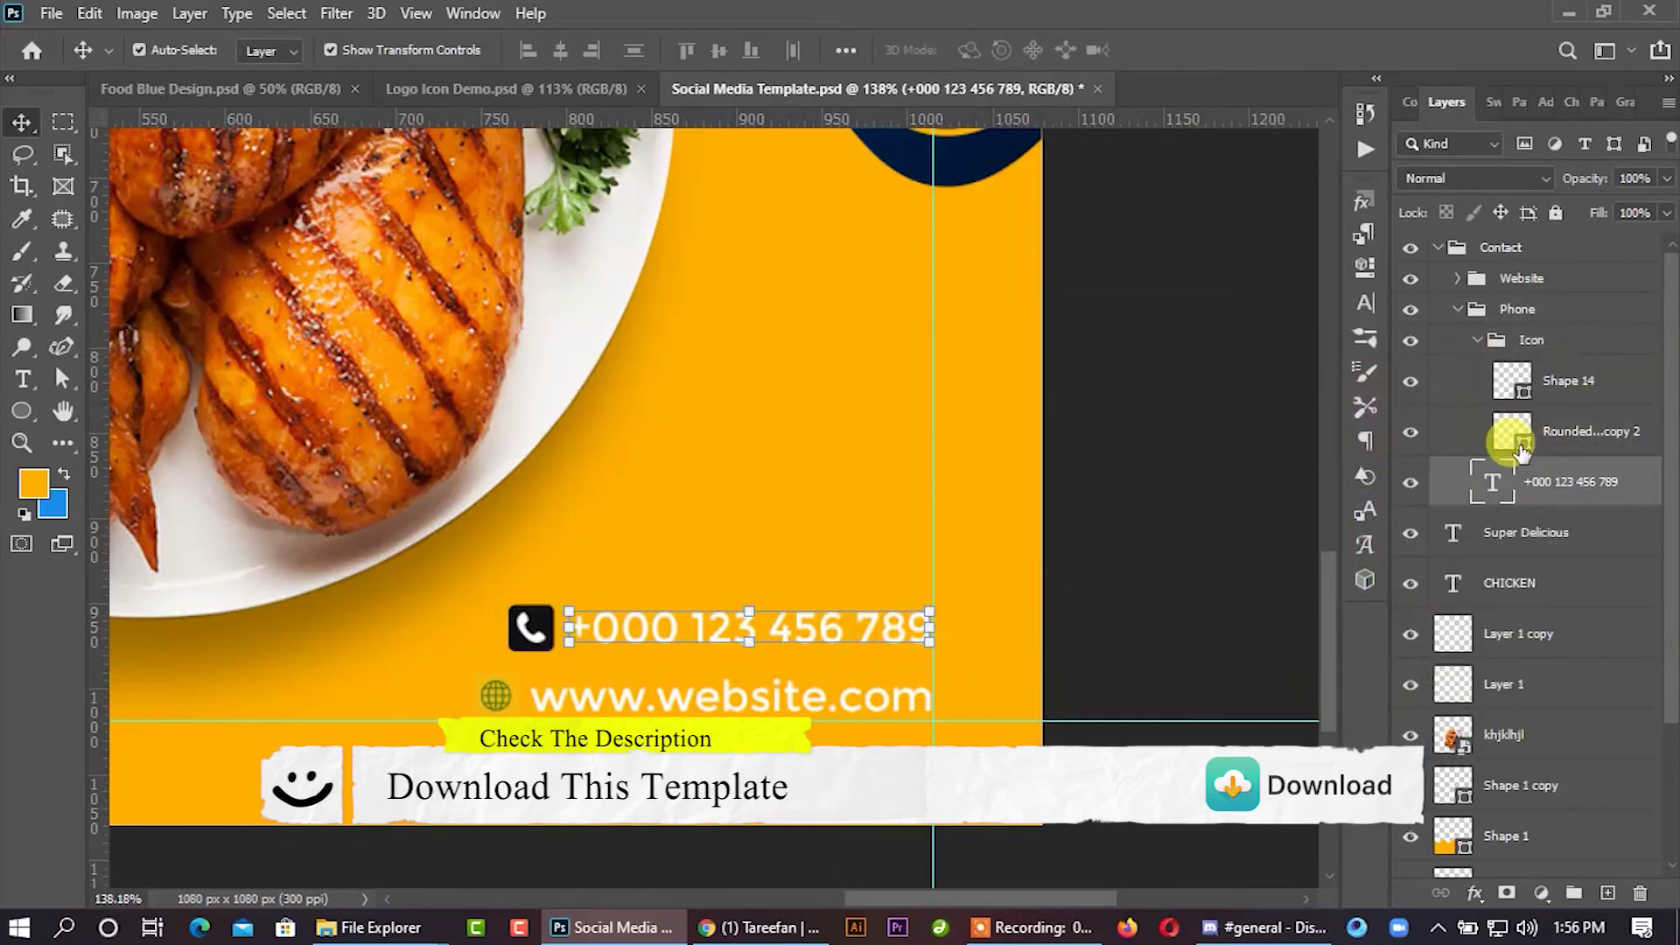
{"action": "left_click", "coordinate": [1352, 323]}
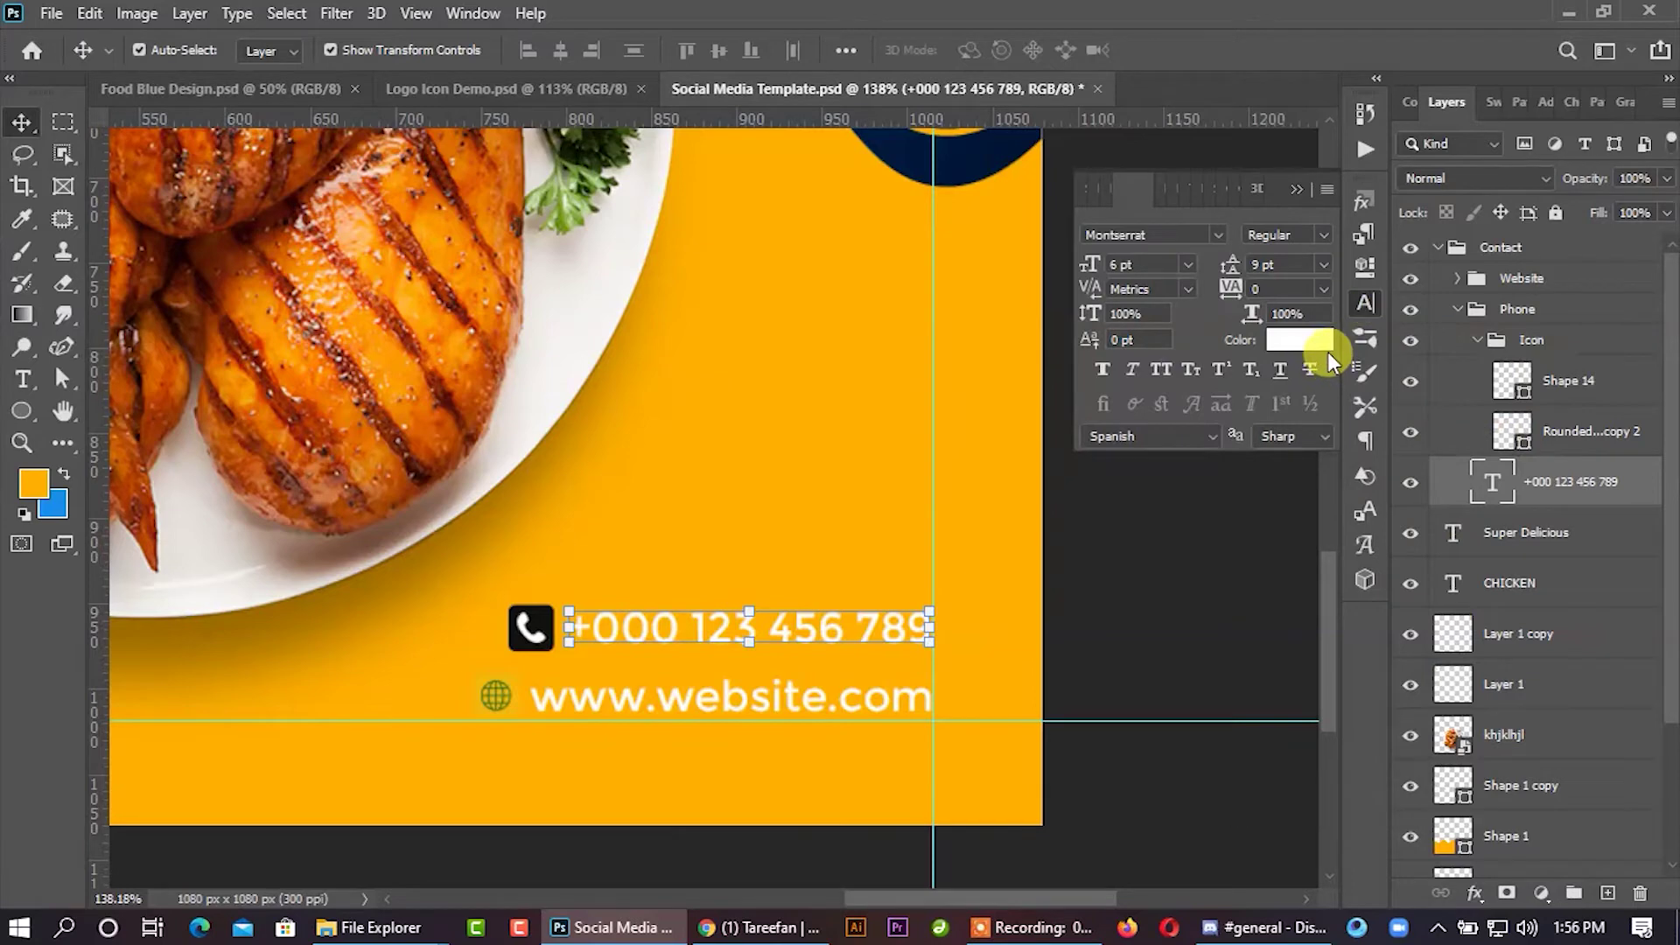
{"action": "left_click", "coordinate": [1321, 345]}
{"action": "left_click", "coordinate": [536, 610]}
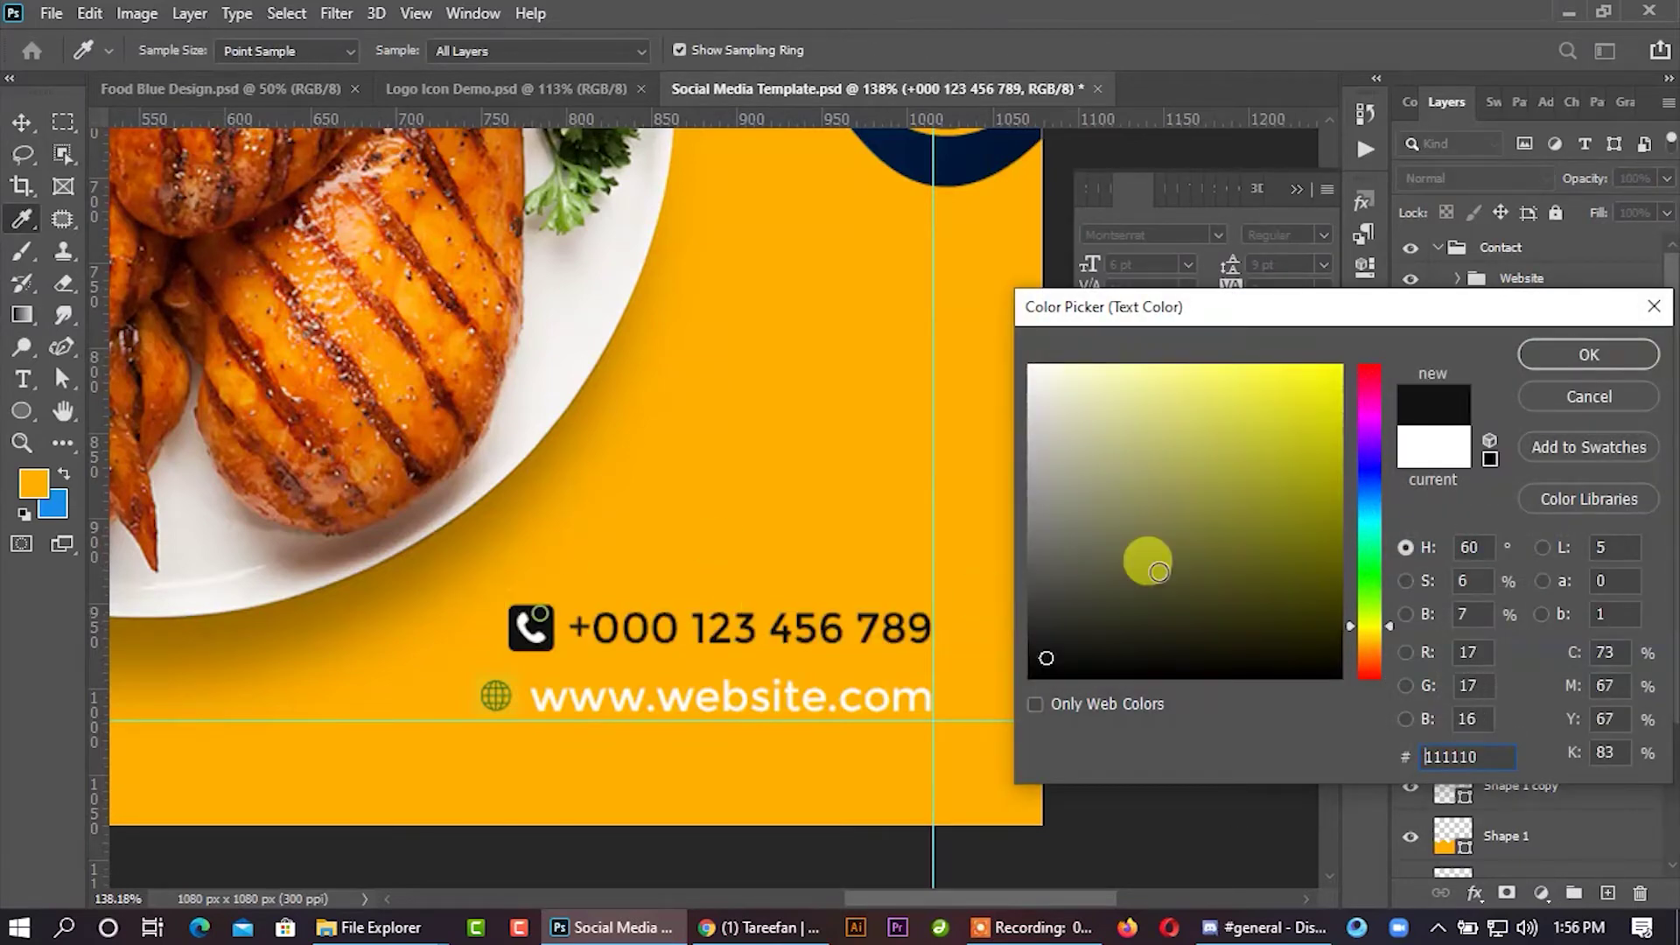
{"action": "left_click", "coordinate": [1549, 371]}
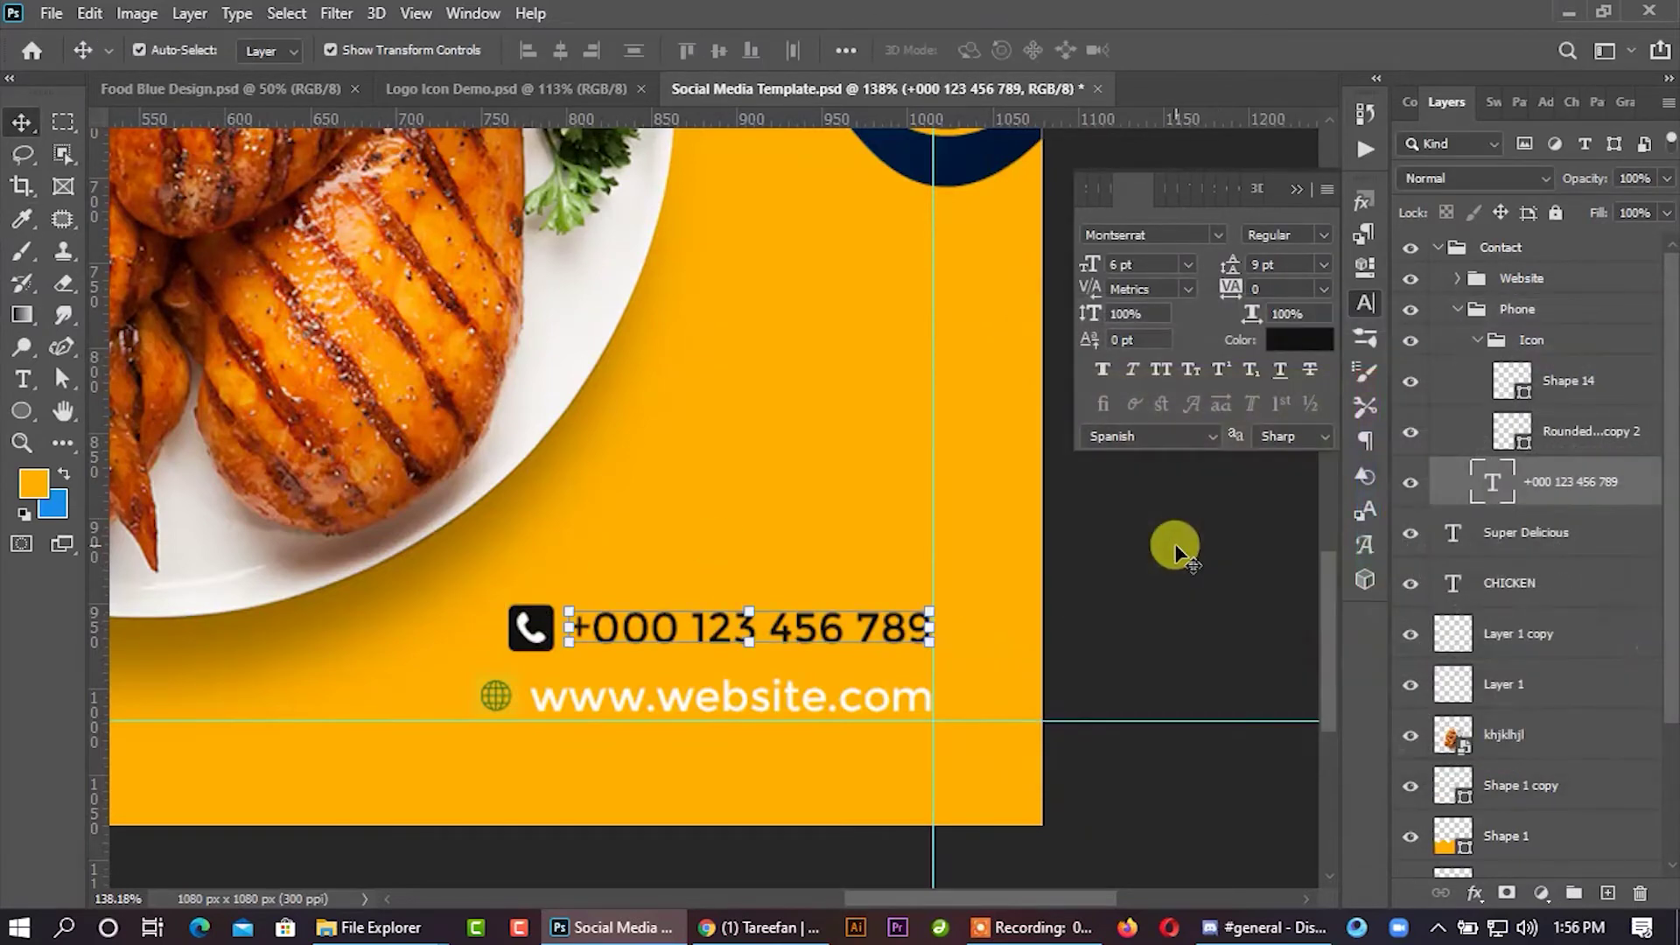
{"action": "left_click", "coordinate": [870, 701]}
{"action": "left_click", "coordinate": [1282, 340]}
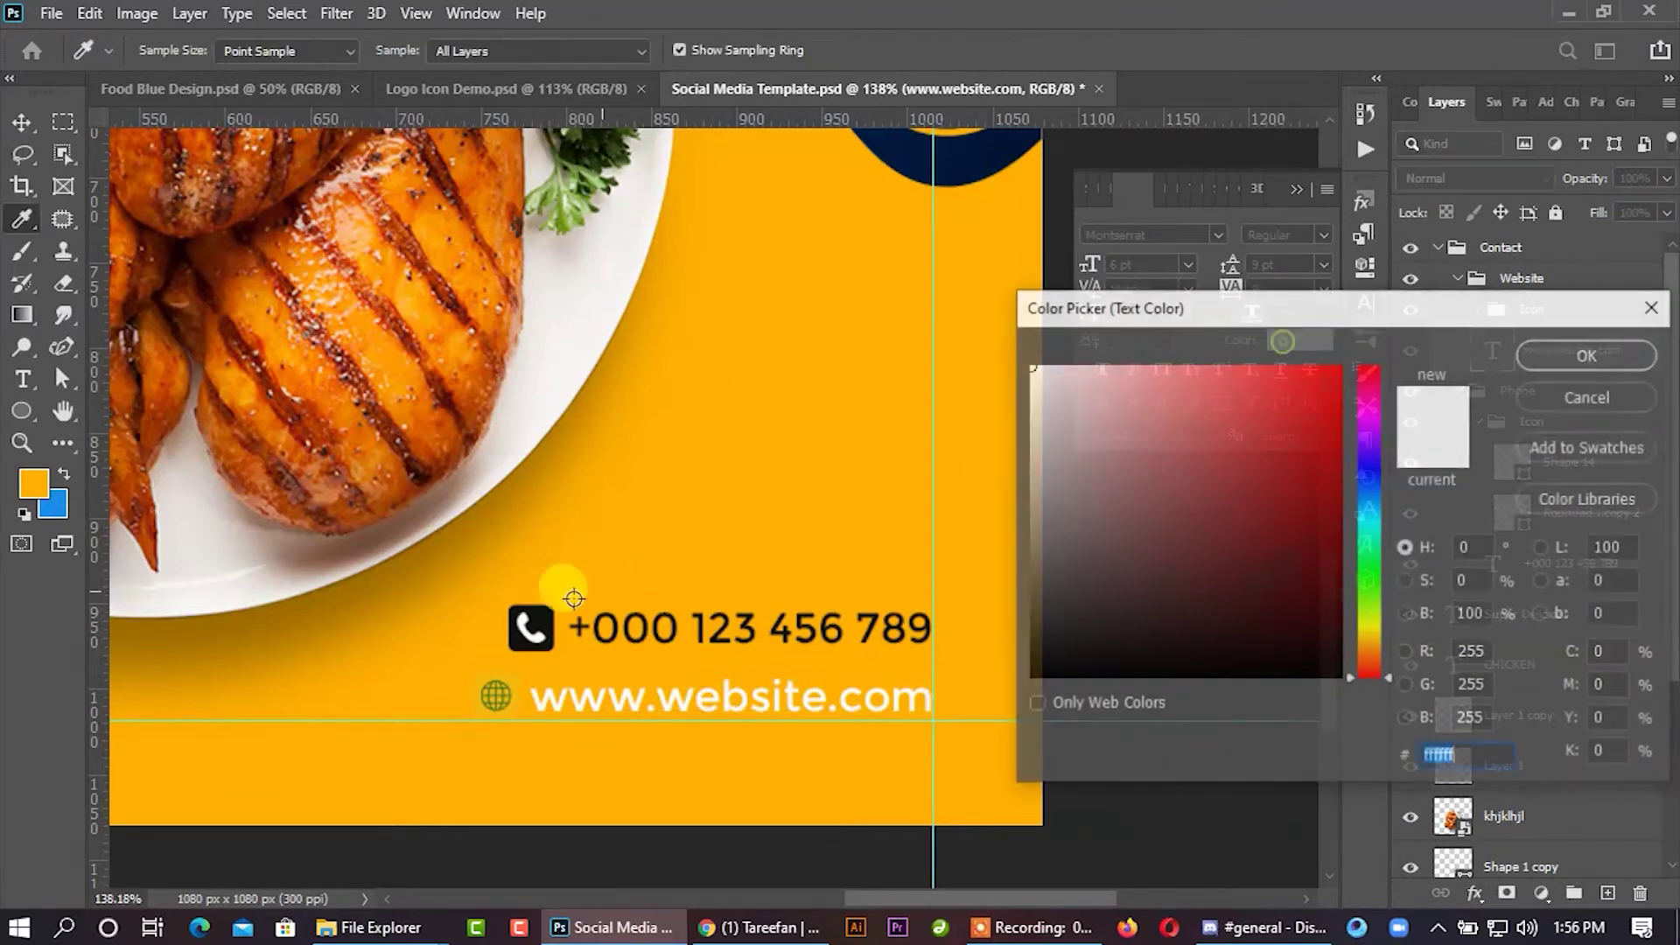
{"action": "left_click", "coordinate": [536, 610]}
{"action": "left_click", "coordinate": [1549, 364]}
{"action": "key", "text": "v"}
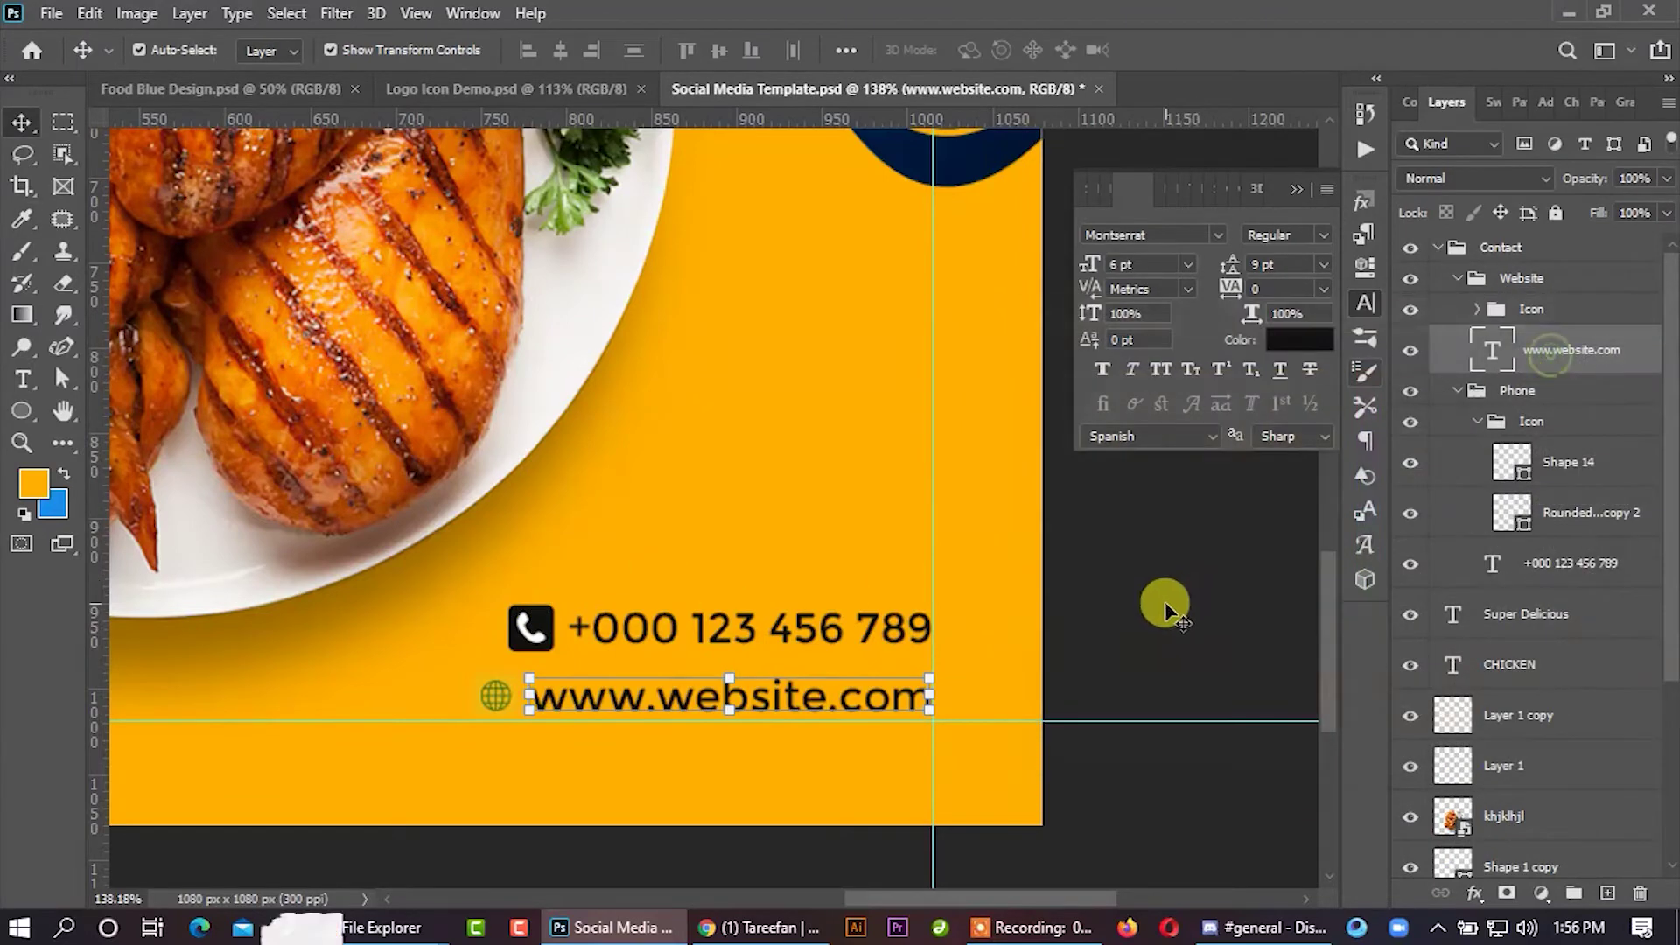
Step: Recolour the rounded square behind the globe icon to near-black, sampled from the phone icon's square
{"action": "left_click", "coordinate": [525, 699]}
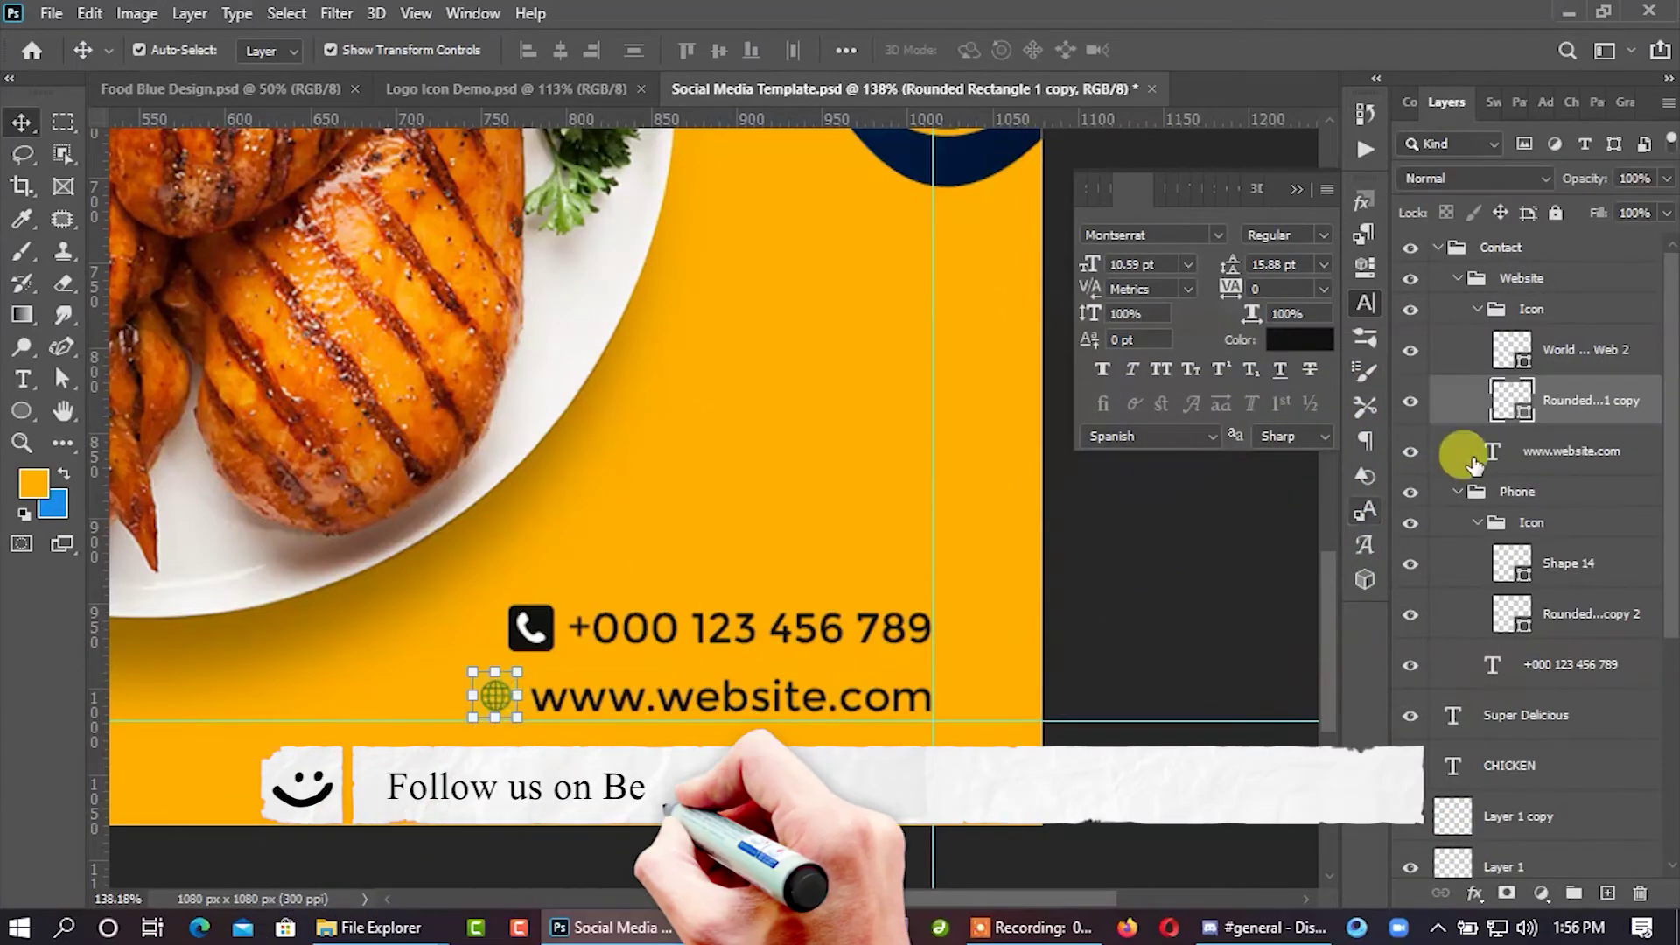
{"action": "double_click", "coordinate": [1514, 399]}
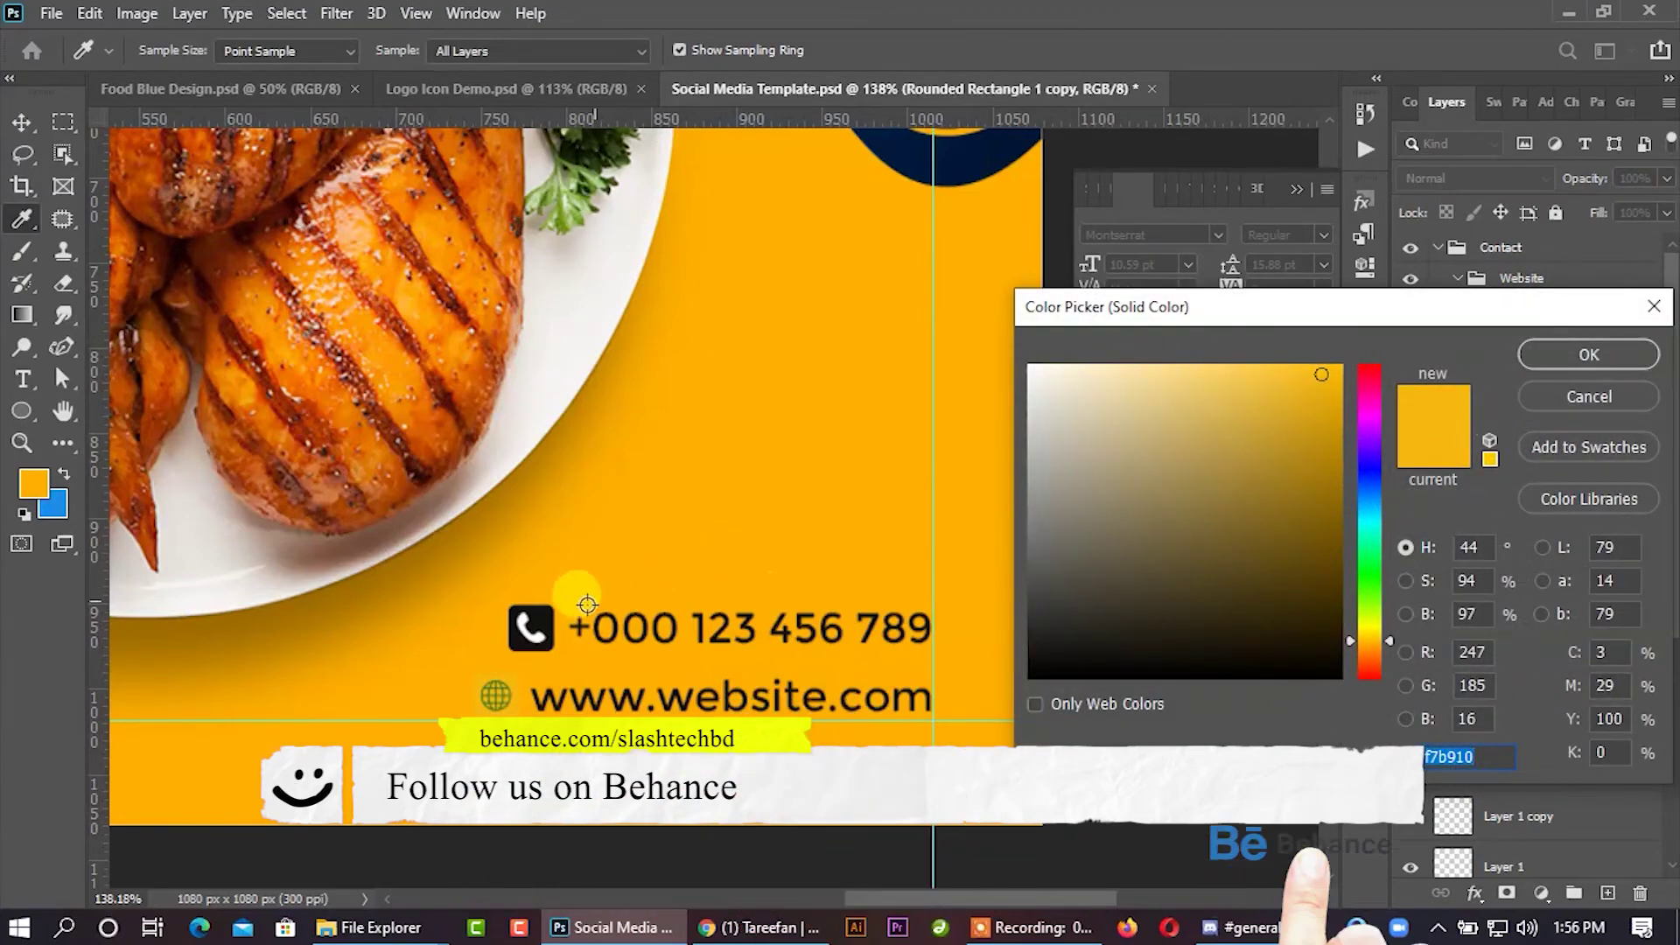
{"action": "left_click", "coordinate": [542, 611]}
{"action": "left_click", "coordinate": [1582, 353]}
{"action": "key", "text": "v"}
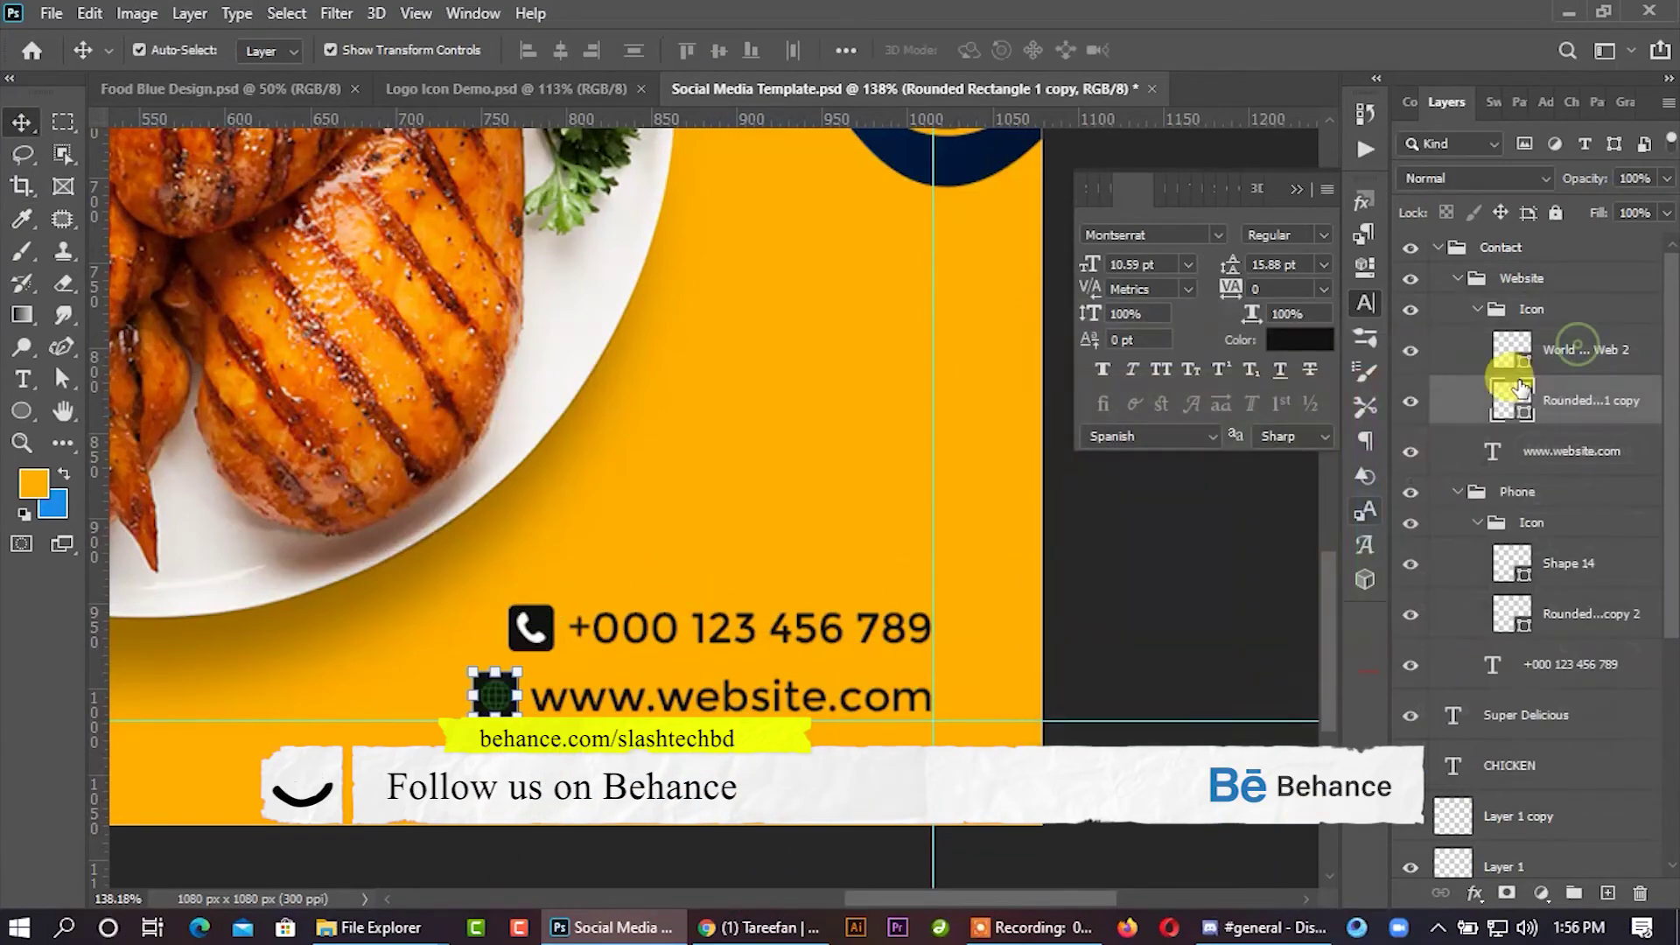
Step: Recolour the globe shape in the website icon to white and deselect it
{"action": "double_click", "coordinate": [1509, 354]}
{"action": "left_click", "coordinate": [1031, 367]}
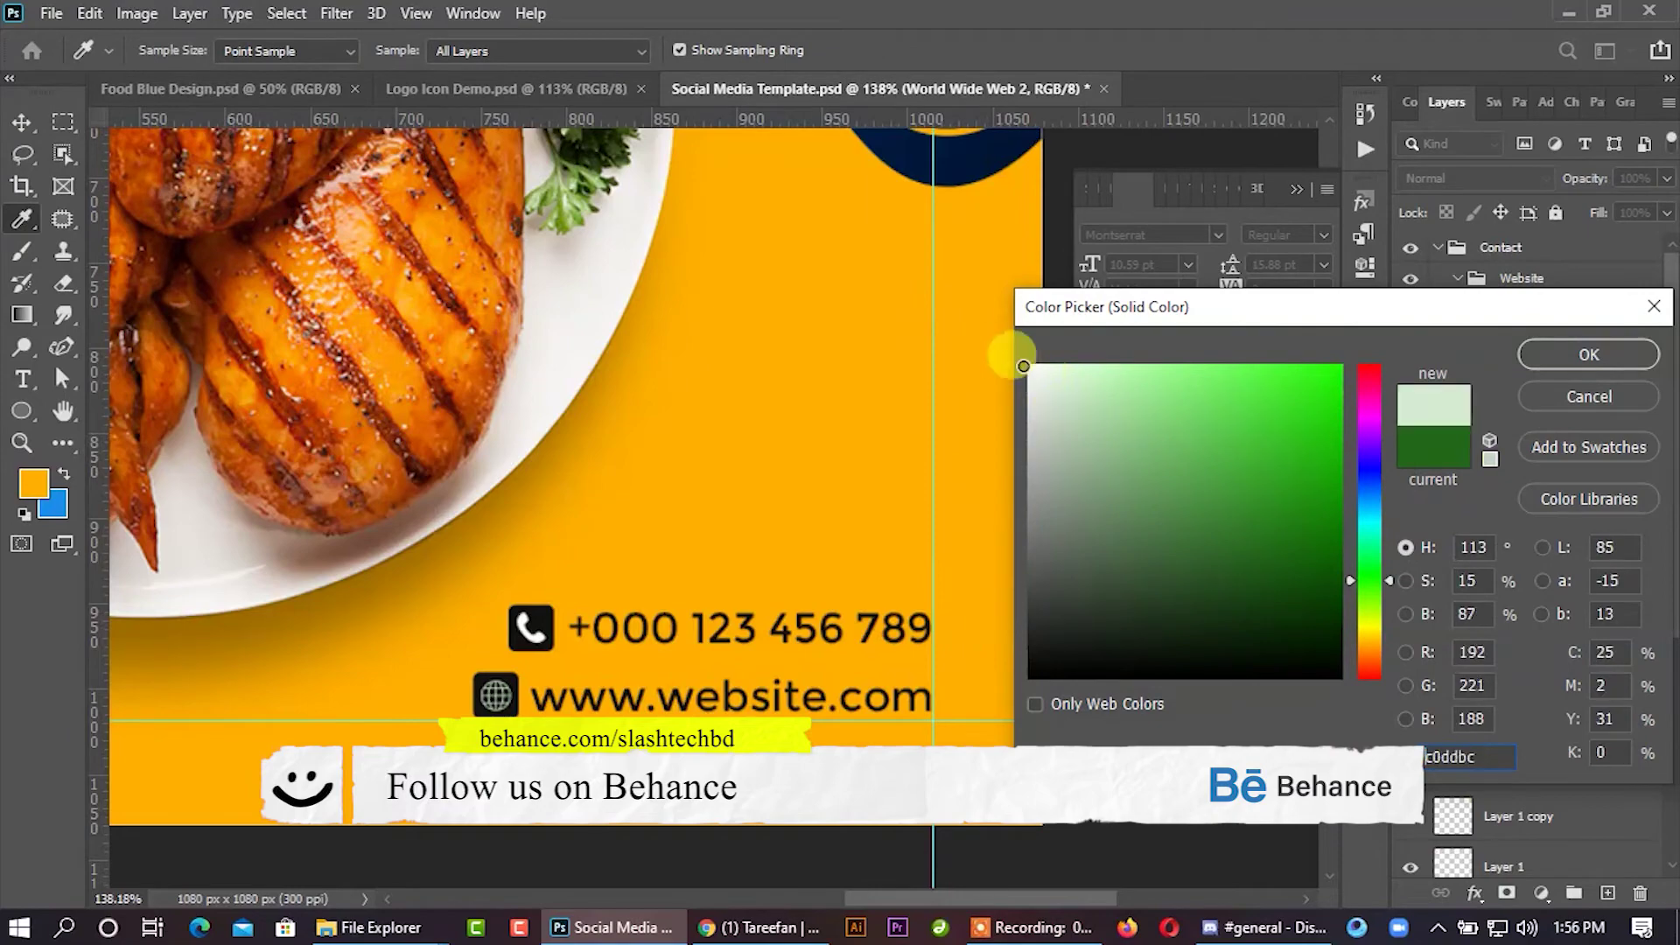
{"action": "left_click", "coordinate": [1588, 354]}
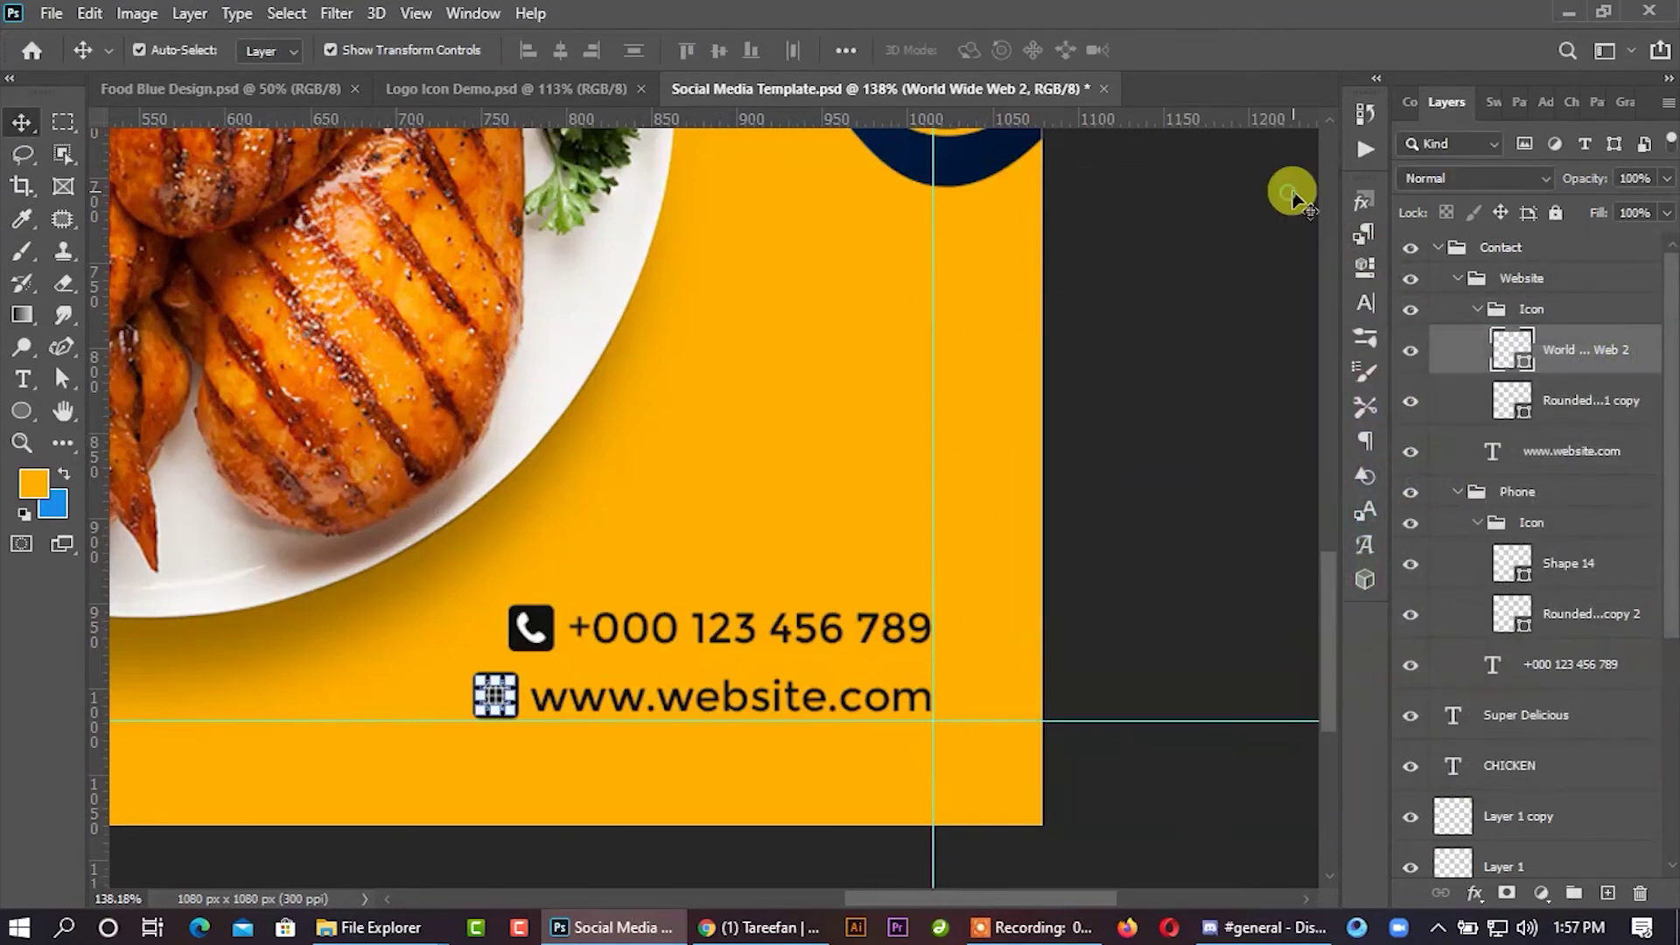
{"action": "scroll", "coordinate": [844, 424], "scroll_direction": "down", "scroll_amount": 4}
{"action": "scroll", "coordinate": [842, 424], "scroll_direction": "down", "scroll_amount": 2}
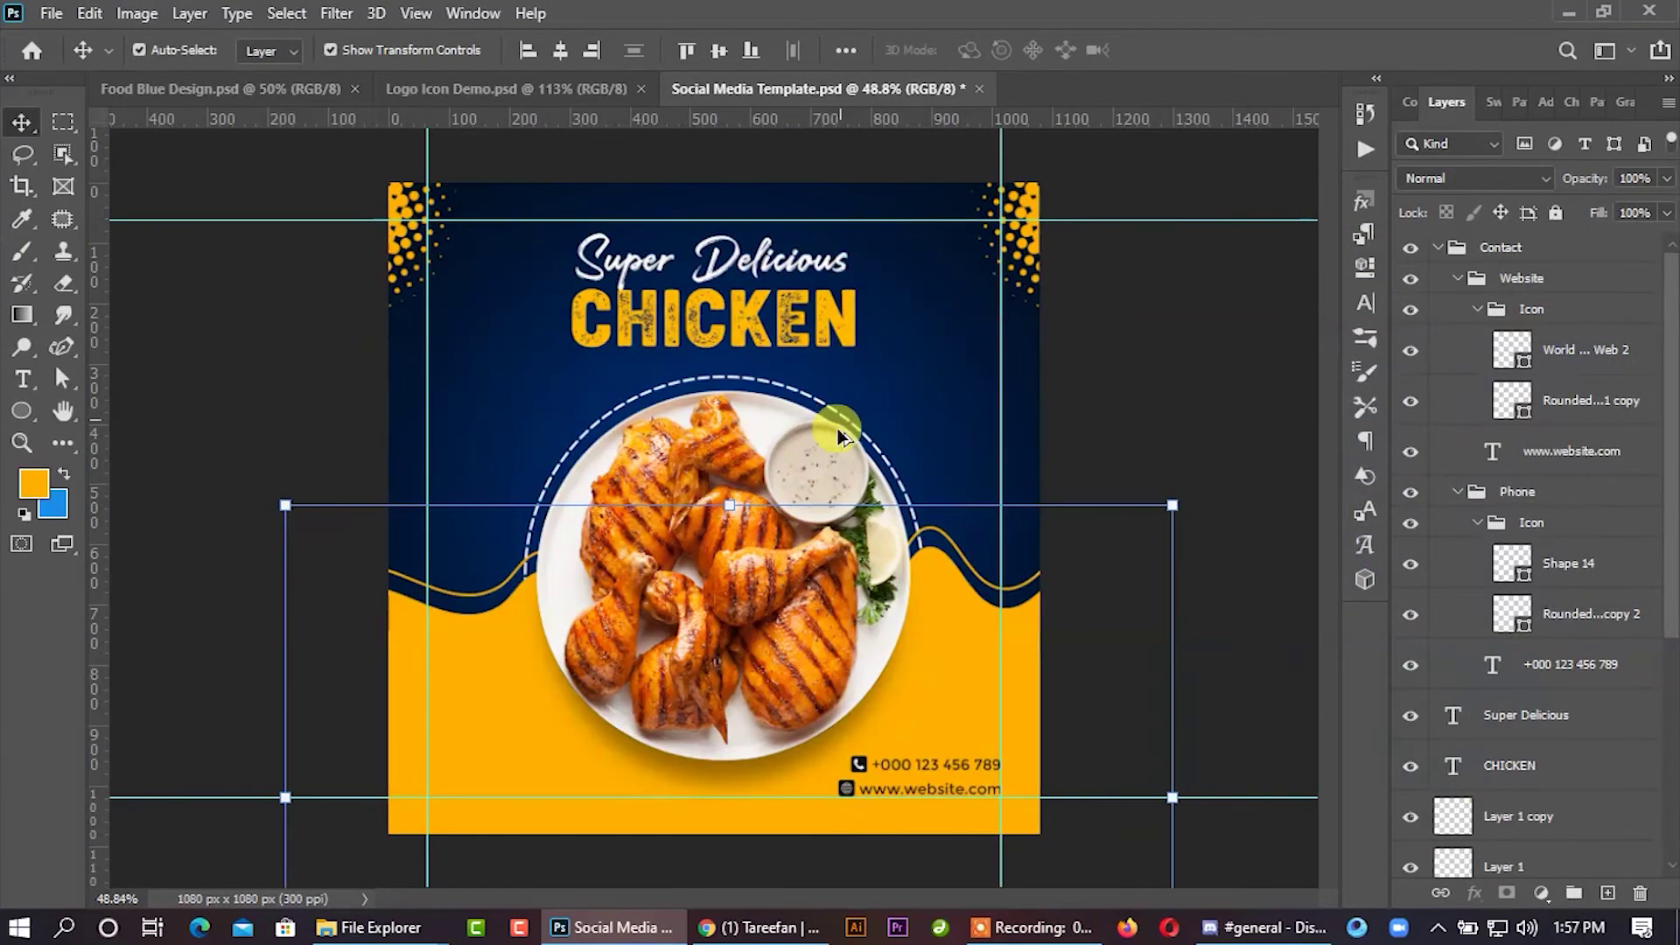
{"action": "left_click", "coordinate": [1190, 433]}
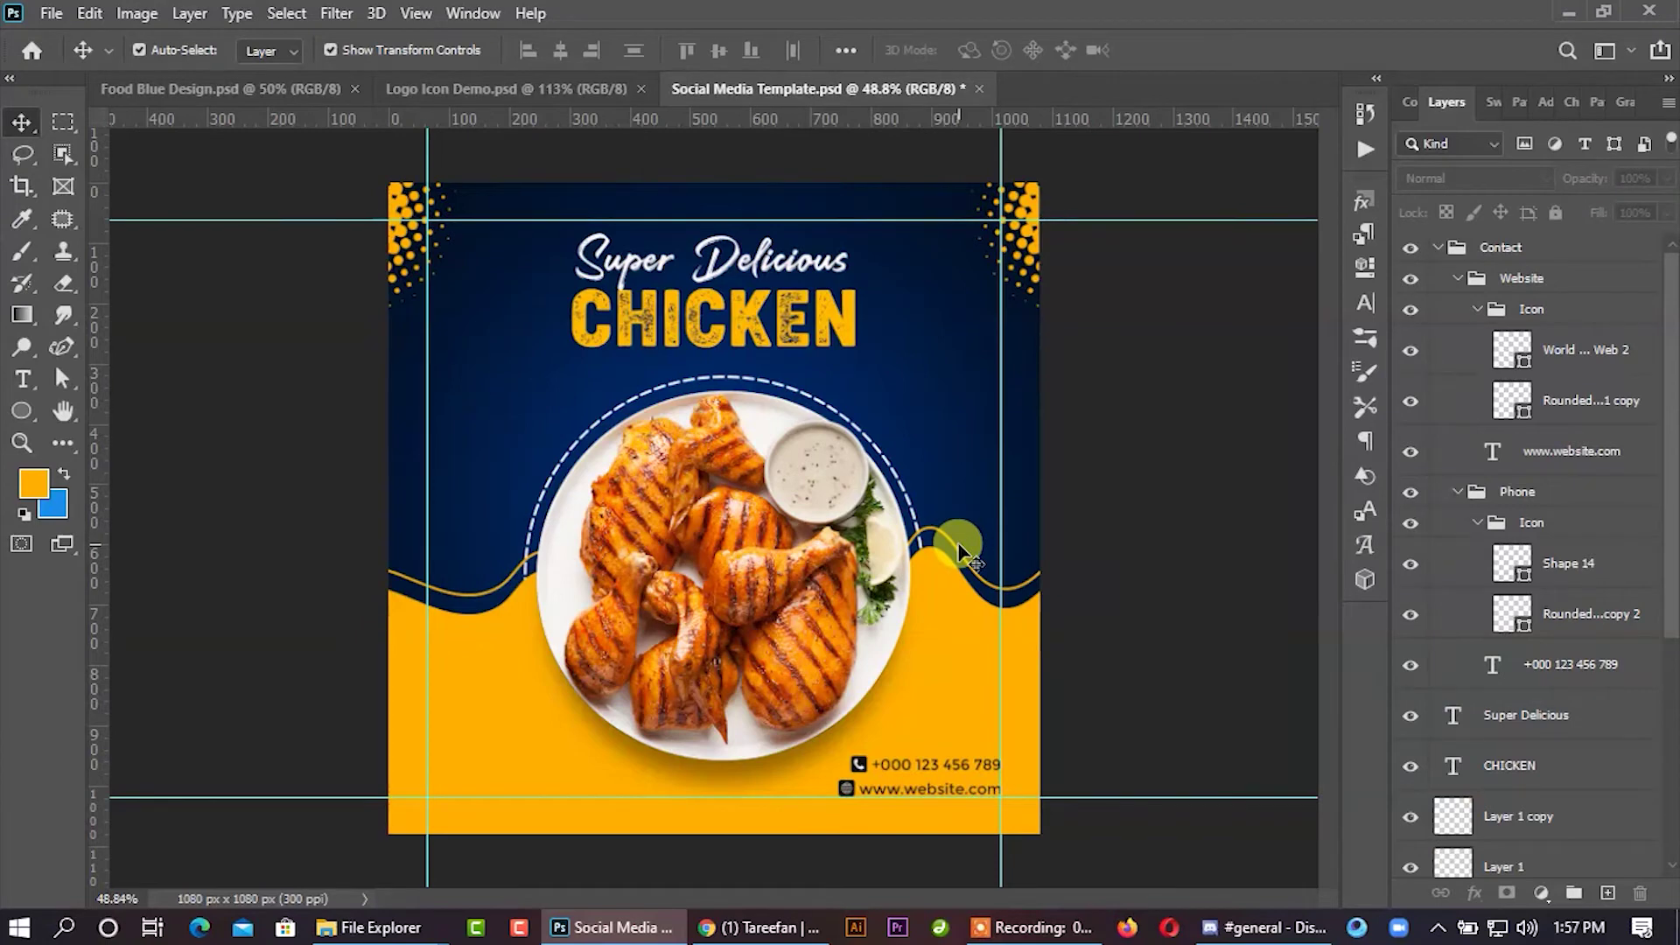
Step: Copy the ORDER NOW button group from Logo Icon Demo.psd into Social Media Template.psd, placing it in the design's lower-left area
{"action": "left_click", "coordinate": [511, 91]}
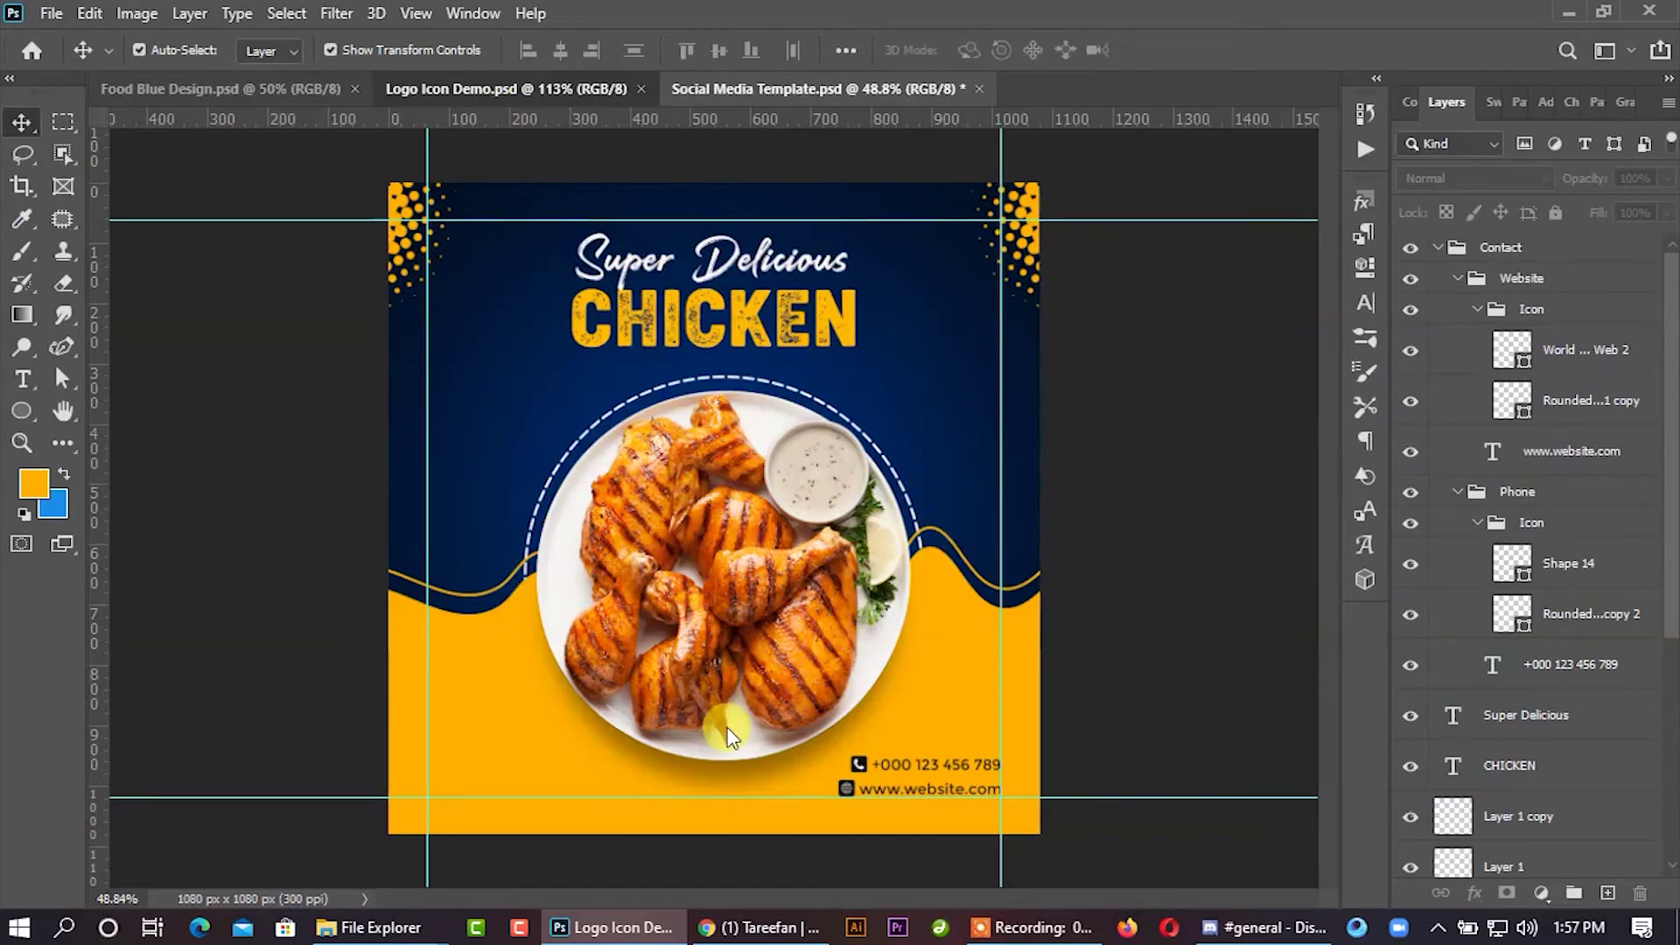
{"action": "scroll", "coordinate": [724, 694], "scroll_direction": "down", "scroll_amount": 3}
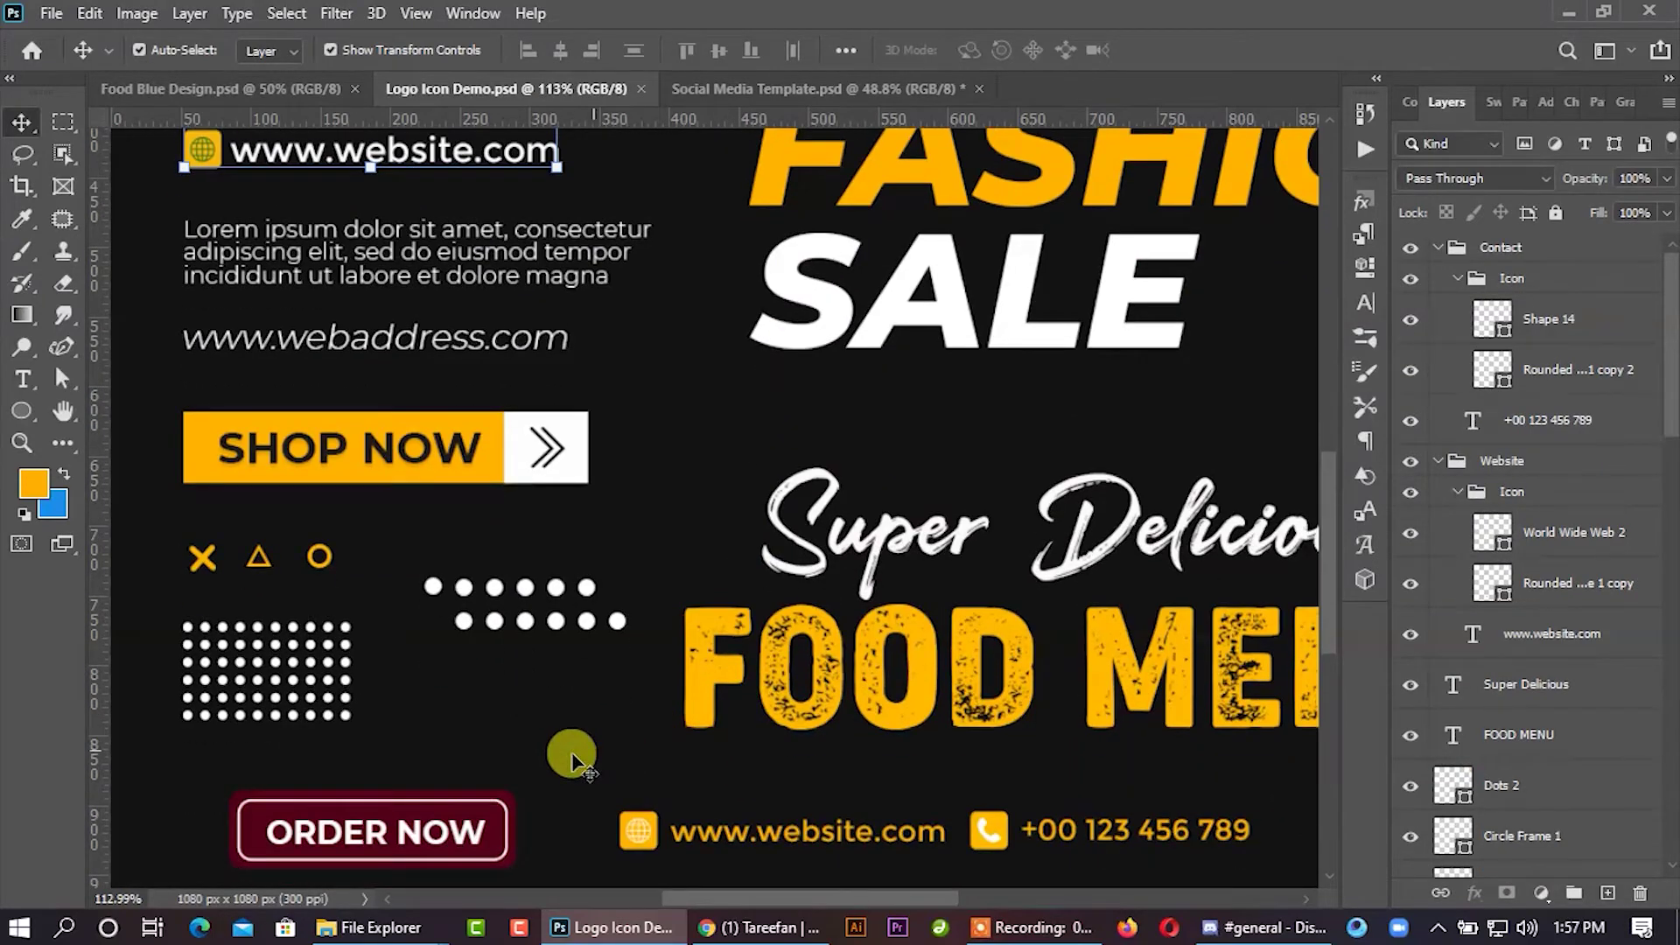
{"action": "scroll", "coordinate": [469, 780], "scroll_direction": "up", "scroll_amount": 2}
{"action": "left_click", "coordinate": [516, 727]}
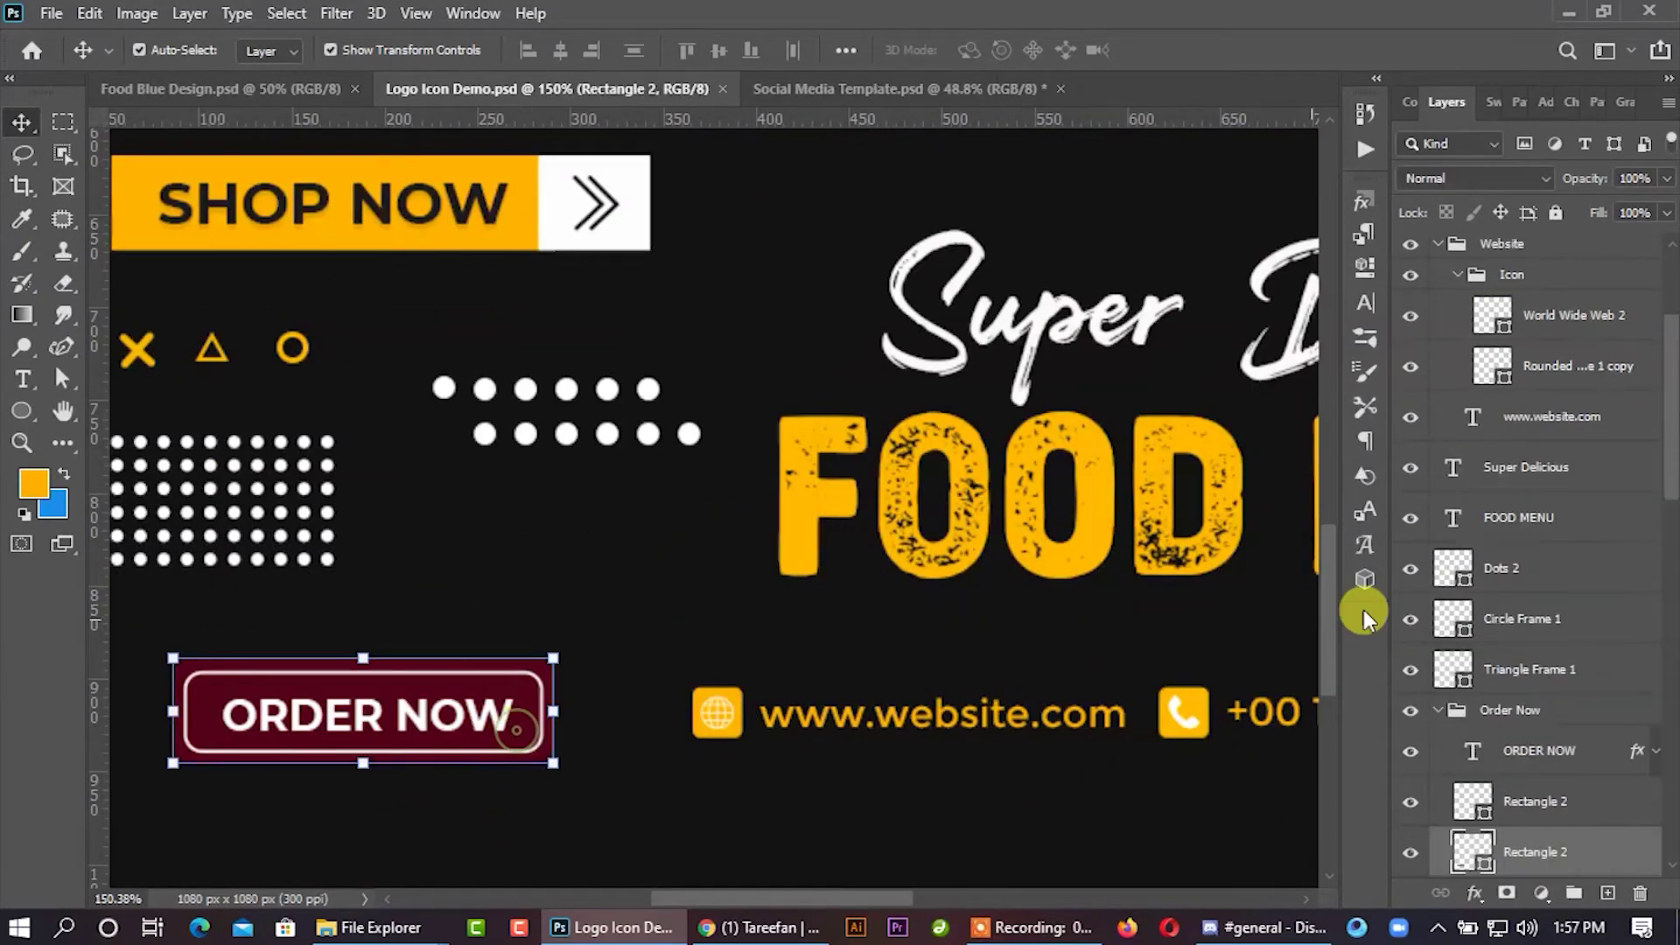
{"action": "scroll", "coordinate": [1507, 755], "scroll_direction": "down", "scroll_amount": 1}
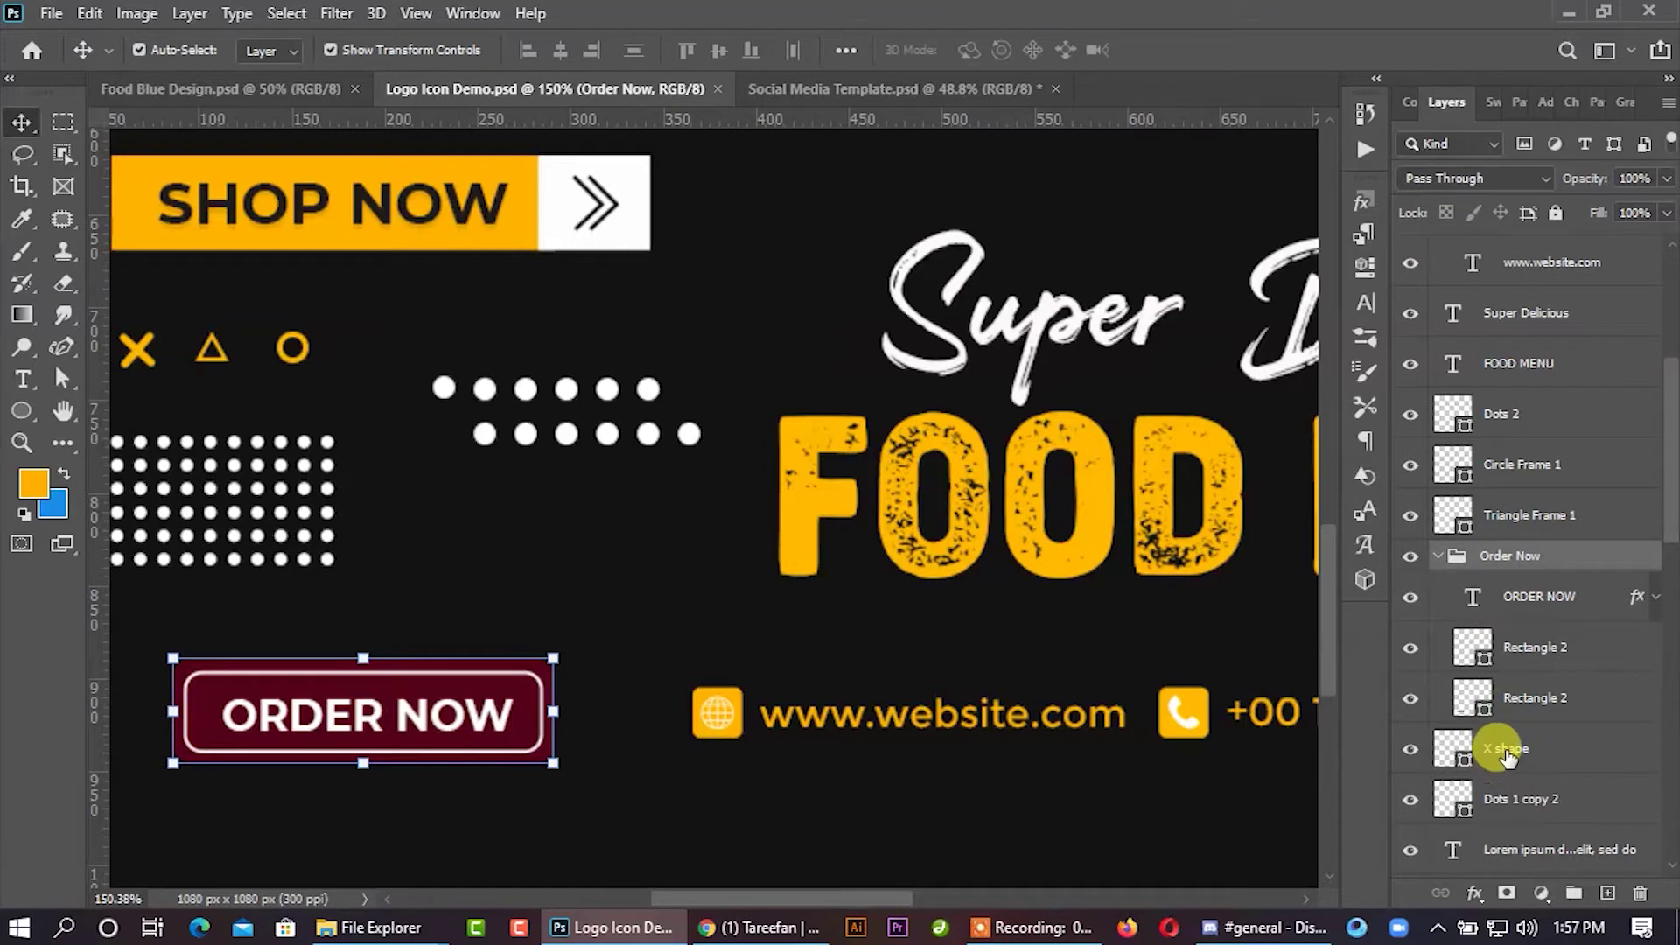
{"action": "scroll", "coordinate": [394, 706], "scroll_direction": "up", "scroll_amount": 2}
{"action": "left_click_drag", "start_coordinate": [394, 705], "coordinate": [483, 761]}
{"action": "scroll", "coordinate": [480, 754], "scroll_direction": "up", "scroll_amount": 2}
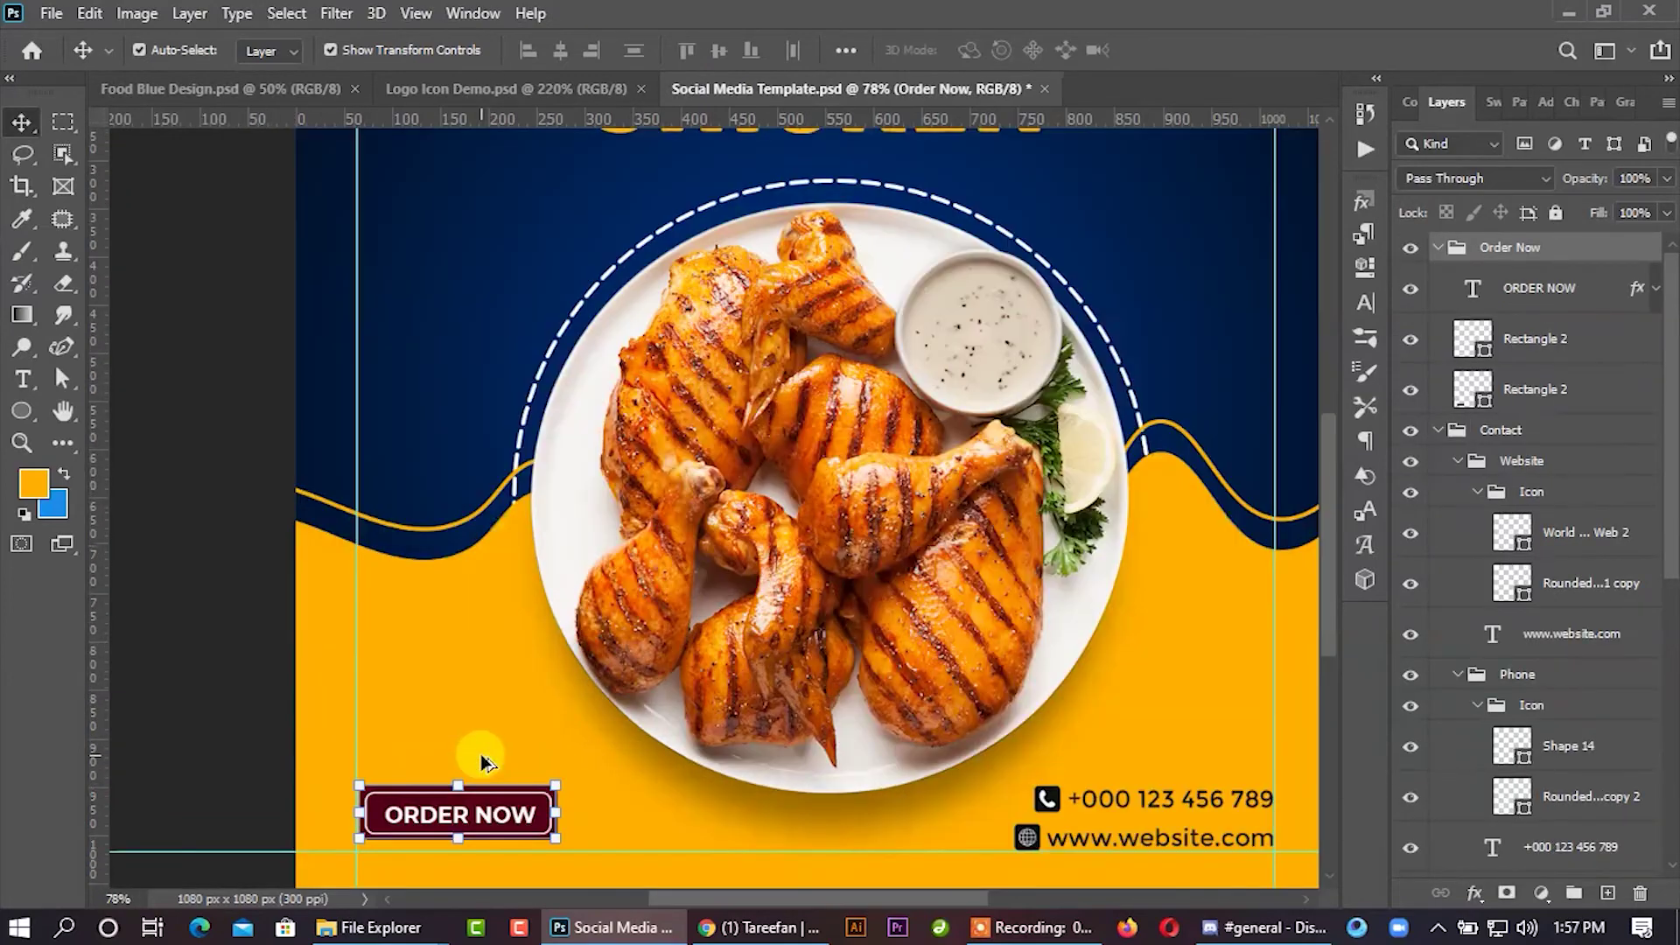
Step: Nudge the ORDER NOW button into the corner where the left vertical and lower horizontal margin guides meet
{"action": "scroll", "coordinate": [481, 754], "scroll_direction": "up", "scroll_amount": 7}
{"action": "key", "text": "Down"}
{"action": "key", "text": "Down"}
{"action": "key", "text": "Down"}
{"action": "key", "text": "Down"}
{"action": "key", "text": "Down"}
{"action": "key", "text": "Down"}
{"action": "key", "text": "Down"}
{"action": "key", "text": "Down"}
{"action": "key", "text": "Down"}
{"action": "key", "text": "Down"}
{"action": "key", "text": "Down"}
{"action": "key", "text": "Down"}
{"action": "key", "text": "Down"}
{"action": "key", "text": "Down"}
{"action": "key", "text": "Down"}
{"action": "key", "text": "Down"}
{"action": "key", "text": "Down"}
{"action": "key", "text": "Left"}
{"action": "key", "text": "Left"}
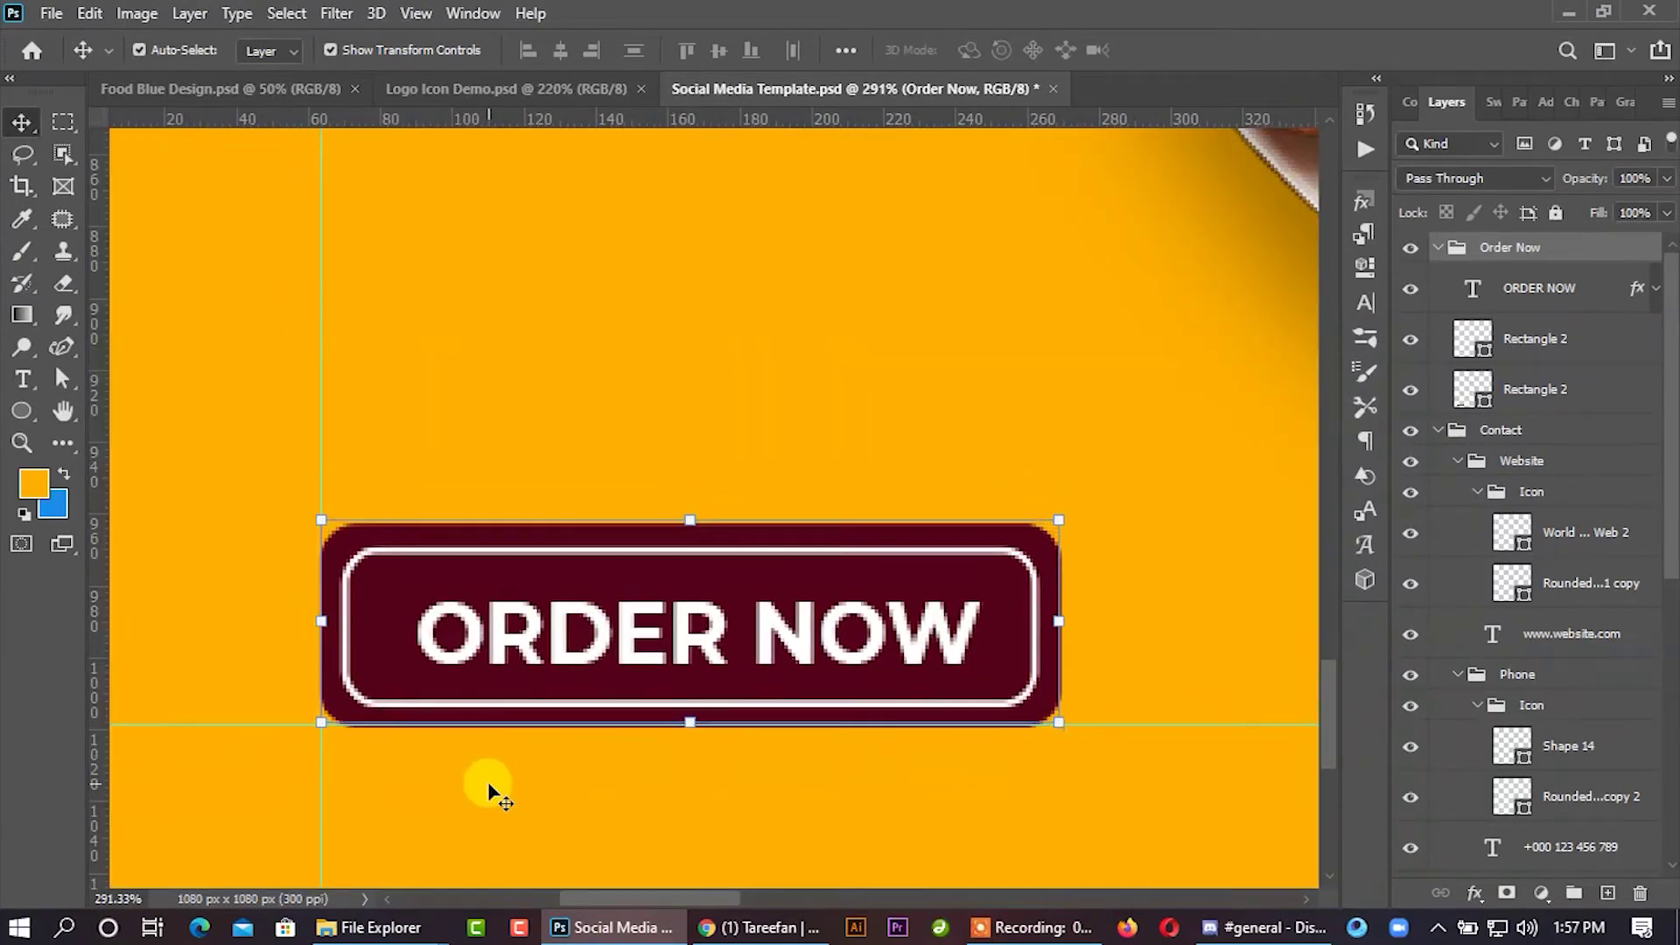
{"action": "key", "text": "Up"}
{"action": "key", "text": "Right"}
{"action": "key", "text": "Up"}
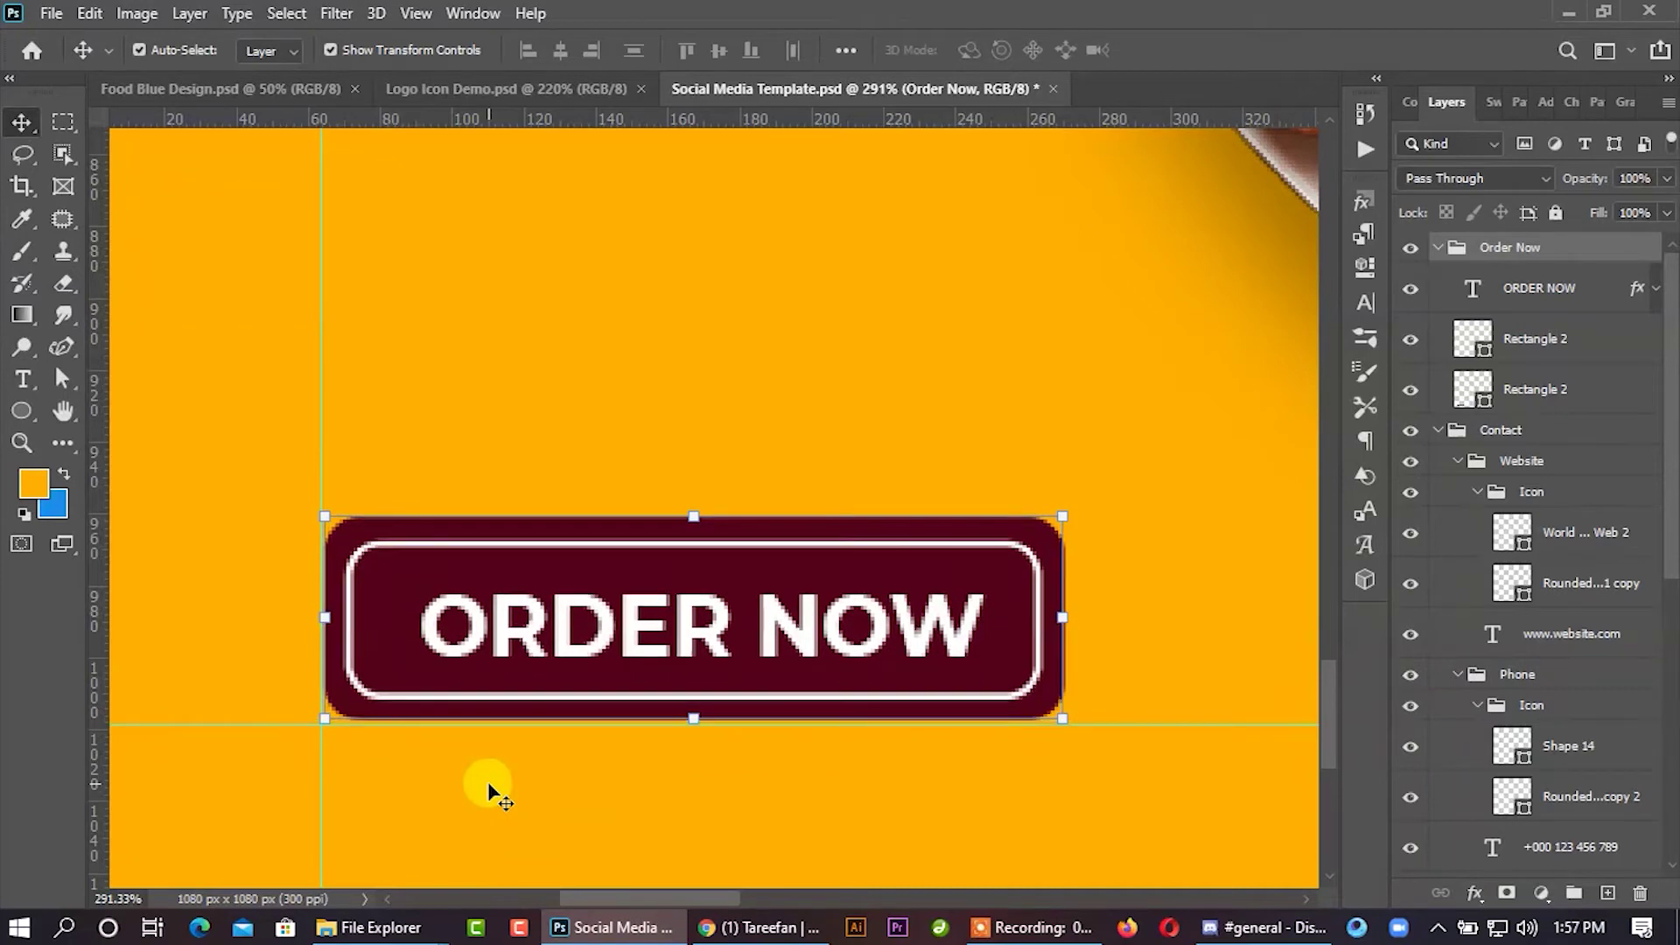
{"action": "scroll", "coordinate": [488, 787], "scroll_direction": "down", "scroll_amount": 5}
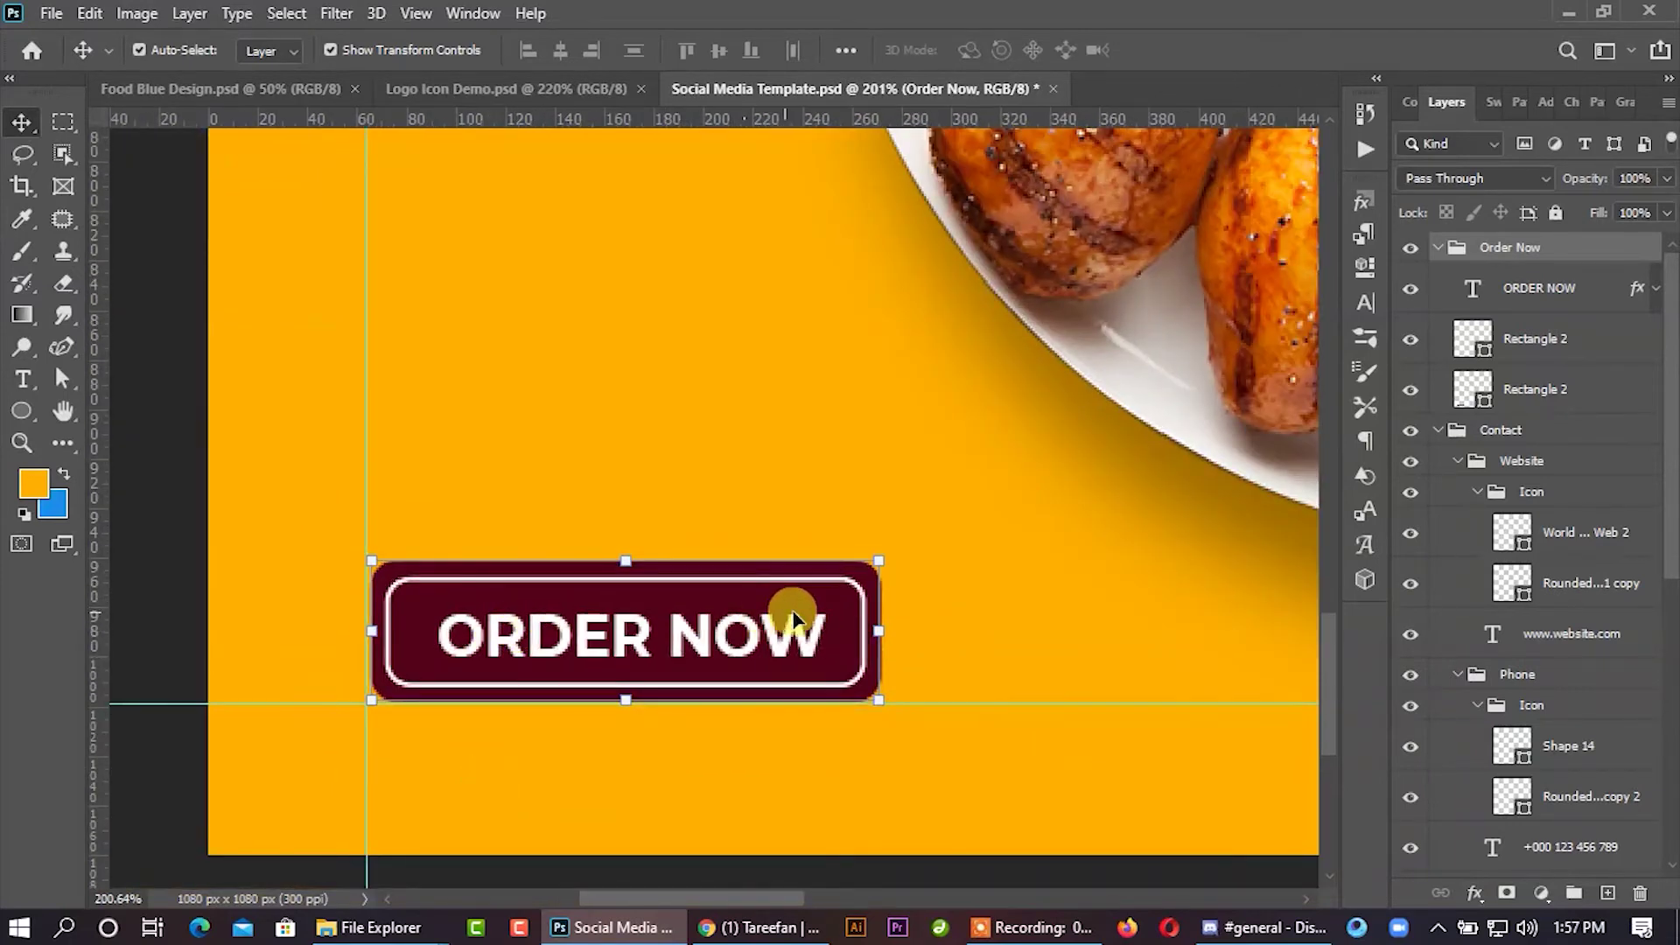
{"action": "scroll", "coordinate": [470, 538], "scroll_direction": "down", "scroll_amount": 1}
Step: Recolour the ORDER NOW button's background rectangle to near-black, sampled from the phone icon's square
{"action": "left_click", "coordinate": [230, 522]}
{"action": "left_click", "coordinate": [733, 600]}
{"action": "scroll", "coordinate": [612, 438], "scroll_direction": "down", "scroll_amount": 3}
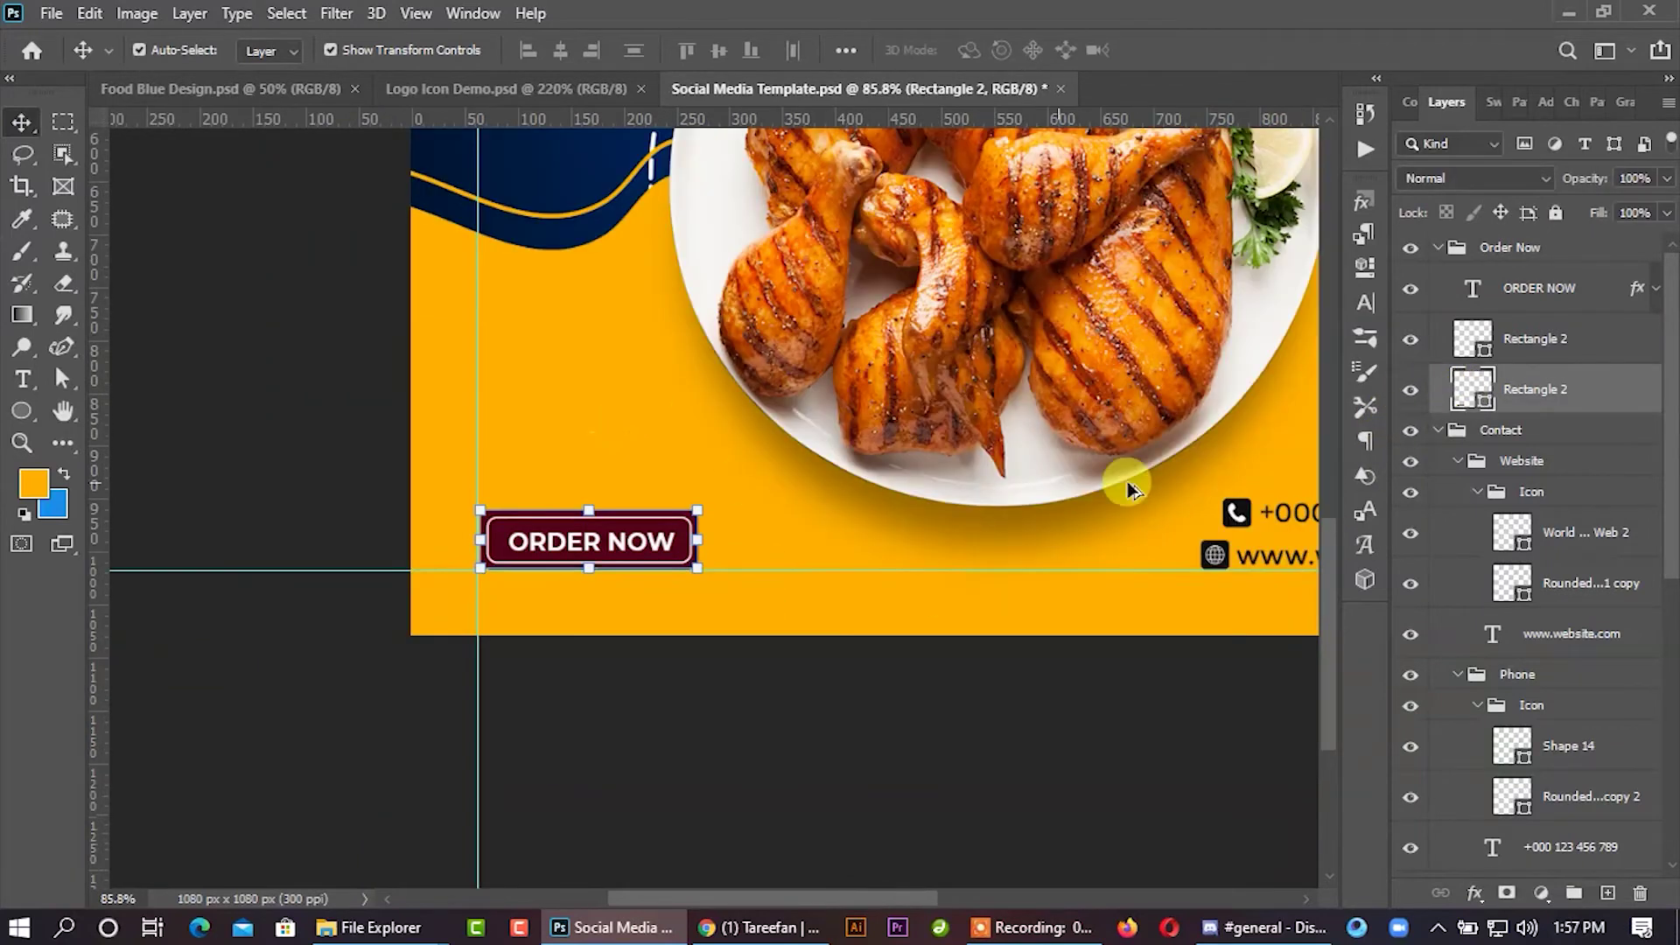
{"action": "double_click", "coordinate": [1461, 391]}
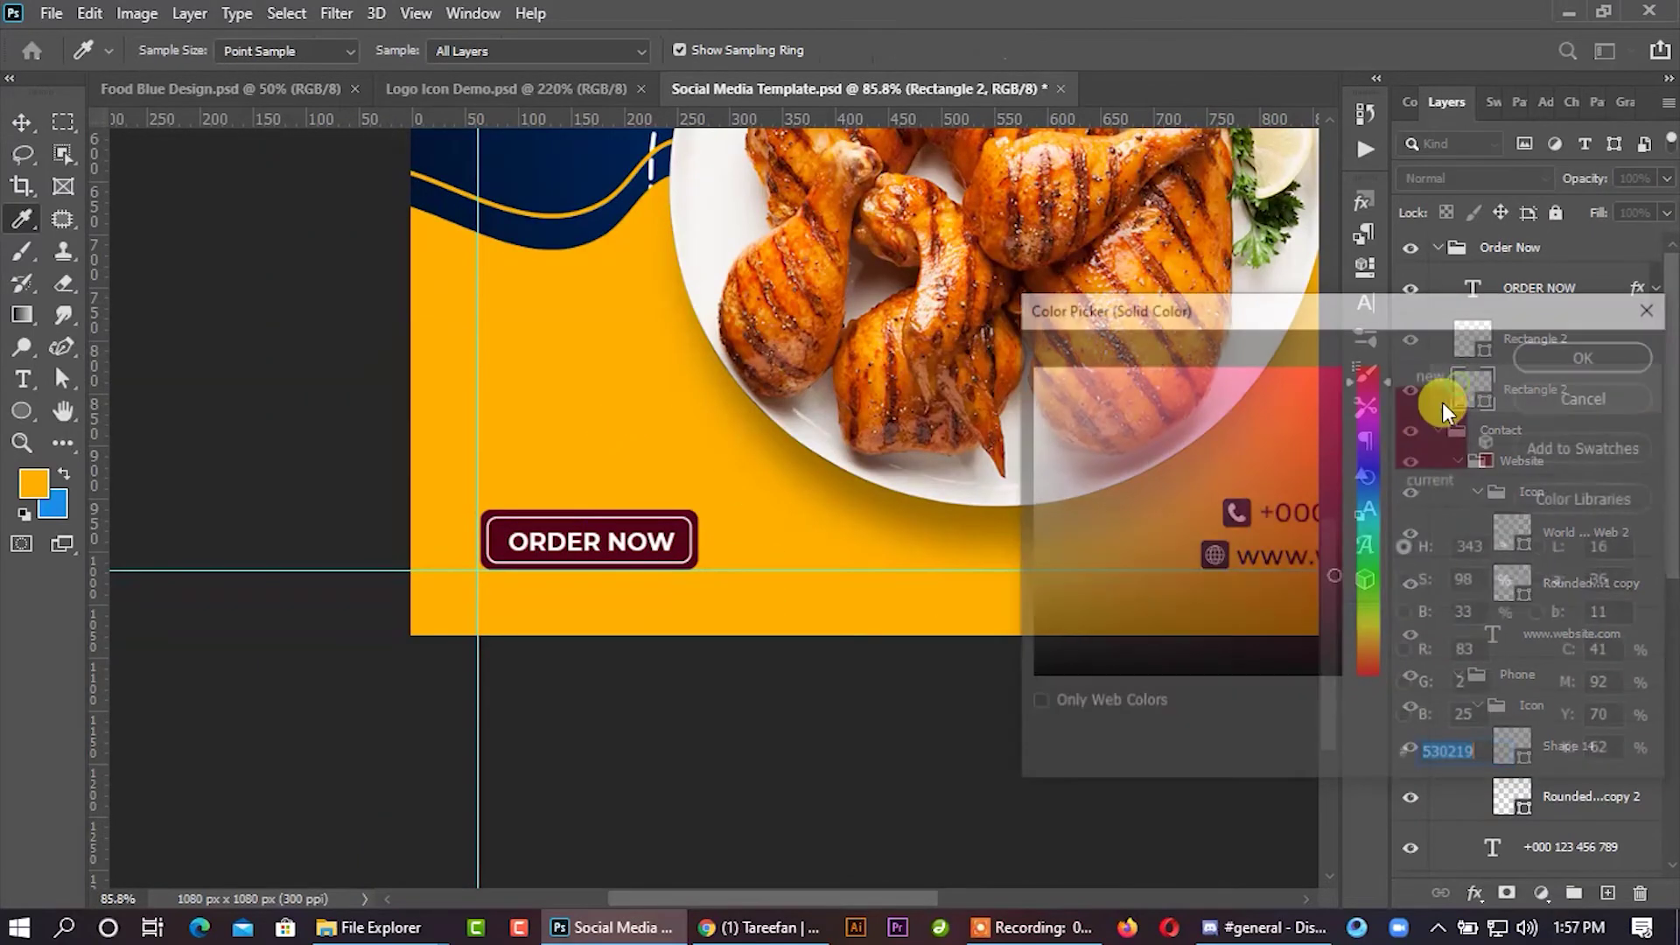
{"action": "left_click_drag", "start_coordinate": [1435, 320], "coordinate": [1360, 581]}
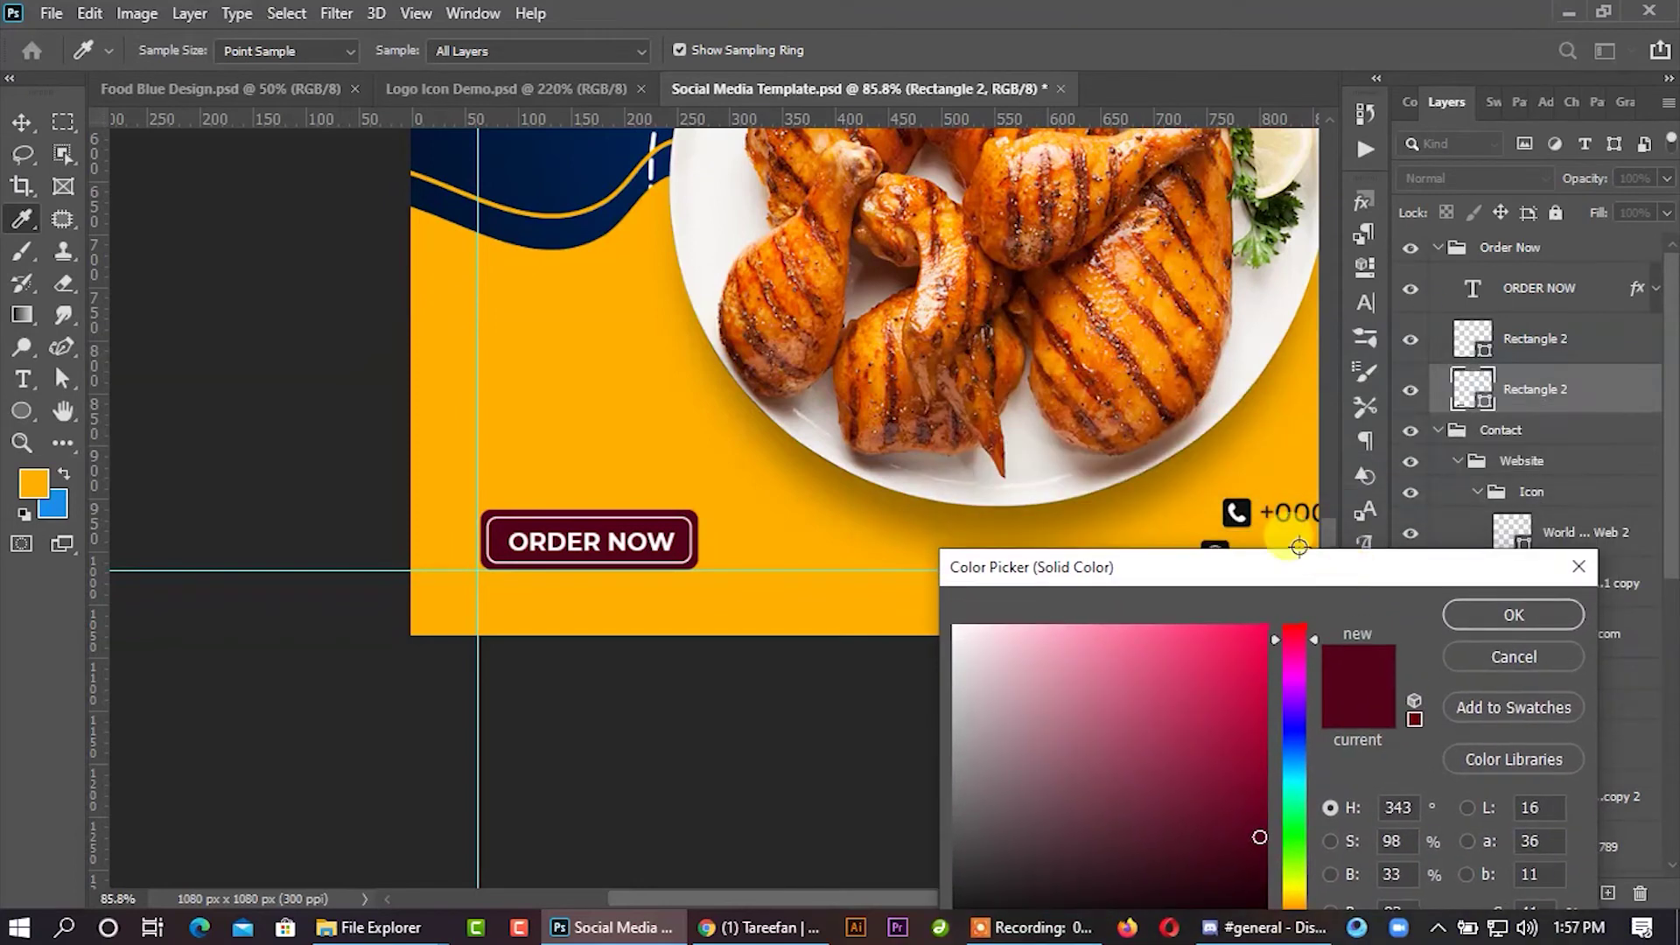
{"action": "left_click", "coordinate": [1250, 507]}
{"action": "left_click", "coordinate": [1486, 606]}
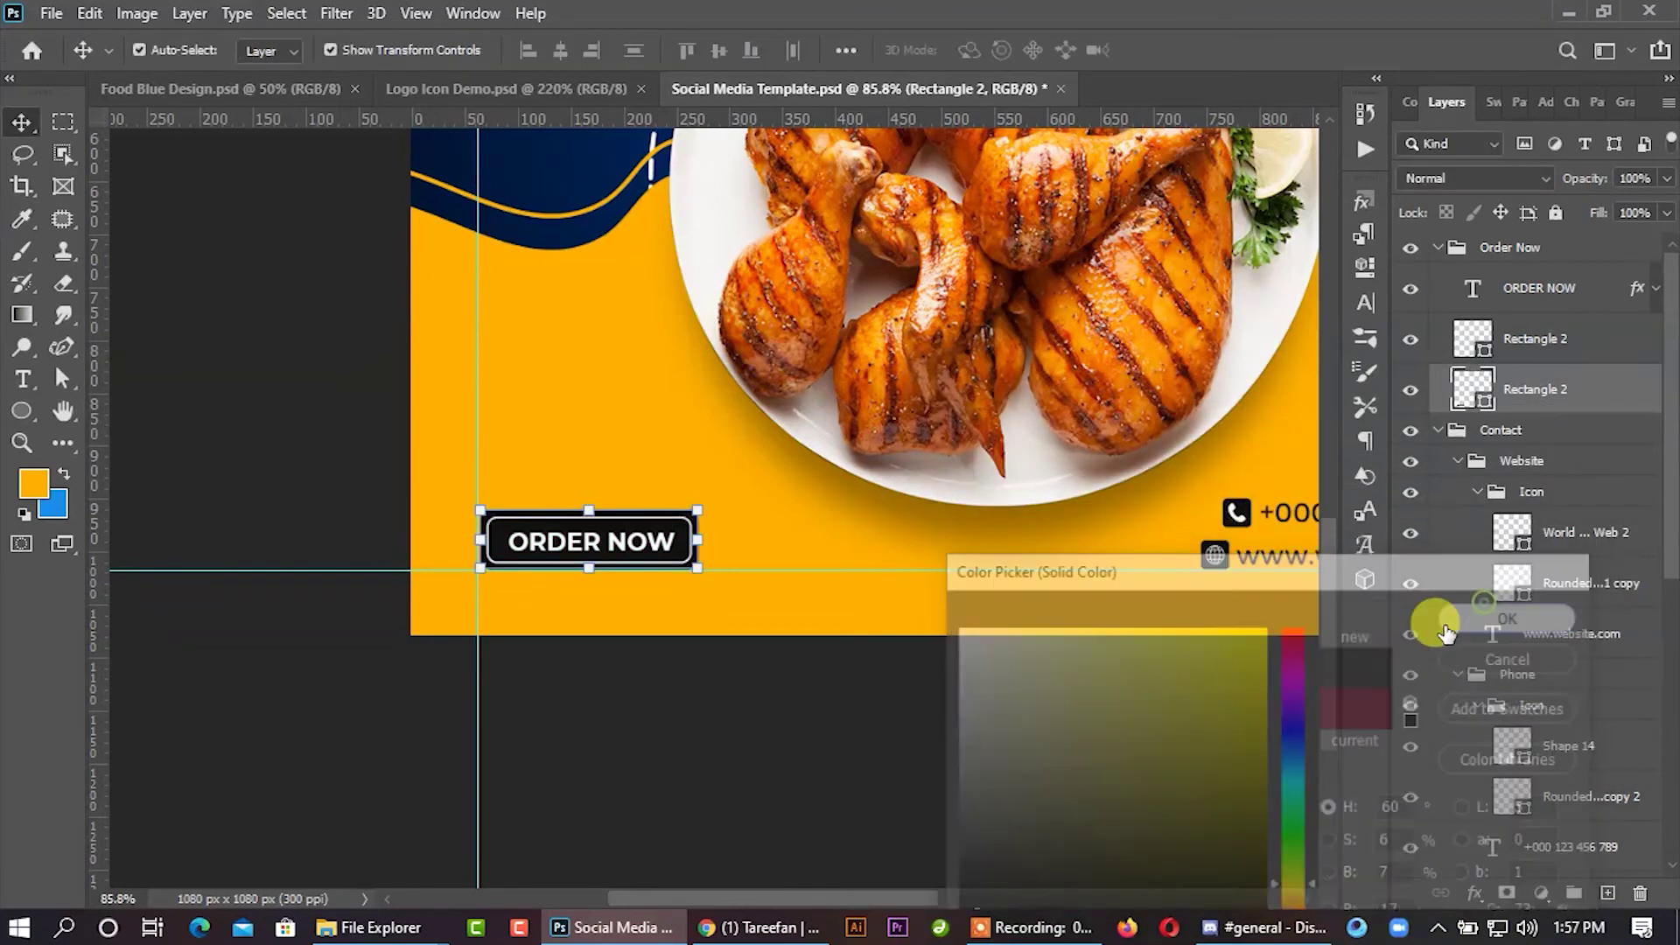
{"action": "key", "text": "ctrl+0"}
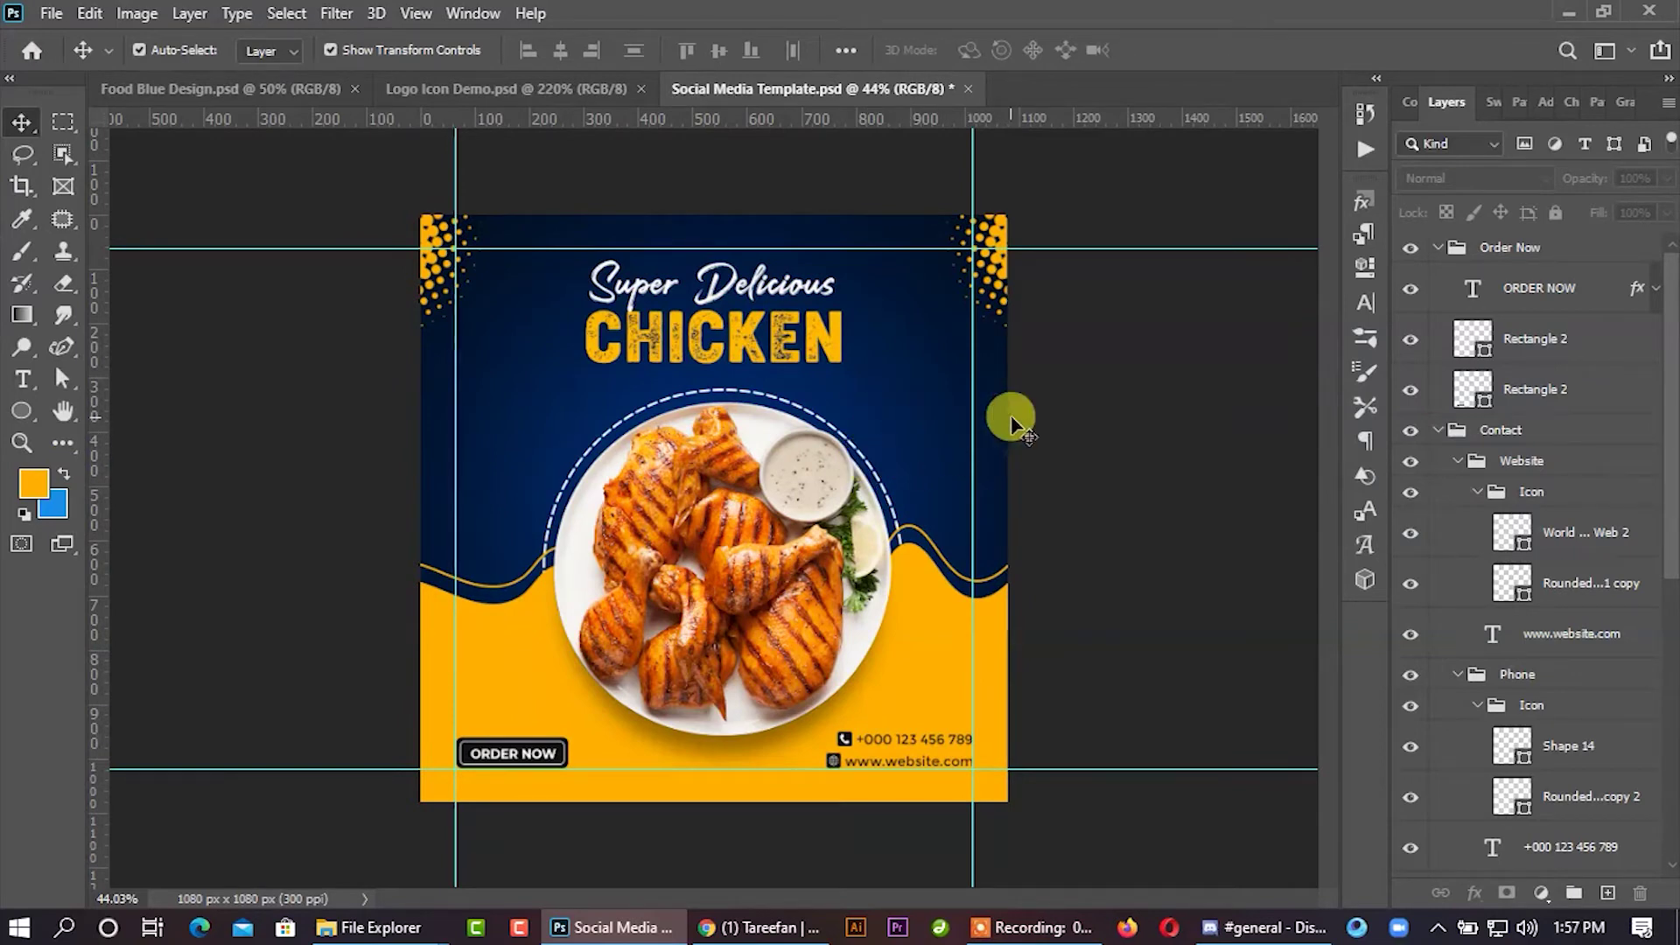
Step: Copy the 50% Off badge group from Logo Icon Demo.psd into Social Media Template.psd, placing it over the plate's right edge
{"action": "left_click", "coordinate": [575, 96]}
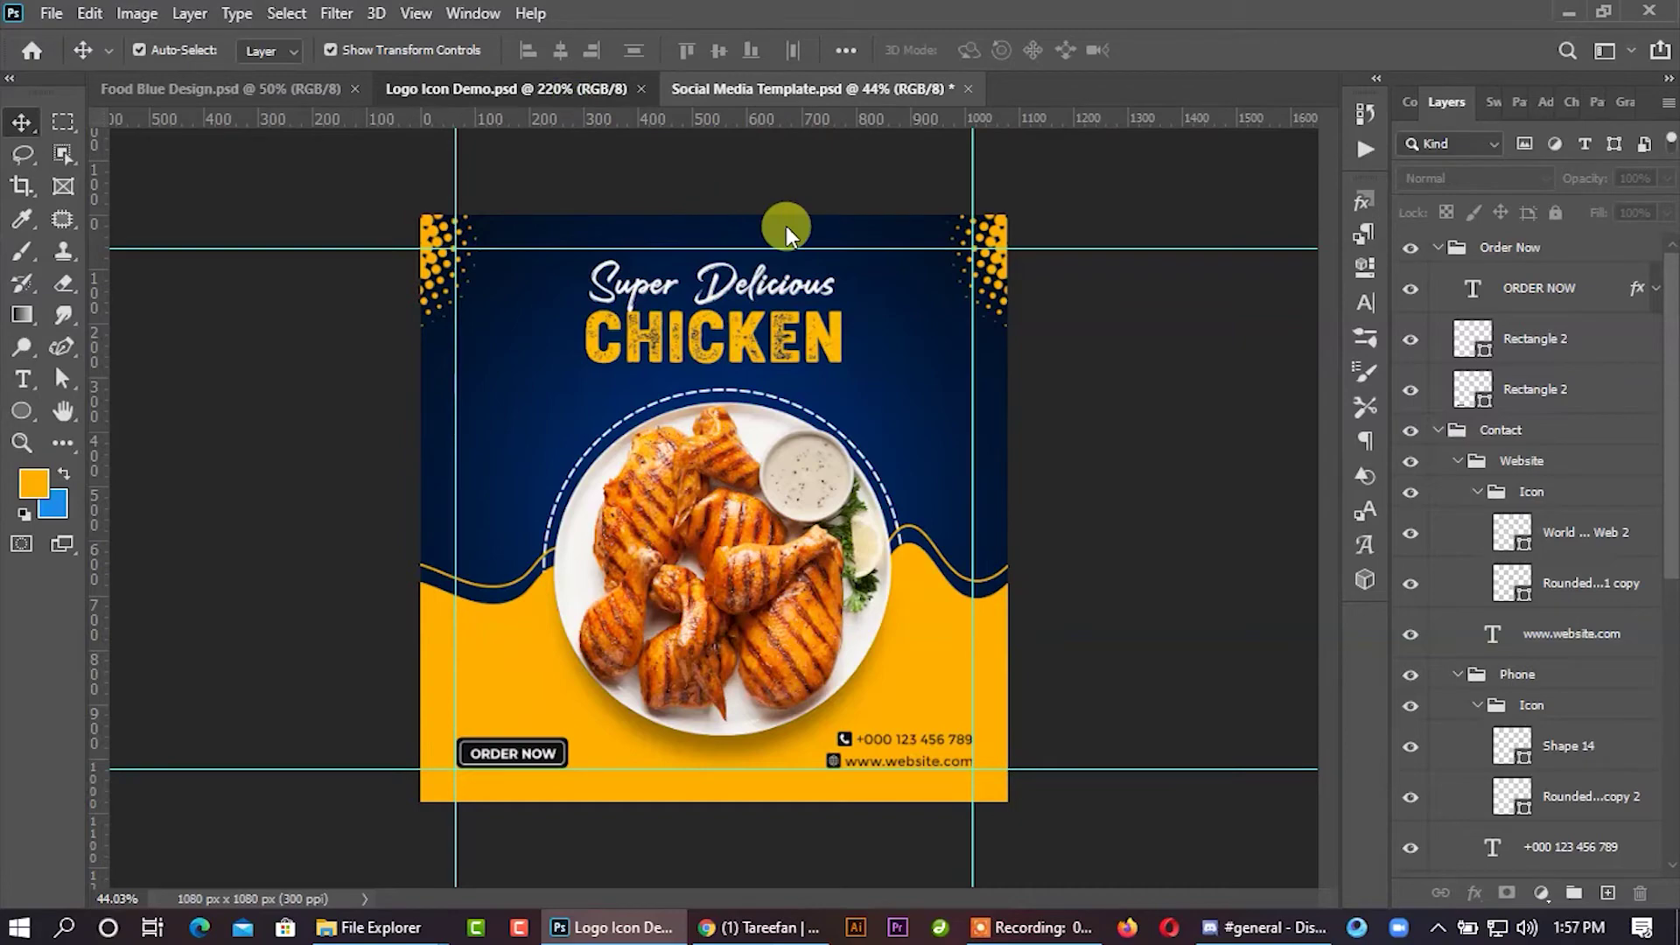
{"action": "scroll", "coordinate": [523, 412], "scroll_direction": "down", "scroll_amount": 5}
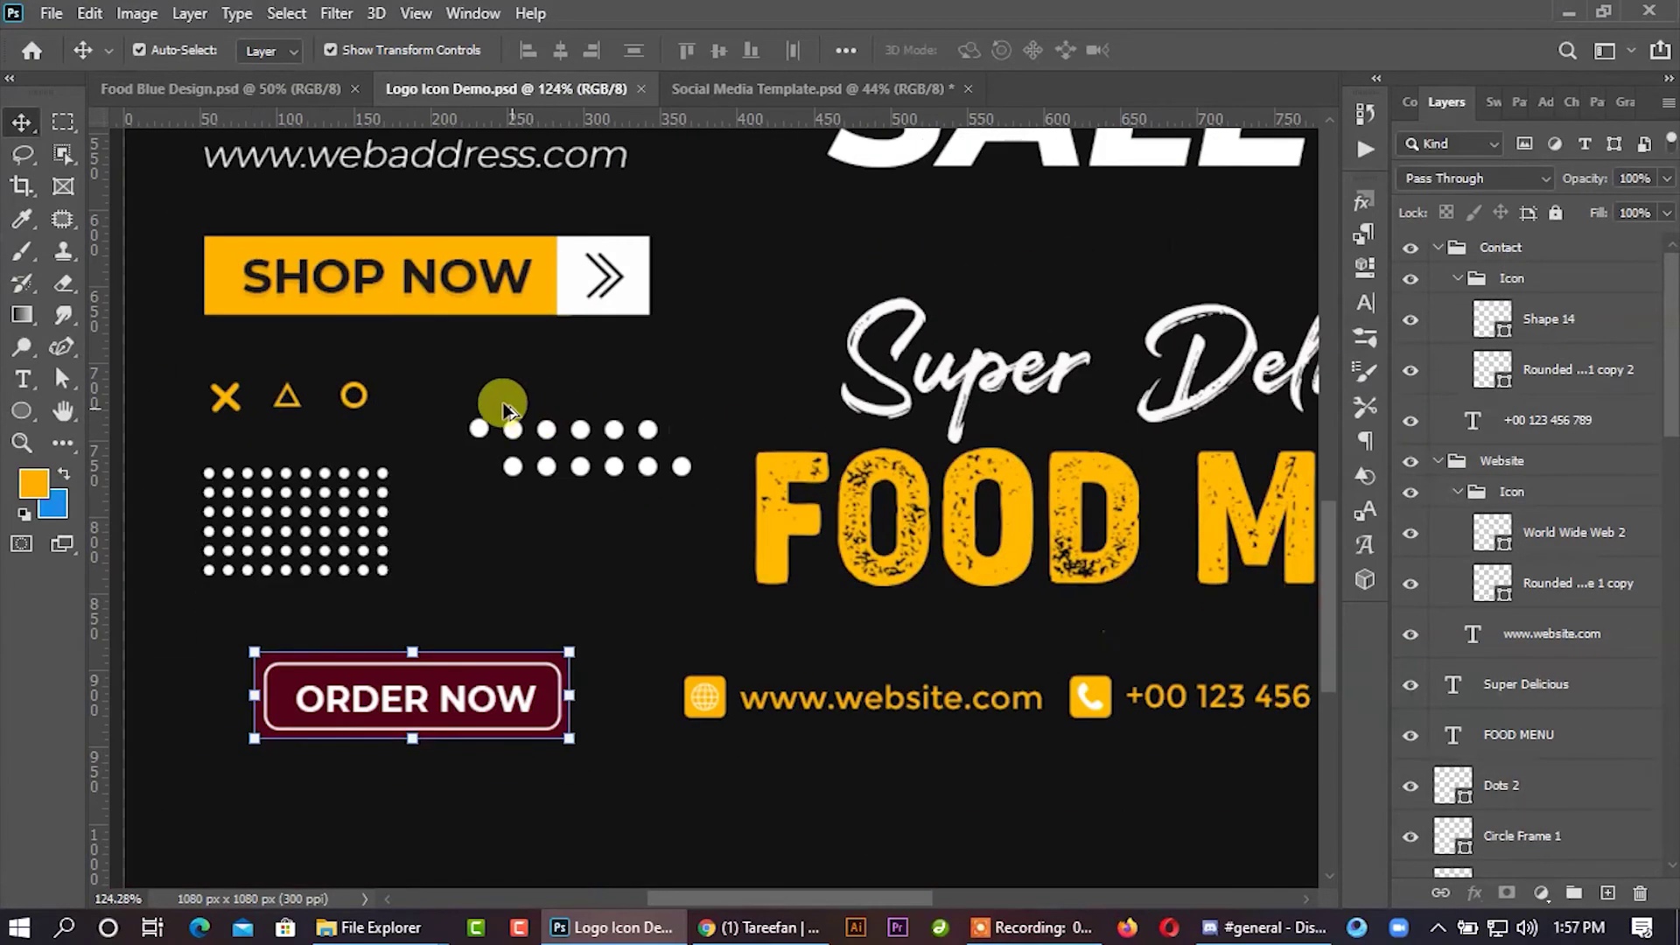
{"action": "scroll", "coordinate": [446, 620], "scroll_direction": "down", "scroll_amount": 6}
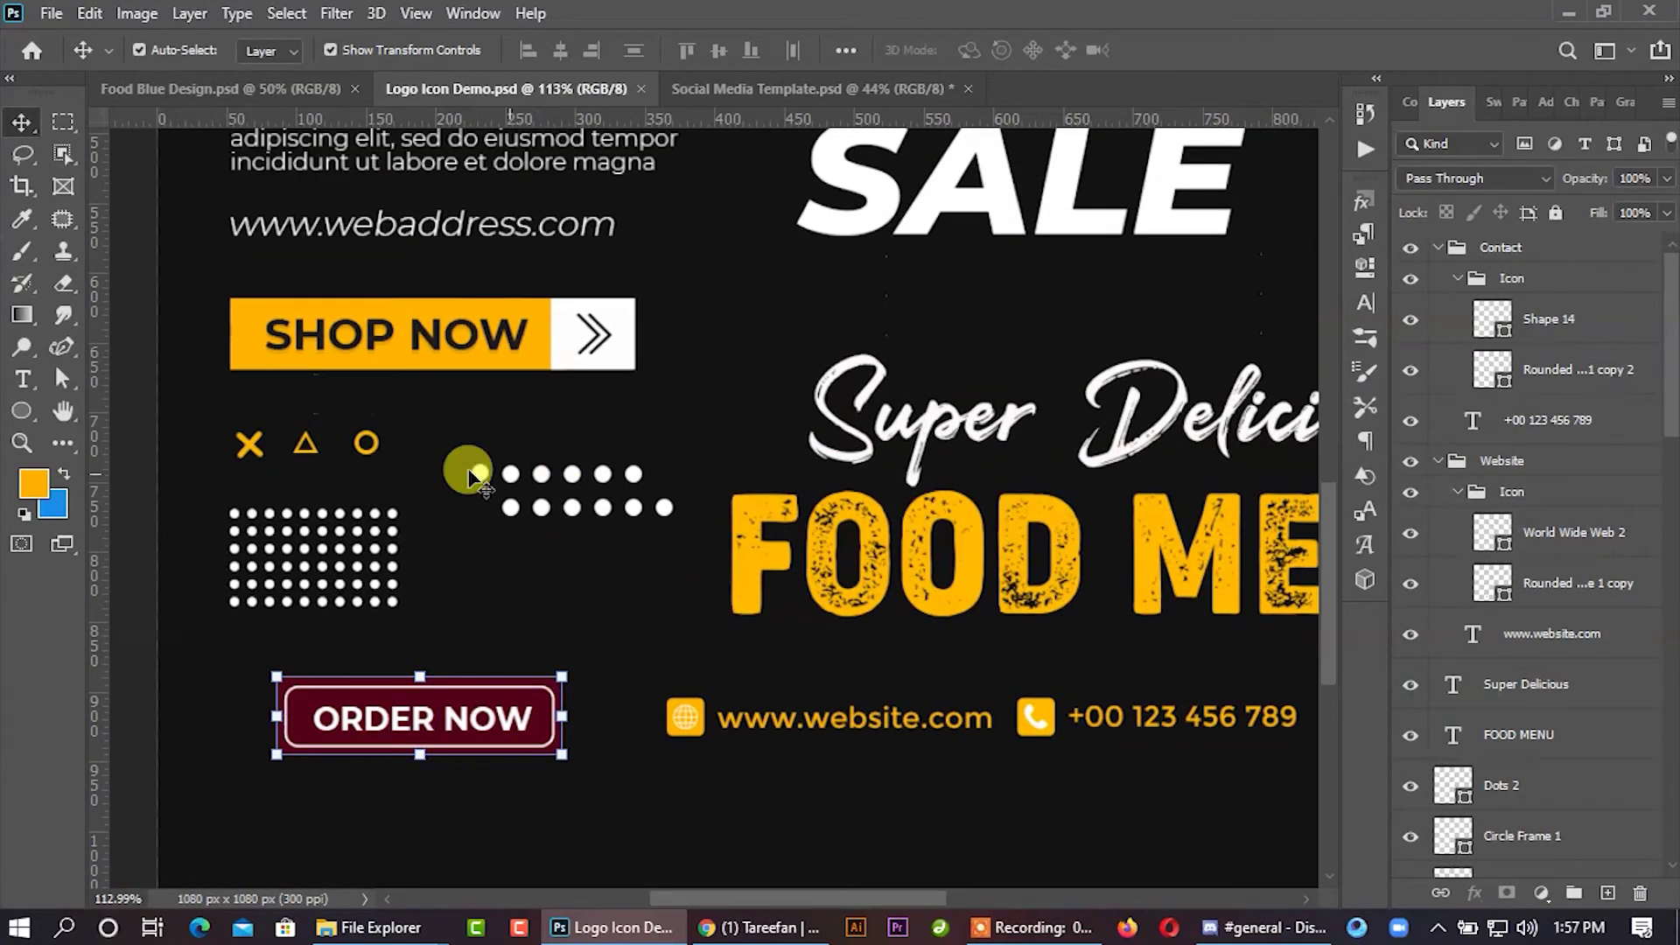
{"action": "scroll", "coordinate": [836, 217], "scroll_direction": "up", "scroll_amount": 2}
{"action": "scroll", "coordinate": [835, 217], "scroll_direction": "up", "scroll_amount": 3}
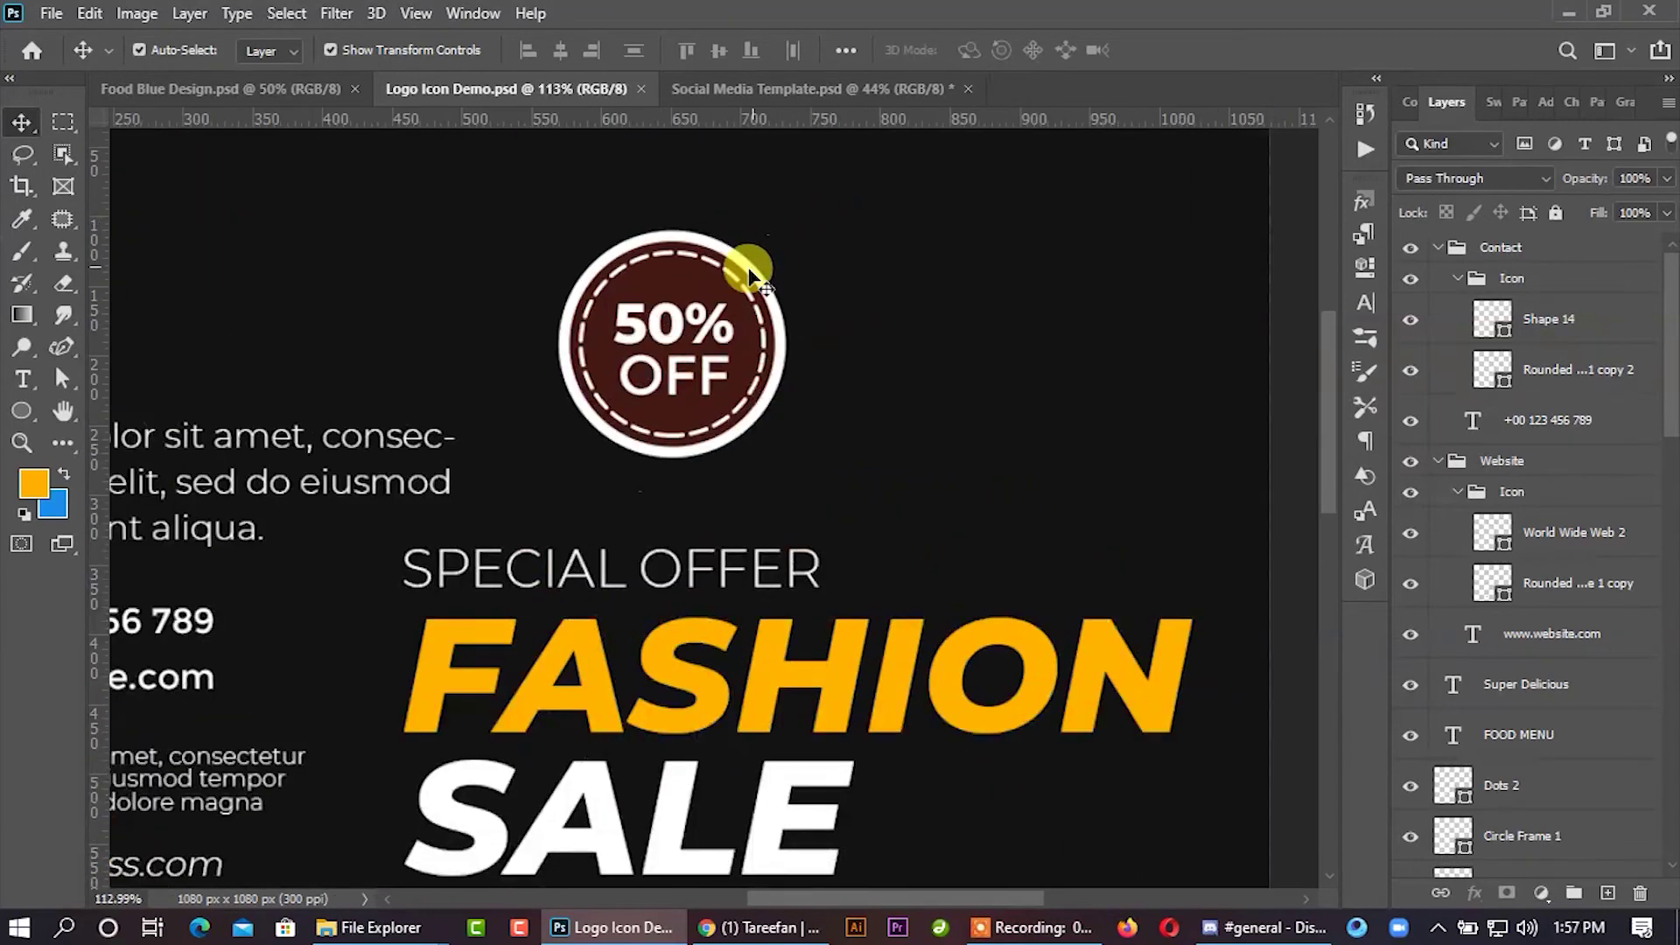
{"action": "left_click", "coordinate": [687, 319]}
{"action": "left_click", "coordinate": [1514, 823]}
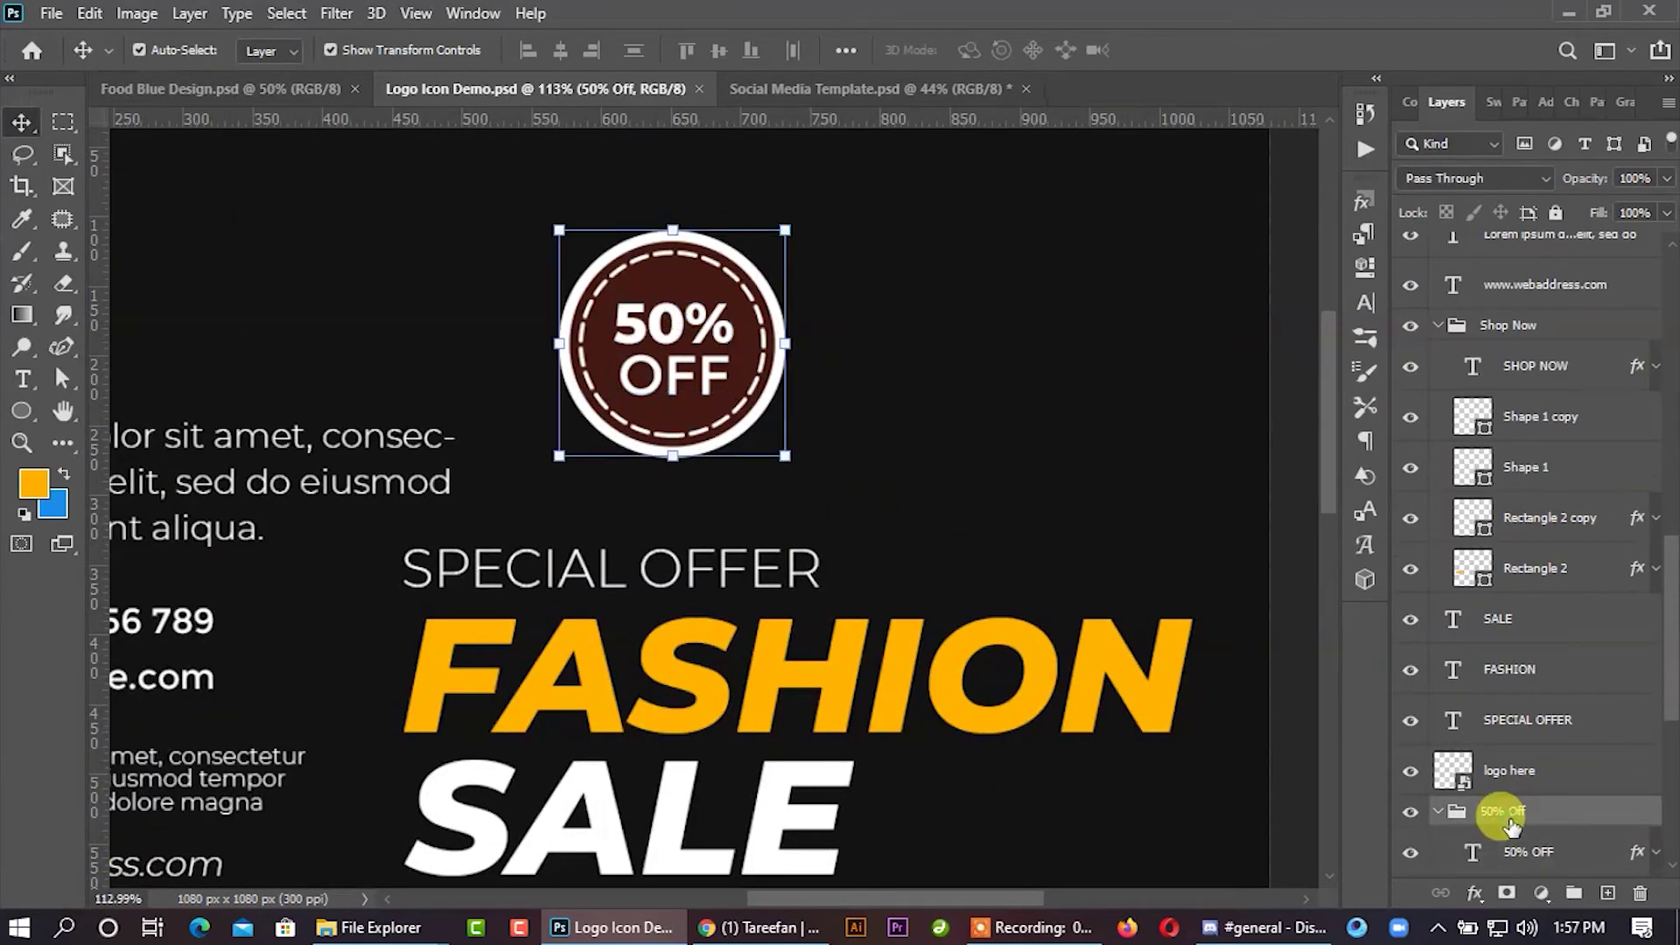
{"action": "scroll", "coordinate": [1523, 801], "scroll_direction": "down", "scroll_amount": 4}
{"action": "left_click_drag", "start_coordinate": [729, 350], "coordinate": [796, 324]}
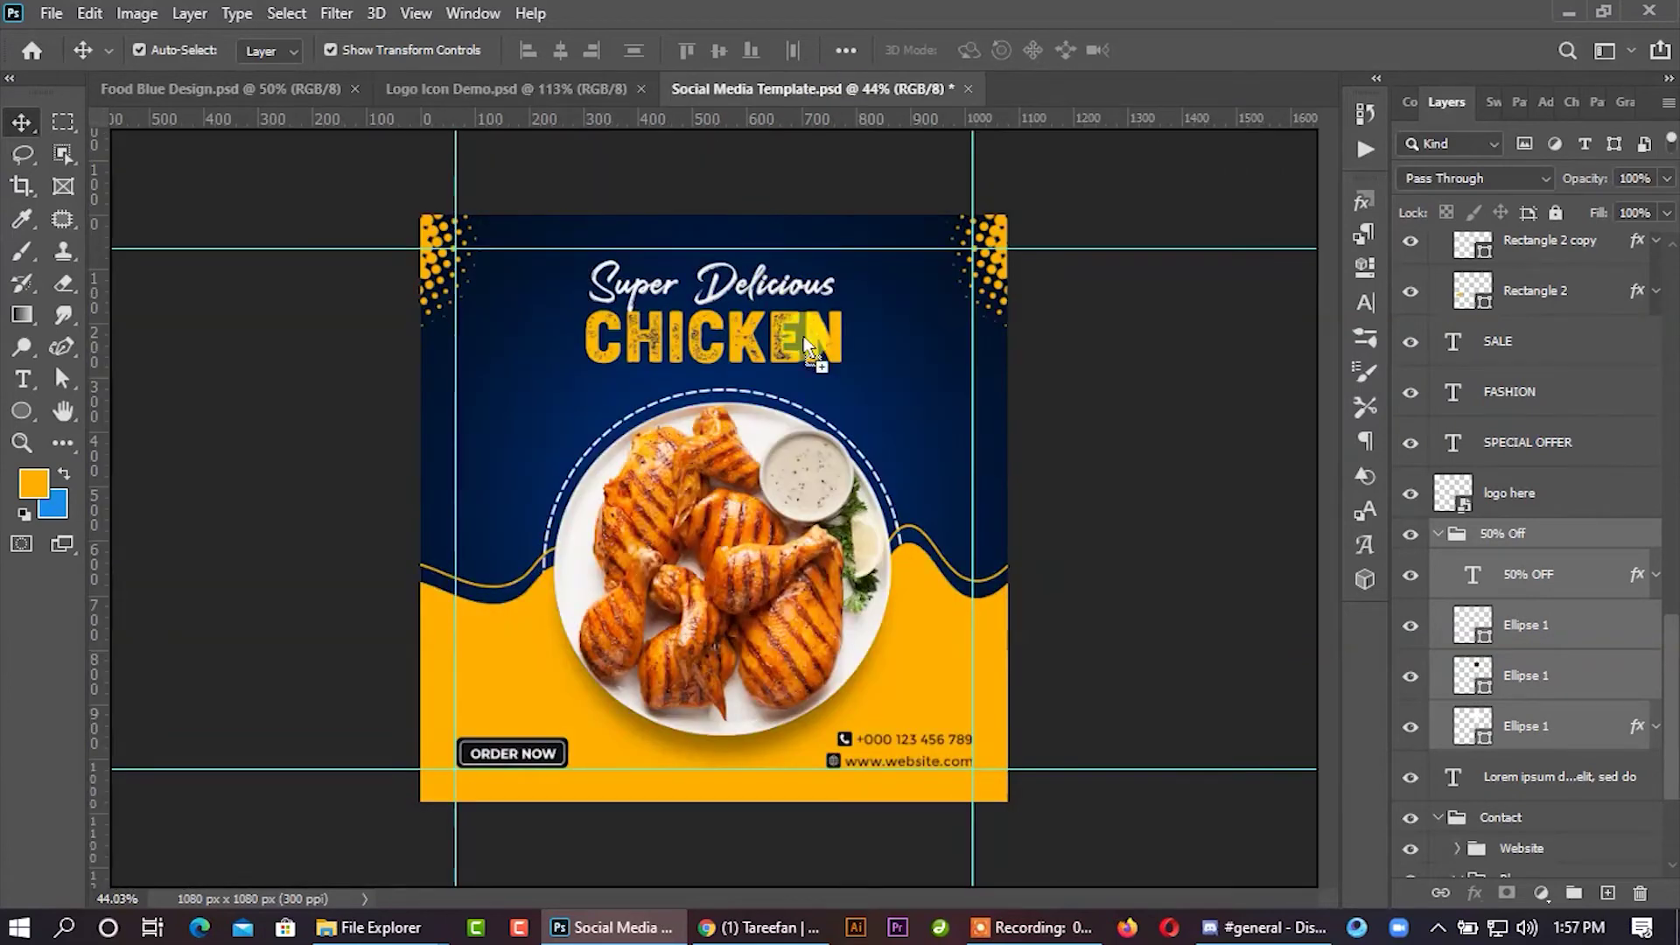
{"action": "left_click_drag", "start_coordinate": [875, 496], "coordinate": [880, 501]}
Step: Move the 50% OFF badge slightly upward beside the sauce bowl and deselect it
{"action": "scroll", "coordinate": [881, 501], "scroll_direction": "up", "scroll_amount": 3}
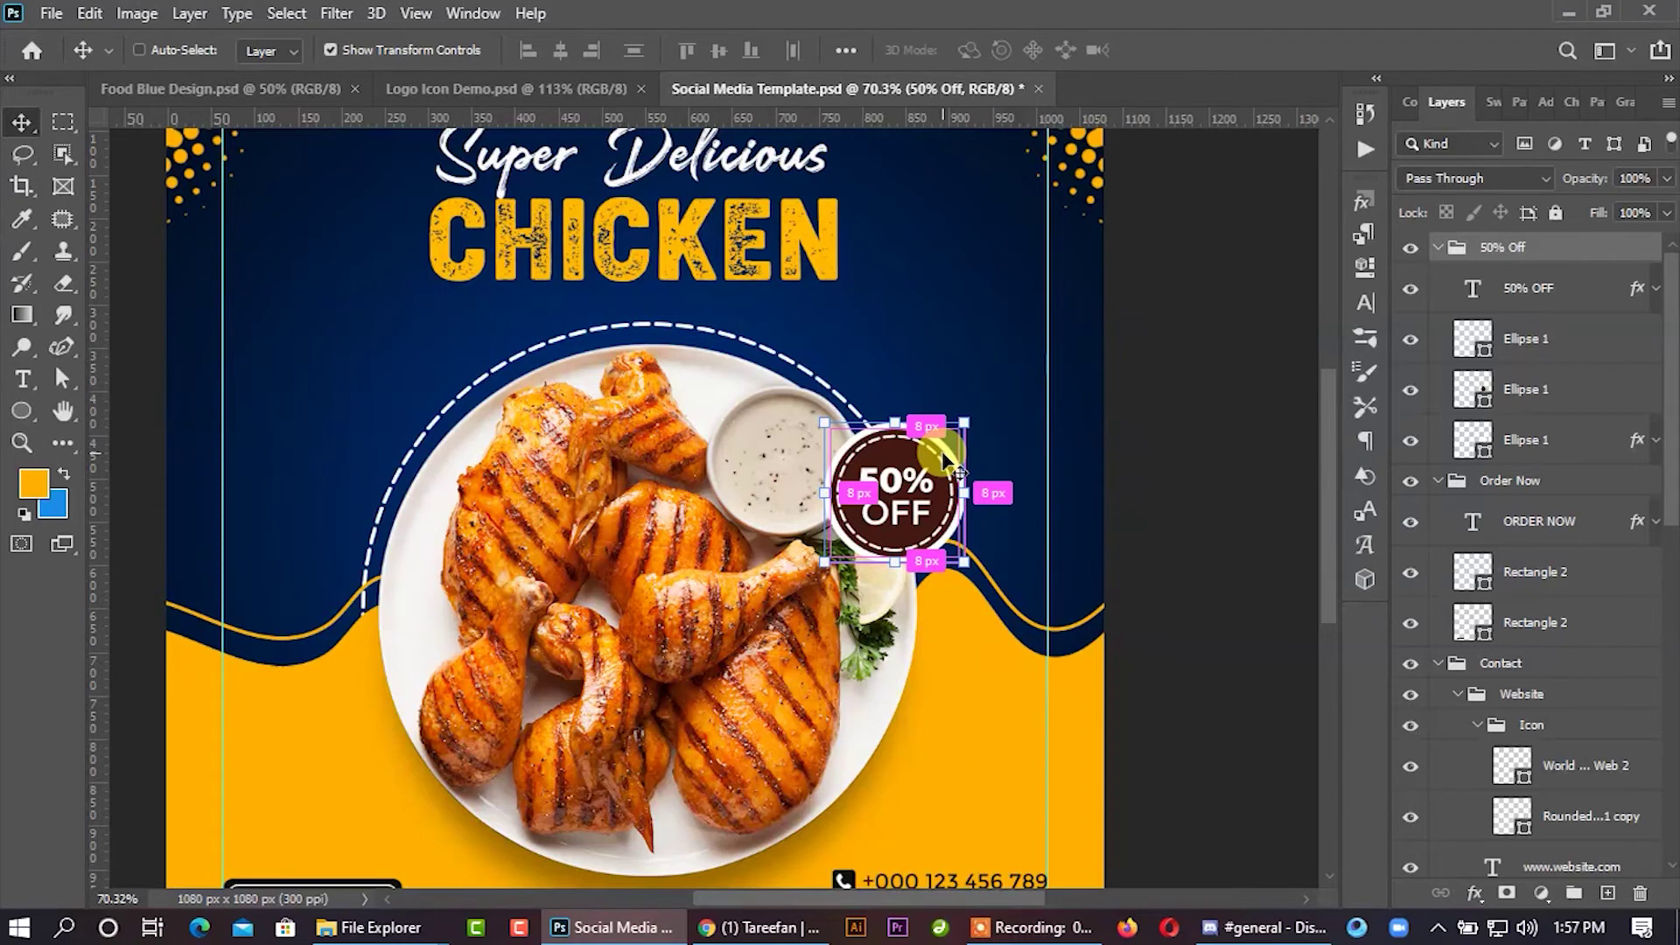
{"action": "key", "text": "ctrl+t"}
{"action": "left_click_drag", "start_coordinate": [899, 490], "coordinate": [896, 465]}
{"action": "left_click", "coordinate": [1221, 51]}
{"action": "left_click", "coordinate": [1301, 359]}
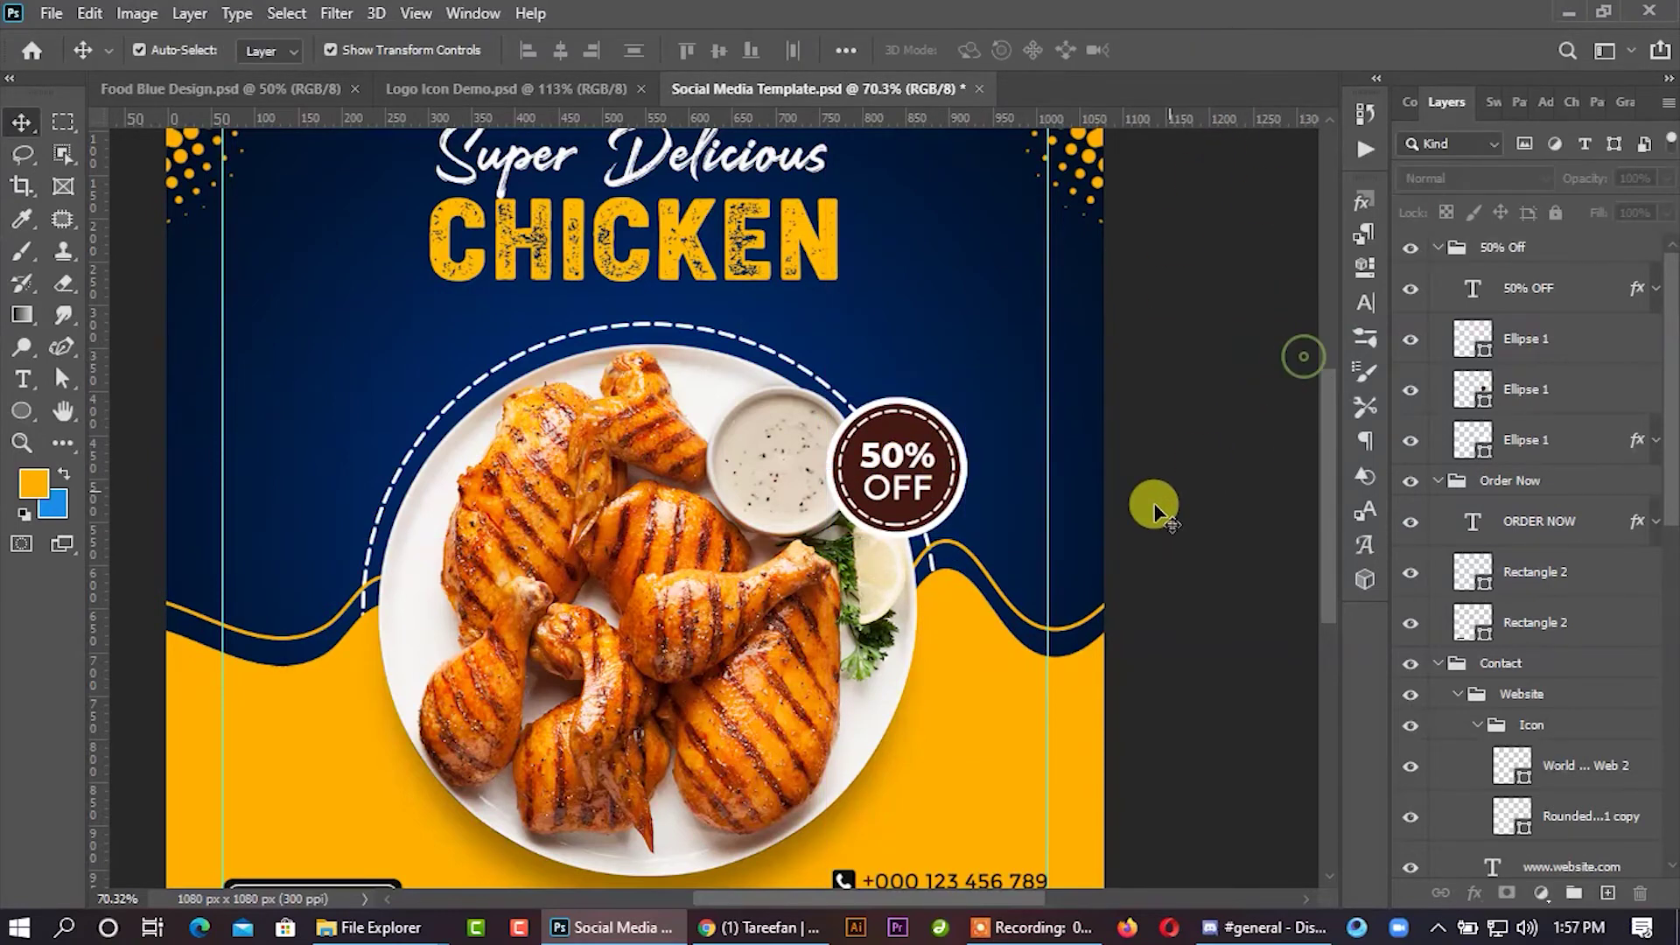
Step: Recolour the 50% OFF badge's outer circle to orange, sampled from the wave area
{"action": "left_click", "coordinate": [974, 477]}
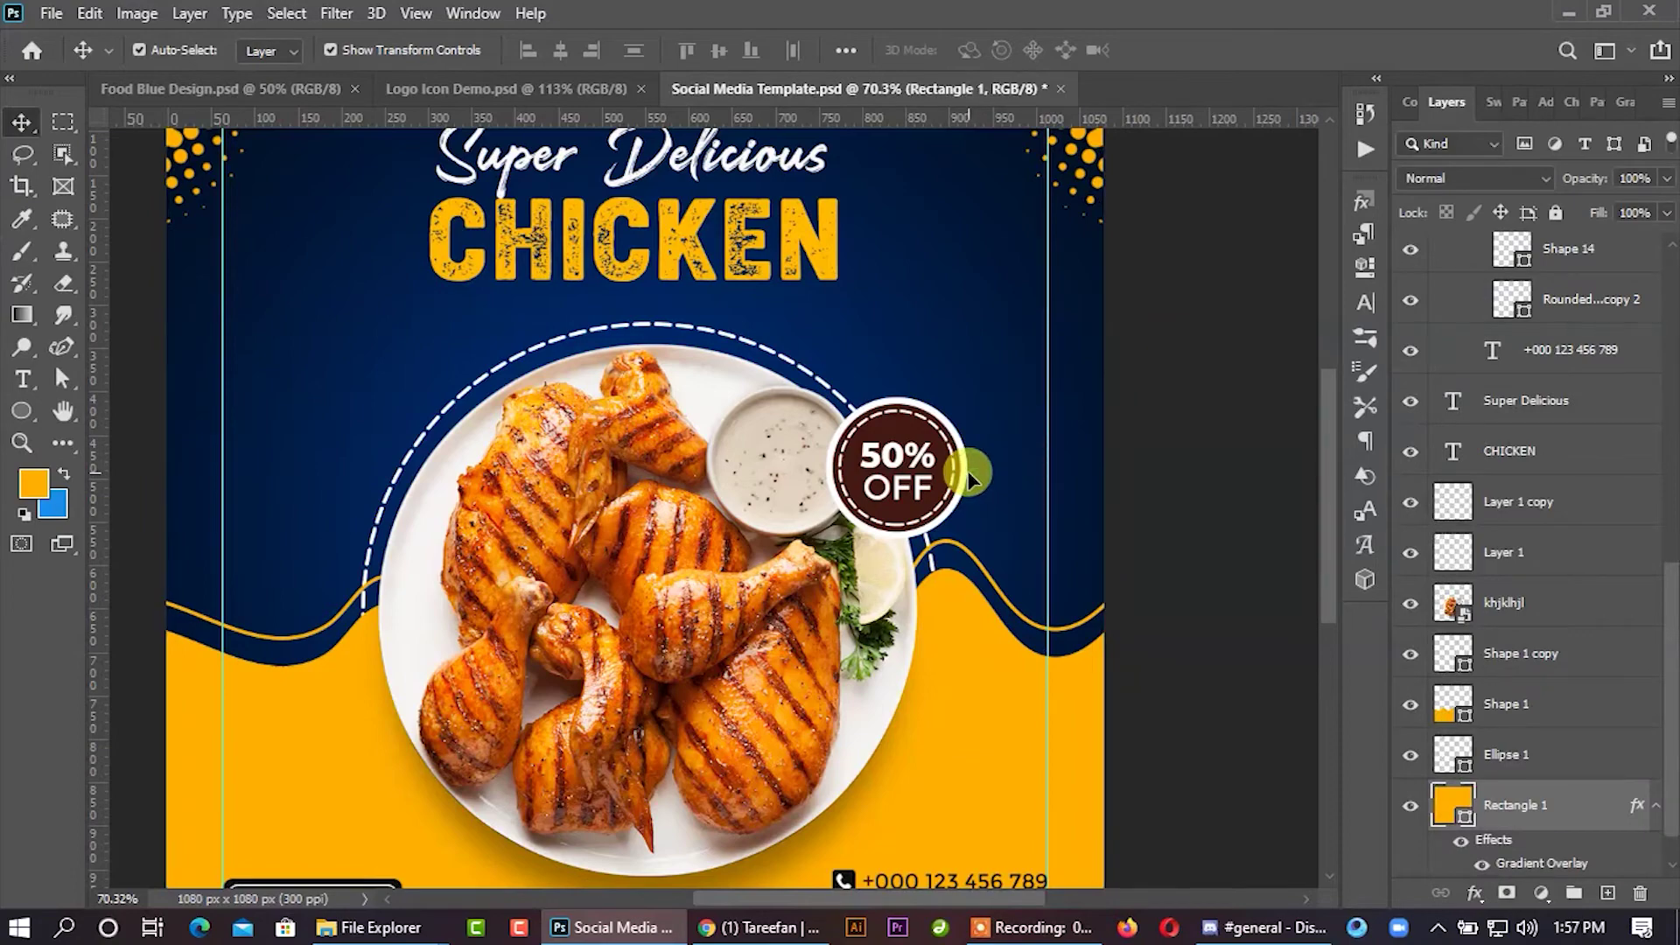
{"action": "left_click", "coordinate": [968, 476]}
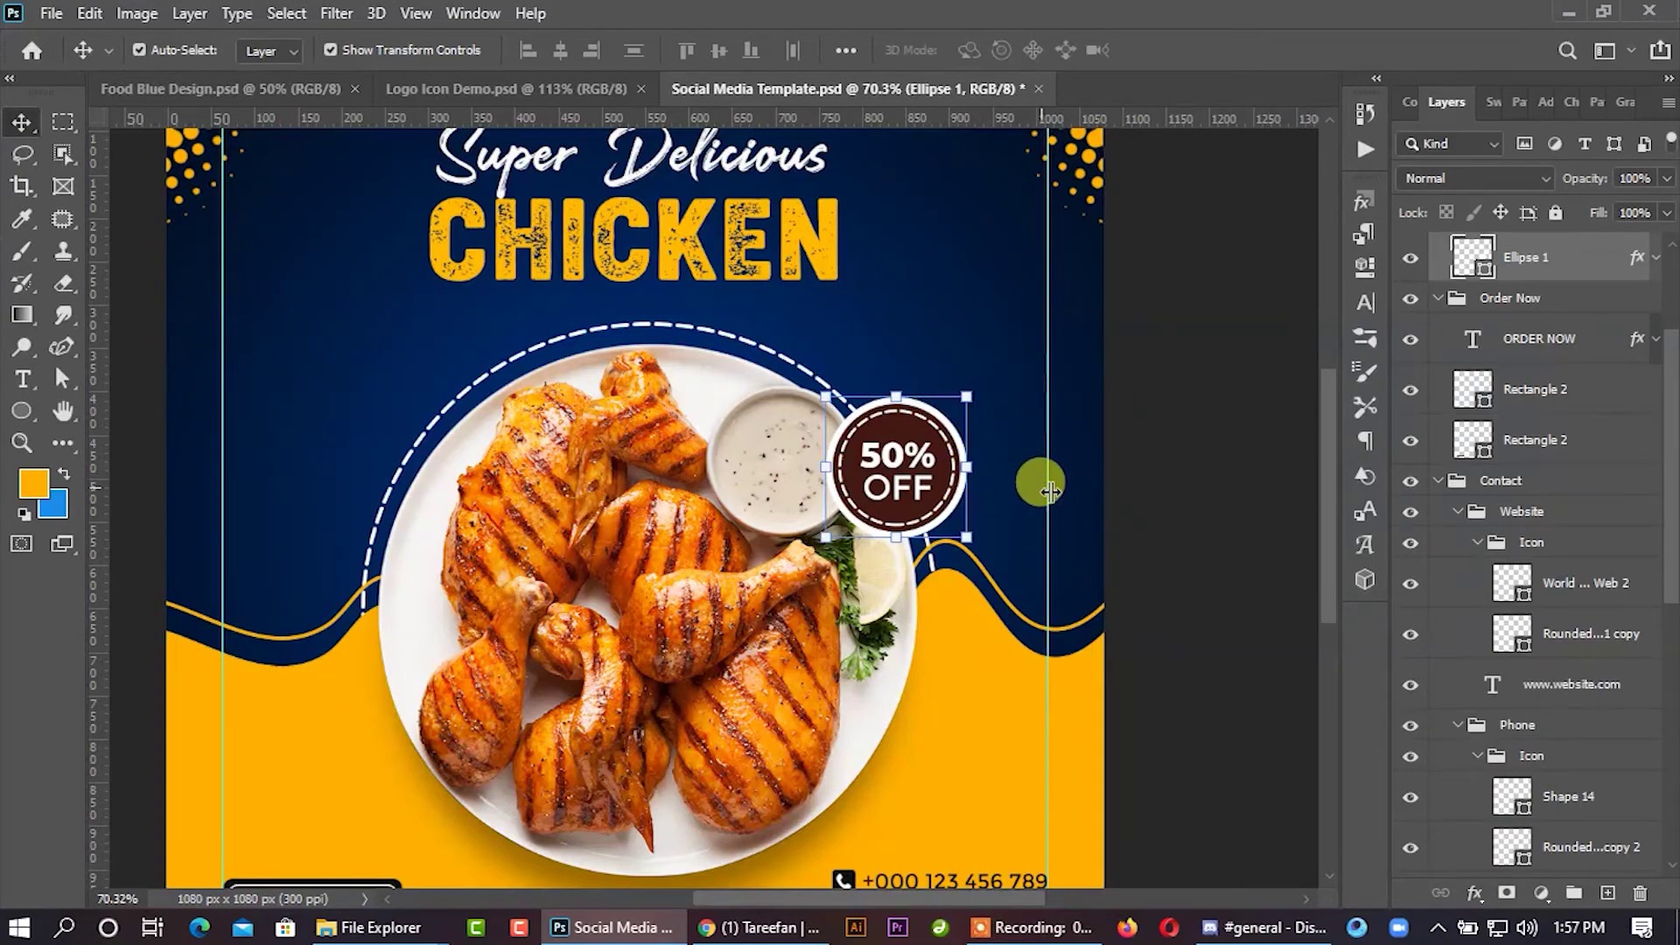
{"action": "double_click", "coordinate": [1473, 261]}
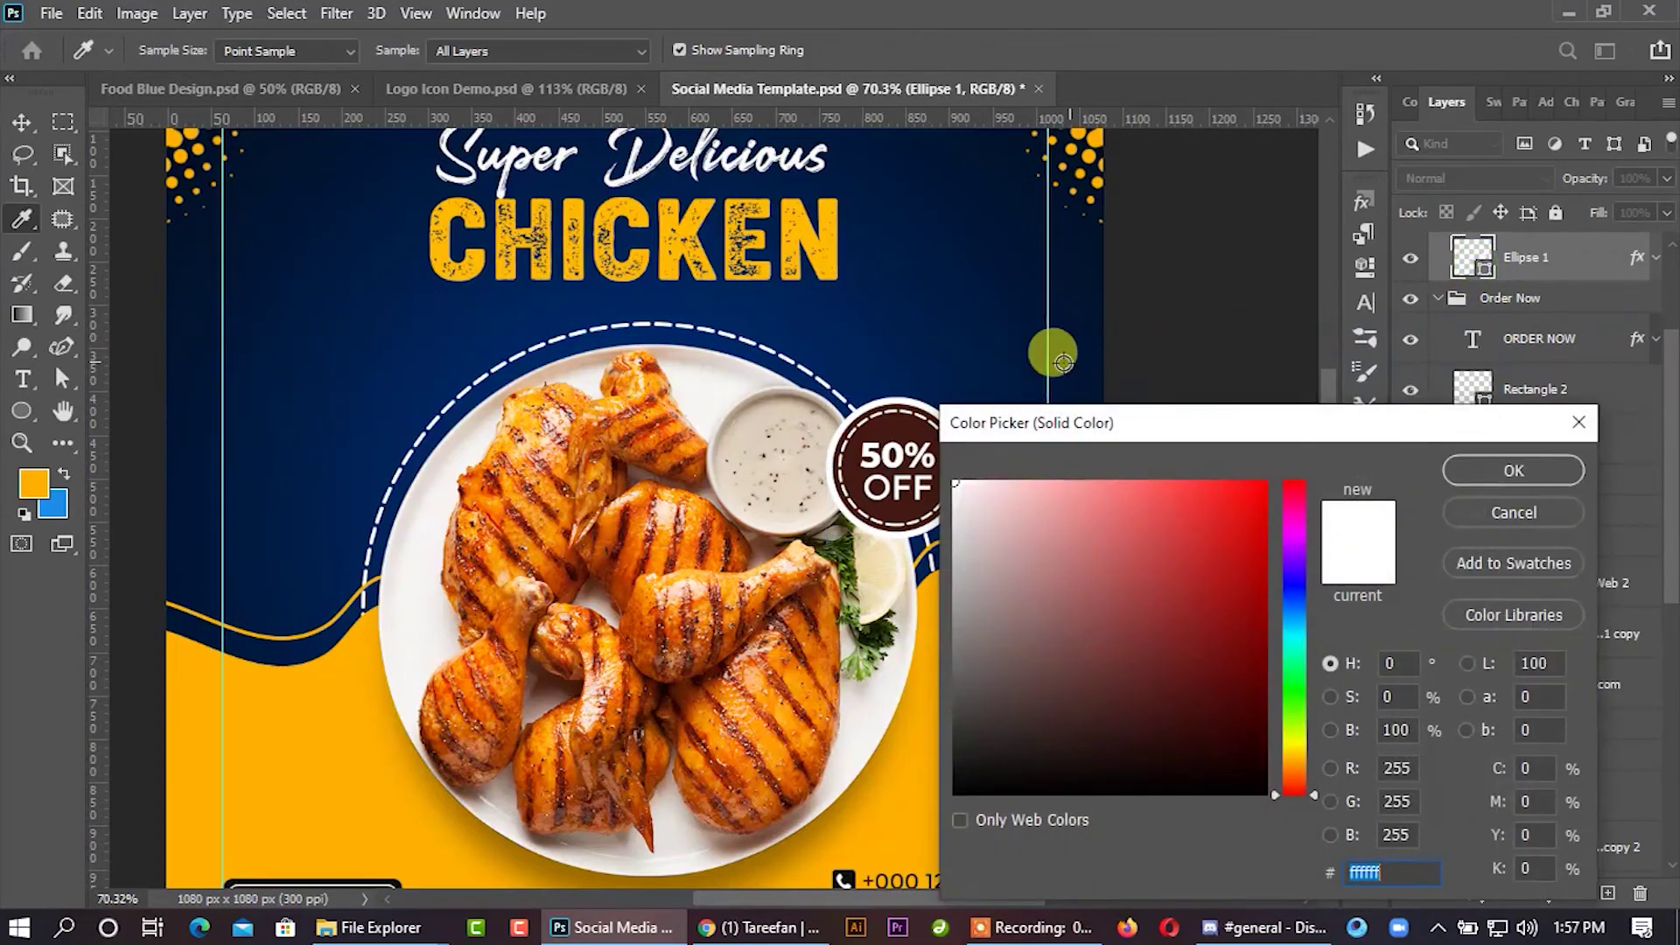
{"action": "left_click", "coordinate": [915, 715]}
{"action": "left_click", "coordinate": [1507, 472]}
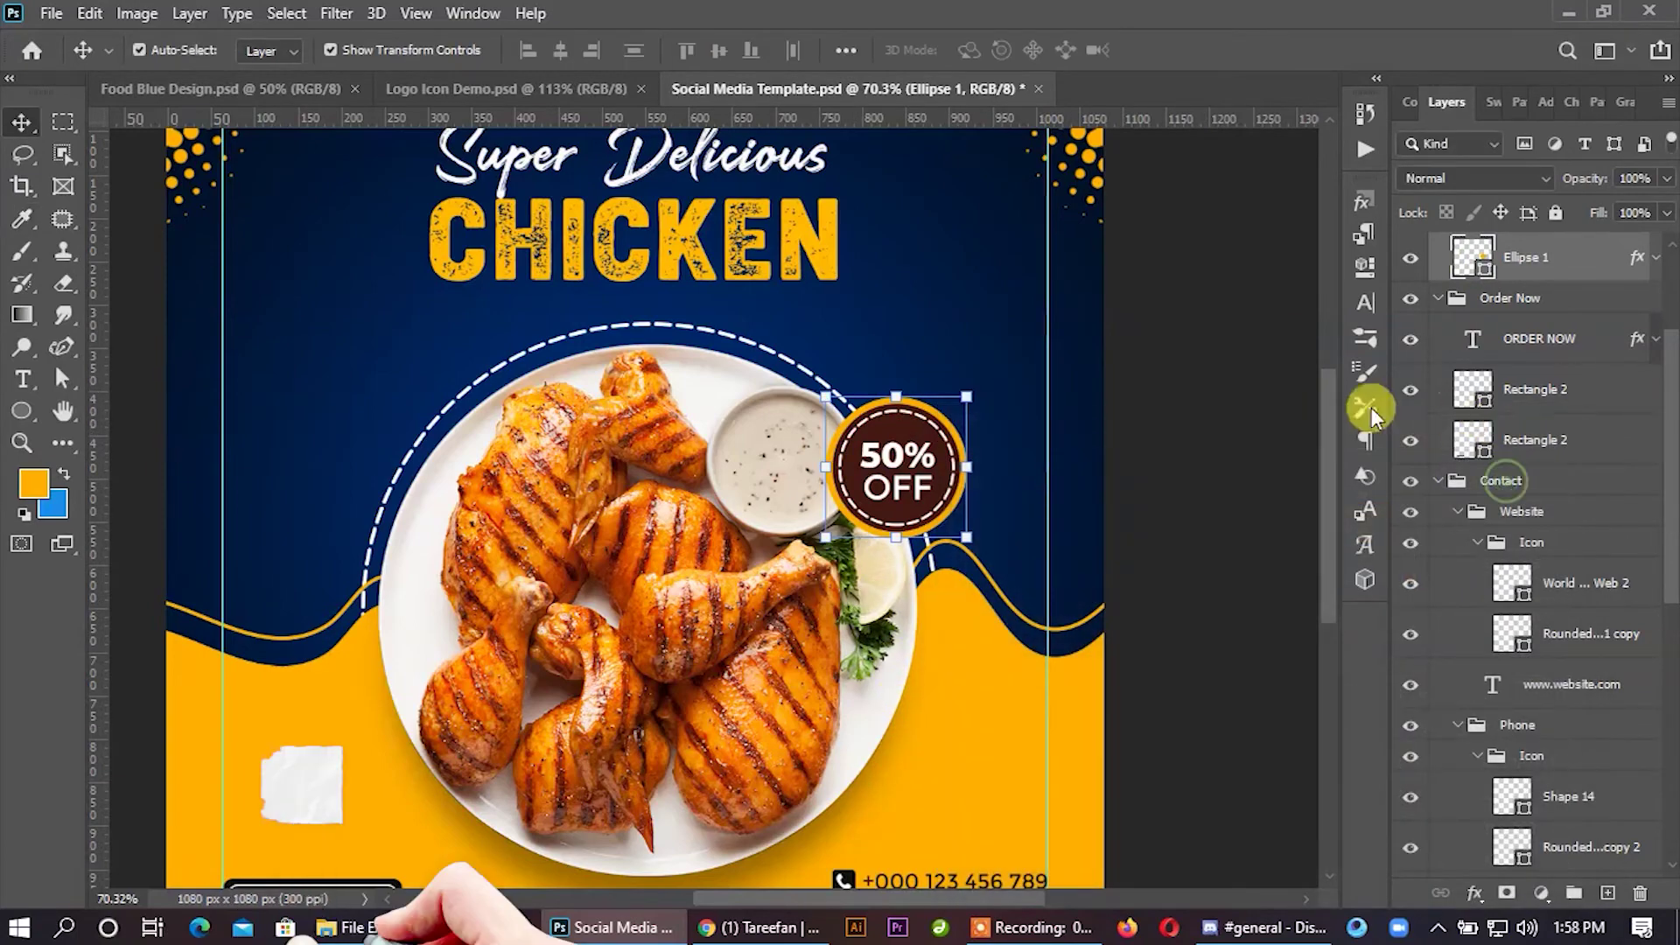
Step: Recolour the 50% OFF badge's inner circle to navy 012153, sampled from the poster's blue background
{"action": "scroll", "coordinate": [1099, 450], "scroll_direction": "up", "scroll_amount": 1}
{"action": "key", "text": "ctrl+j"}
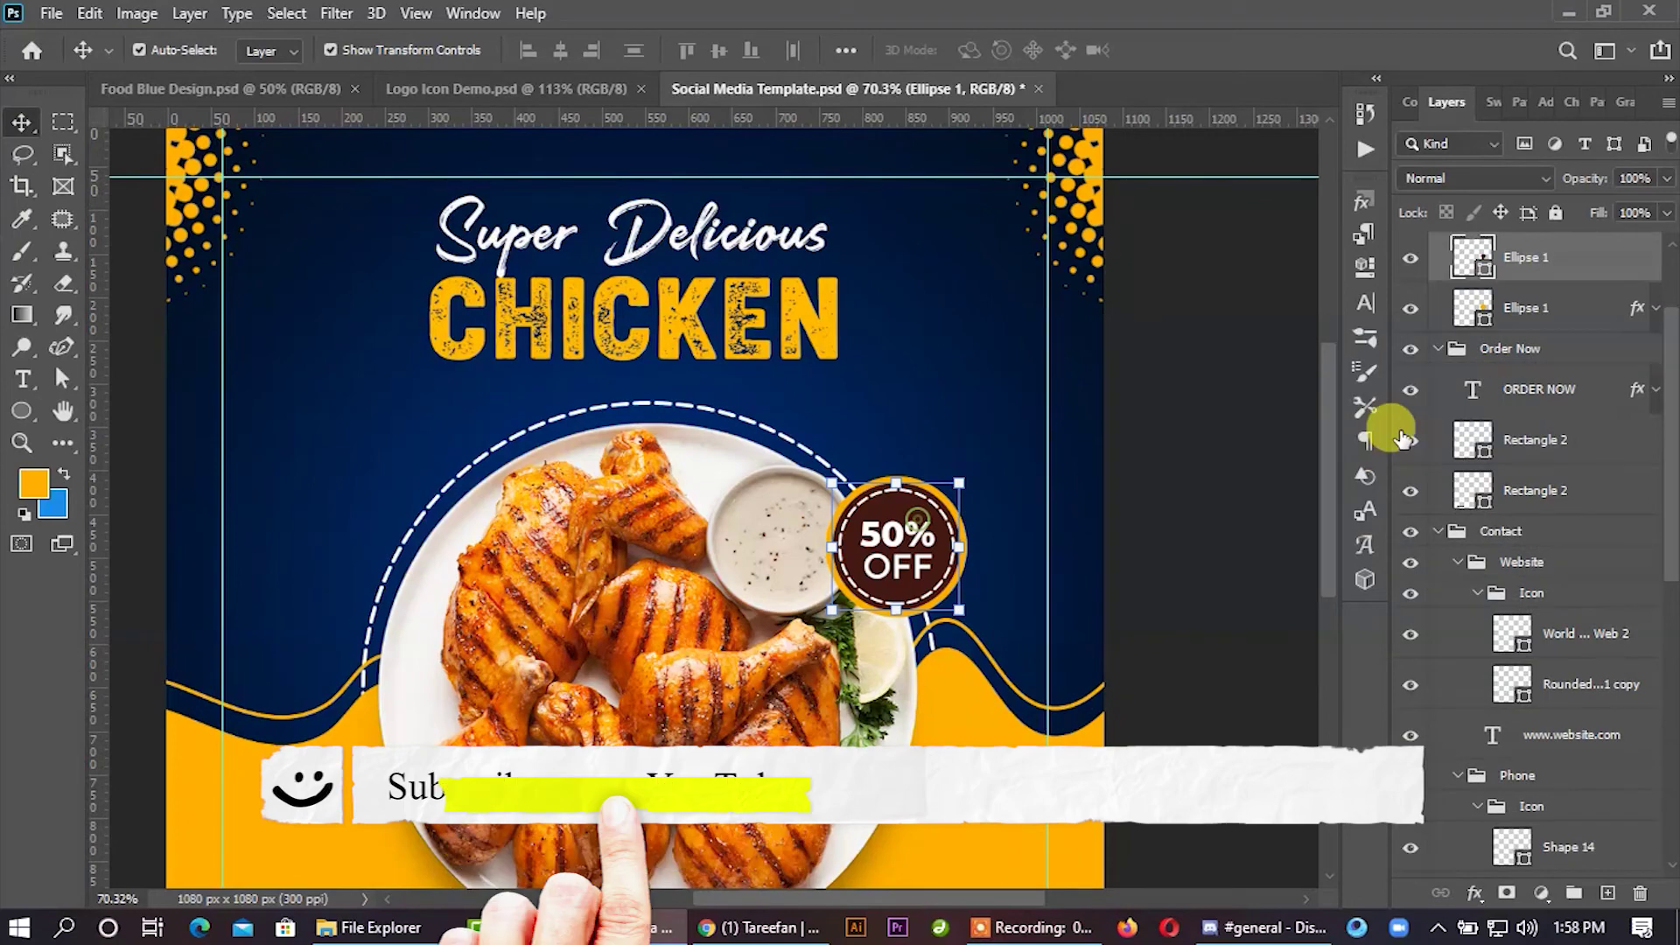
{"action": "scroll", "coordinate": [1487, 420], "scroll_direction": "up", "scroll_amount": 3}
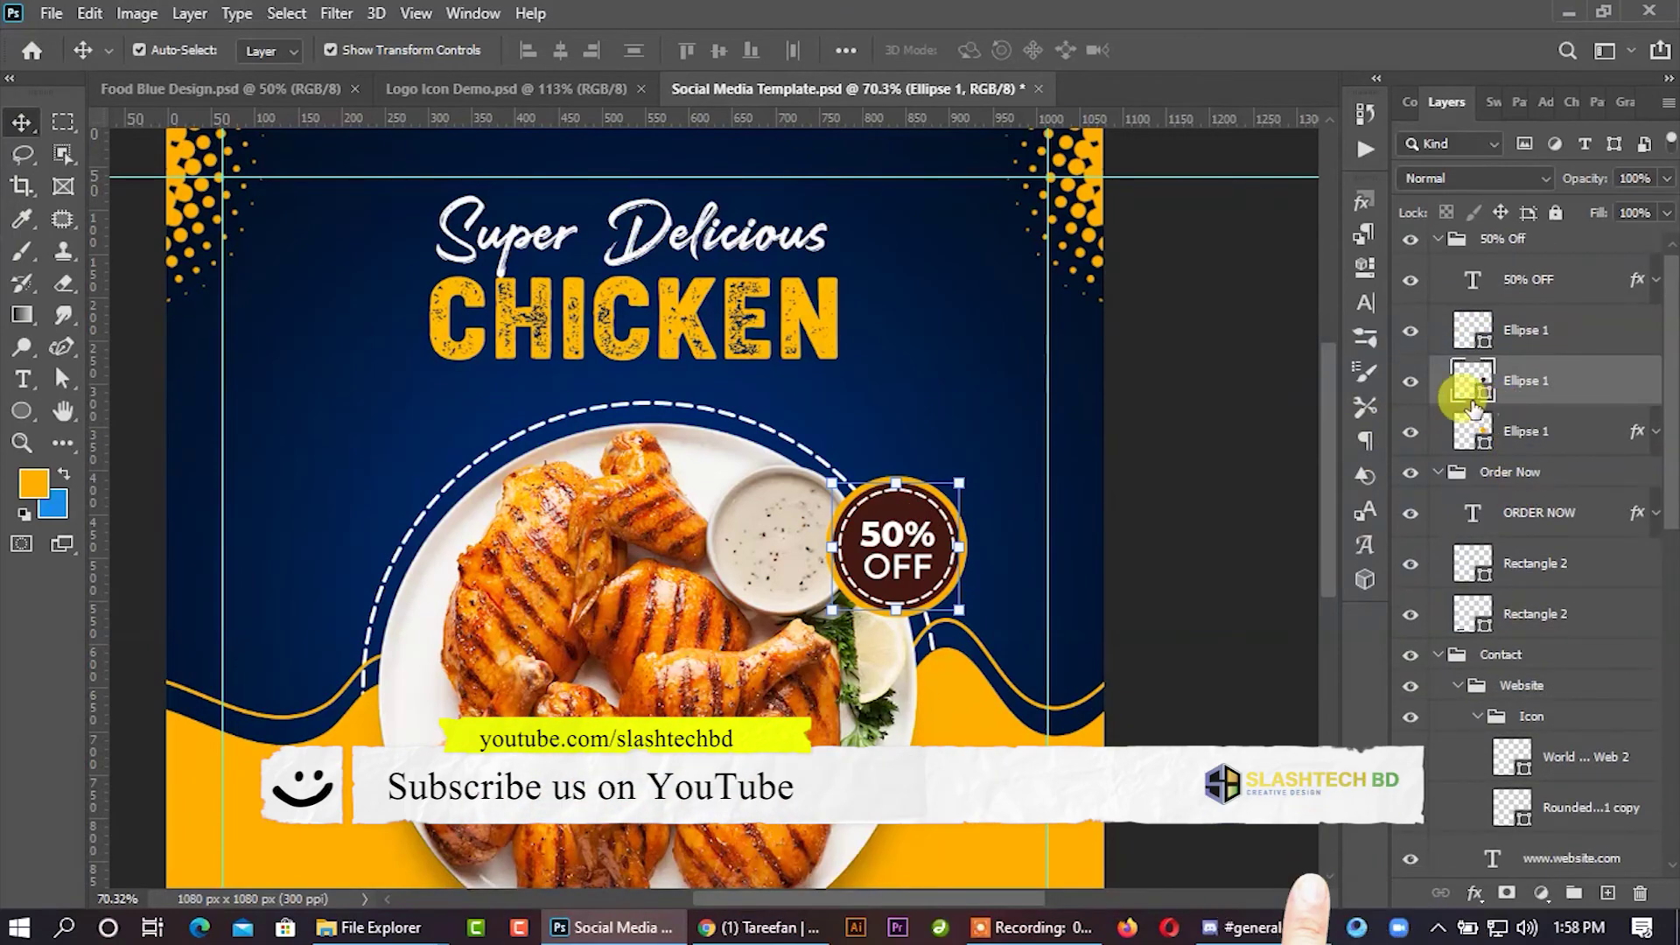
{"action": "double_click", "coordinate": [1473, 396]}
{"action": "left_click", "coordinate": [878, 445]}
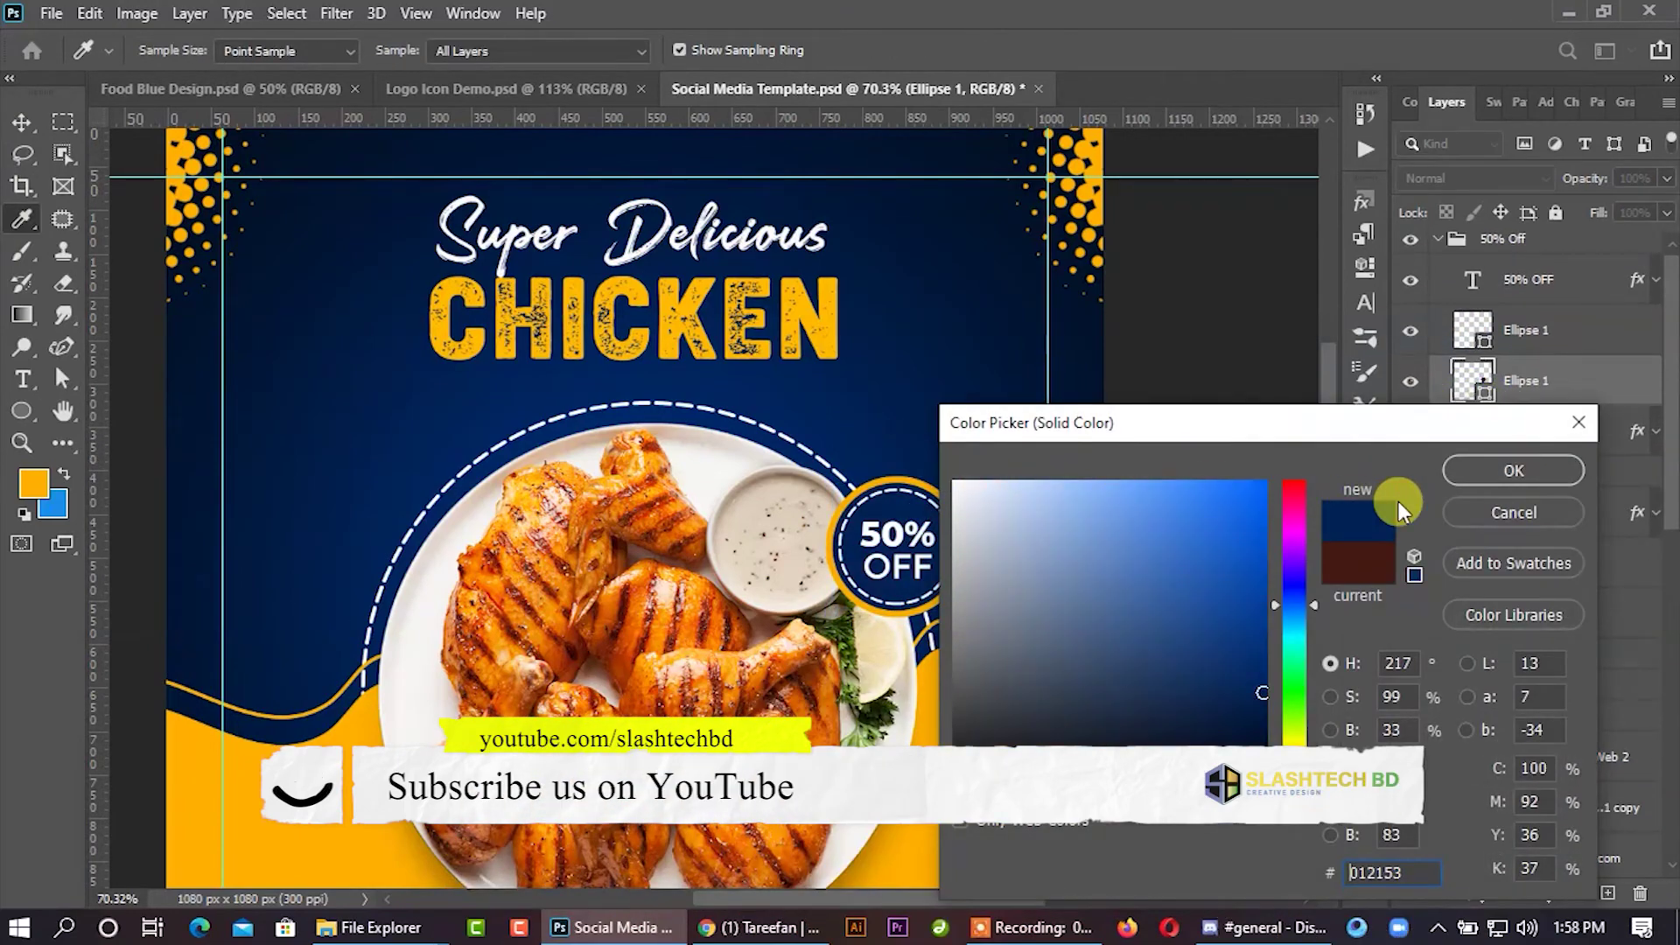
{"action": "left_click", "coordinate": [1470, 481]}
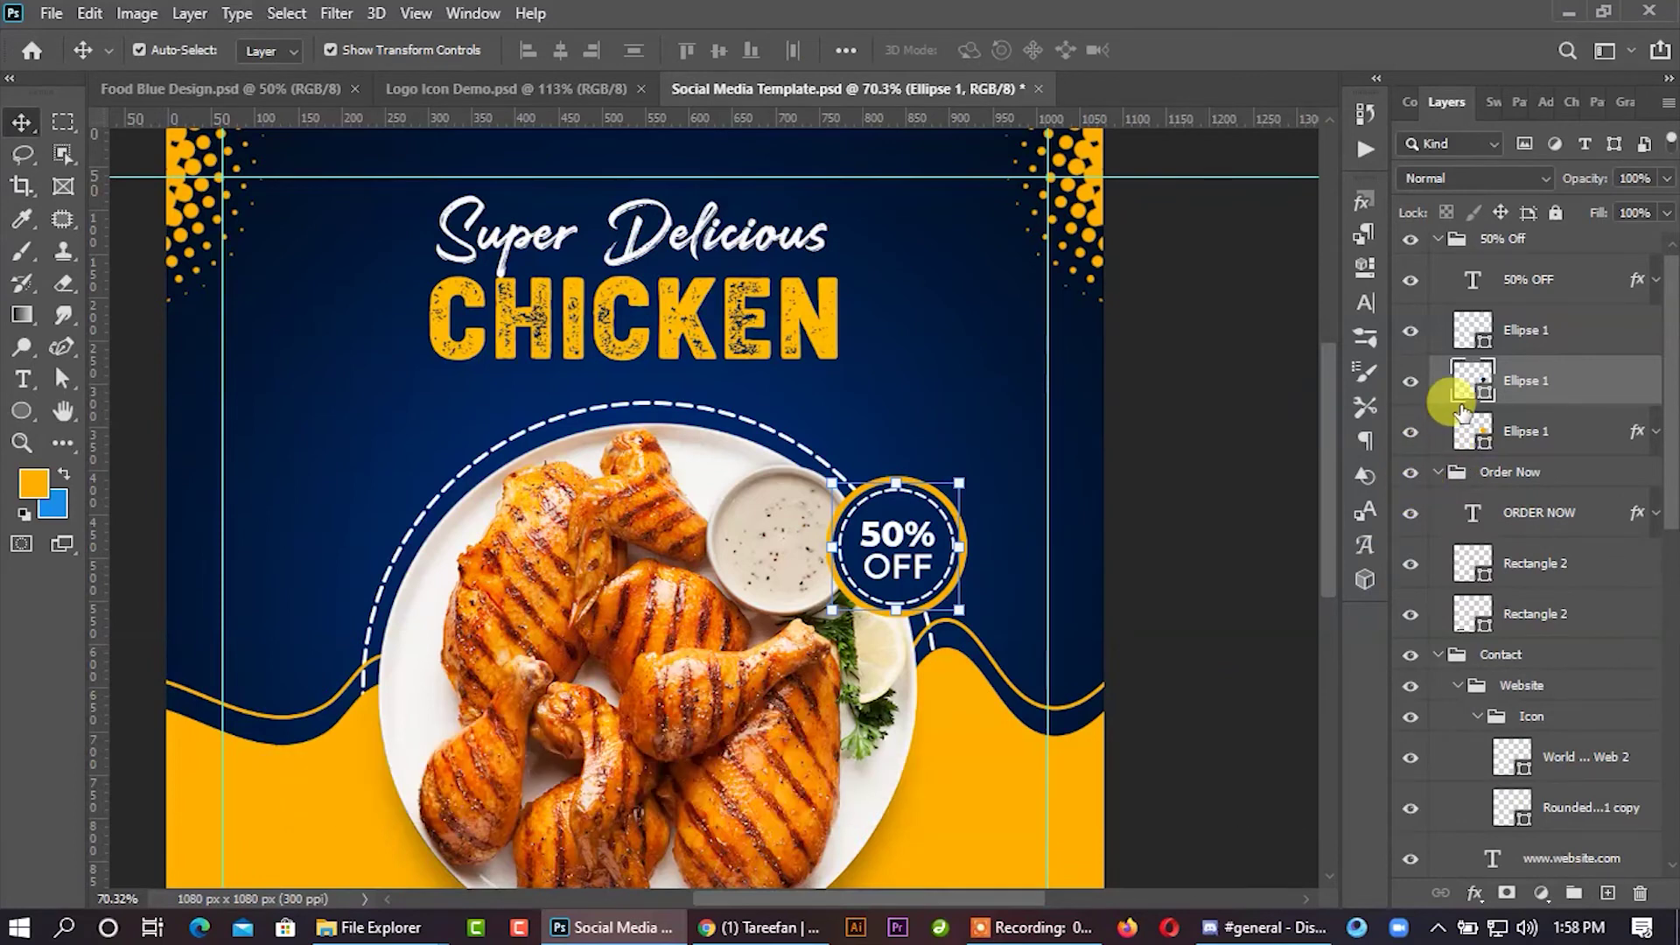
Step: Recolour the badge's 50% OFF text to orange, sampled from the wave area, and deselect it
{"action": "scroll", "coordinate": [1497, 359], "scroll_direction": "up", "scroll_amount": 1}
{"action": "left_click", "coordinate": [1517, 295]}
{"action": "left_click", "coordinate": [1365, 303]}
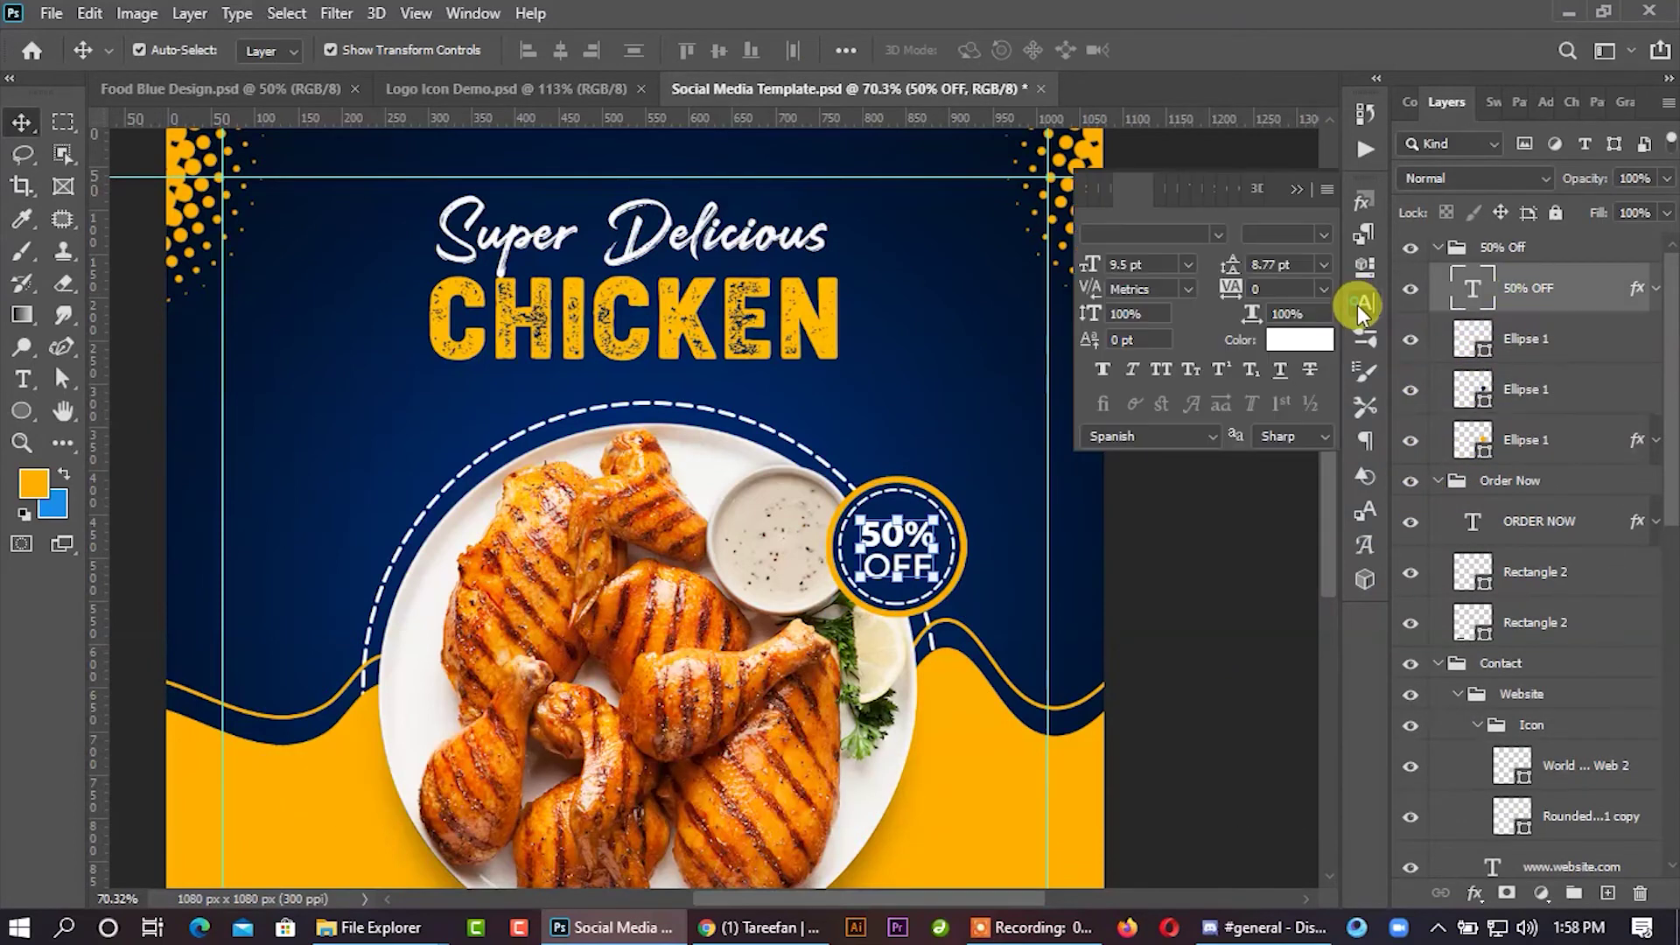
{"action": "left_click", "coordinate": [1302, 339]}
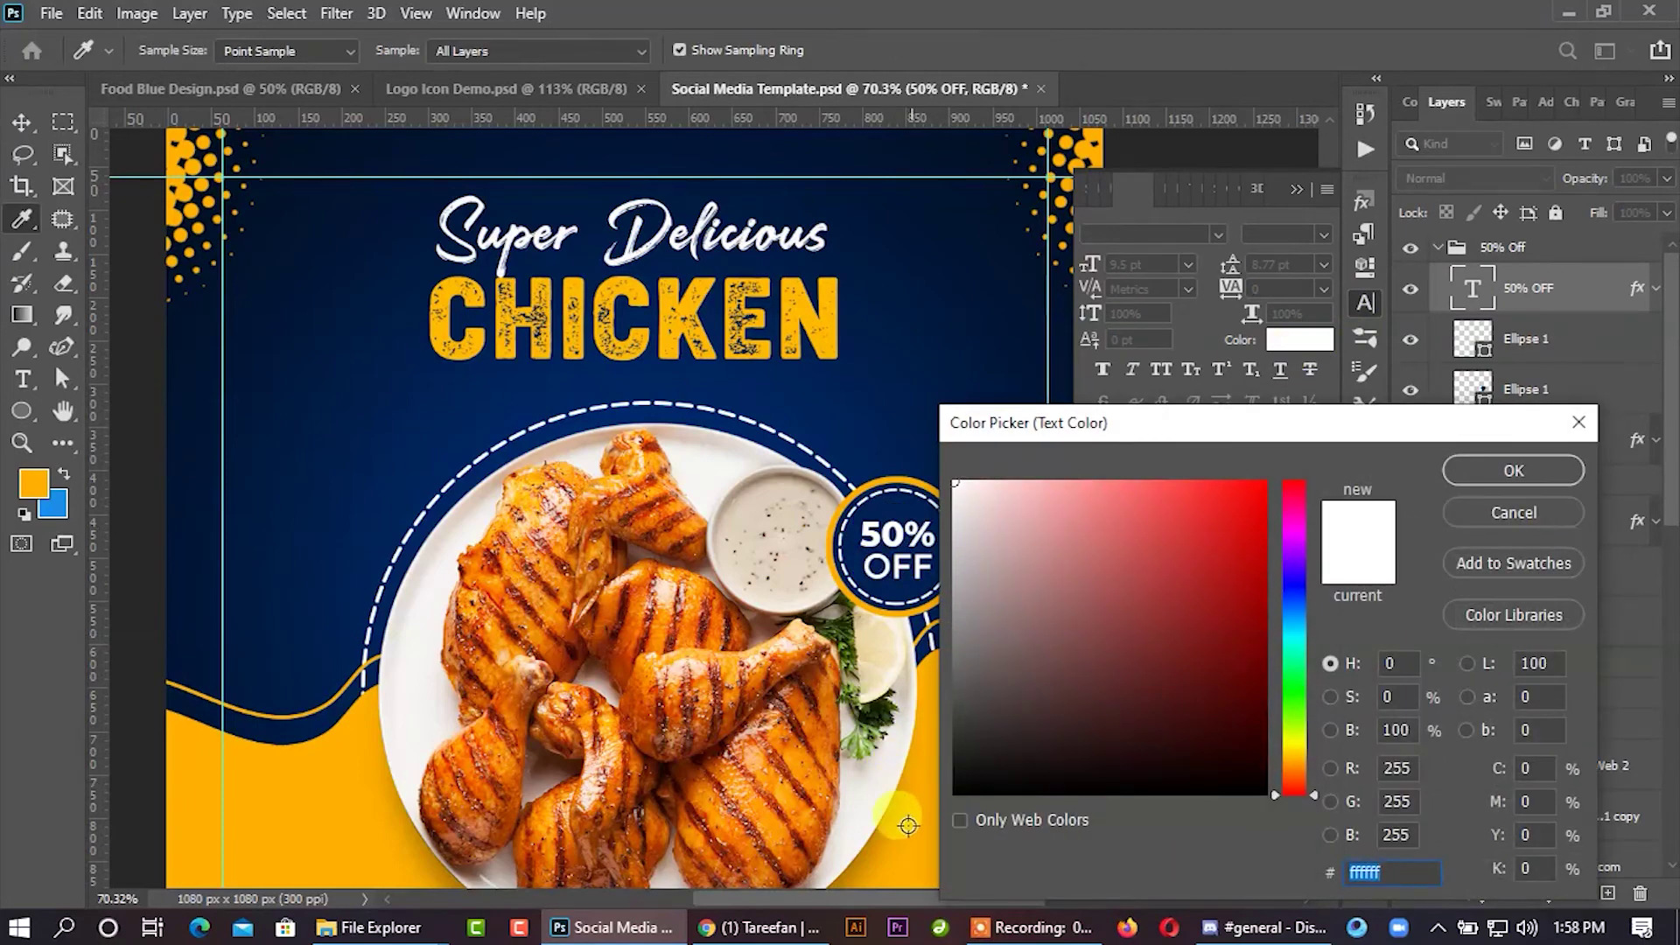
{"action": "left_click", "coordinate": [907, 857]}
{"action": "left_click", "coordinate": [1502, 470]}
{"action": "left_click", "coordinate": [1296, 189]}
{"action": "left_click", "coordinate": [1147, 331]}
{"action": "scroll", "coordinate": [1146, 330], "scroll_direction": "down", "scroll_amount": 3}
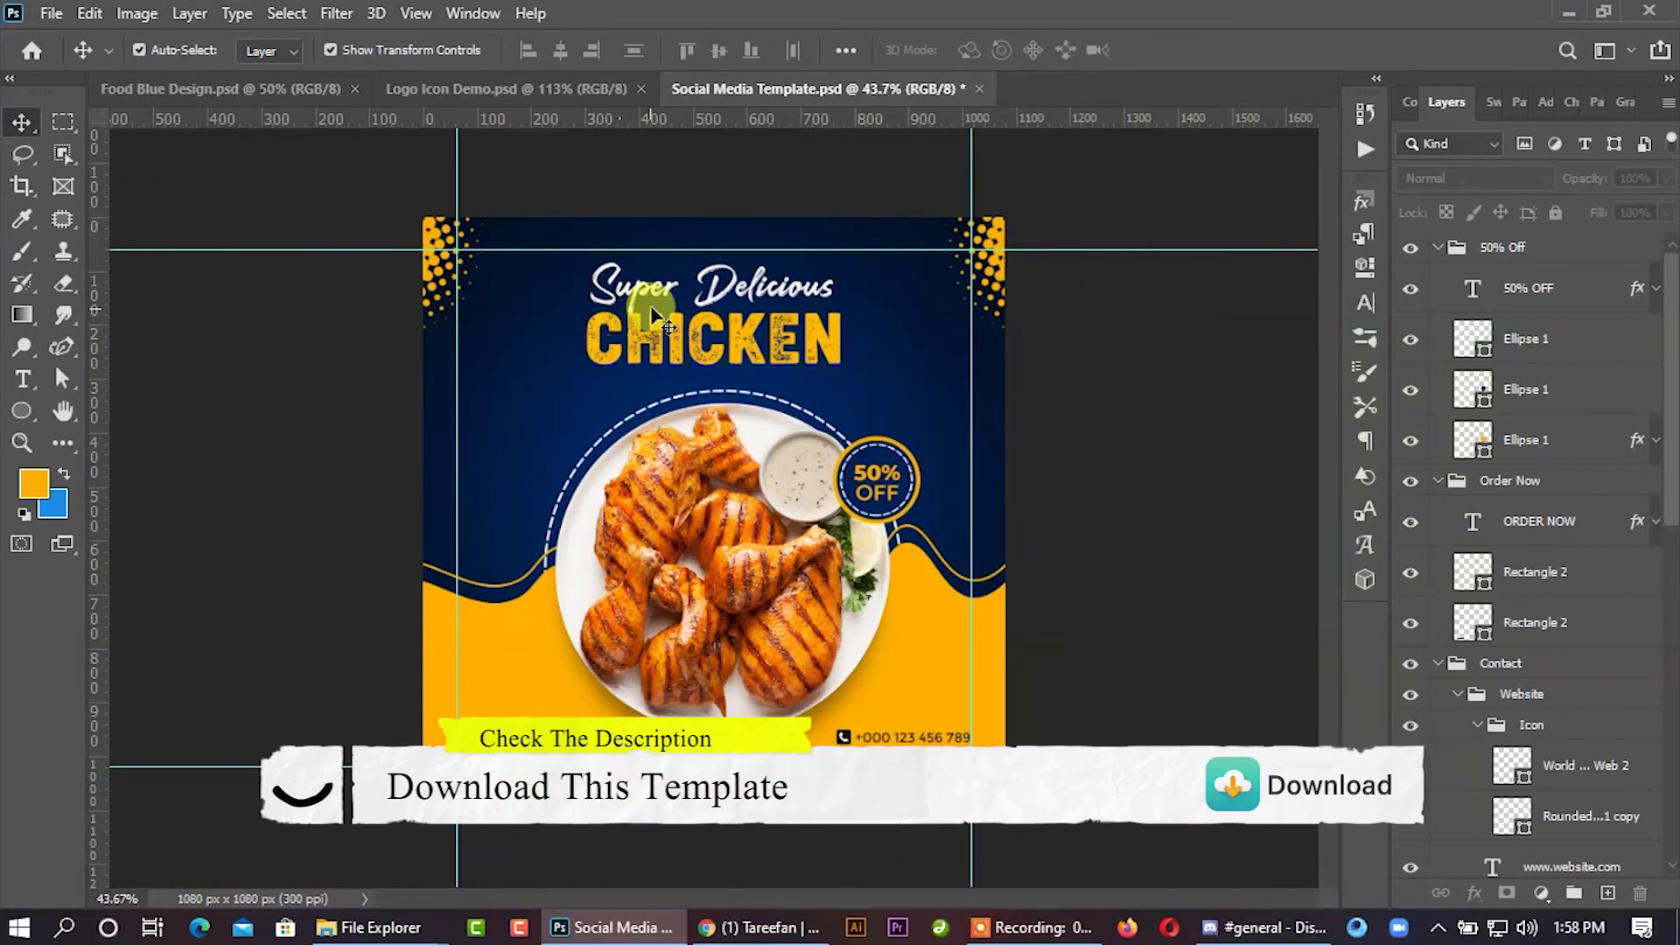
Step: Copy the LOGO HERE layer from Logo Icon Demo.psd into Social Media Template.psd, placing it against the upper-left margin guides
{"action": "left_click", "coordinate": [577, 91]}
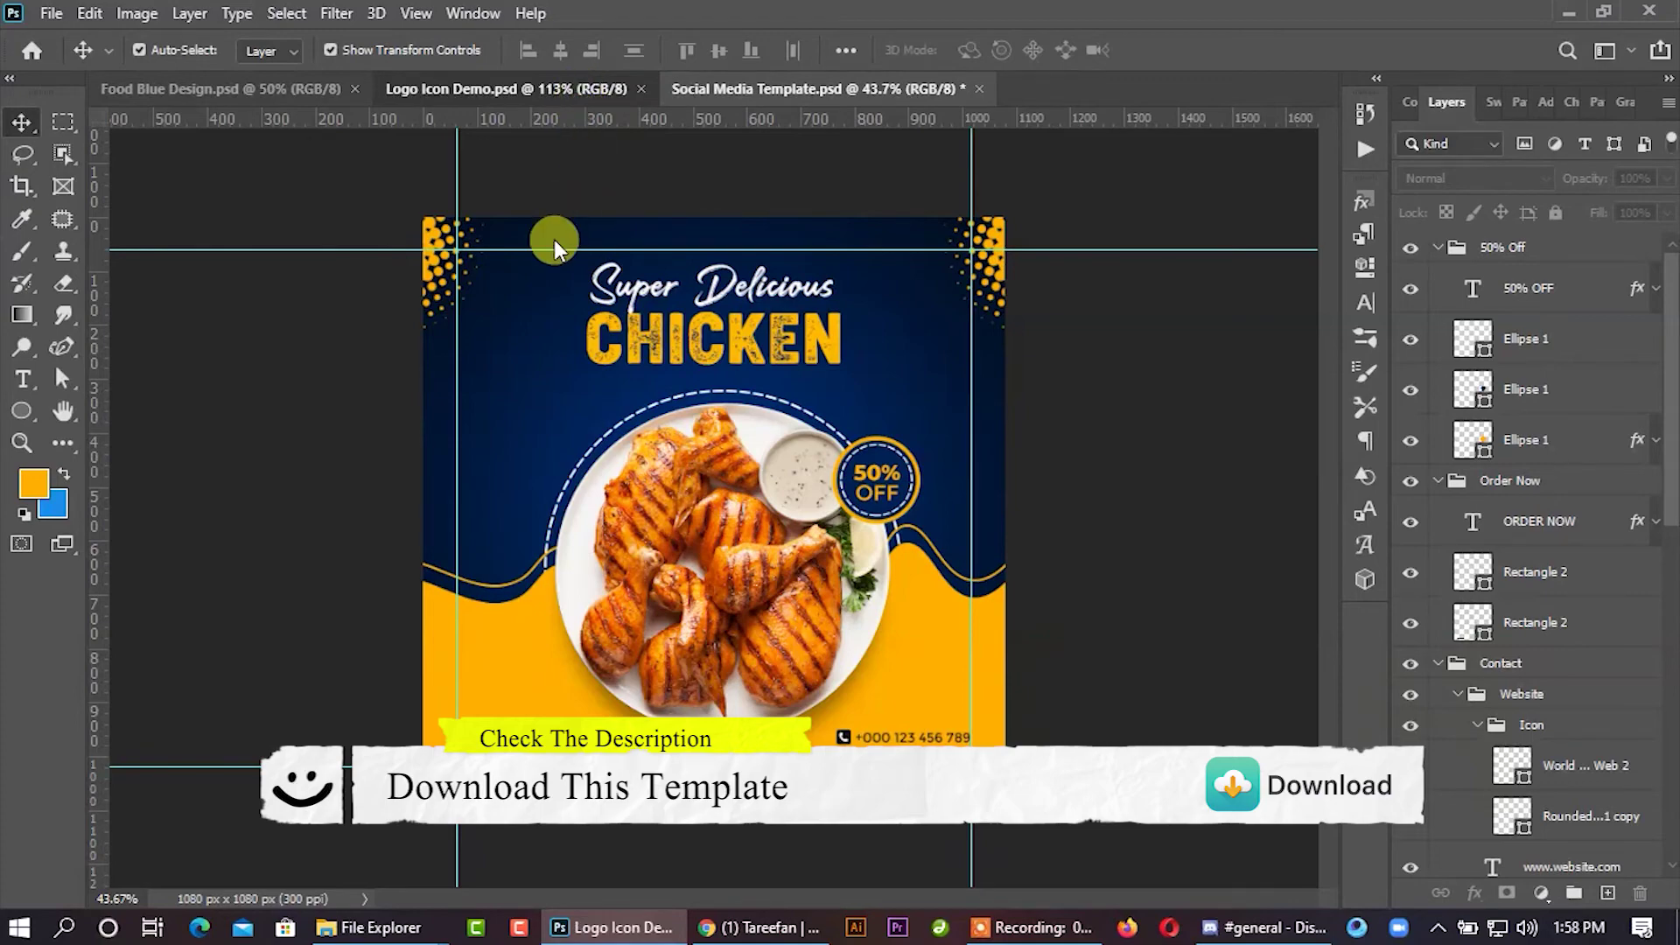
{"action": "scroll", "coordinate": [765, 422], "scroll_direction": "down", "scroll_amount": 4}
{"action": "scroll", "coordinate": [315, 316], "scroll_direction": "up", "scroll_amount": 6}
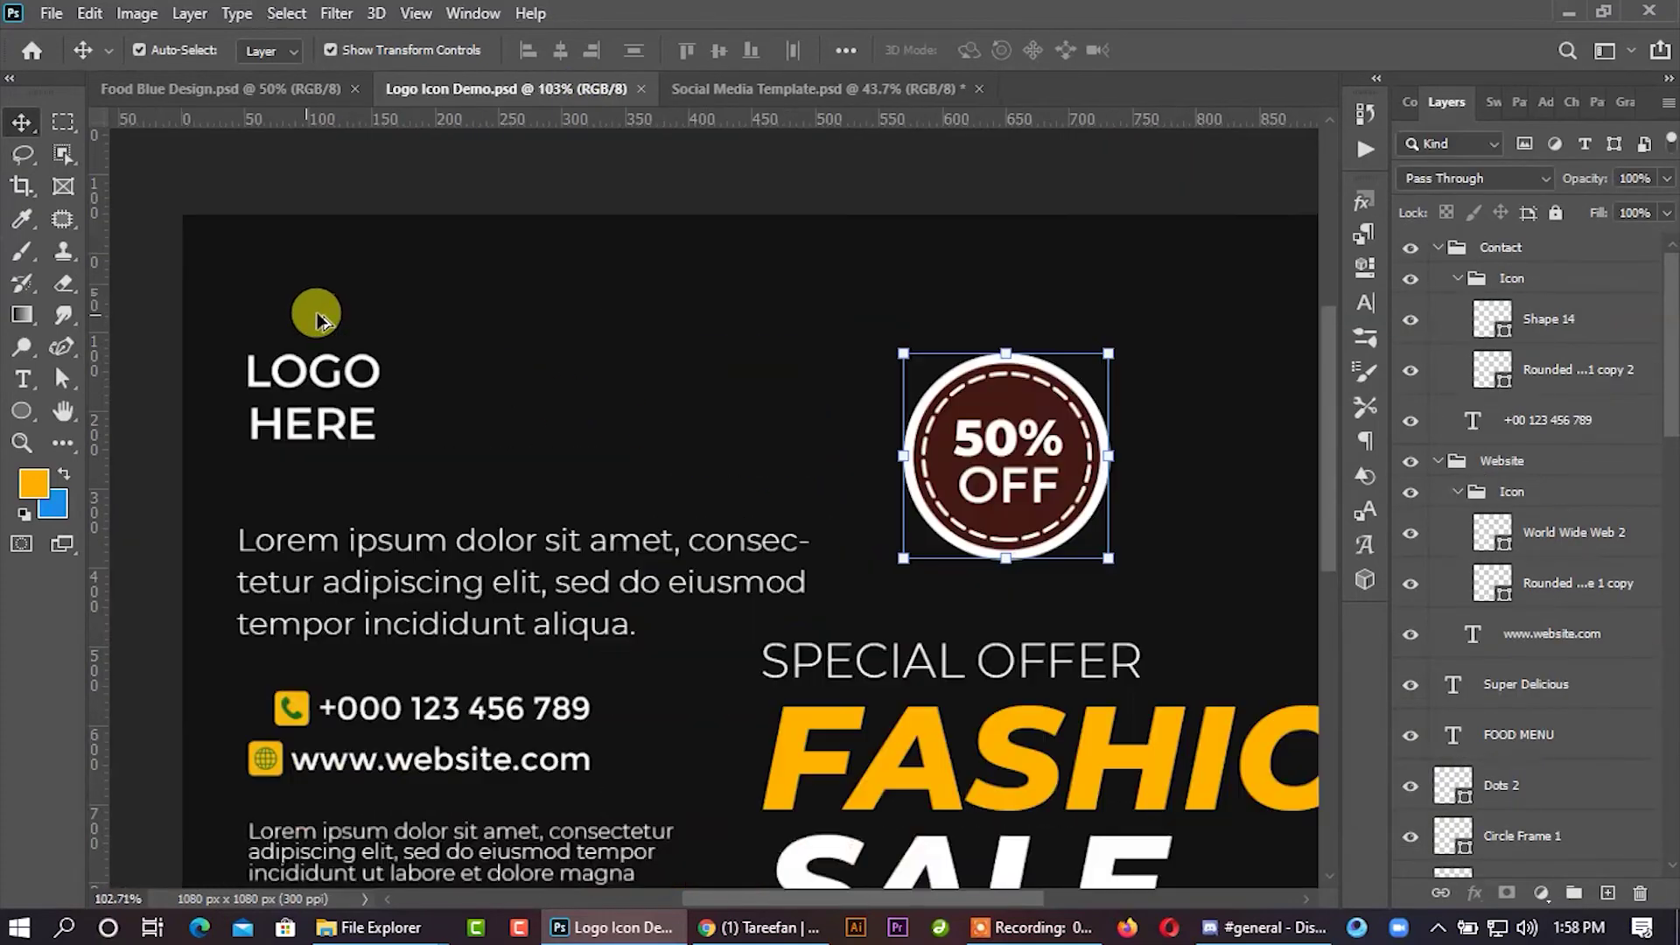
{"action": "left_click_drag", "start_coordinate": [323, 403], "coordinate": [476, 264]}
{"action": "scroll", "coordinate": [447, 227], "scroll_direction": "up", "scroll_amount": 6}
{"action": "key", "text": "Right"}
{"action": "key", "text": "Right"}
{"action": "key", "text": "Right"}
{"action": "key", "text": "Right"}
{"action": "key", "text": "Right"}
{"action": "key", "text": "Right"}
{"action": "key", "text": "Right"}
{"action": "key", "text": "Right"}
{"action": "key", "text": "Right"}
{"action": "key", "text": "Right"}
{"action": "key", "text": "Right"}
{"action": "key", "text": "Right"}
{"action": "key", "text": "Right"}
{"action": "key", "text": "Right"}
{"action": "key", "text": "Right"}
{"action": "key", "text": "Right"}
{"action": "scroll", "coordinate": [424, 187], "scroll_direction": "up", "scroll_amount": 2}
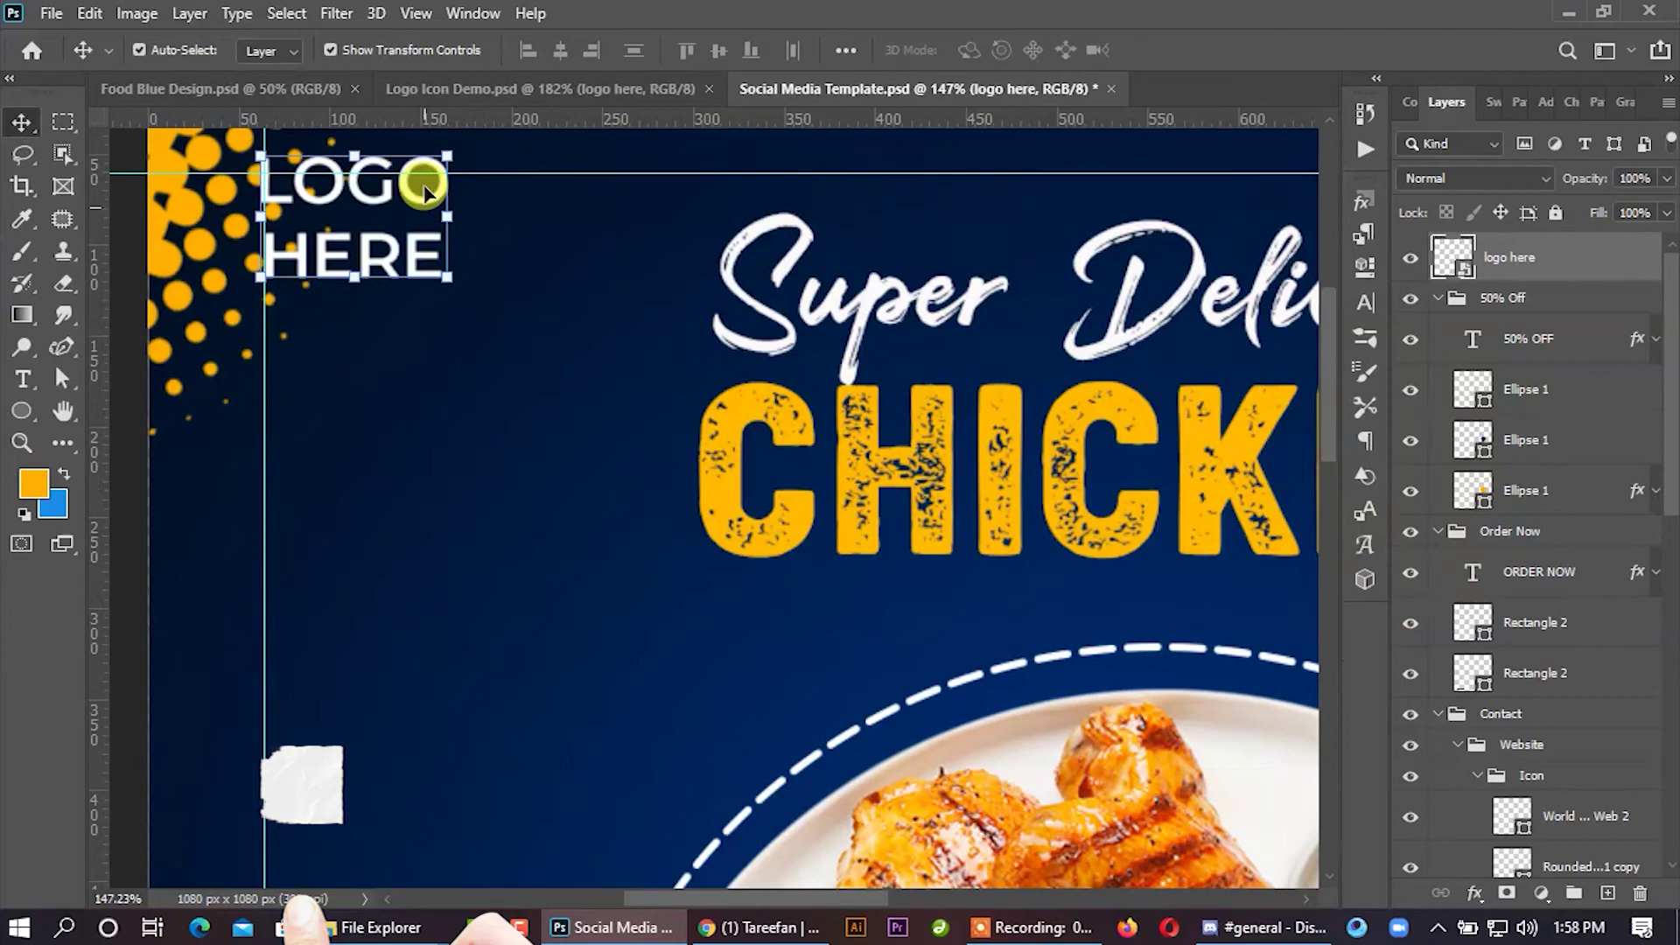
{"action": "scroll", "coordinate": [402, 176], "scroll_direction": "up", "scroll_amount": 3}
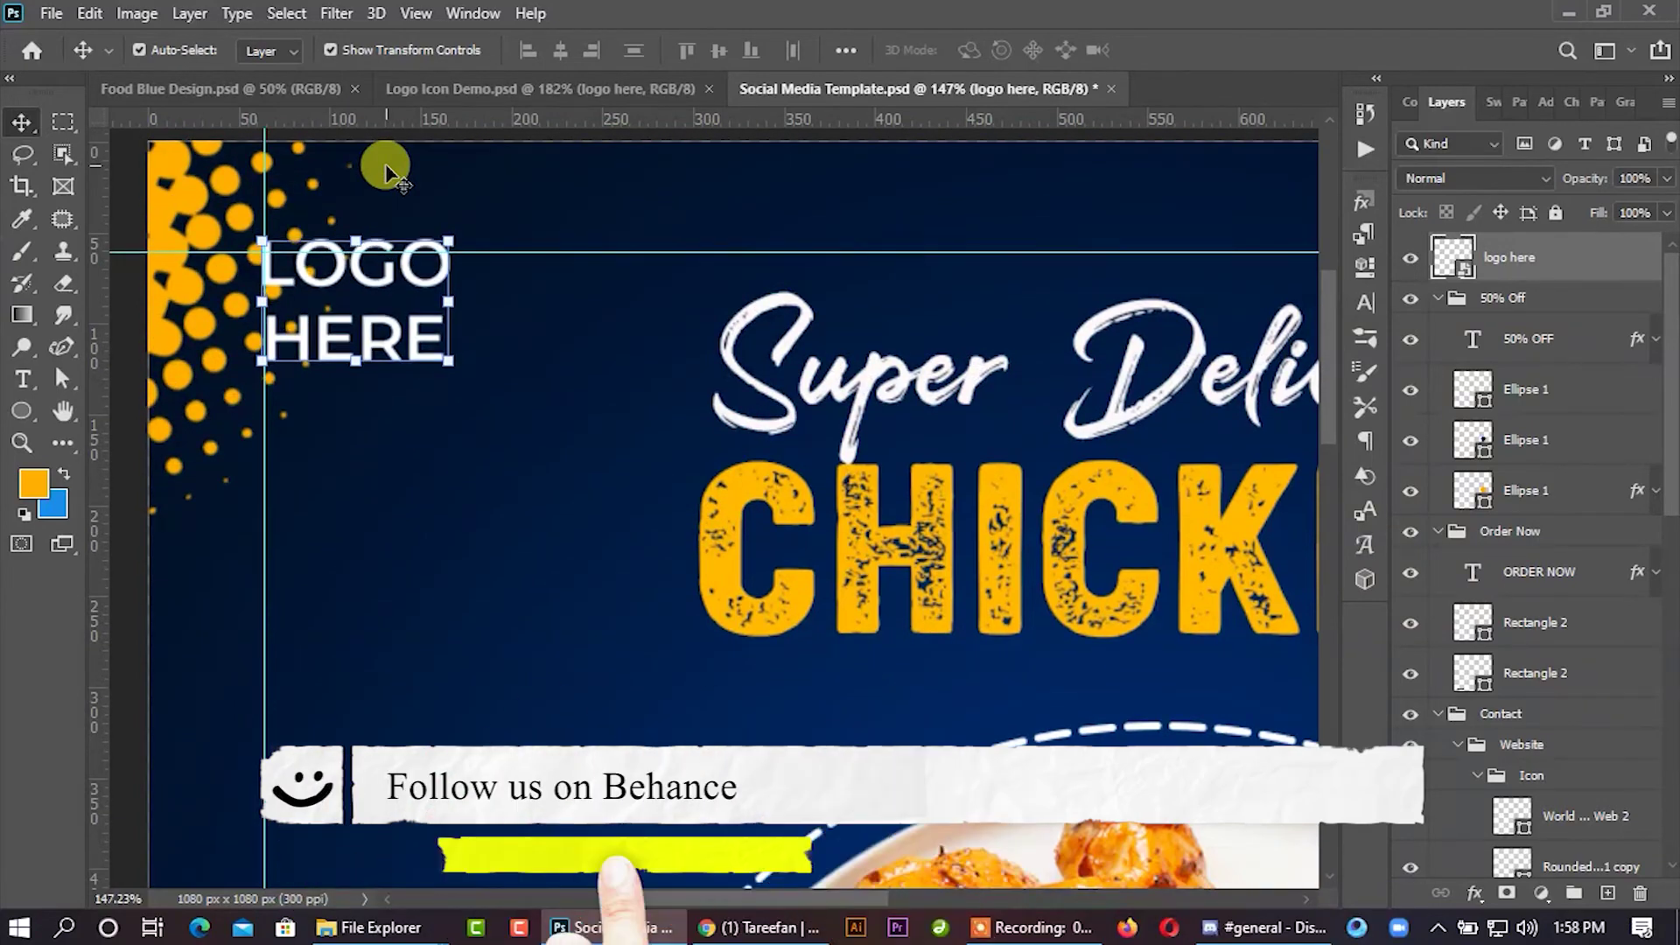
Step: Nudge the LOGO HERE layer down and slightly right so it sits inside the upper-left guide corner, and deselect it
{"action": "key", "text": "Down"}
{"action": "key", "text": "Down"}
{"action": "key", "text": "Down"}
{"action": "key", "text": "Down"}
{"action": "key", "text": "Down"}
{"action": "key", "text": "Down"}
{"action": "key", "text": "Down"}
{"action": "key", "text": "Down"}
{"action": "key", "text": "Down"}
{"action": "key", "text": "Down"}
{"action": "key", "text": "Down"}
{"action": "key", "text": "Down"}
{"action": "key", "text": "Down"}
{"action": "key", "text": "Right"}
{"action": "key", "text": "Right"}
{"action": "key", "text": "Right"}
{"action": "key", "text": "Right"}
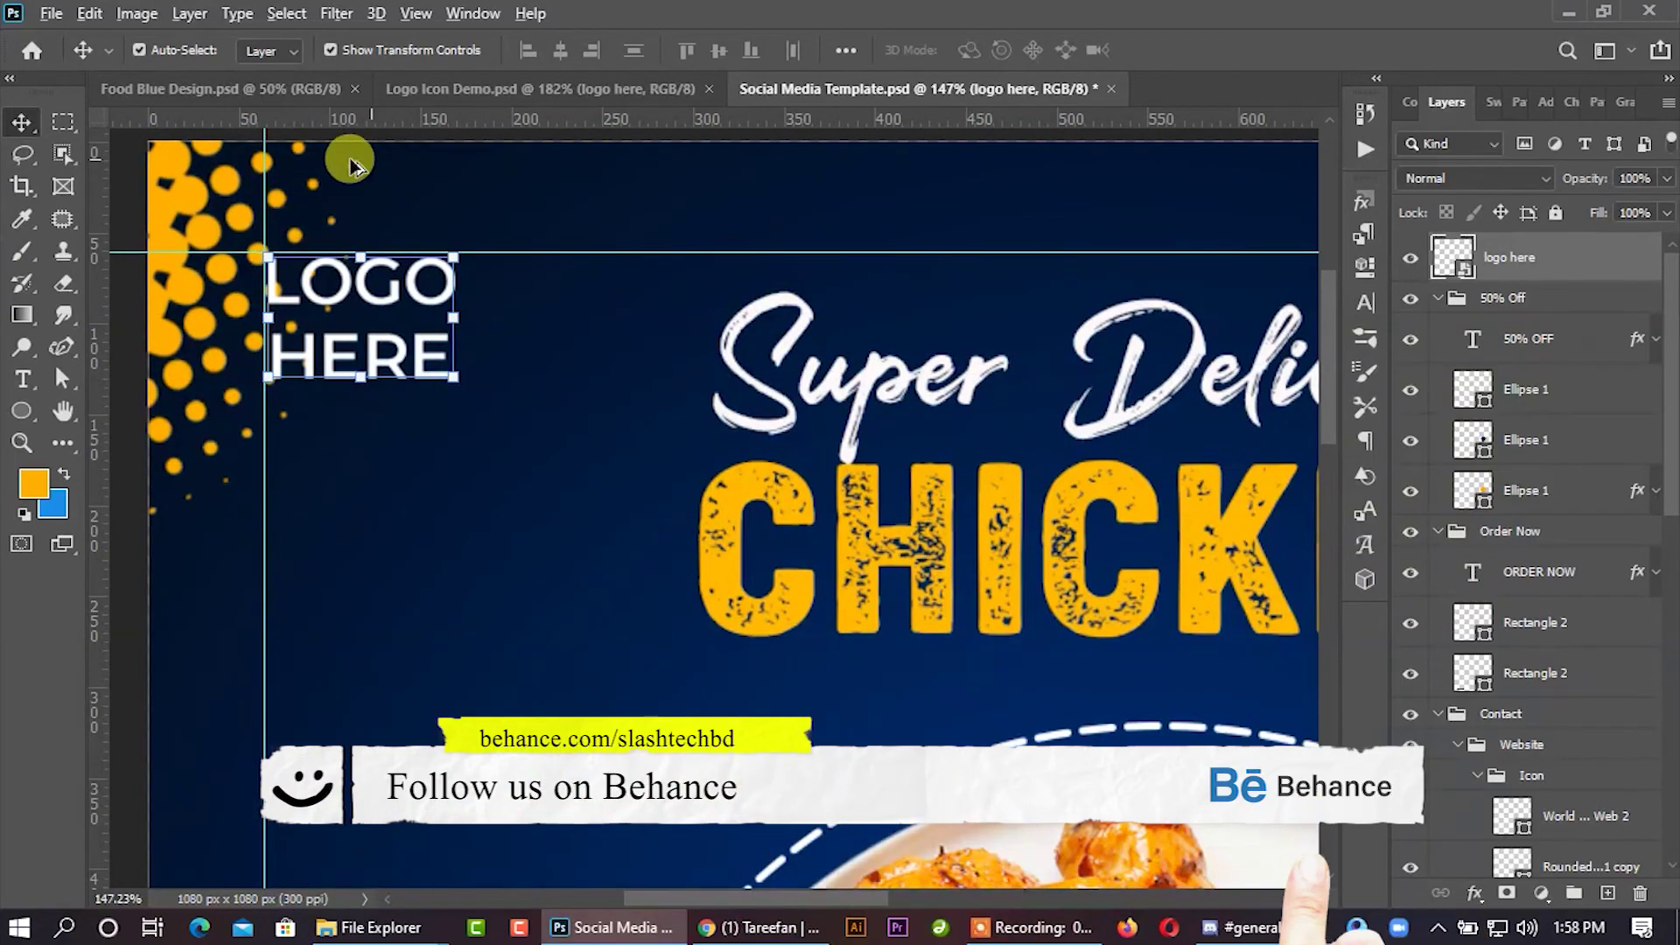
{"action": "scroll", "coordinate": [385, 166], "scroll_direction": "down", "scroll_amount": 5}
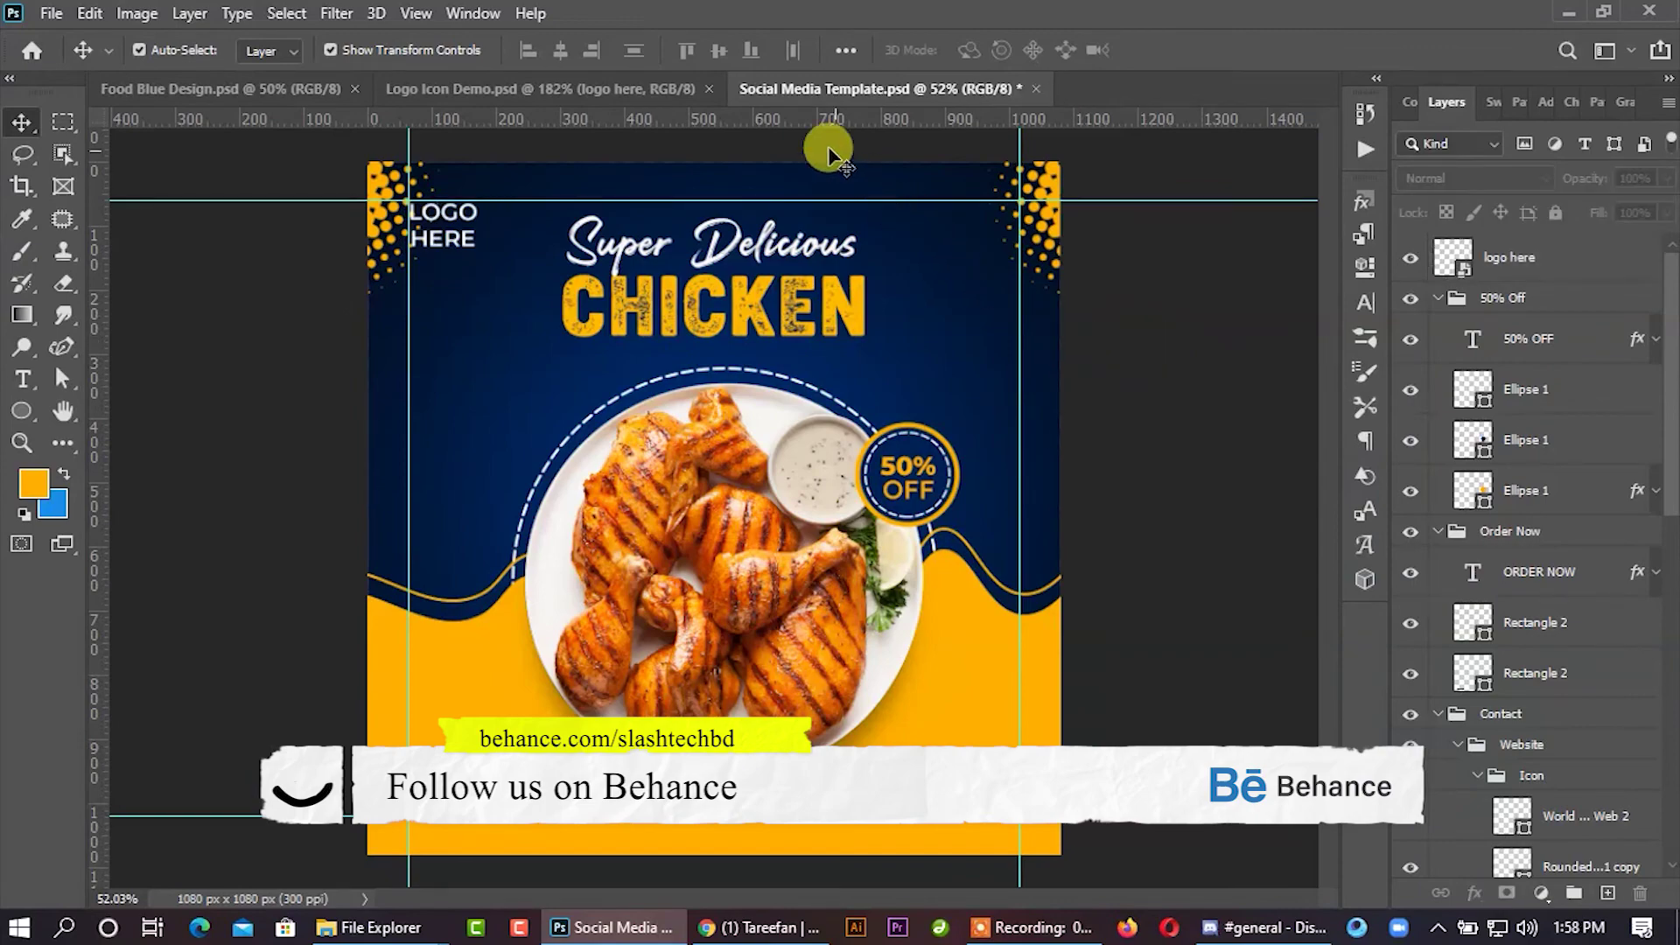
Step: Copy the orange X shape from Logo Icon Demo.psd into Social Media Template.psd, placing it on the blue area left of the plate
{"action": "left_click", "coordinate": [667, 87]}
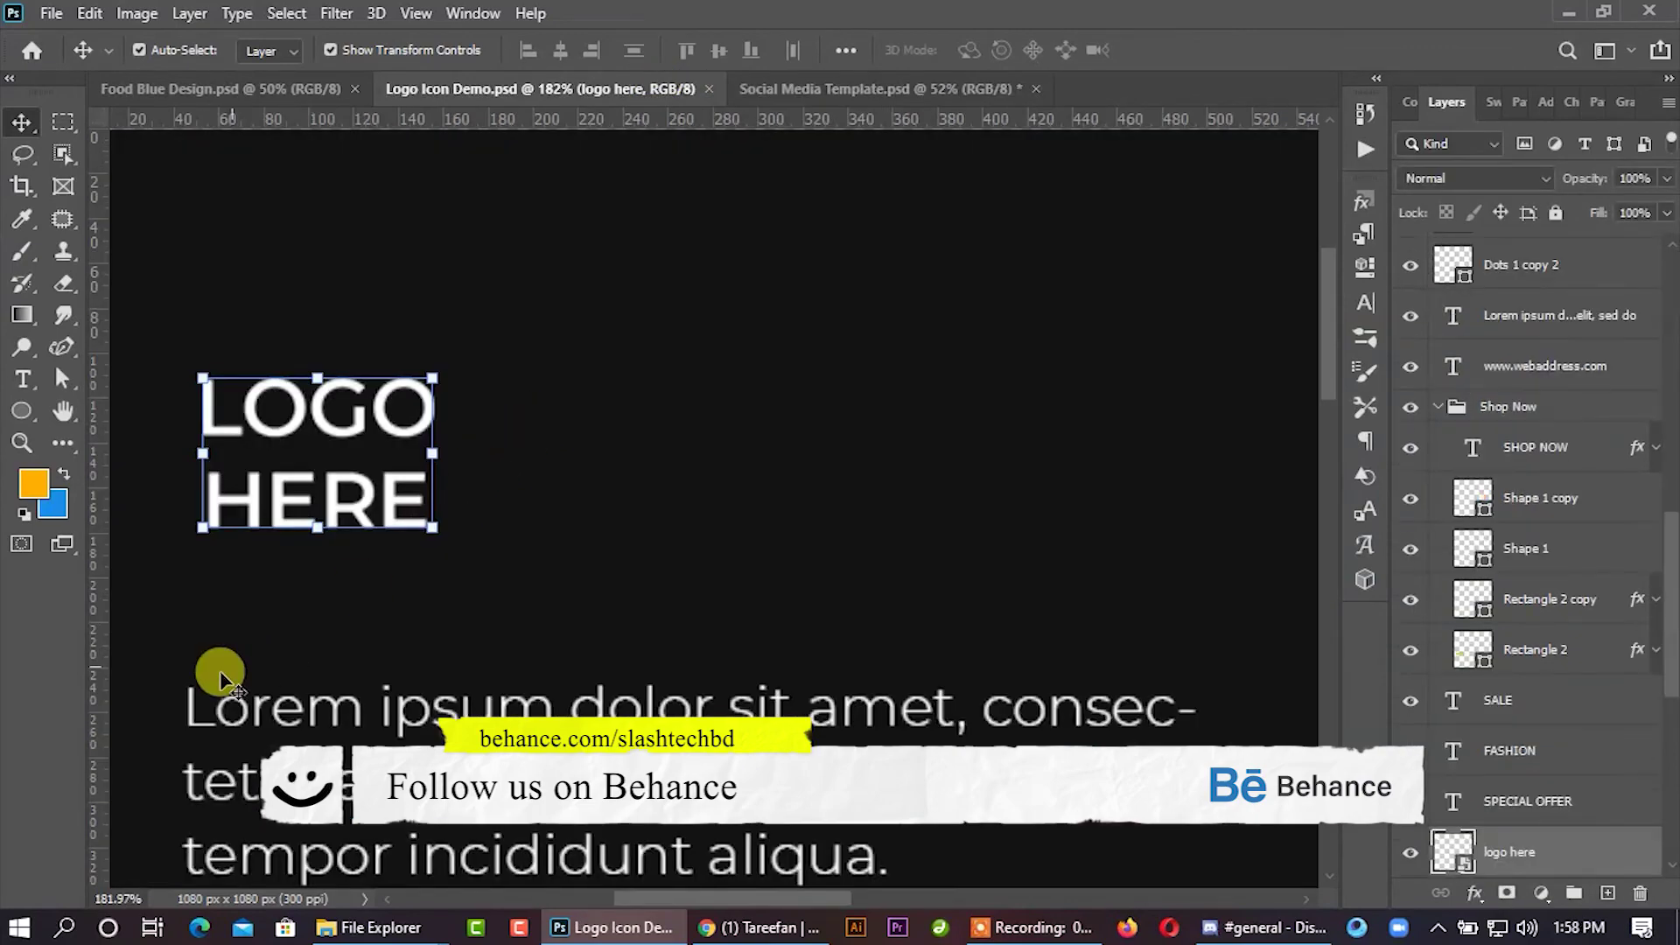
{"action": "scroll", "coordinate": [495, 672], "scroll_direction": "down", "scroll_amount": 3}
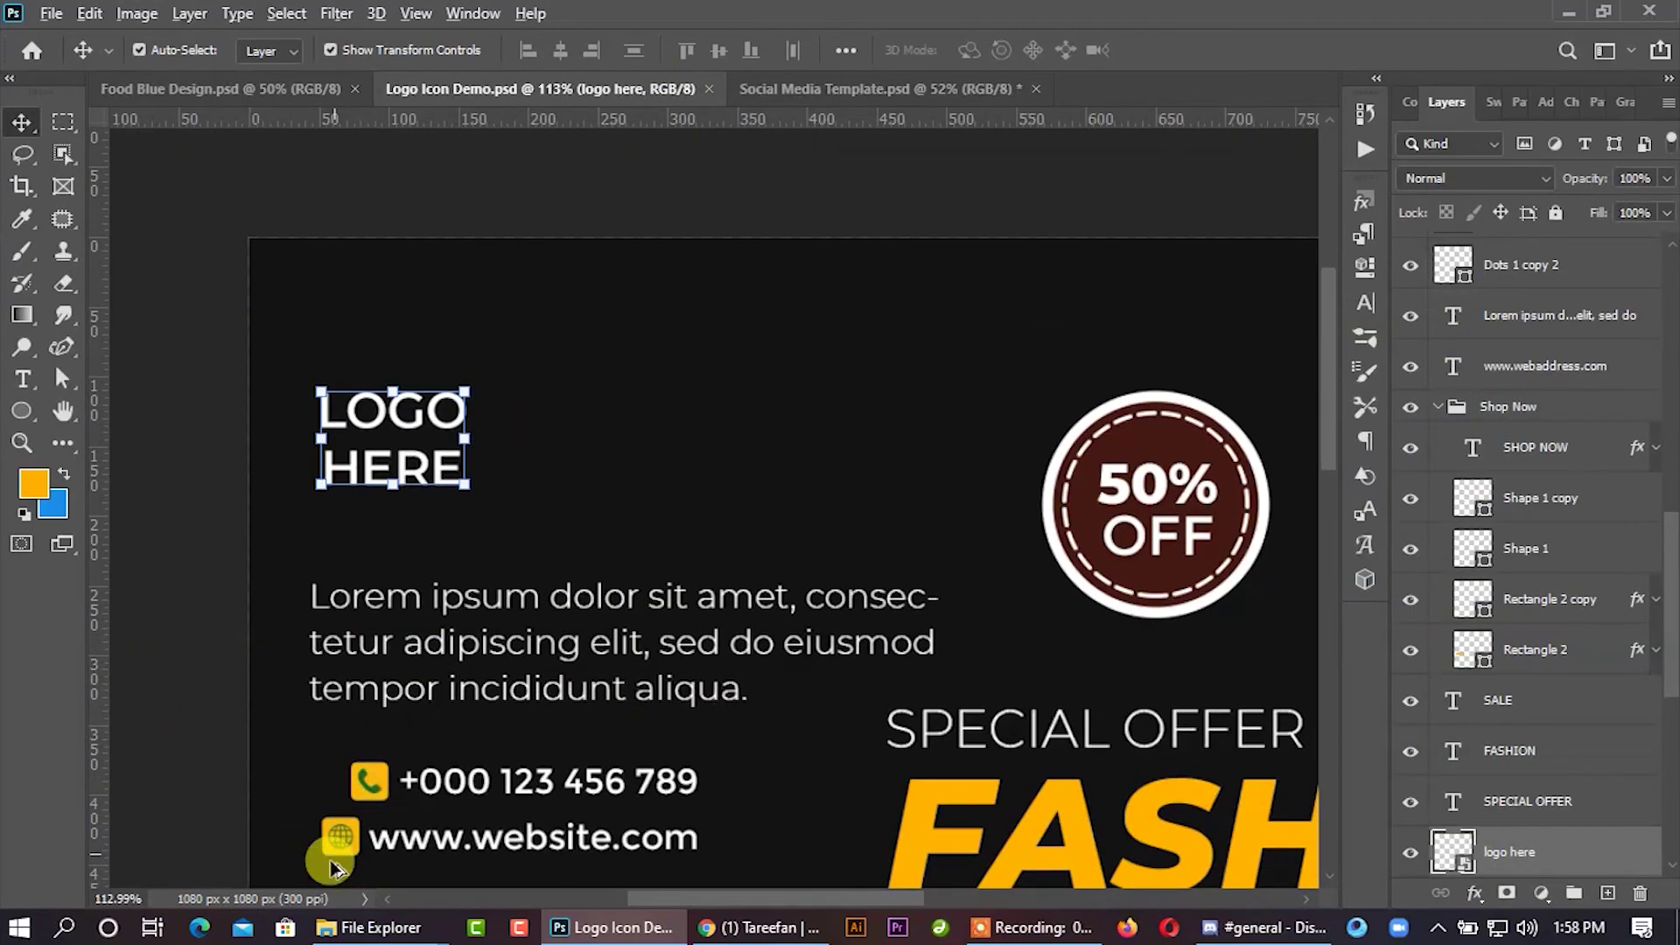
{"action": "scroll", "coordinate": [385, 827], "scroll_direction": "down", "scroll_amount": 3}
{"action": "scroll", "coordinate": [385, 827], "scroll_direction": "down", "scroll_amount": 6}
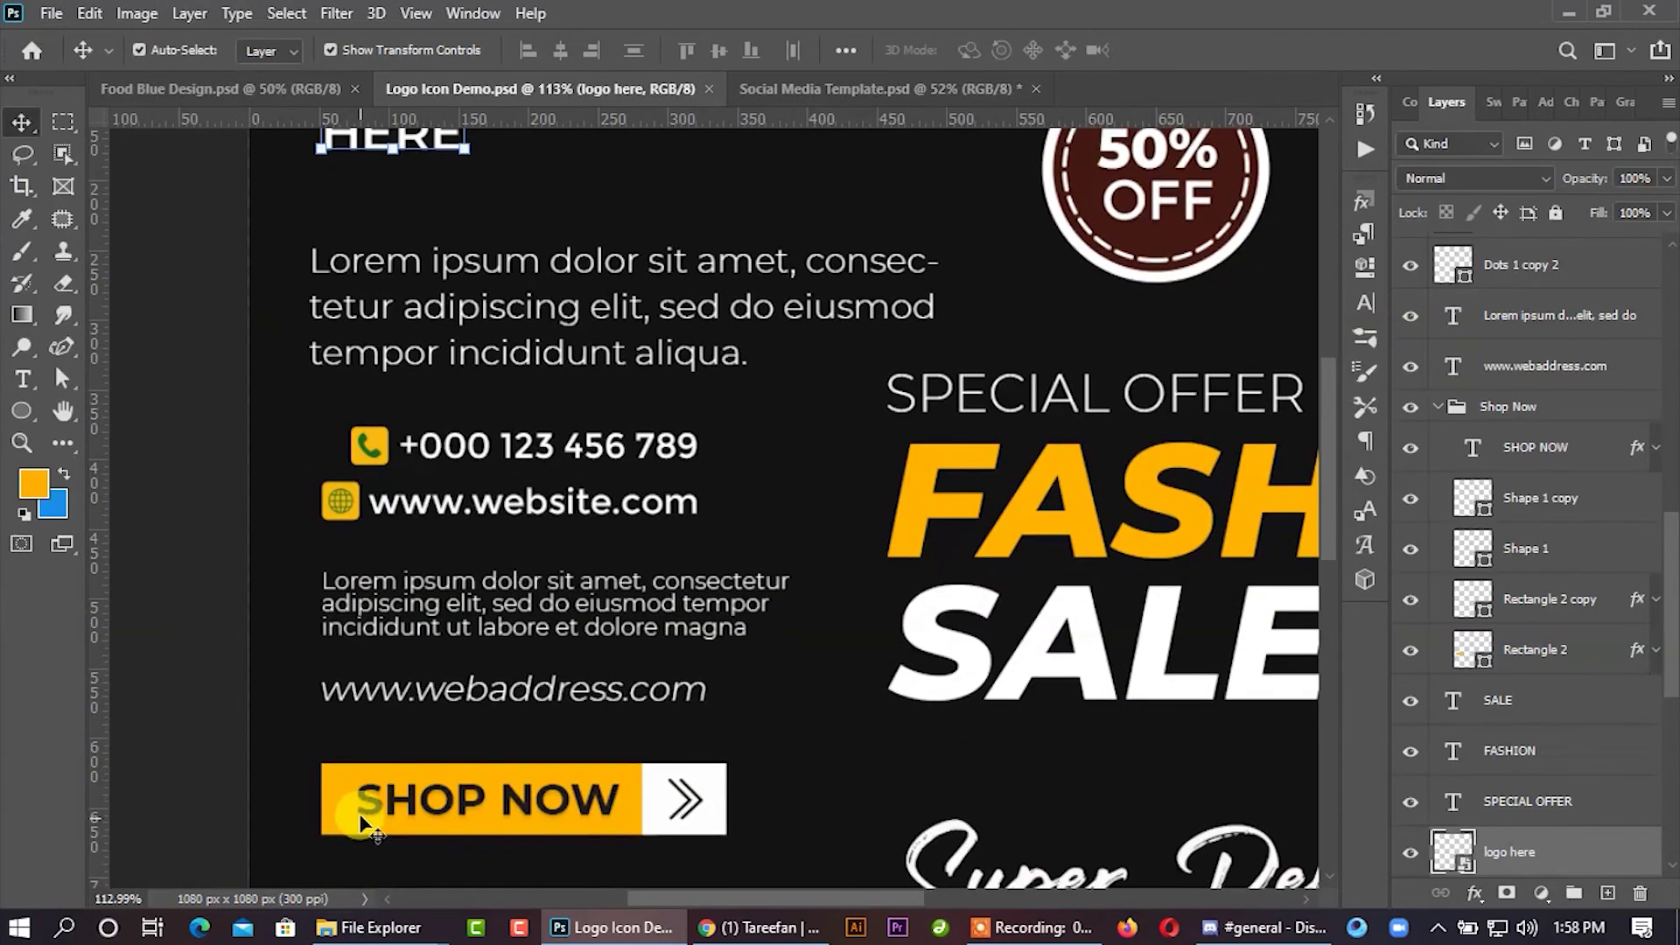
{"action": "scroll", "coordinate": [367, 810], "scroll_direction": "down", "scroll_amount": 2}
{"action": "scroll", "coordinate": [341, 700], "scroll_direction": "up", "scroll_amount": 3}
{"action": "left_click_drag", "start_coordinate": [343, 691], "coordinate": [768, 210]}
{"action": "left_click_drag", "start_coordinate": [460, 397], "coordinate": [505, 395]}
Step: Scale the X shape to 121.50% and rotate it 36.30° so it resembles a tilted plus, and deselect it
{"action": "scroll", "coordinate": [480, 398], "scroll_direction": "up", "scroll_amount": 8}
{"action": "scroll", "coordinate": [482, 390], "scroll_direction": "up", "scroll_amount": 5}
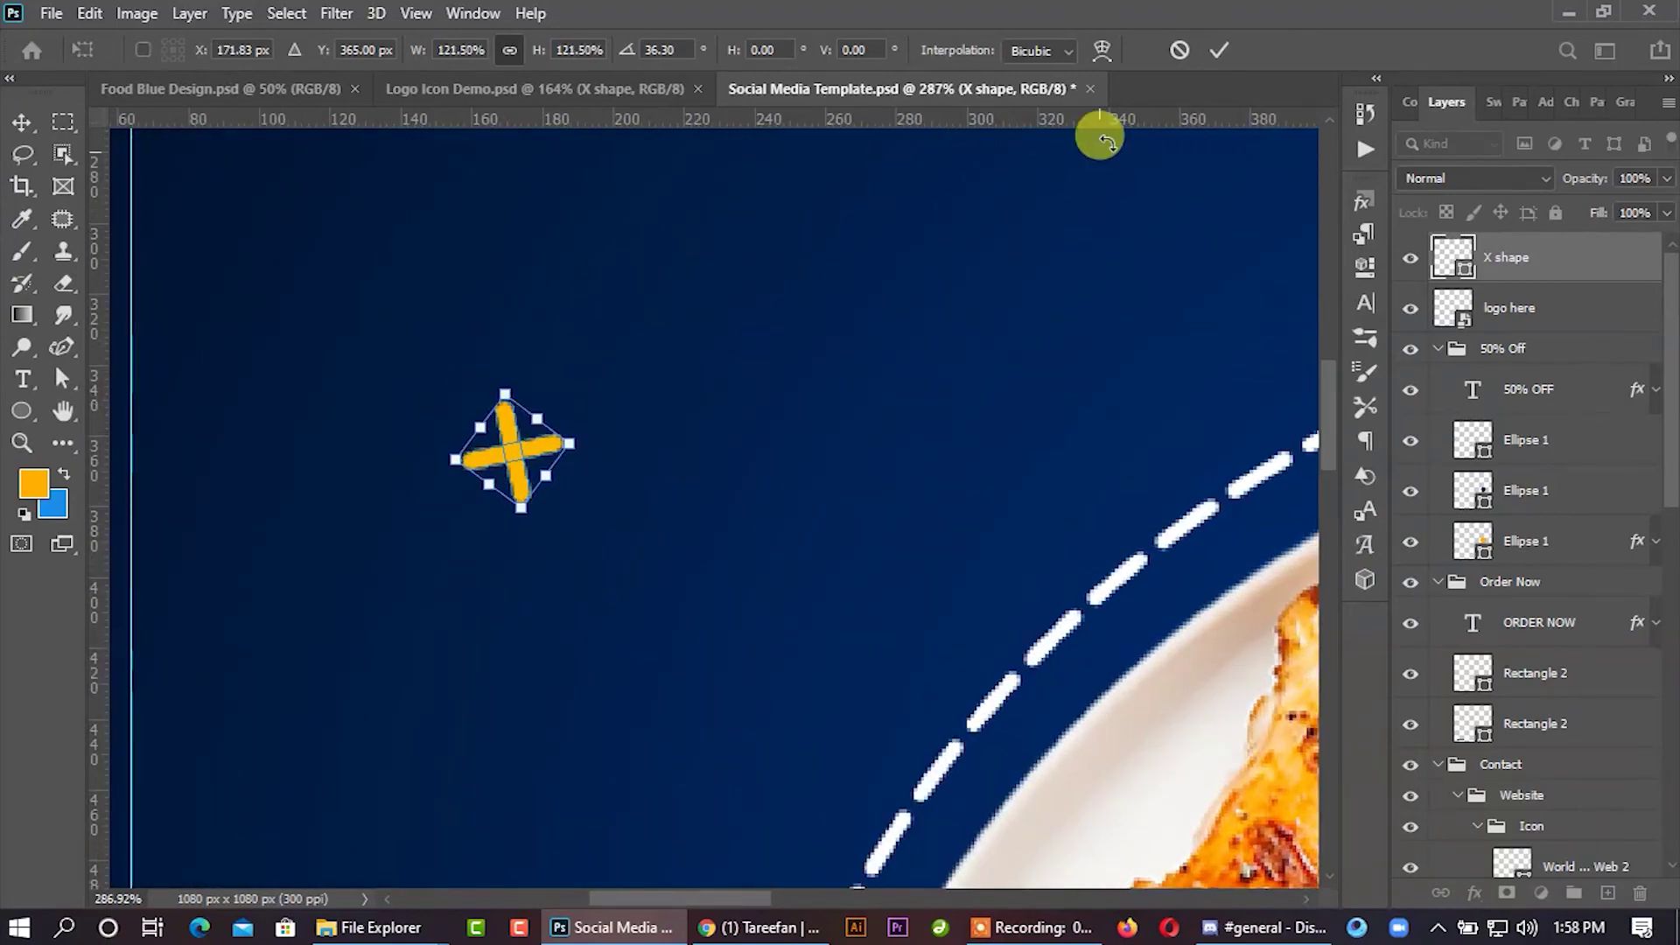
{"action": "left_click", "coordinate": [1208, 50]}
{"action": "scroll", "coordinate": [300, 421], "scroll_direction": "down", "scroll_amount": 8}
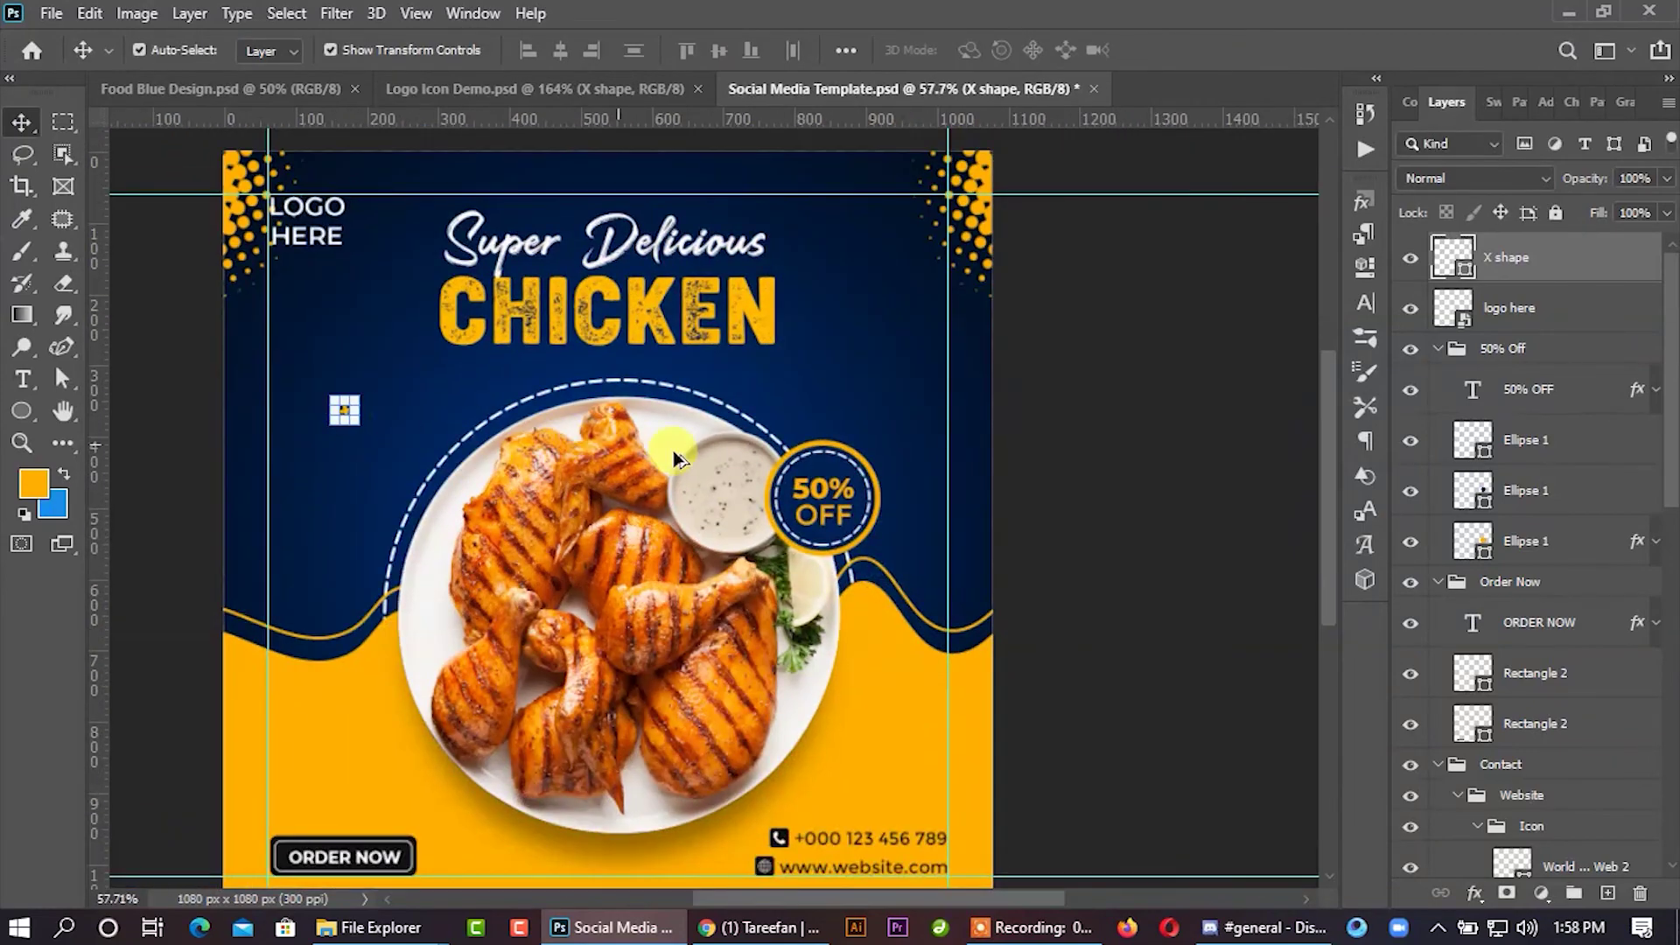
{"action": "left_click", "coordinate": [1127, 506]}
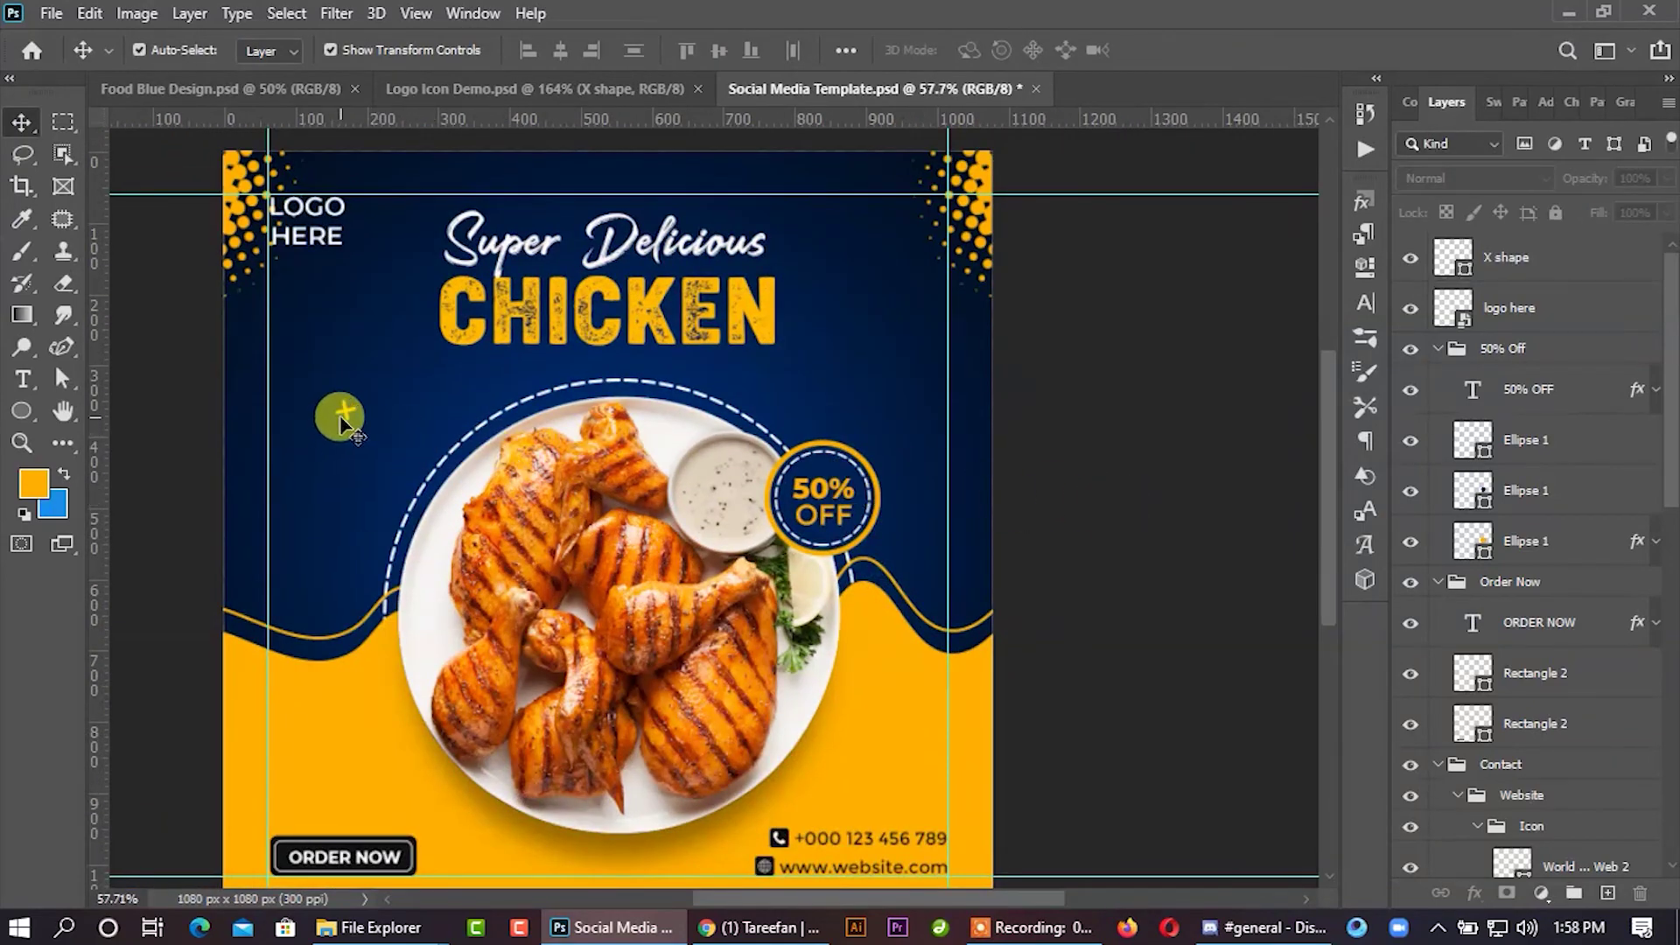
Step: Duplicate the X shape onto the orange area above the phone number and recolour the copy white (ffffff)
{"action": "left_click_drag", "start_coordinate": [346, 418], "coordinate": [871, 762]}
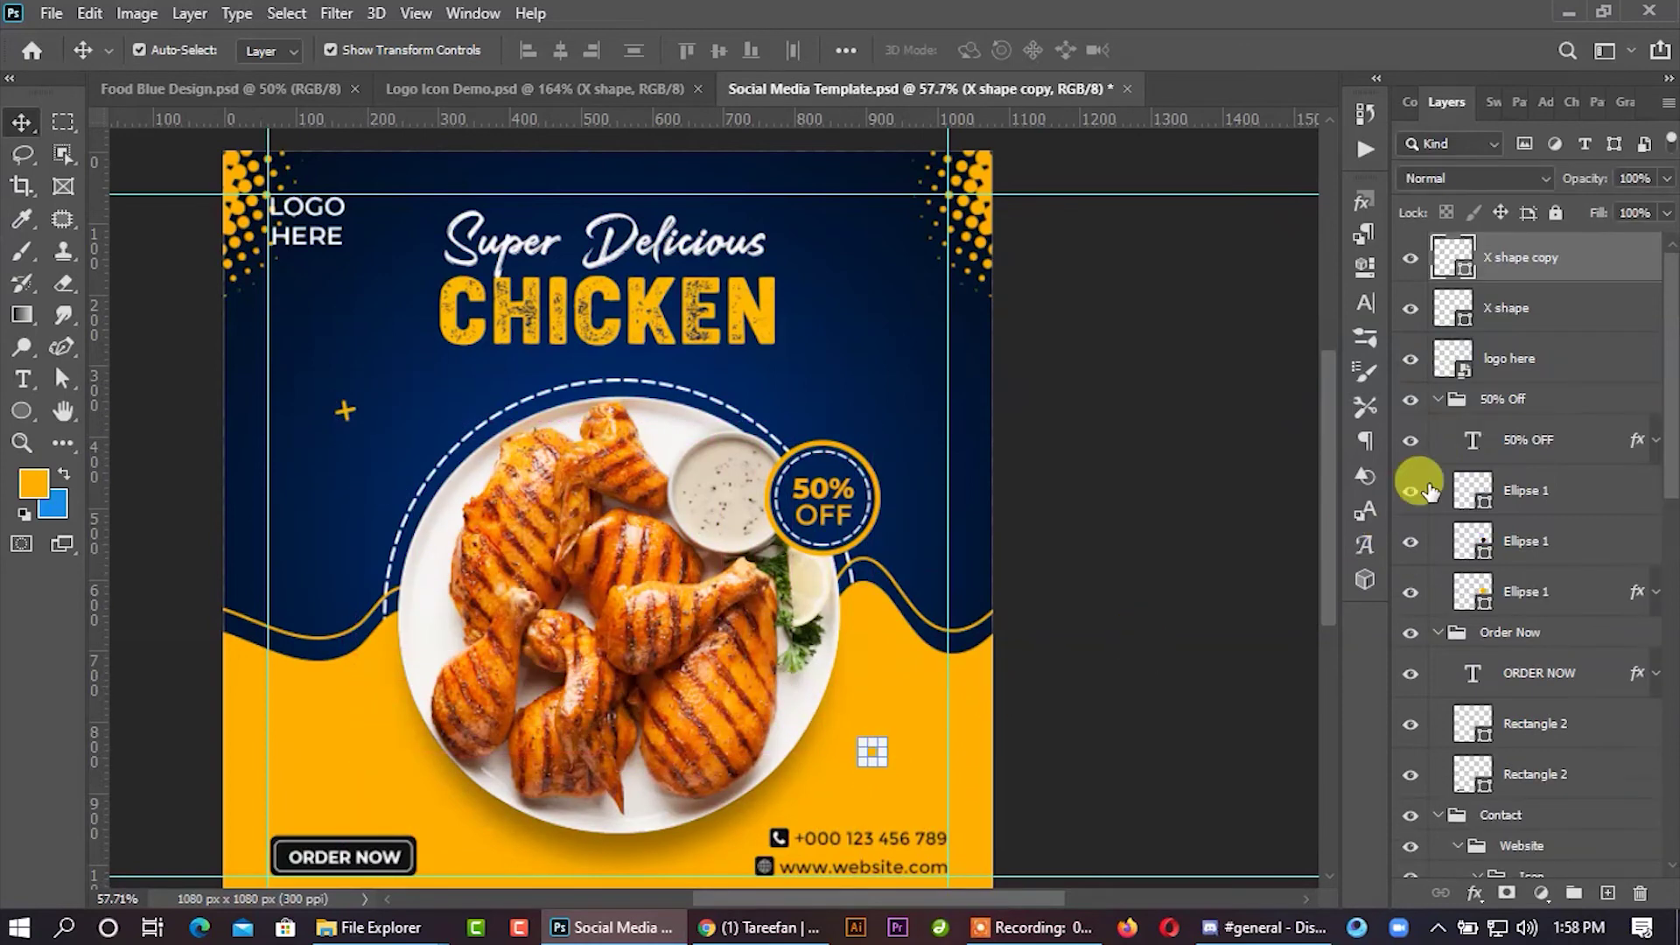
{"action": "double_click", "coordinate": [1449, 276]}
{"action": "left_click", "coordinate": [840, 457]}
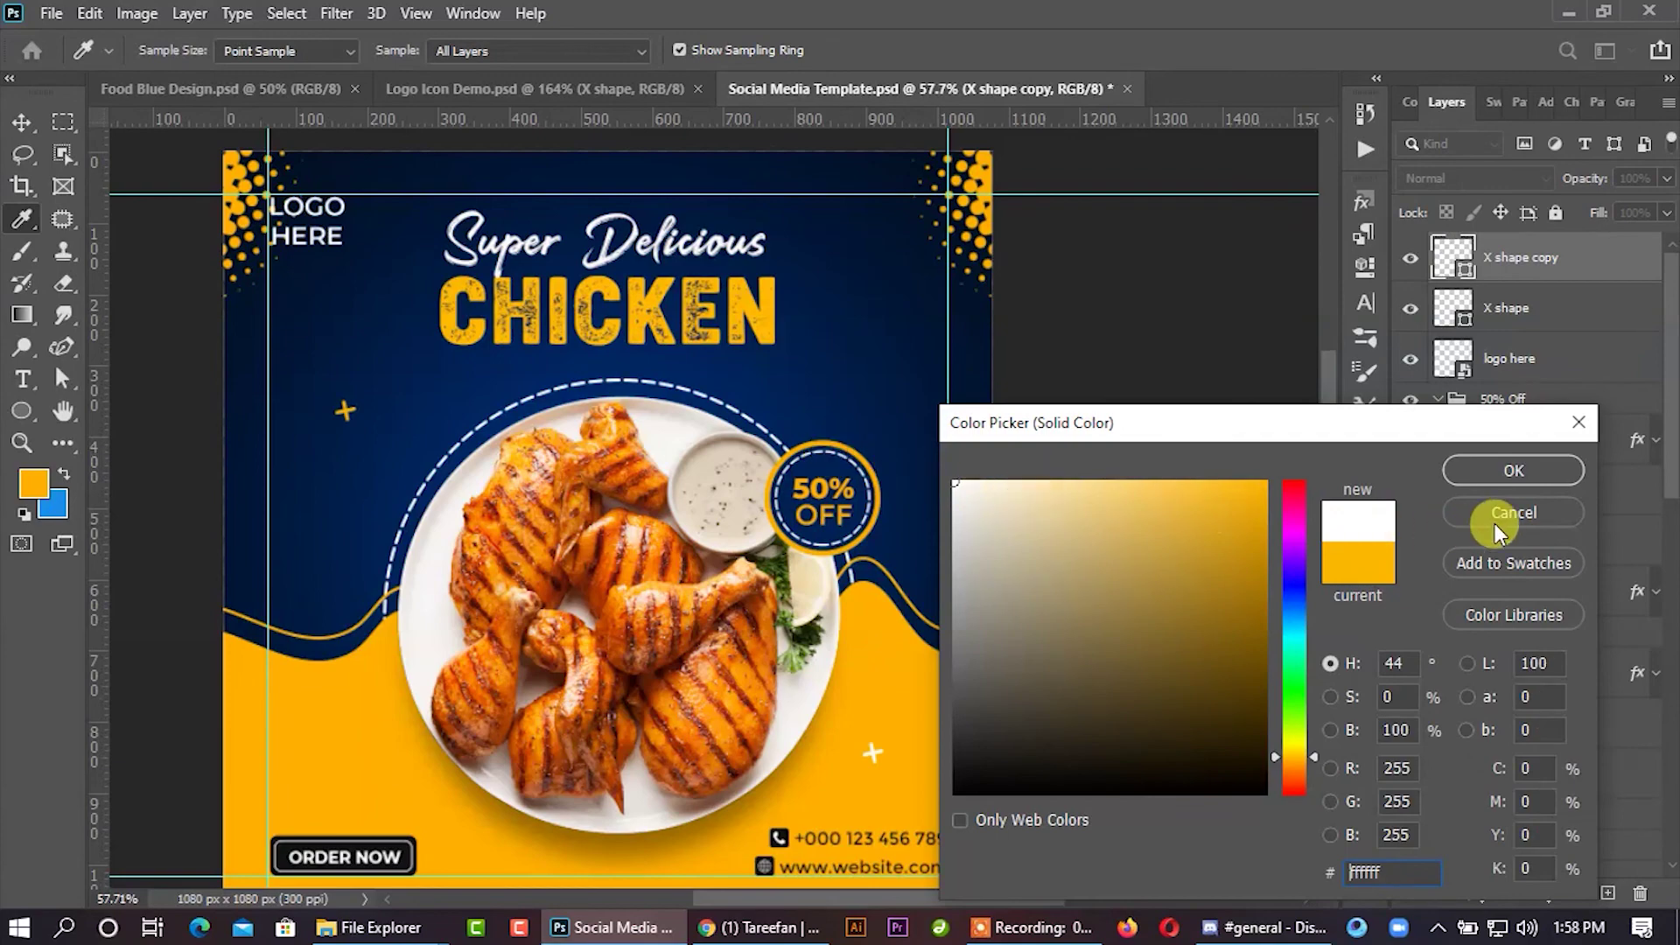
{"action": "left_click", "coordinate": [1514, 473]}
{"action": "left_click", "coordinate": [1131, 495]}
{"action": "scroll", "coordinate": [1131, 495], "scroll_direction": "down", "scroll_amount": 2}
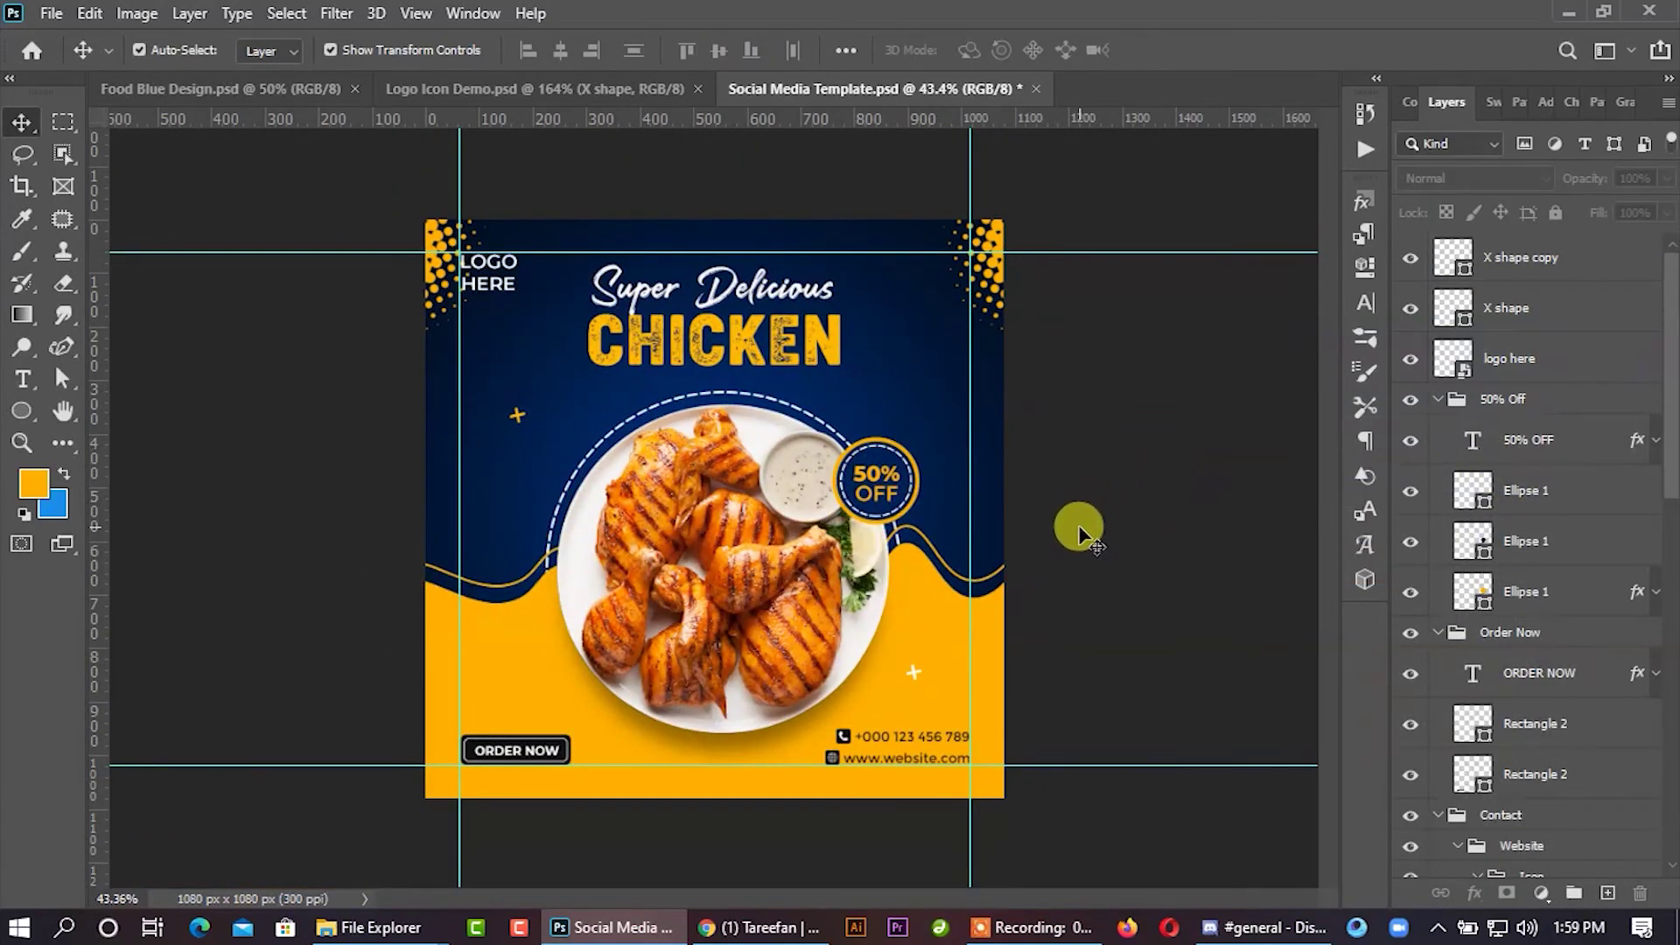
Step: Copy the white dot grid from Logo Icon Demo.psd into Social Media Template.psd, placing it at the left edge above the ORDER NOW button
{"action": "left_click", "coordinate": [601, 91]}
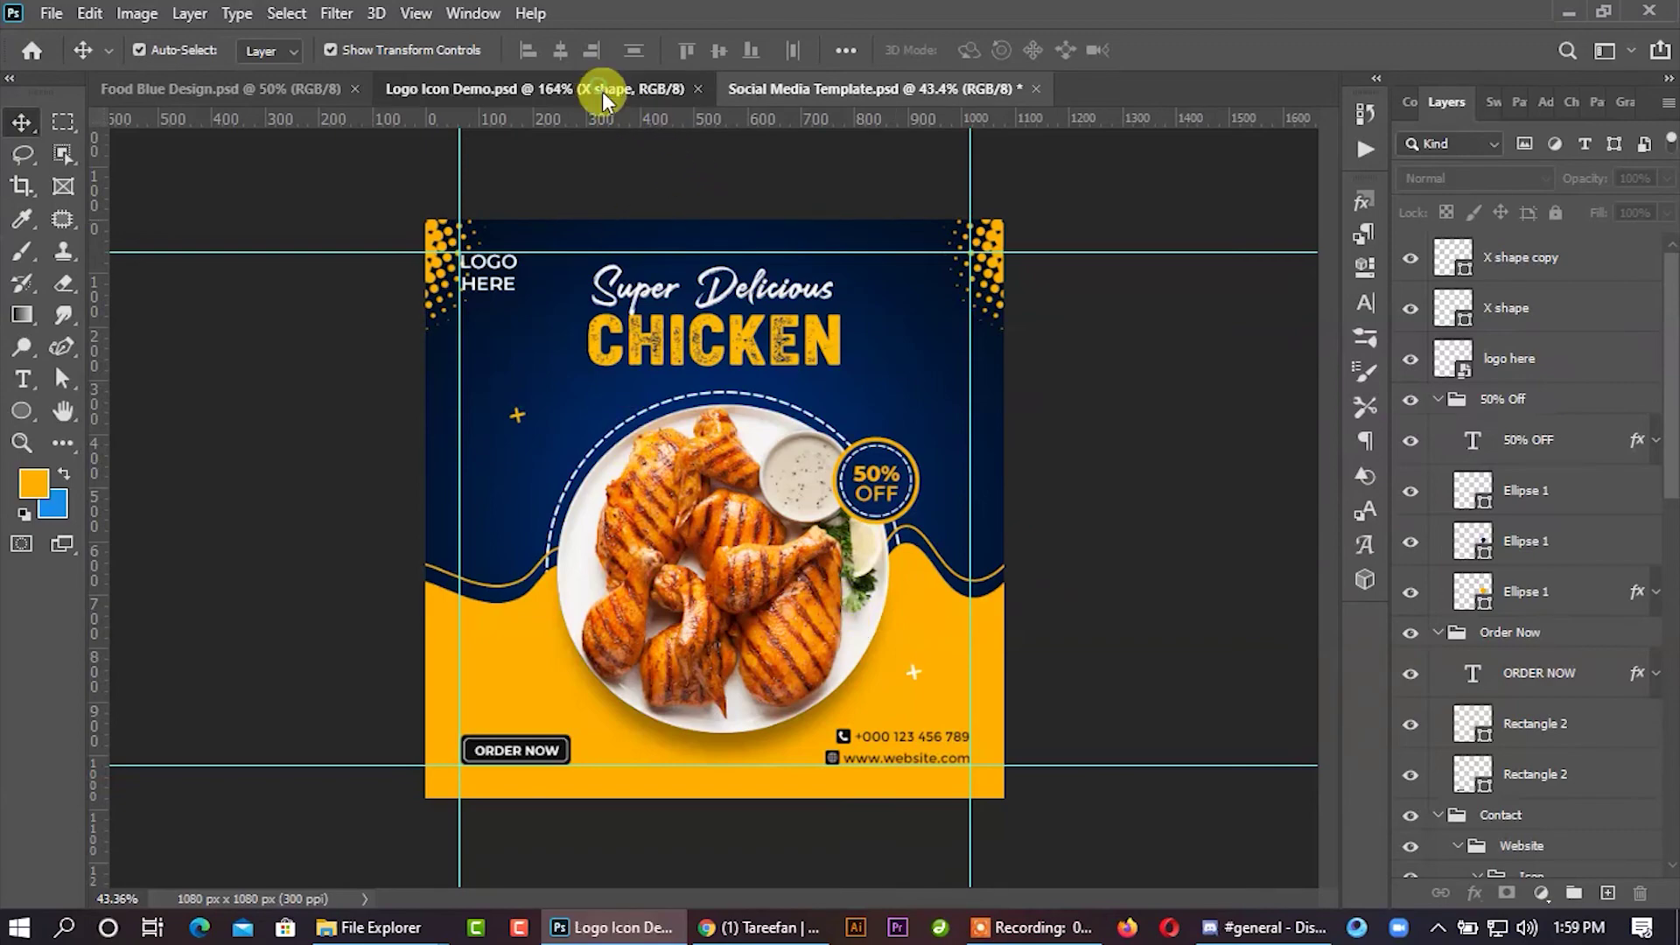
{"action": "scroll", "coordinate": [731, 619], "scroll_direction": "down", "scroll_amount": 3}
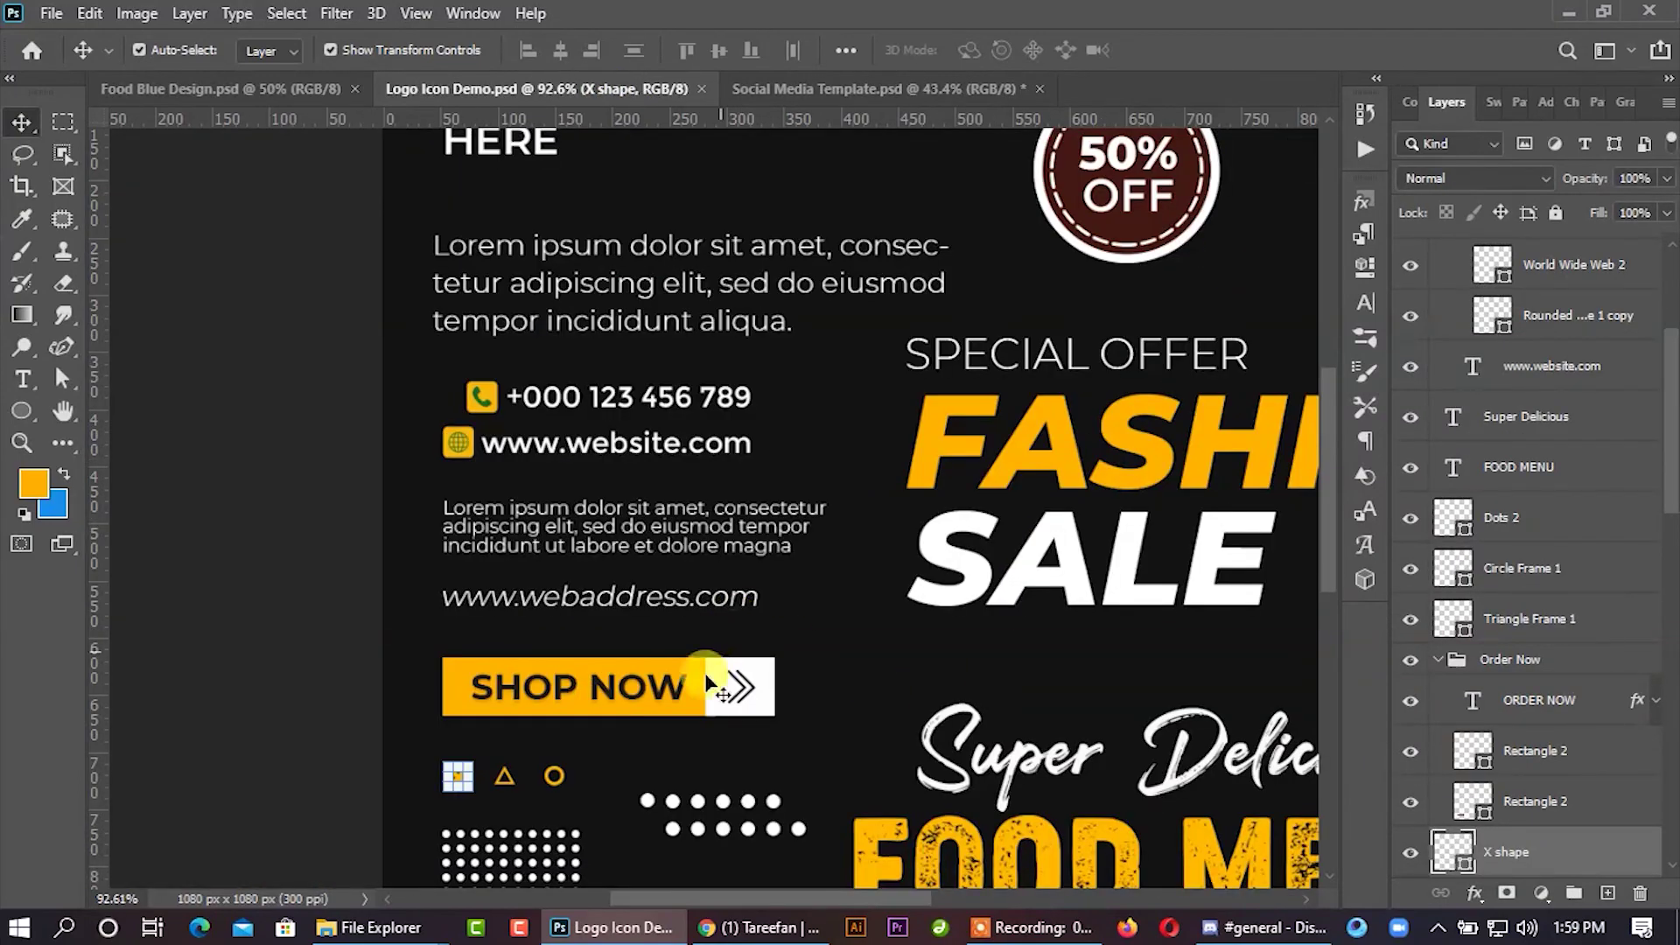
{"action": "scroll", "coordinate": [500, 889], "scroll_direction": "up", "scroll_amount": 4}
{"action": "left_click_drag", "start_coordinate": [613, 835], "coordinate": [554, 604]}
{"action": "left_click_drag", "start_coordinate": [442, 696], "coordinate": [436, 695]}
Step: Nudge the dot grid right until whole dot columns line up with the canvas's left edge, and deselect it
{"action": "scroll", "coordinate": [443, 717], "scroll_direction": "up", "scroll_amount": 3}
{"action": "key", "text": "Right"}
{"action": "key", "text": "Right"}
{"action": "key", "text": "Right"}
{"action": "key", "text": "Right"}
{"action": "key", "text": "Right"}
{"action": "key", "text": "Right"}
{"action": "key", "text": "Right"}
{"action": "key", "text": "Right"}
{"action": "key", "text": "Right"}
{"action": "key", "text": "Right"}
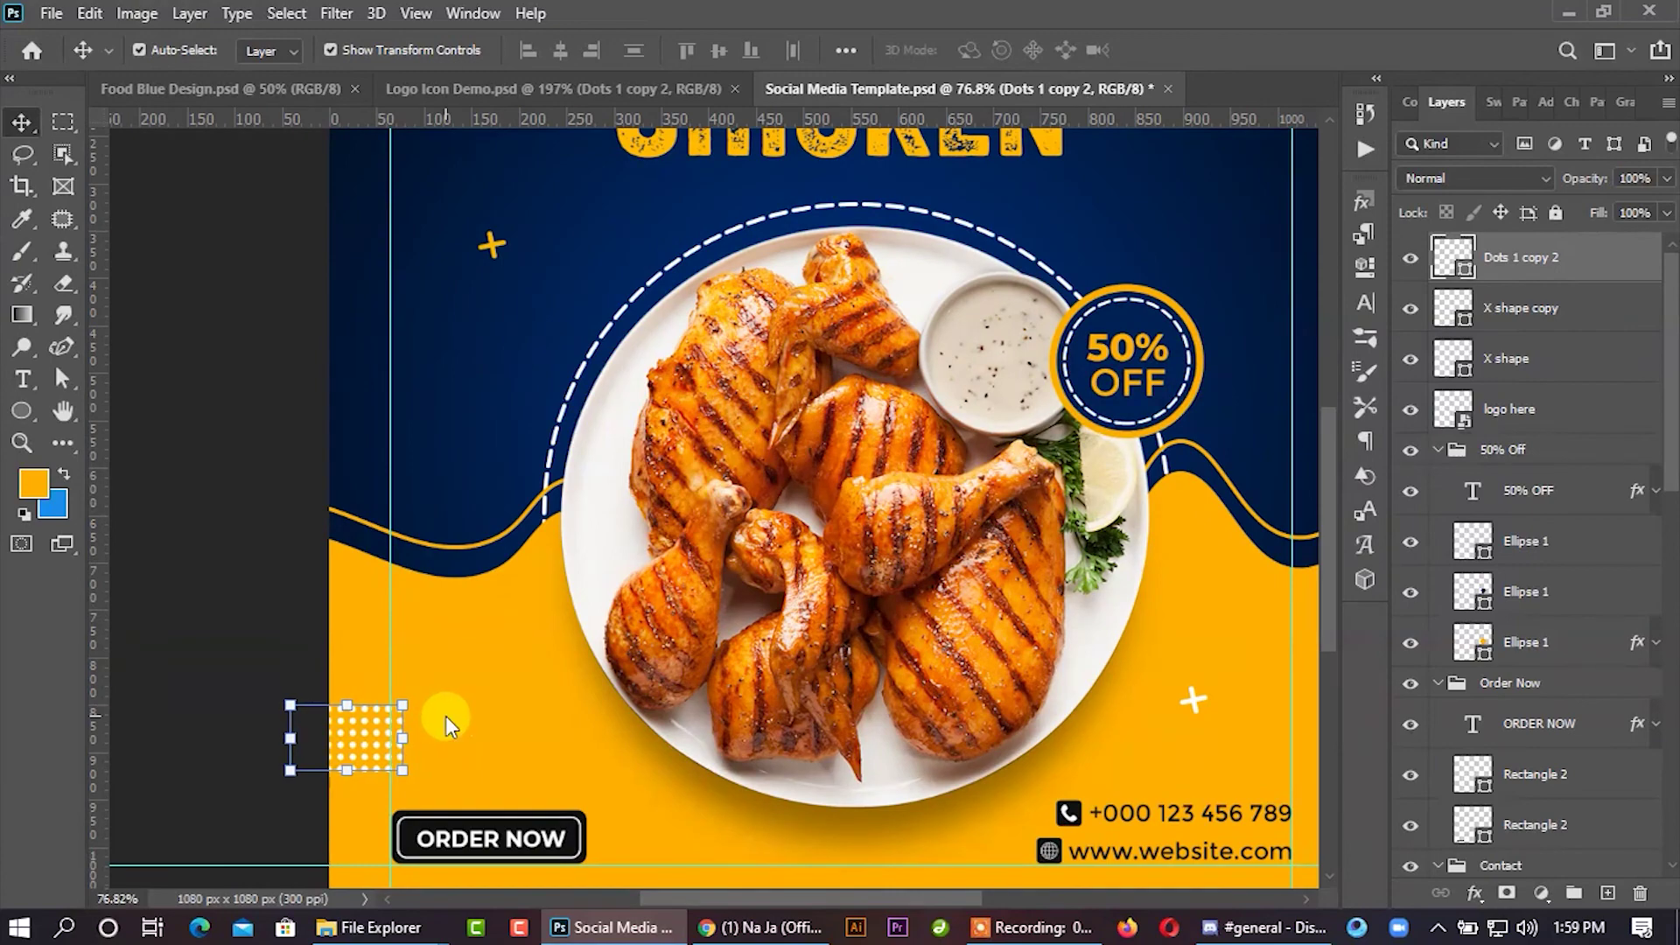
{"action": "left_click", "coordinate": [162, 602]}
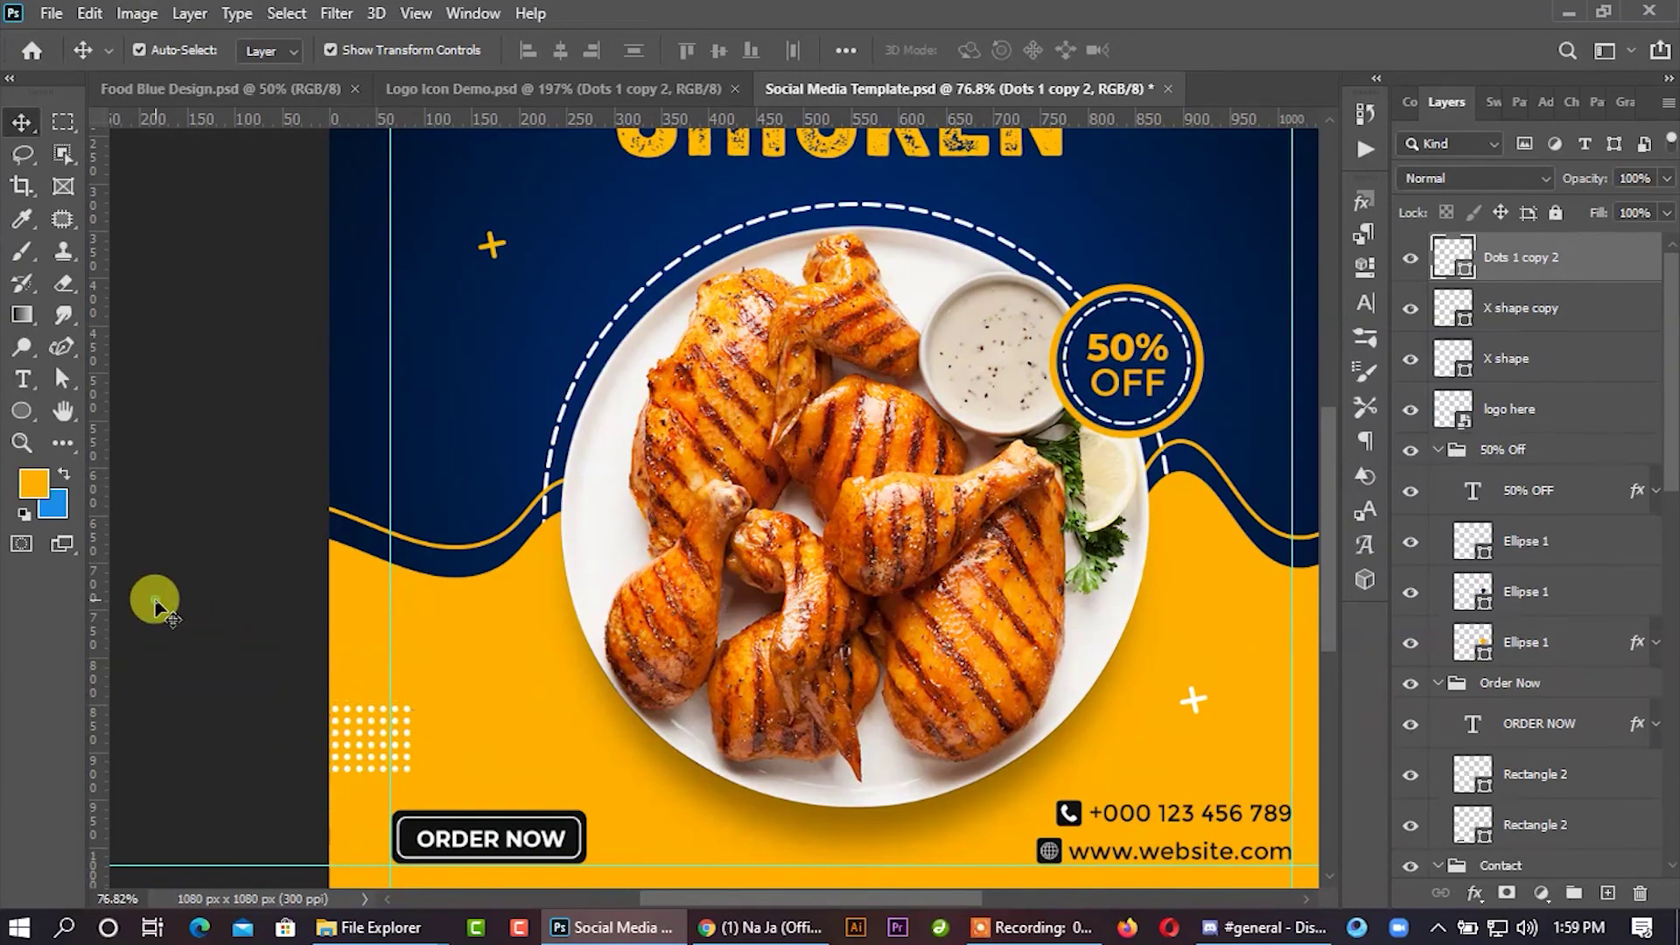
{"action": "scroll", "coordinate": [345, 649], "scroll_direction": "down", "scroll_amount": 3}
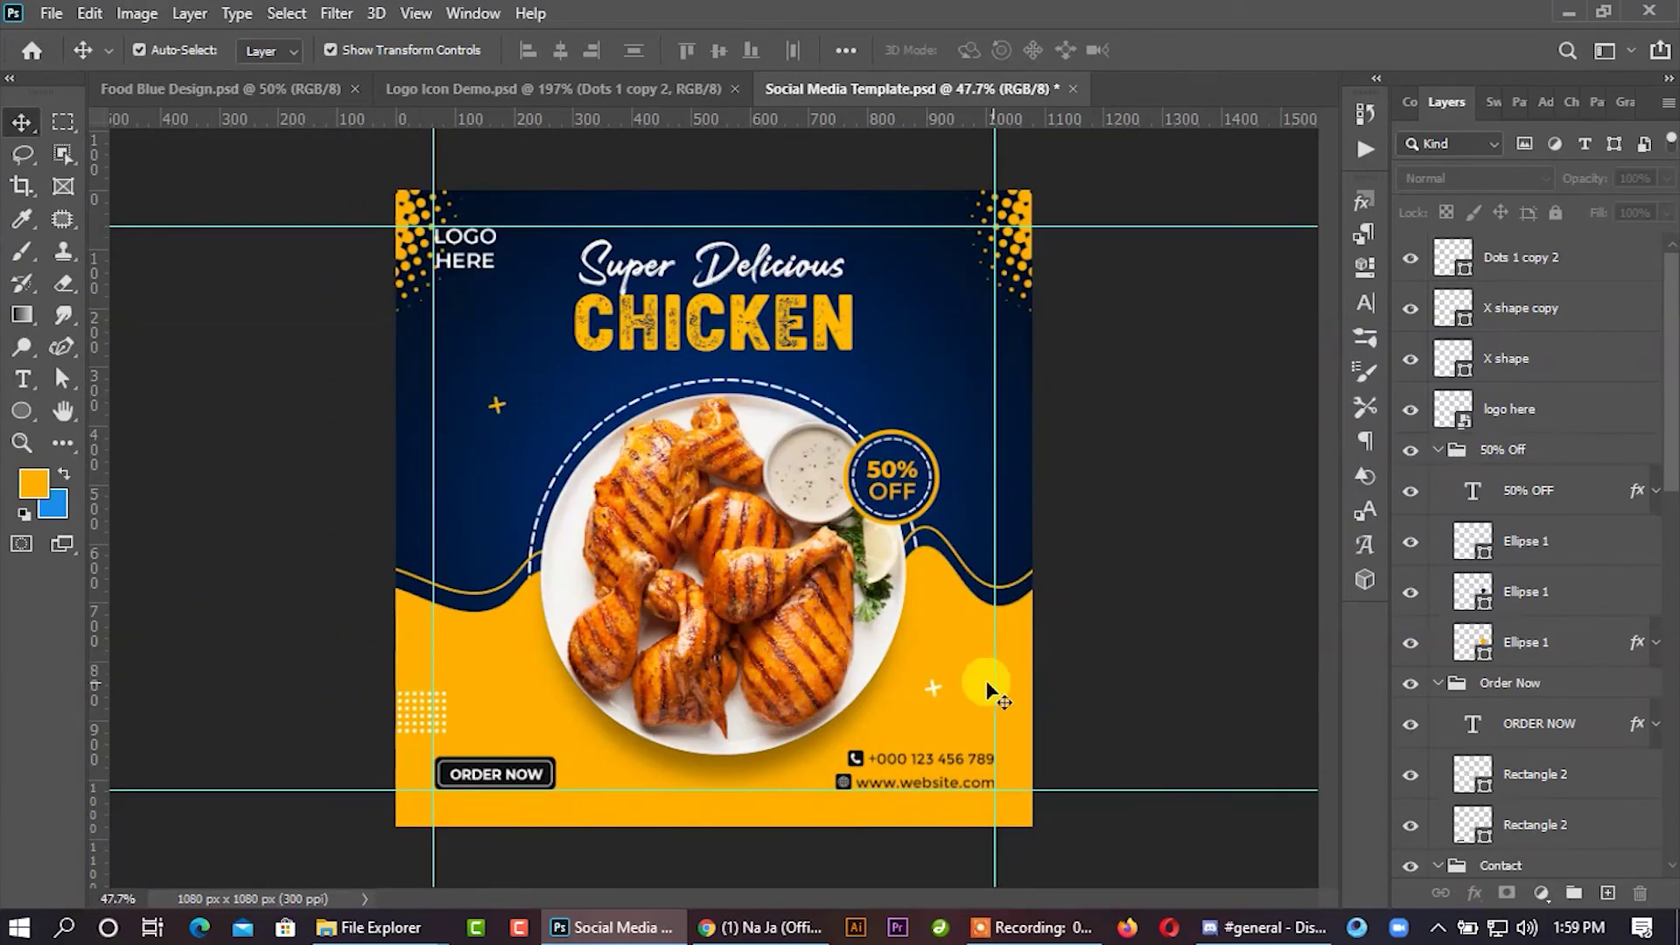
Step: Duplicate the dot grid and move the copy to the canvas's right edge, level with the 50% OFF badge
{"action": "scroll", "coordinate": [442, 737], "scroll_direction": "up", "scroll_amount": 3}
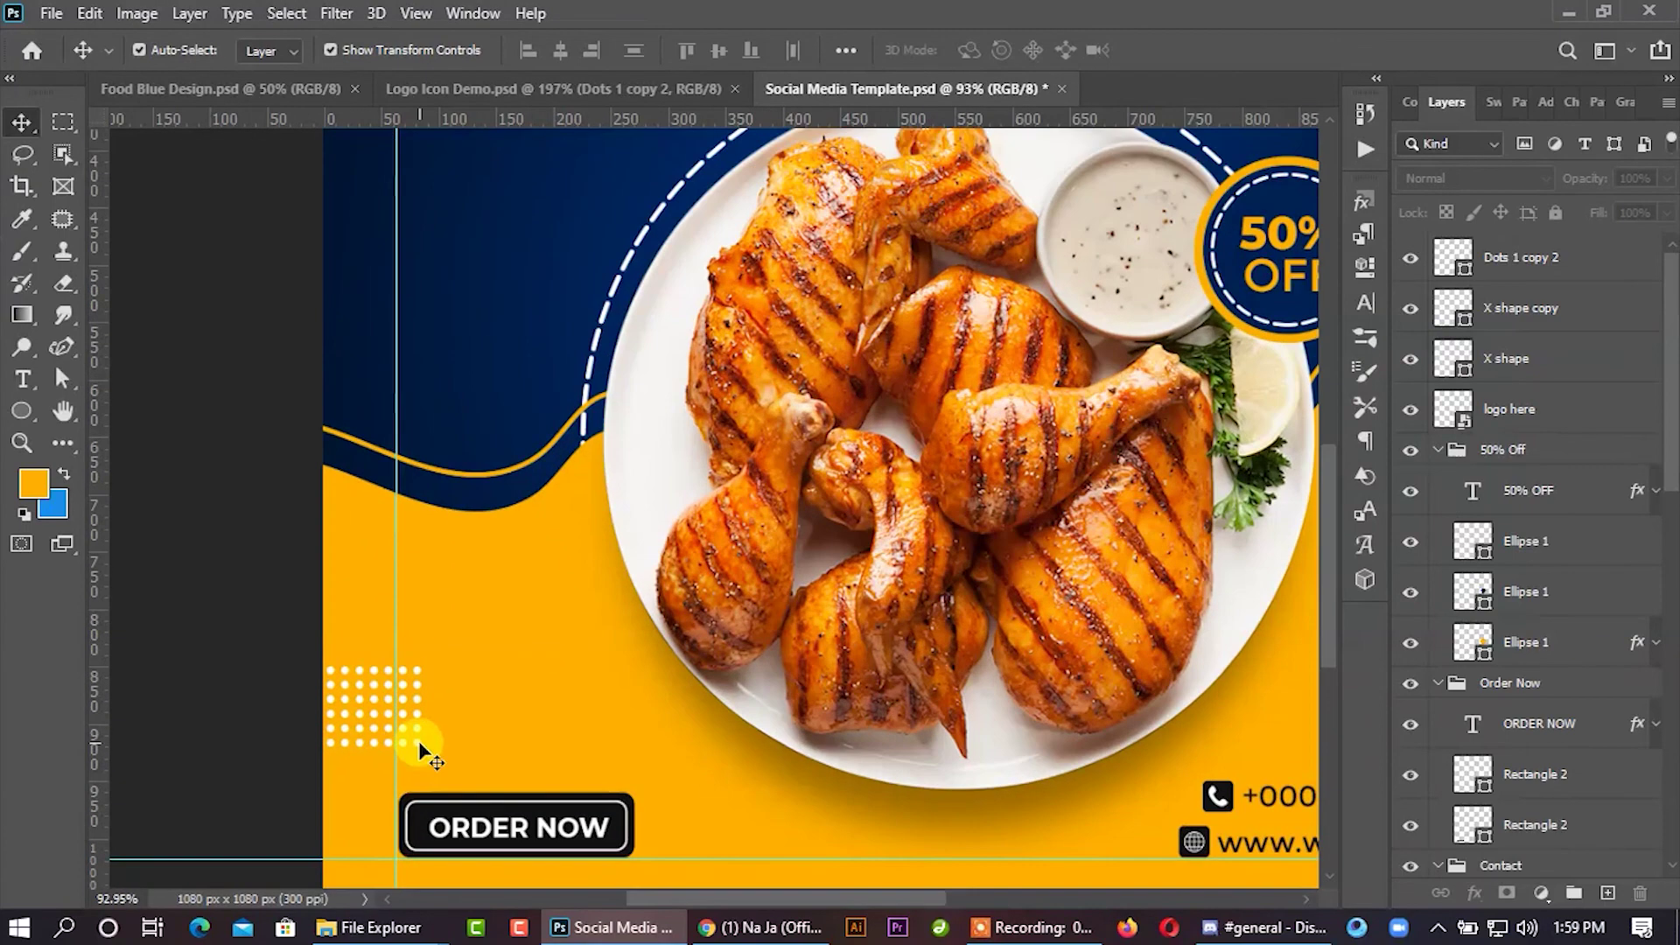
{"action": "left_click_drag", "start_coordinate": [420, 751], "coordinate": [584, 655]}
{"action": "key", "text": "ctrl+t"}
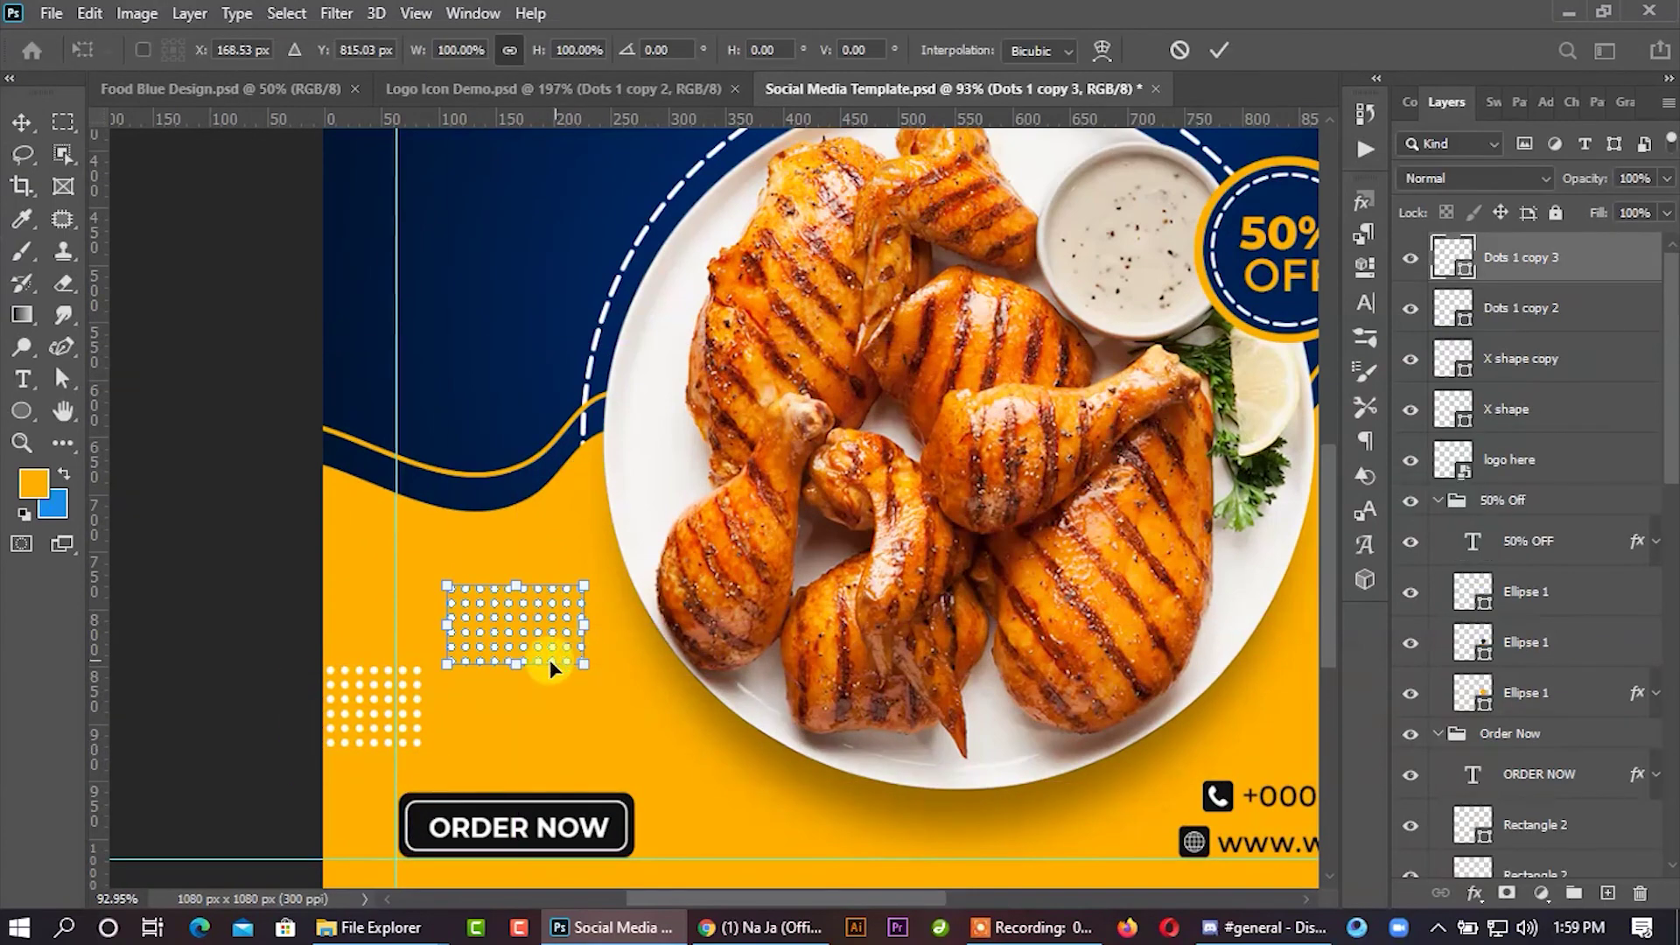
{"action": "scroll", "coordinate": [375, 677], "scroll_direction": "down", "scroll_amount": 3}
{"action": "left_click_drag", "start_coordinate": [468, 647], "coordinate": [1114, 378]}
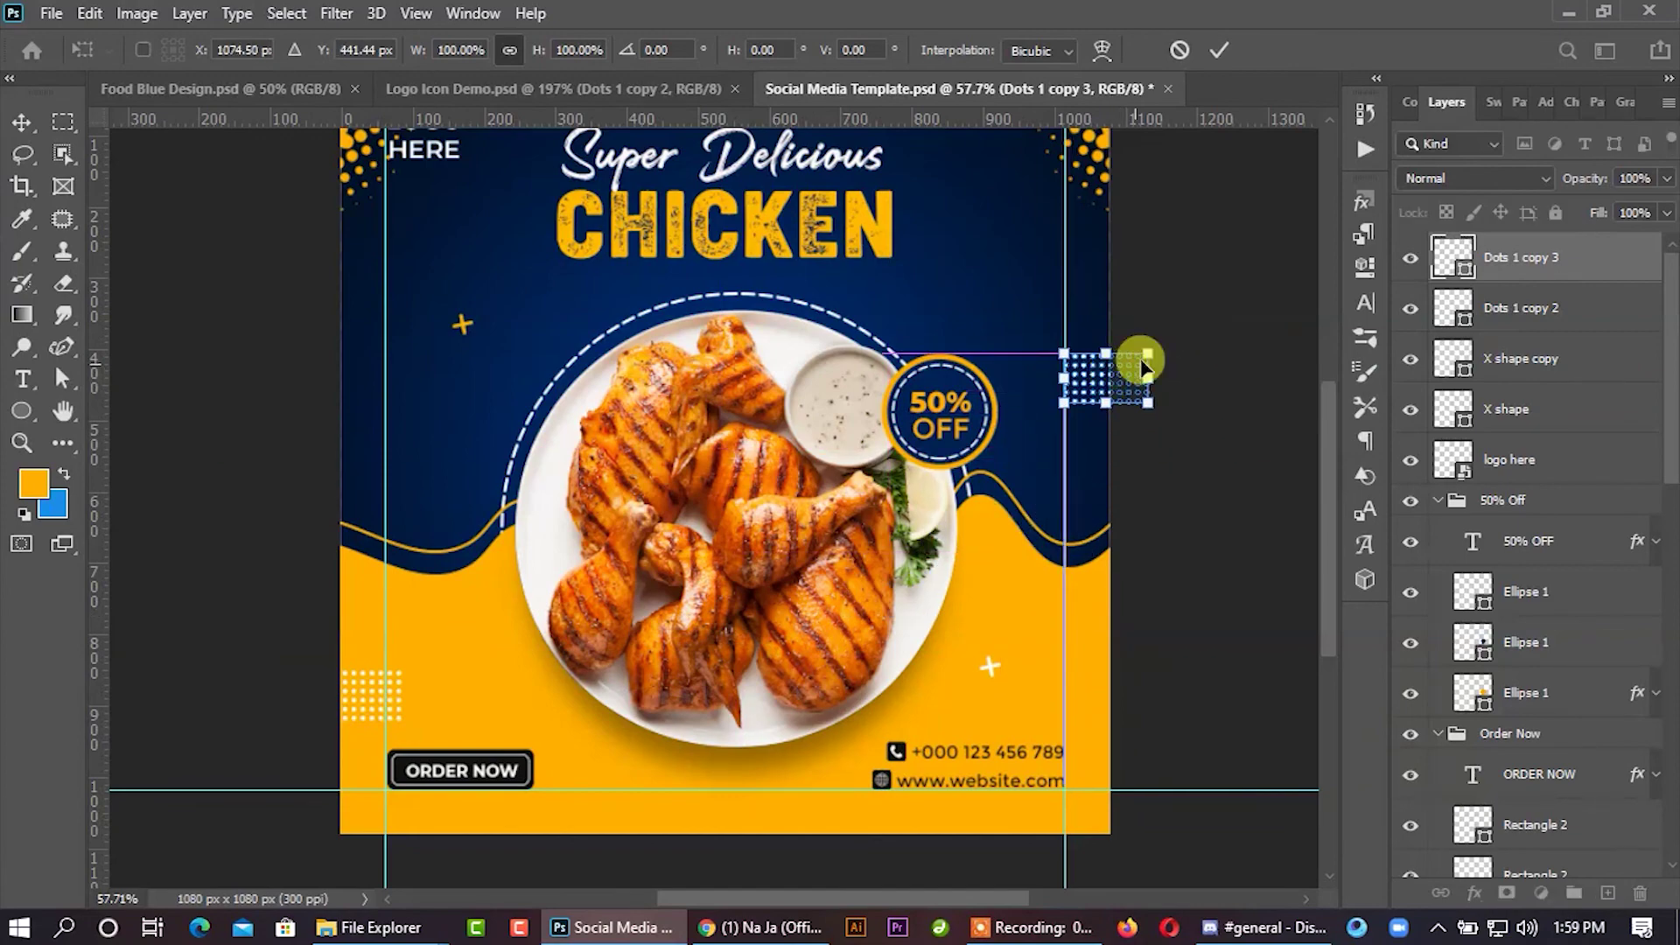
{"action": "left_click", "coordinate": [1222, 56]}
Step: Nudge the copied dot grid slightly left so its dot columns end cleanly at the canvas's right edge
{"action": "scroll", "coordinate": [1269, 314], "scroll_direction": "up", "scroll_amount": 3}
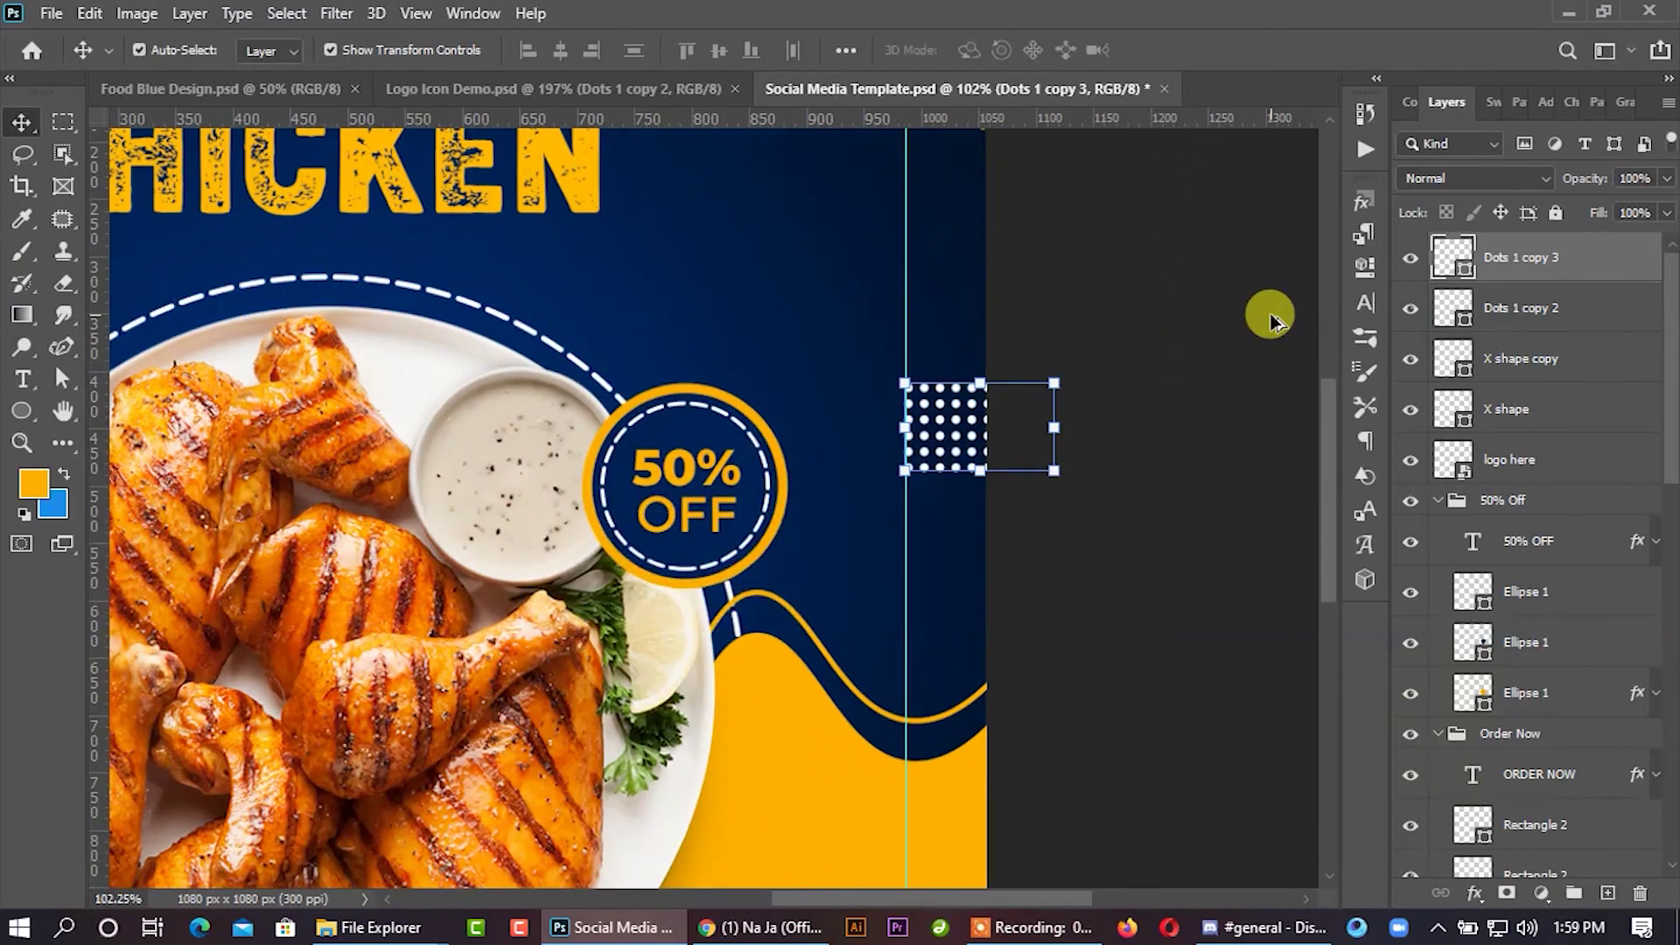
{"action": "key", "text": "Right"}
{"action": "key", "text": "Right"}
{"action": "key", "text": "Right"}
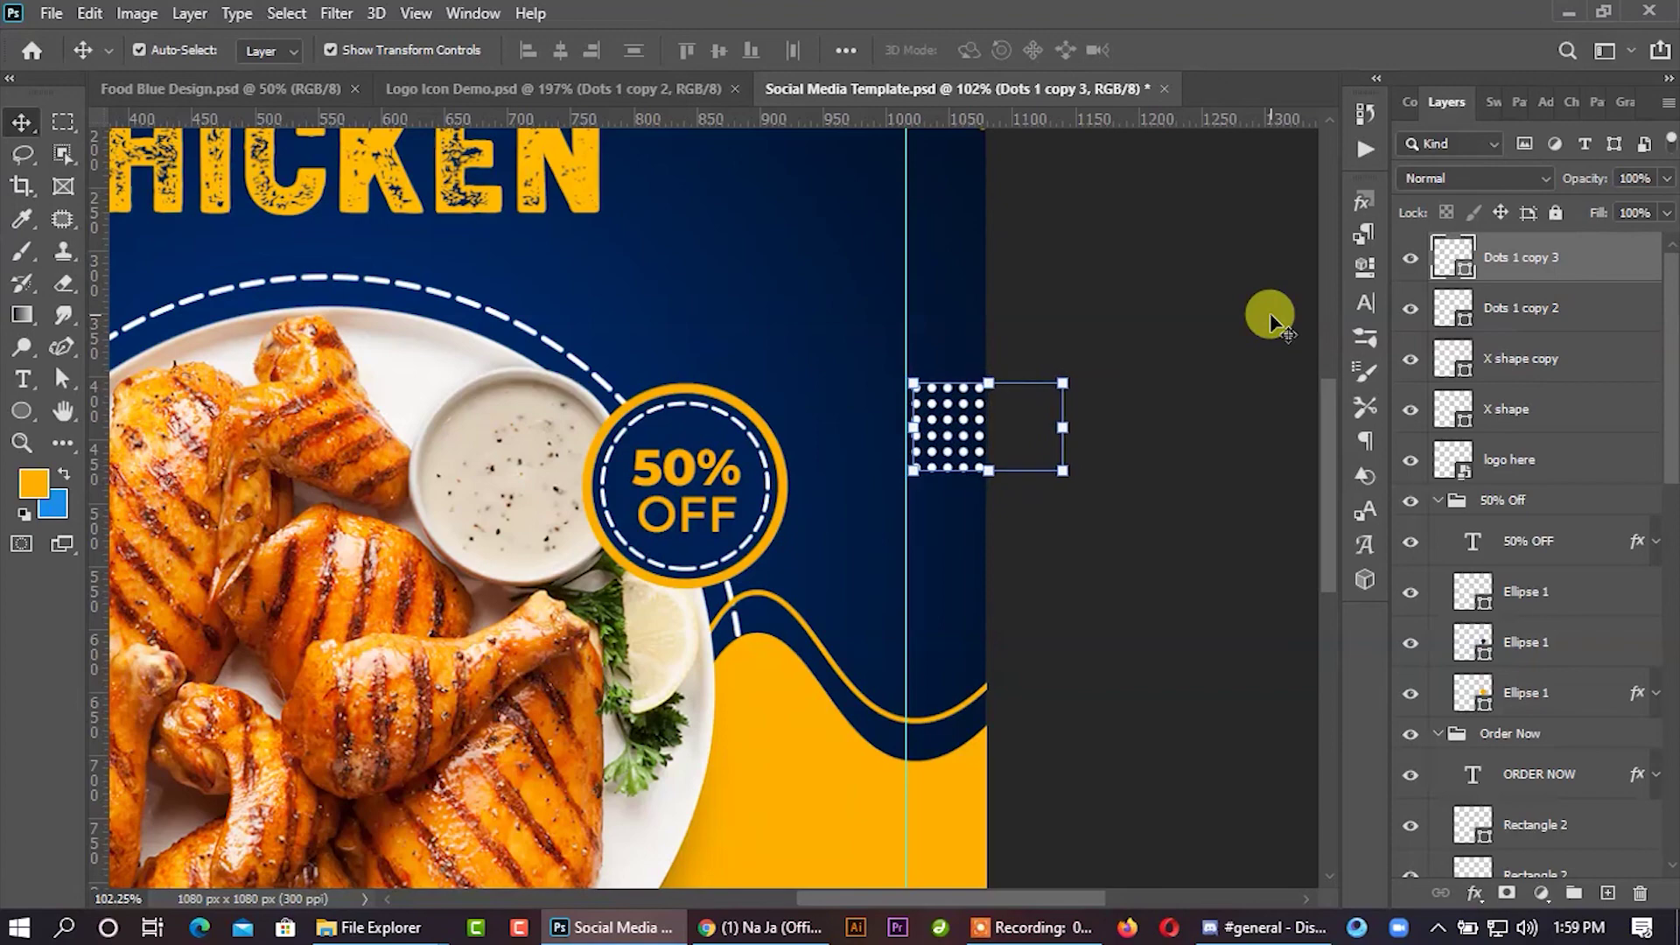
{"action": "key", "text": "Left"}
{"action": "key", "text": "Left"}
{"action": "key", "text": "Left"}
{"action": "key", "text": "Left"}
{"action": "key", "text": "Left"}
{"action": "key", "text": "Left"}
{"action": "key", "text": "Left"}
{"action": "key", "text": "Left"}
{"action": "key", "text": "Left"}
{"action": "key", "text": "Left"}
{"action": "key", "text": "Left"}
{"action": "key", "text": "Left"}
{"action": "left_click", "coordinate": [1175, 383]}
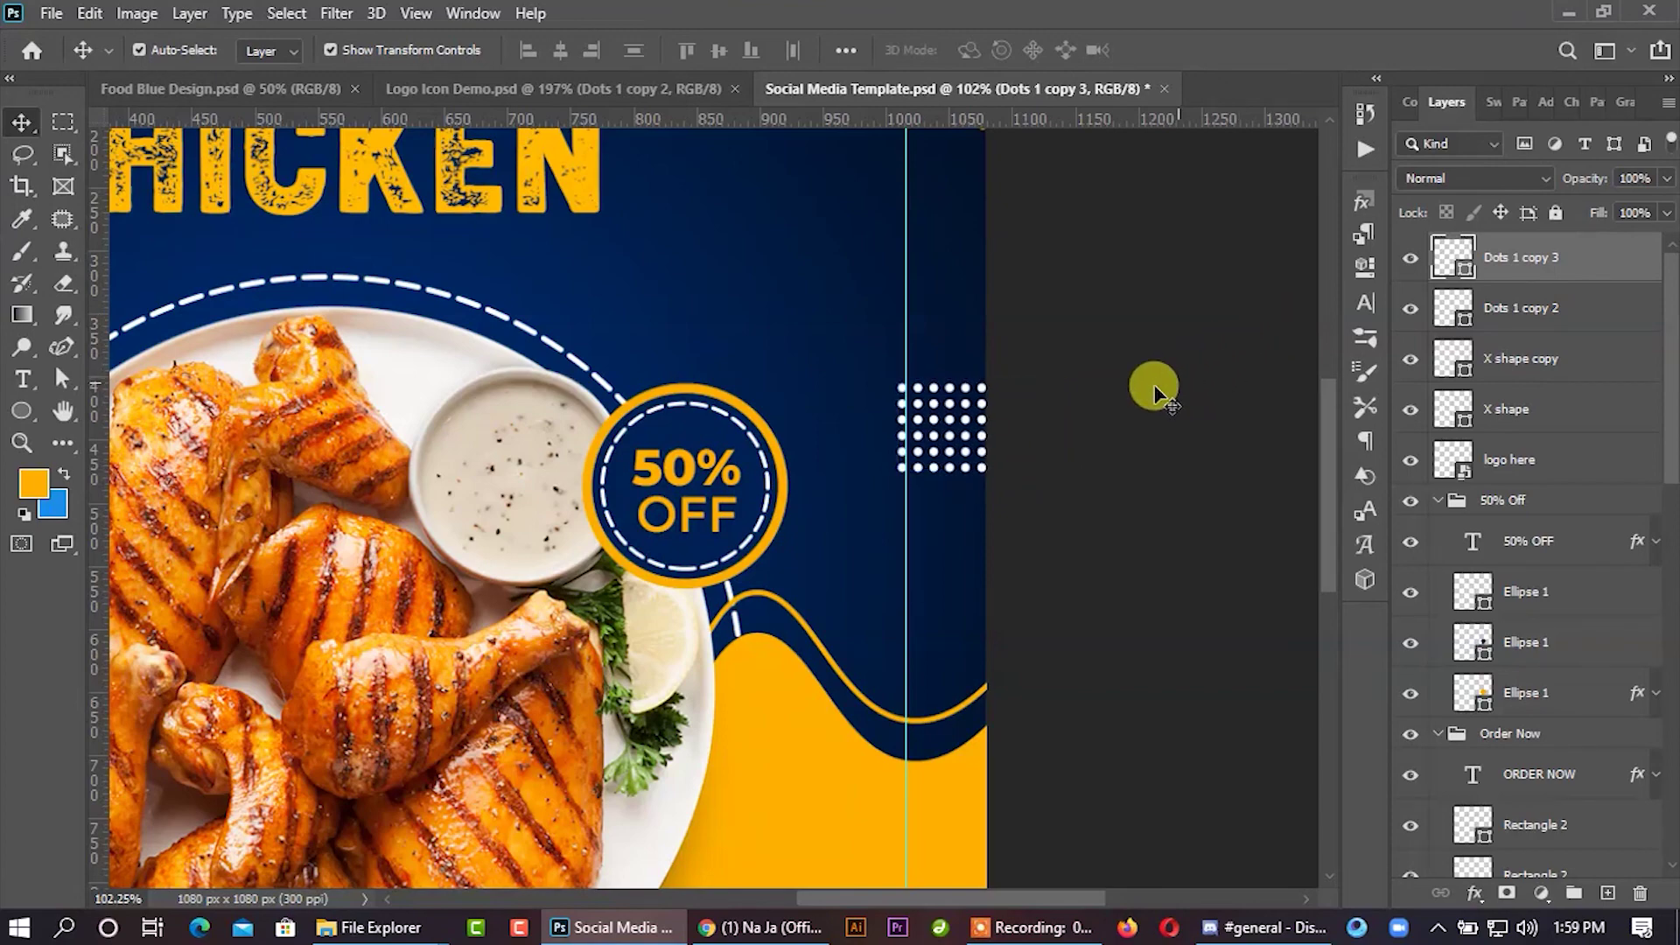
{"action": "key", "text": "ctrl+0"}
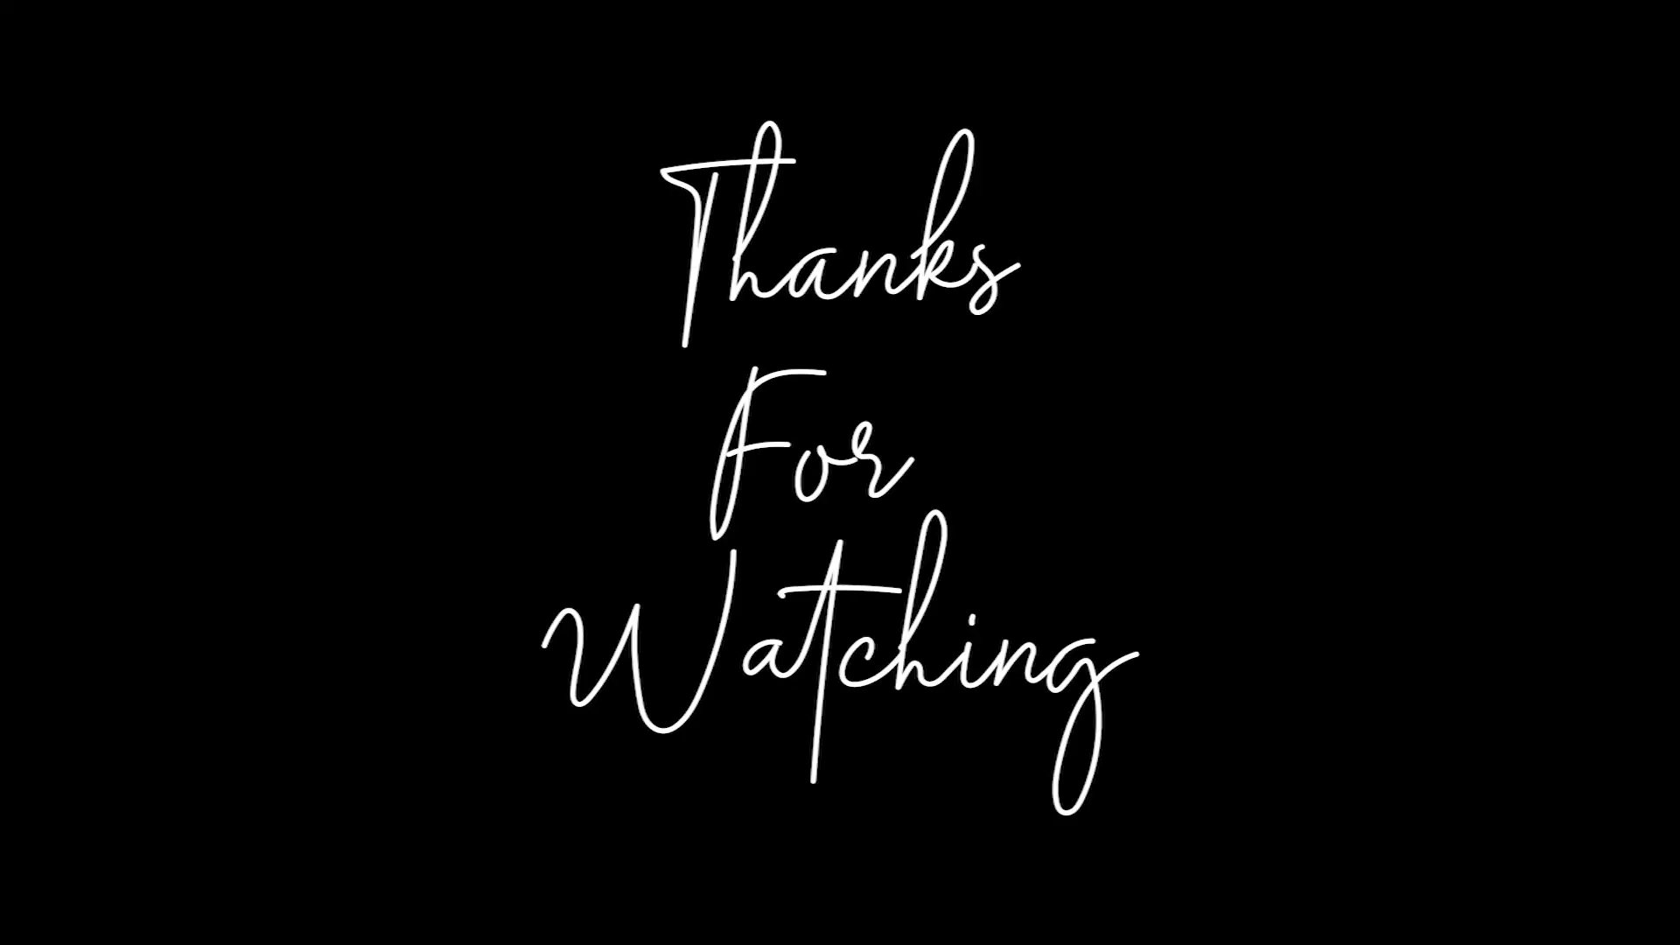